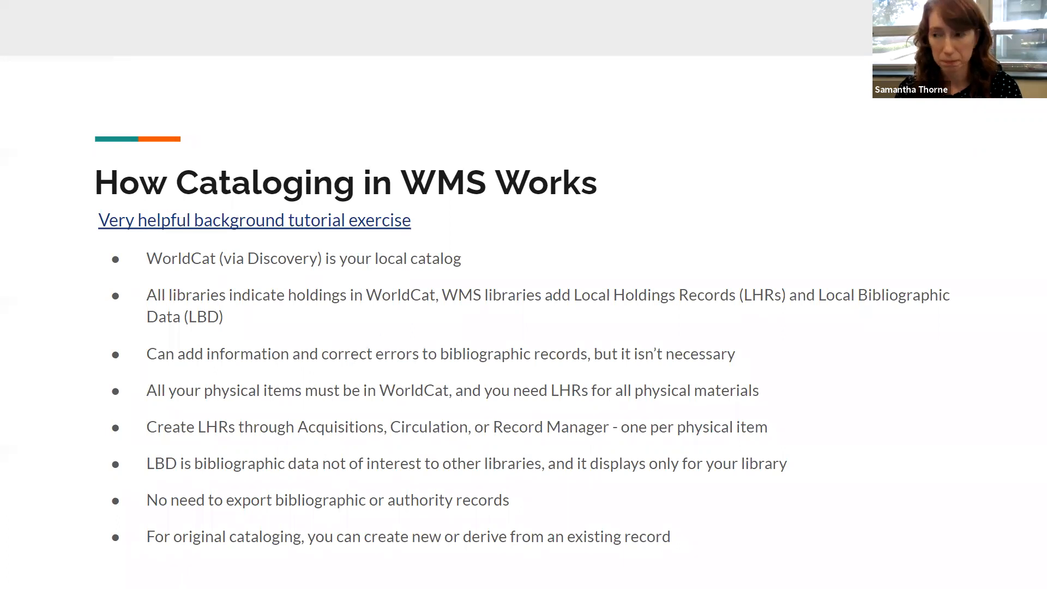
{"action": "key", "text": "Right"}
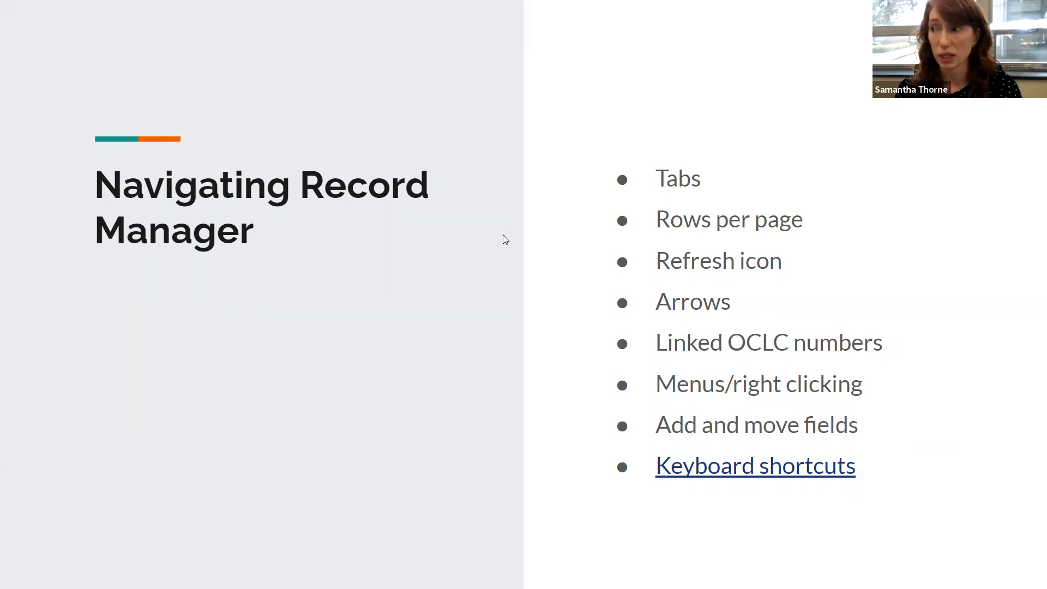
{"action": "key", "text": "Escape"}
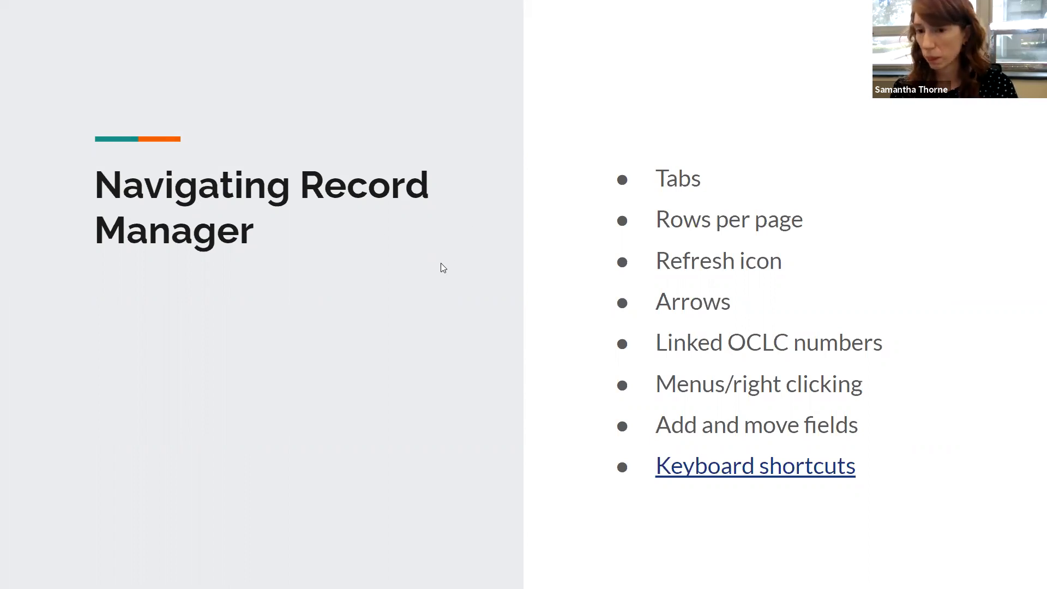
{"action": "key", "text": "Escape"}
Switch to the WorldShare tab and search My Library Holdings bibliographic records by Keyword for "obama"
{"action": "left_click", "coordinate": [207, 9]}
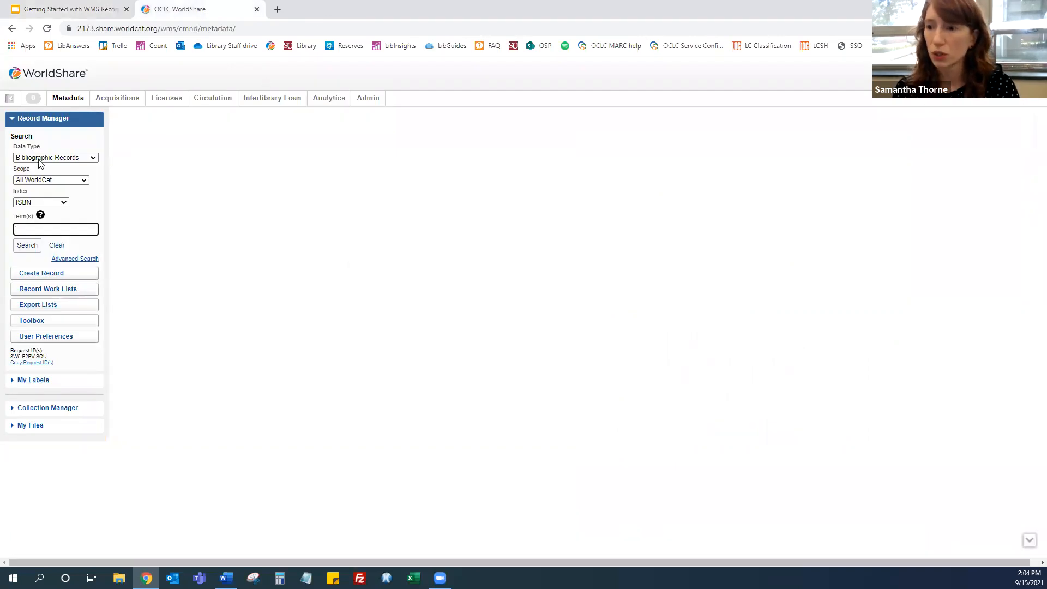
{"action": "left_click", "coordinate": [46, 180]}
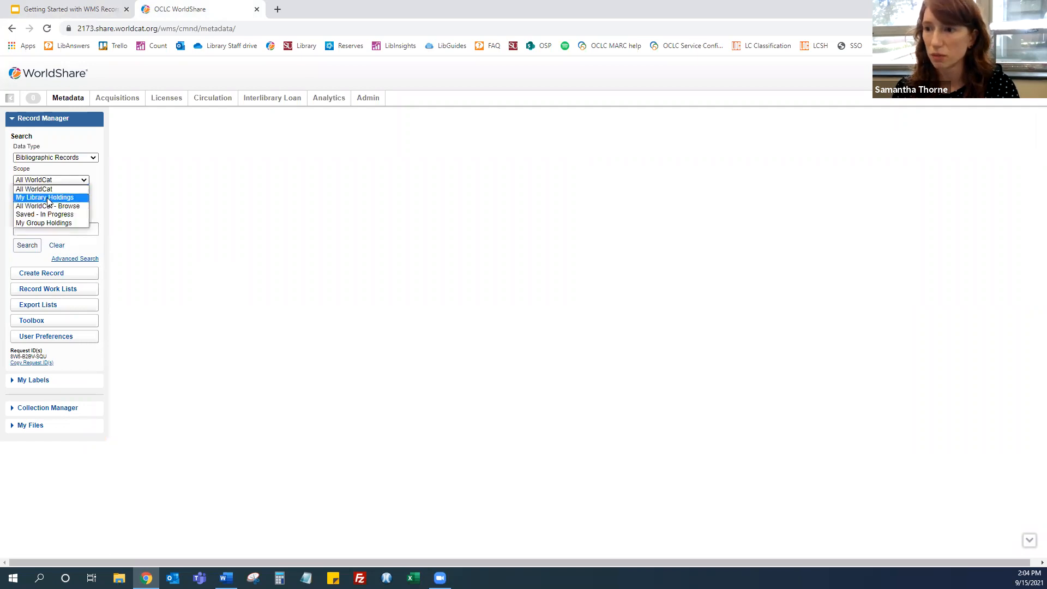
{"action": "left_click", "coordinate": [49, 197]}
{"action": "left_click", "coordinate": [42, 202]}
{"action": "left_click", "coordinate": [39, 213]}
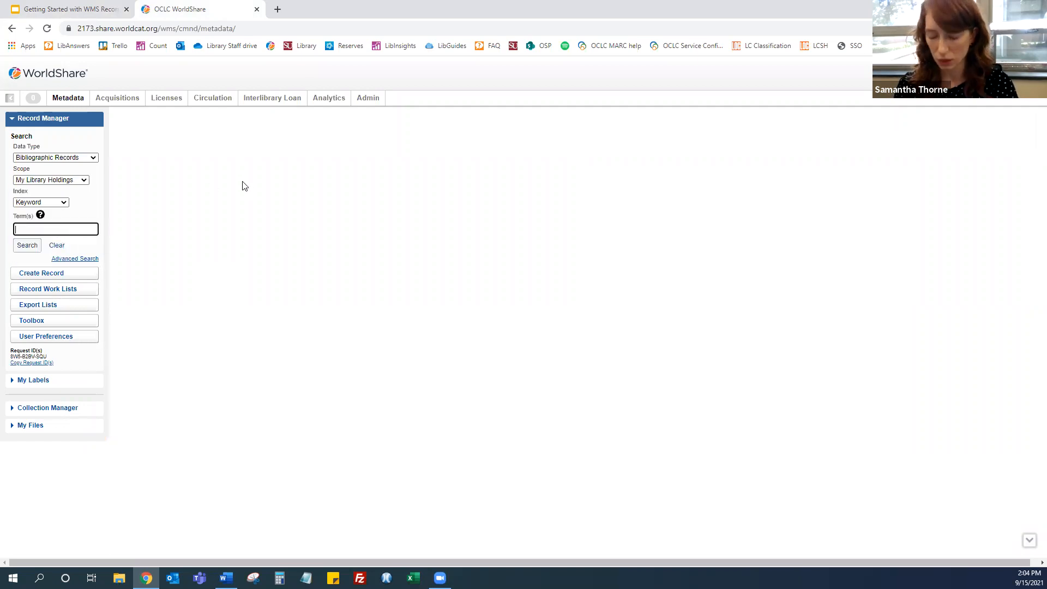
{"action": "type", "text": "obama"}
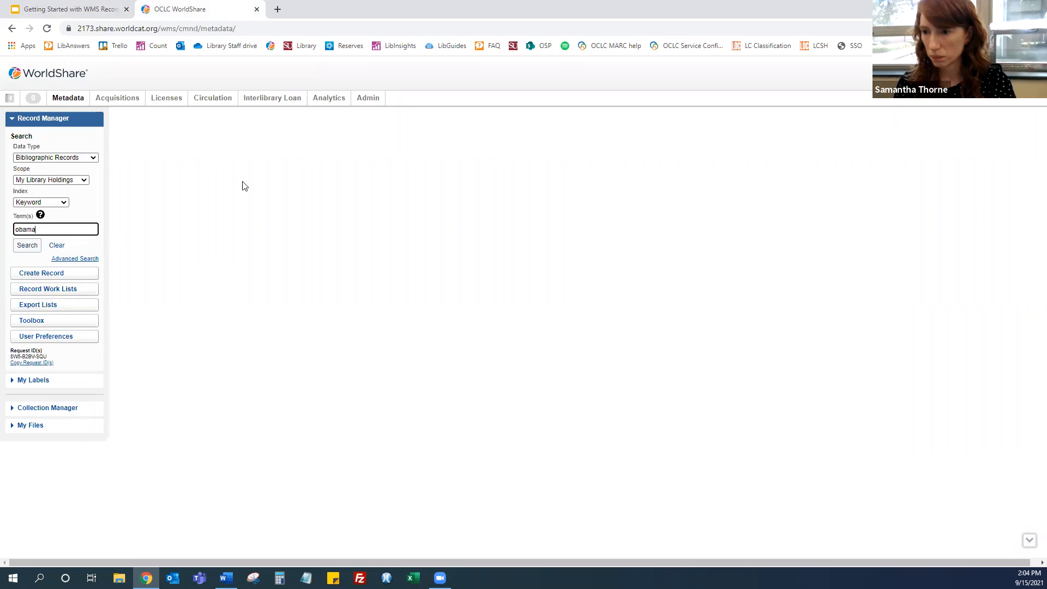
{"action": "key", "text": "Return"}
Replace the search term and run a keyword search for "higher education" in My Library Holdings
{"action": "key", "text": "ctrl+a"}
{"action": "key", "text": "BackSpace"}
{"action": "type", "text": "j"}
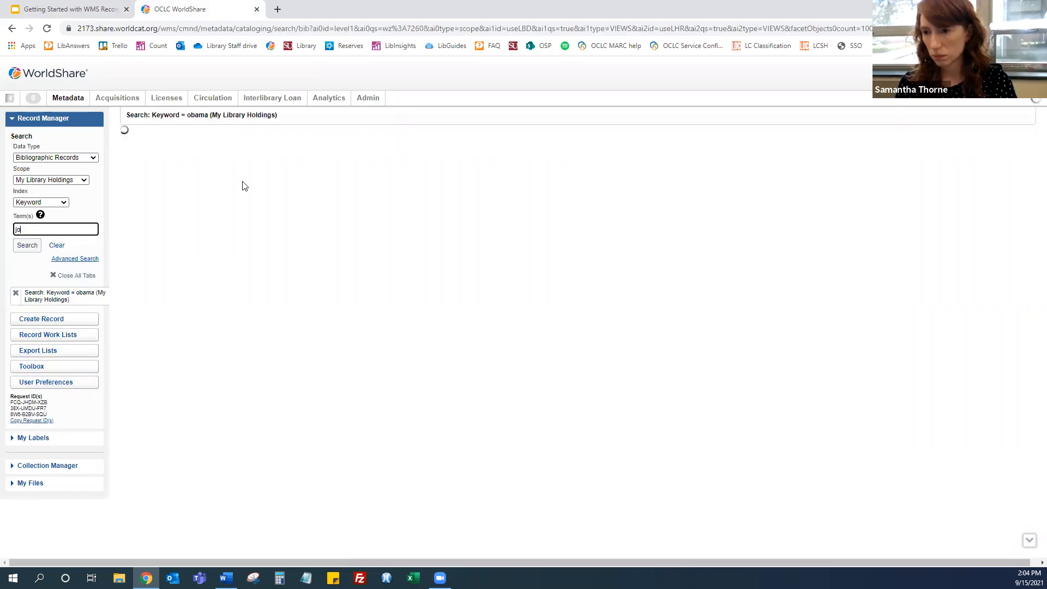
{"action": "key", "text": "BackSpace"}
{"action": "type", "text": "hji"}
{"action": "type", "text": "igher education"}
{"action": "key", "text": "Return"}
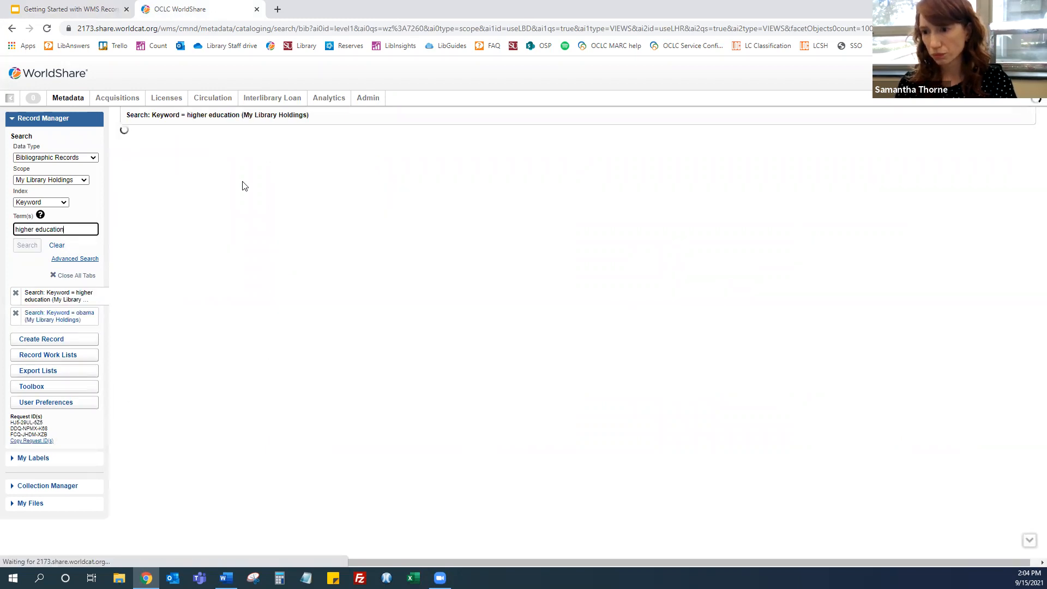
Replace the search term and run a keyword search for "literature" in My Library Holdings
{"action": "key", "text": "ctrl+a"}
{"action": "key", "text": "BackSpace"}
{"action": "type", "text": "literature"}
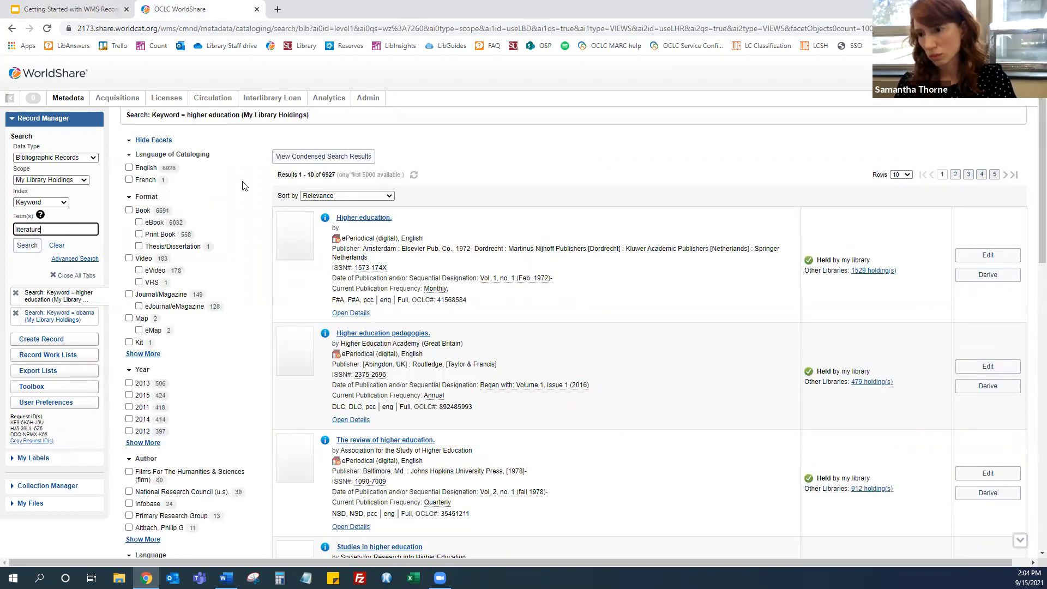
{"action": "key", "text": "Return"}
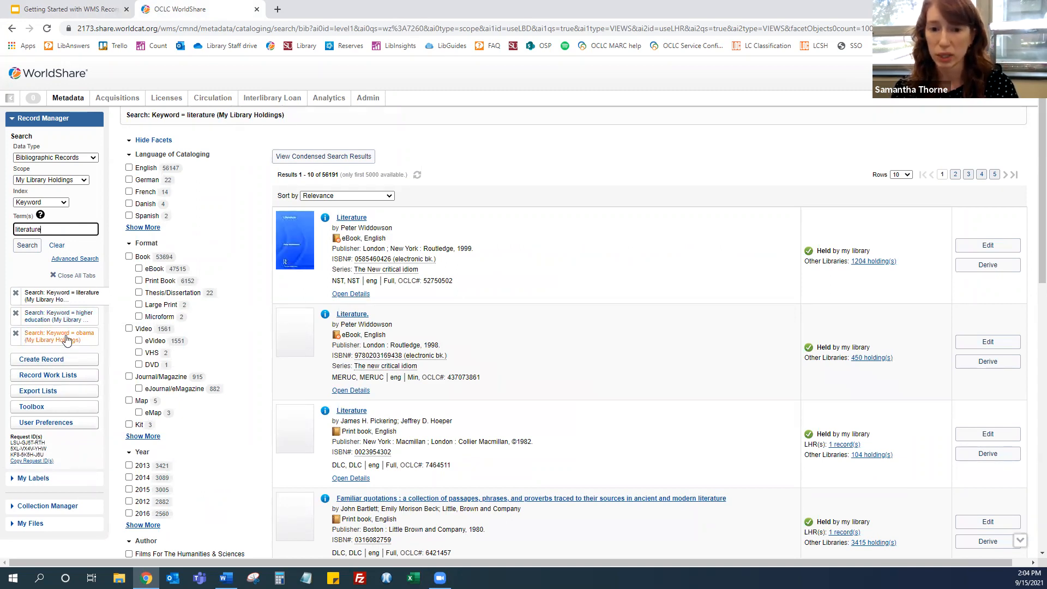
Switch among the three open search tabs, ending on the obama search results
{"action": "left_click", "coordinate": [65, 341]}
{"action": "left_click", "coordinate": [62, 318]}
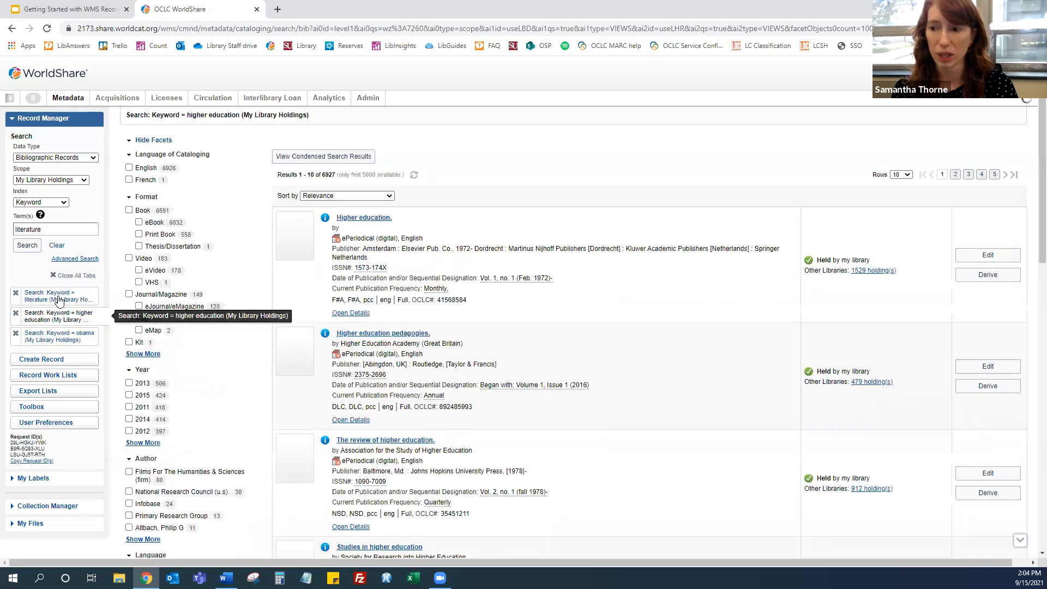
{"action": "left_click", "coordinate": [59, 297]}
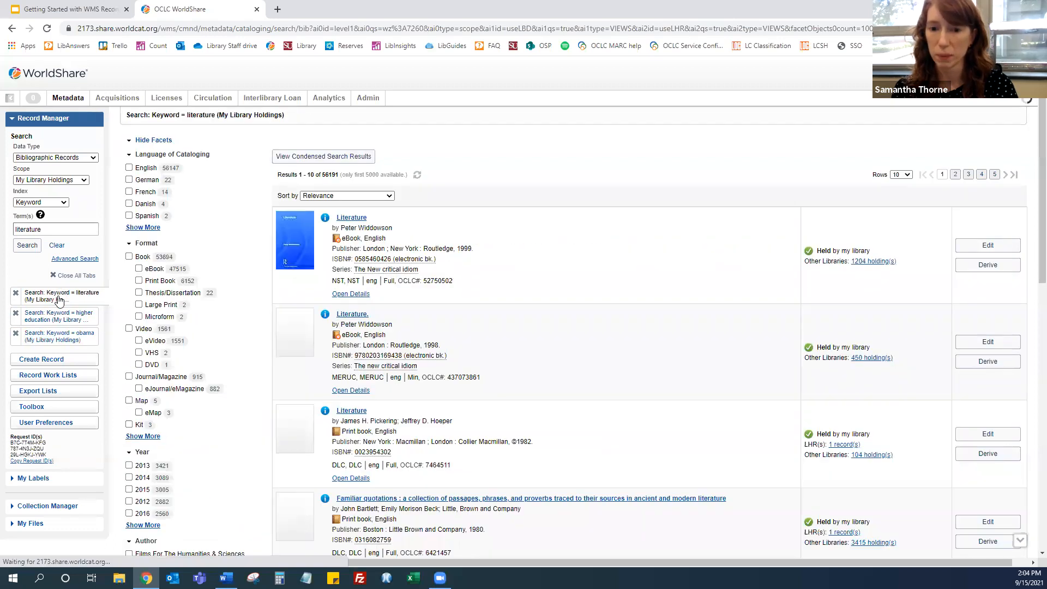
{"action": "left_click", "coordinate": [75, 338]}
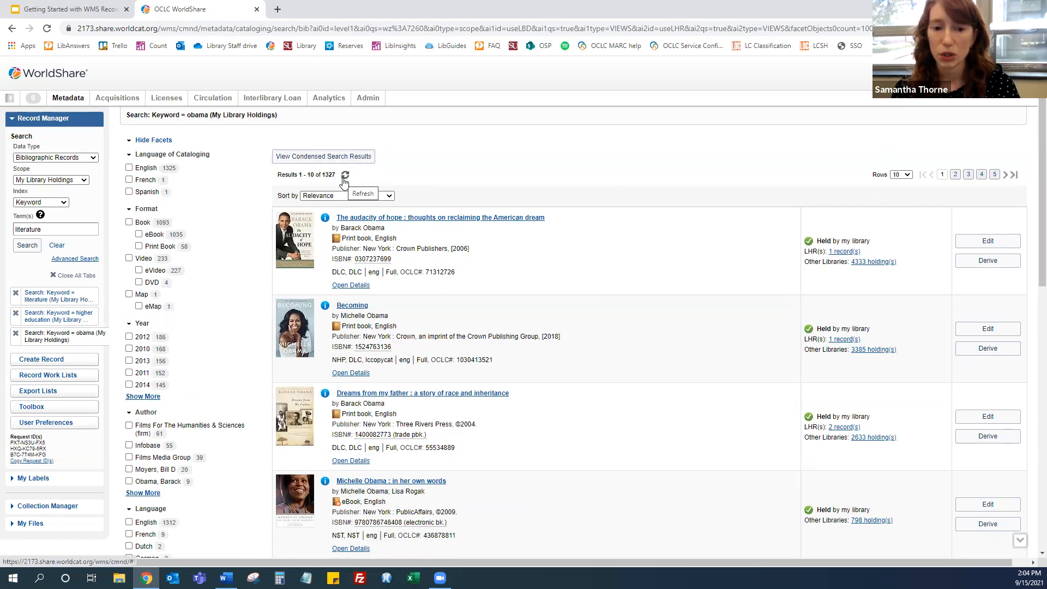
Show 20 rows per page of the obama results and filter them to the Print Book format facet
{"action": "left_click", "coordinate": [907, 175]}
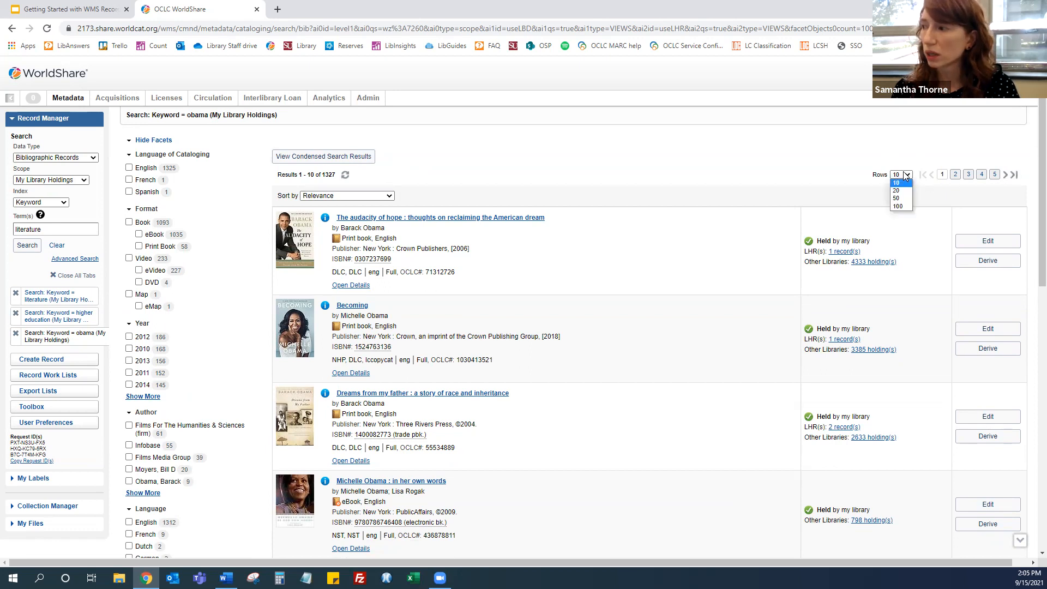
{"action": "left_click", "coordinate": [902, 192]}
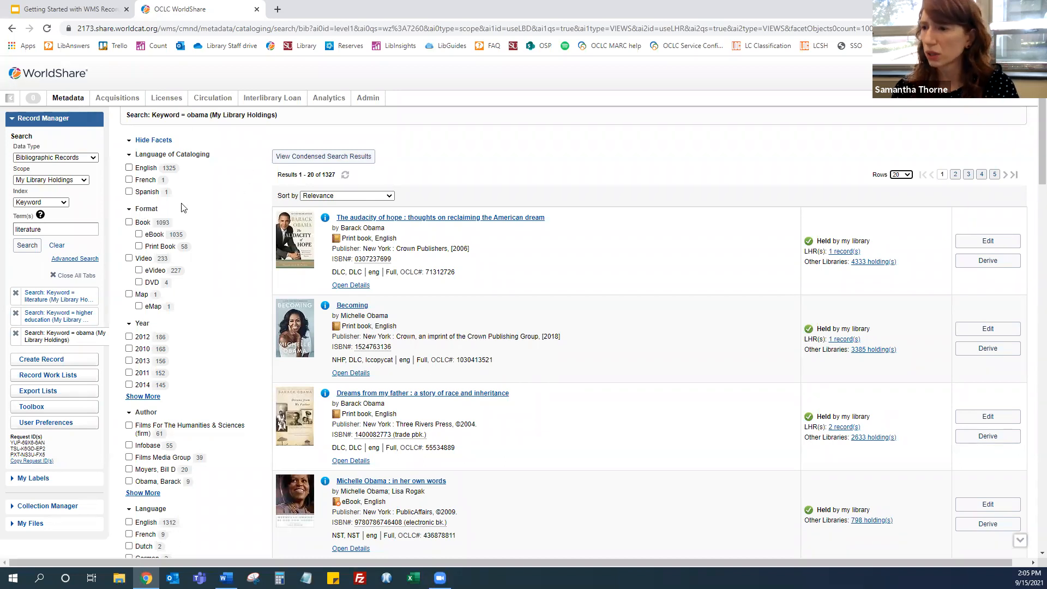
{"action": "left_click", "coordinate": [139, 246]}
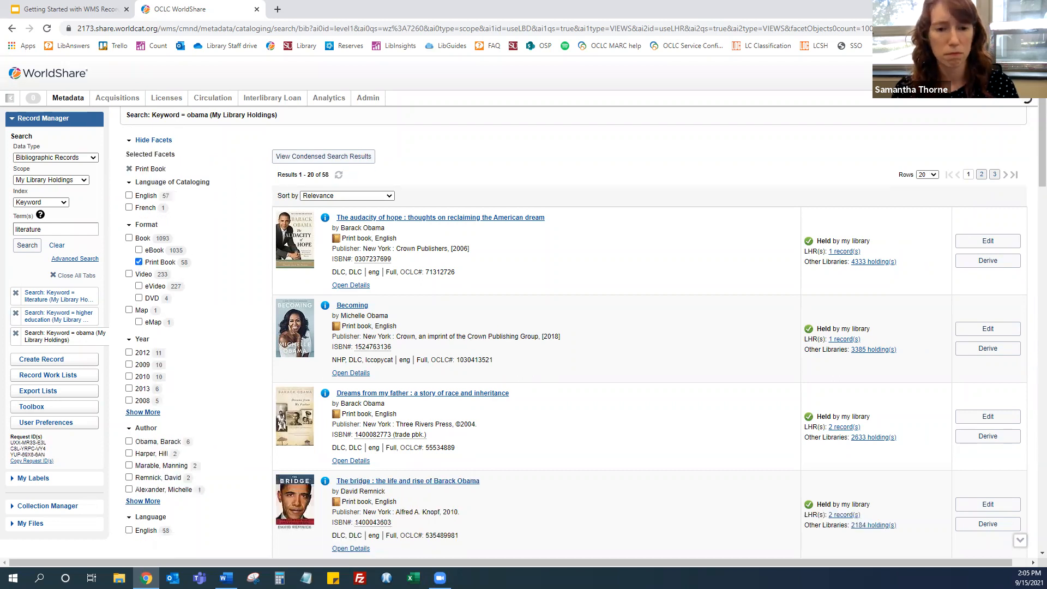
Open the record for The audacity of hope, then return to the obama search tab
{"action": "left_click", "coordinate": [393, 219]}
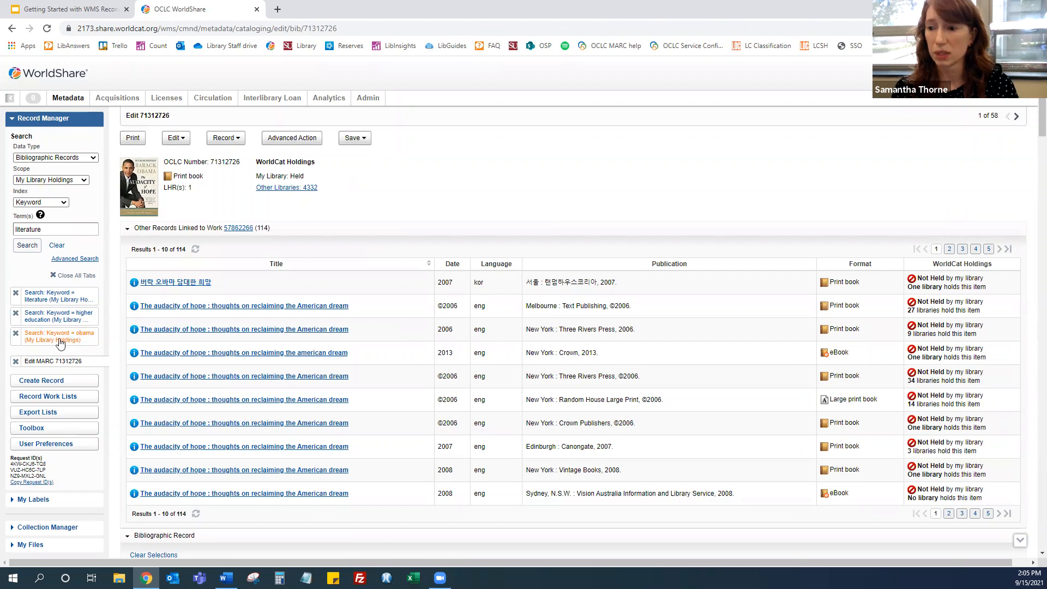
{"action": "left_click", "coordinate": [45, 342]}
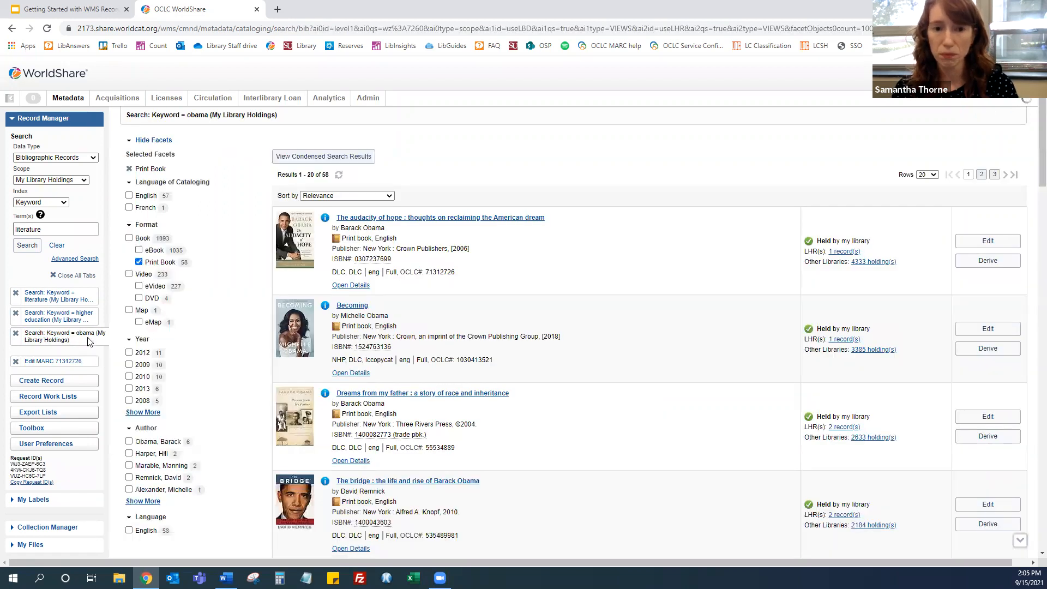
Open the Dreams from my father print book record from the results, then return to the obama search tab
{"action": "scroll", "coordinate": [502, 309], "scroll_direction": "down", "scroll_amount": 15}
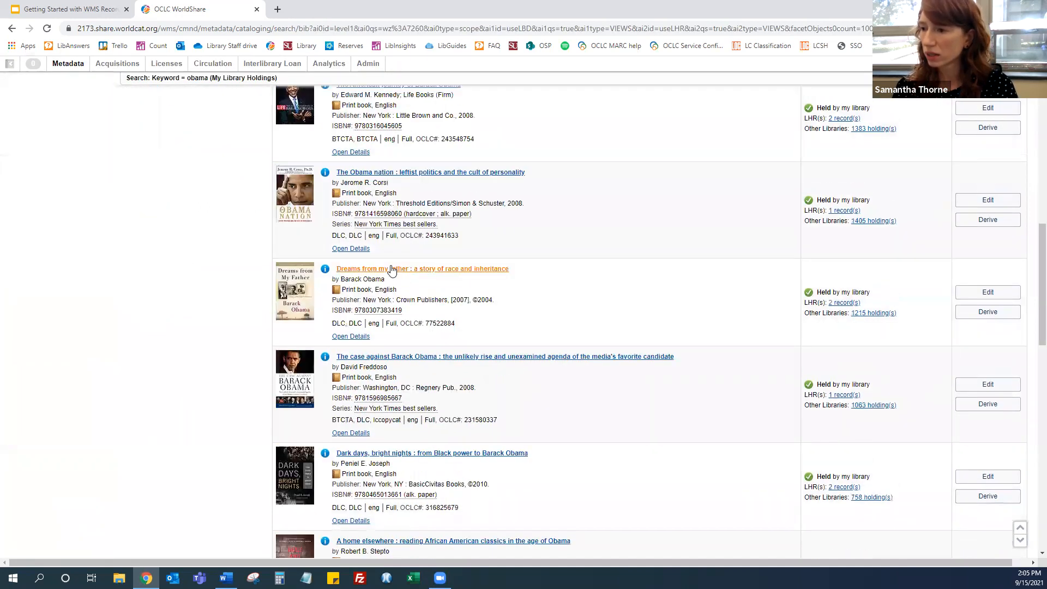
{"action": "left_click", "coordinate": [392, 271]}
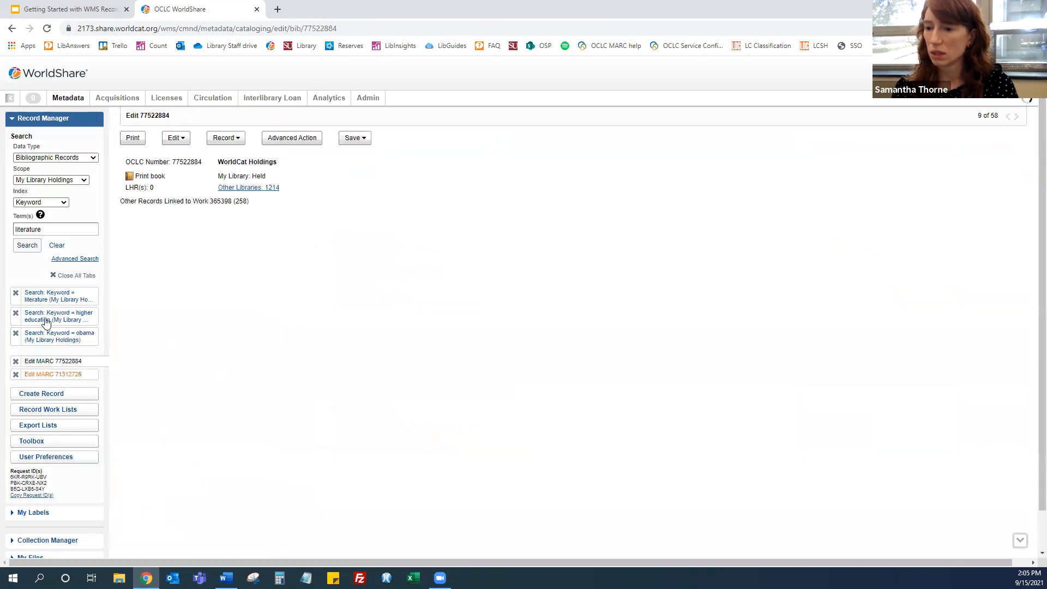
{"action": "left_click", "coordinate": [55, 336]}
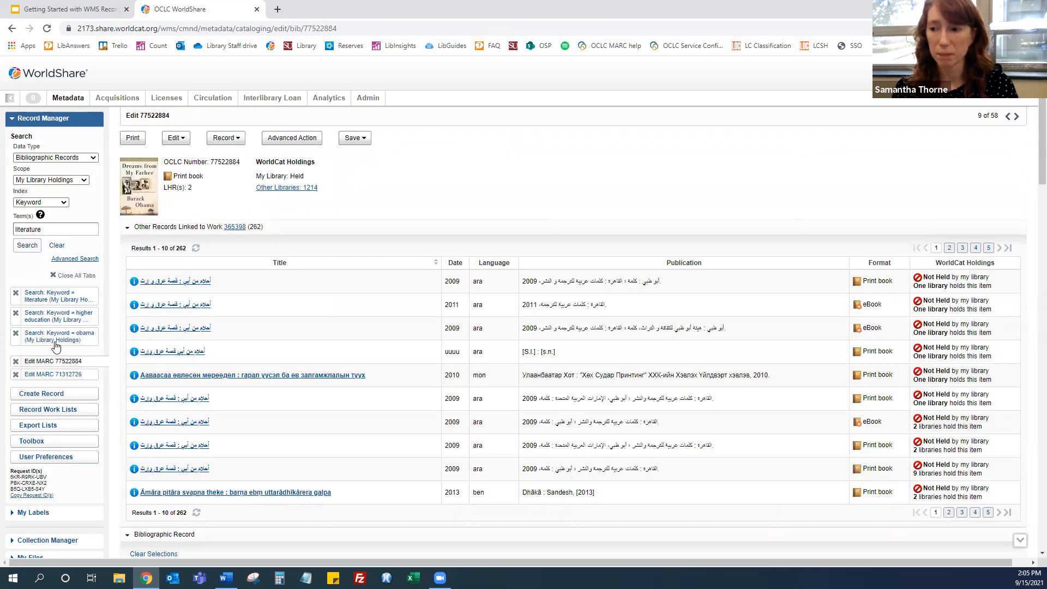
Scroll the results and open the record for Barack Obama and African American empowerment
{"action": "scroll", "coordinate": [511, 312], "scroll_direction": "down", "scroll_amount": 12}
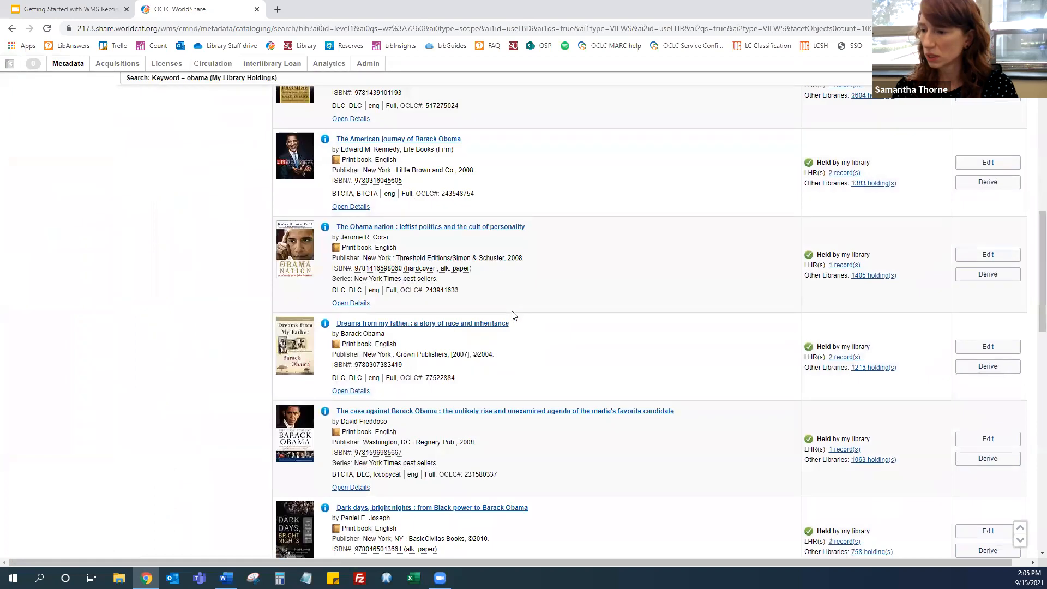
{"action": "scroll", "coordinate": [512, 316], "scroll_direction": "down", "scroll_amount": 10}
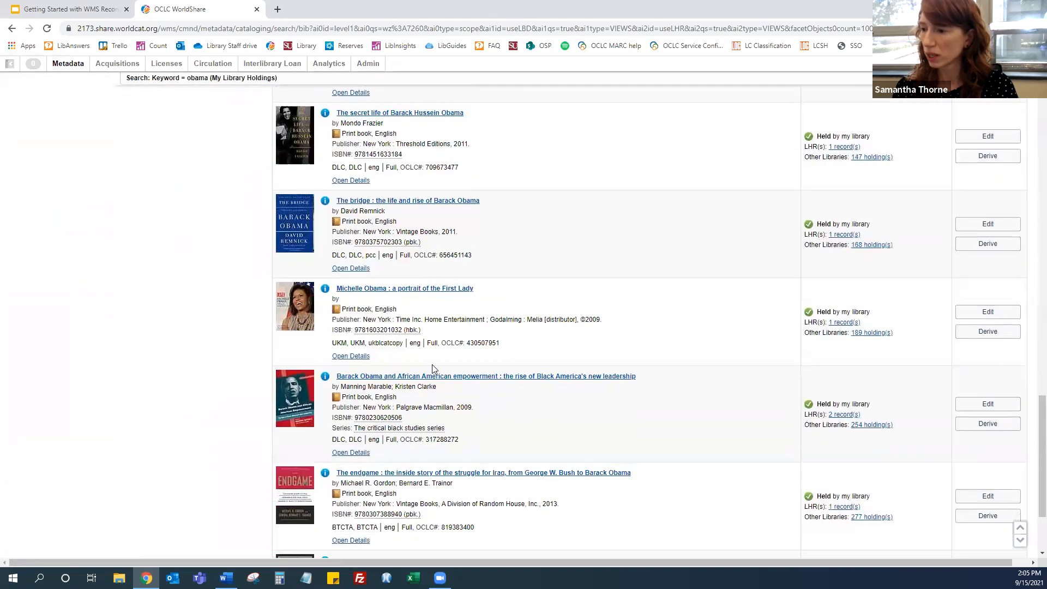
{"action": "left_click", "coordinate": [428, 376]}
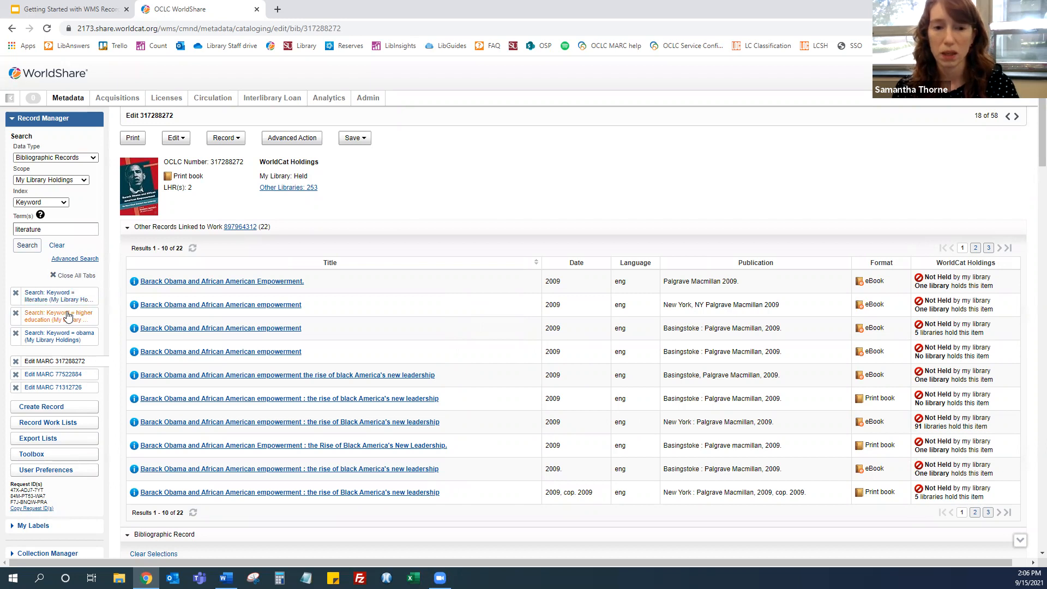
Switch between the open record tabs and step to the previous and next records in the result set
{"action": "left_click", "coordinate": [66, 376]}
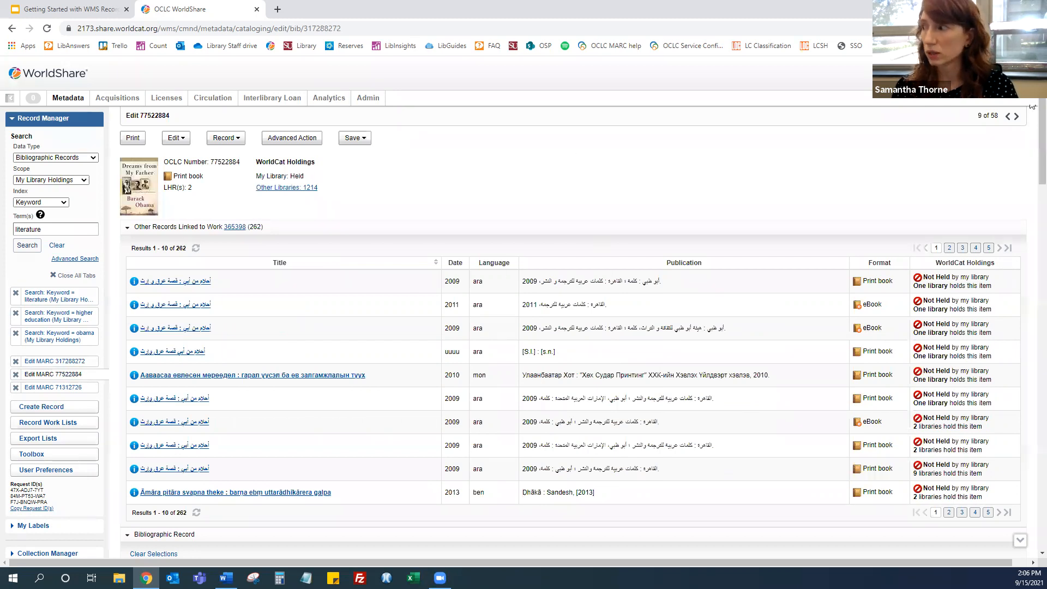
{"action": "left_click", "coordinate": [1008, 116]}
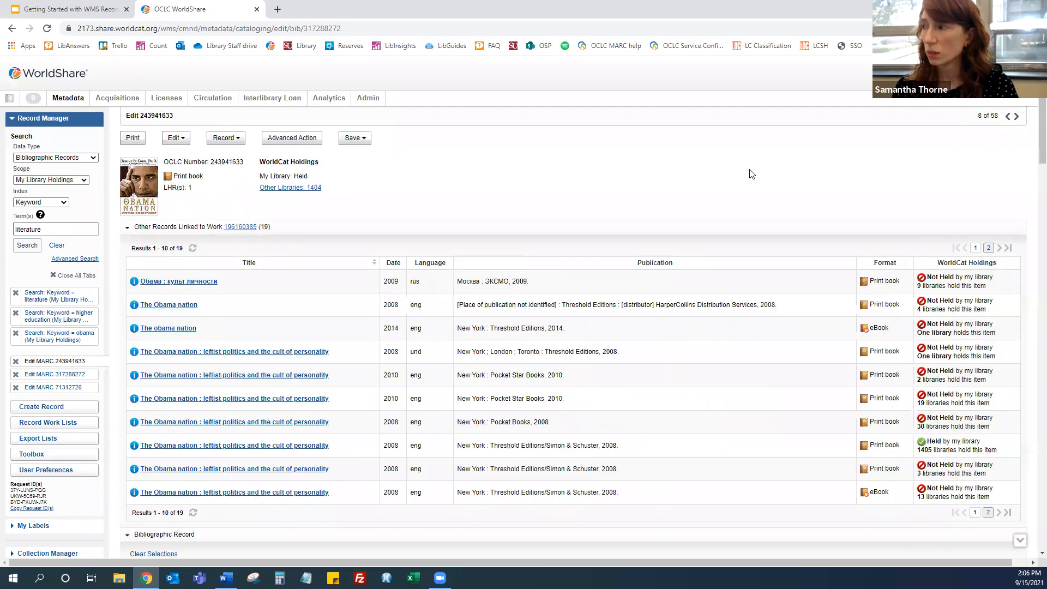
{"action": "left_click", "coordinate": [1017, 117]}
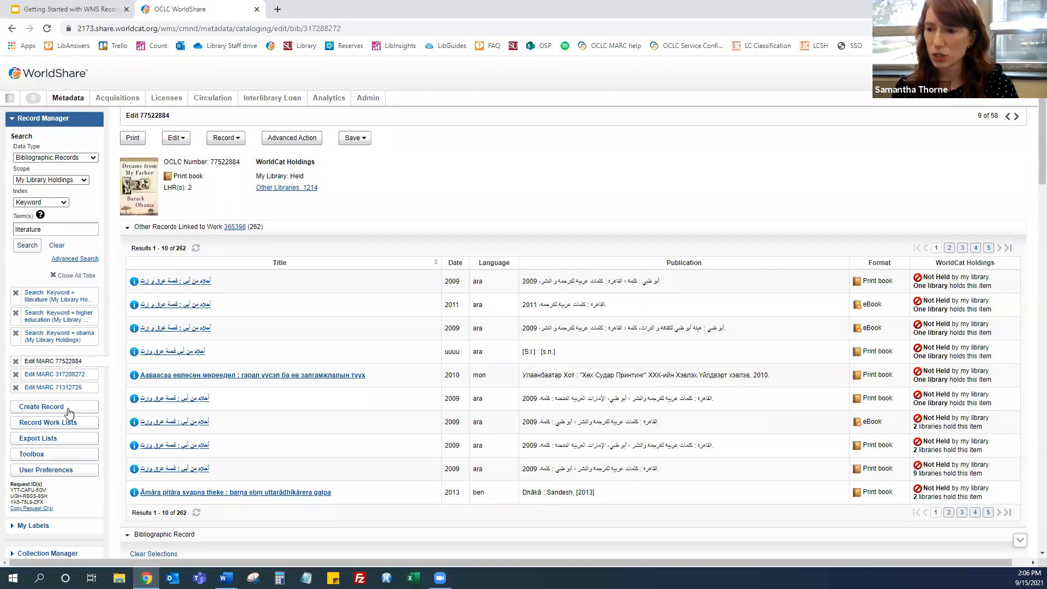
{"action": "left_click", "coordinate": [64, 375]}
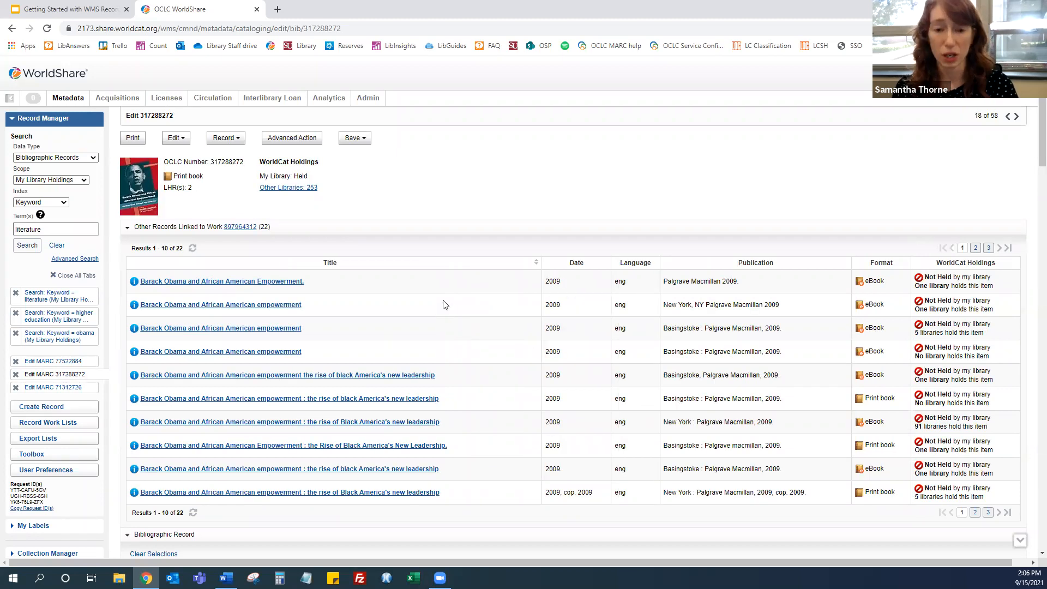
Scroll down the Barack Obama and African American empowerment record to its LHRs and open the first holdings record
{"action": "scroll", "coordinate": [445, 304], "scroll_direction": "down", "scroll_amount": 1}
{"action": "scroll", "coordinate": [444, 304], "scroll_direction": "down", "scroll_amount": 15}
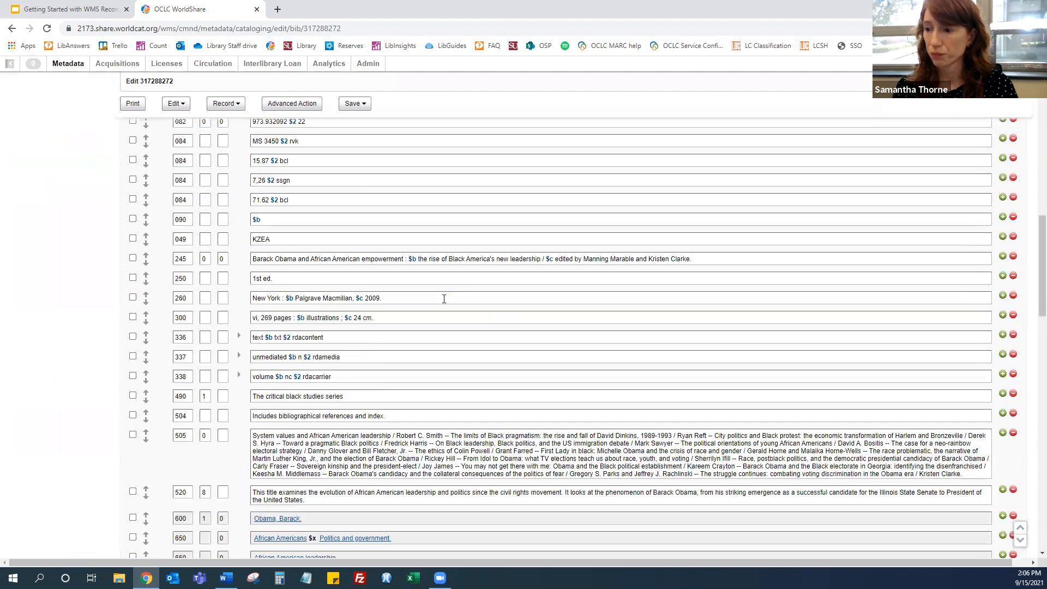
{"action": "scroll", "coordinate": [444, 298], "scroll_direction": "down", "scroll_amount": 10}
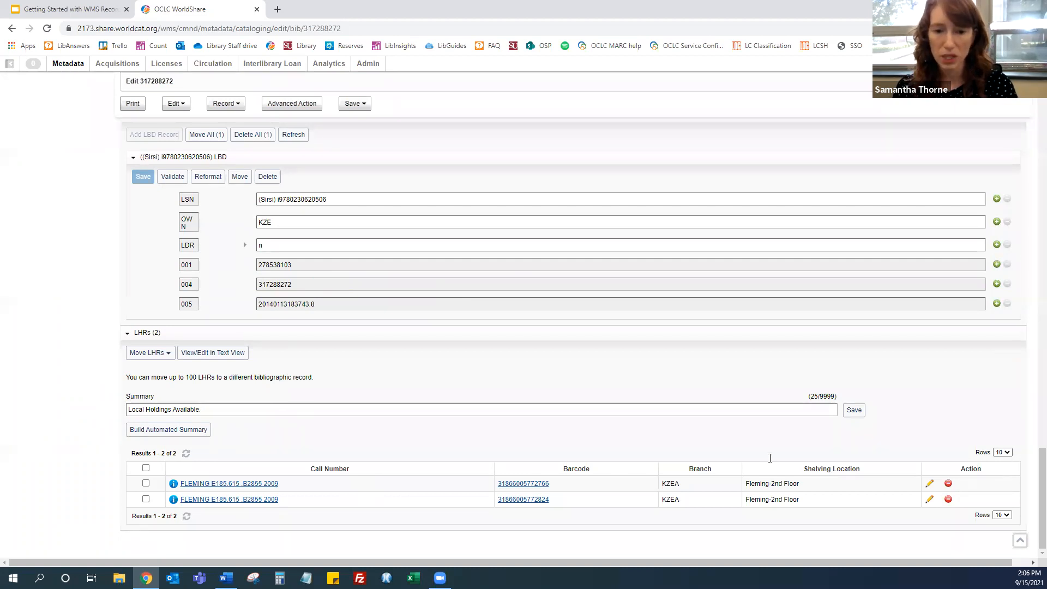
{"action": "left_click", "coordinate": [248, 484]}
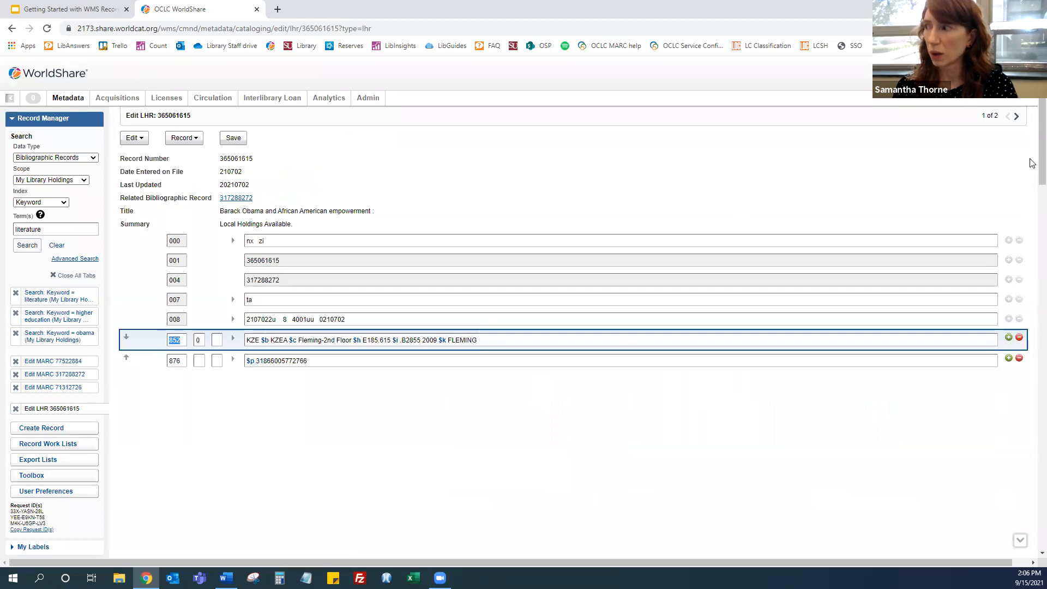
Open the LHR's related bibliographic record, then return to the Edit LHR tab
{"action": "left_click", "coordinate": [1017, 118]}
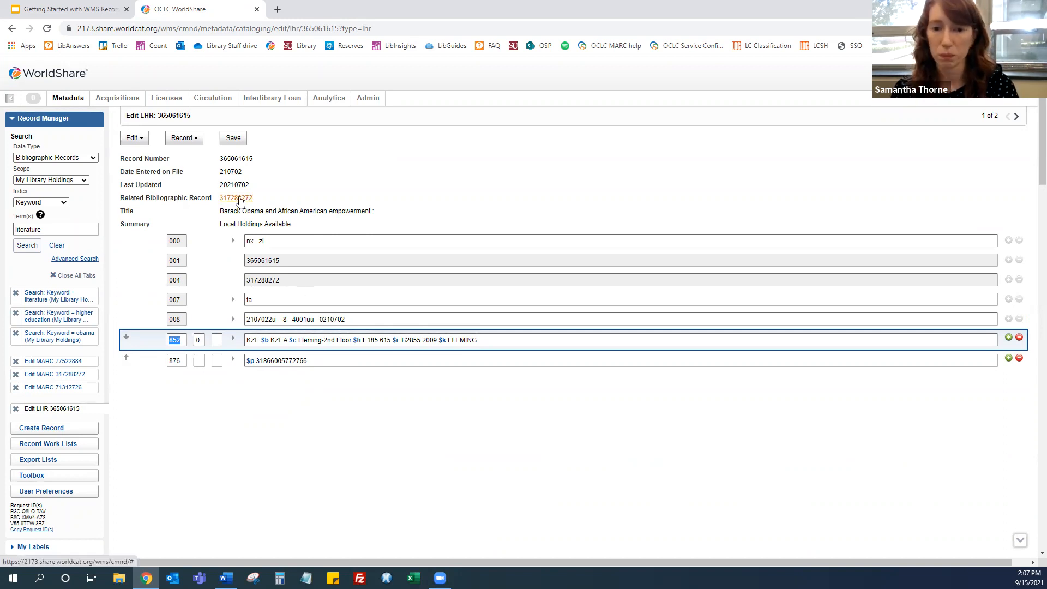
{"action": "left_click", "coordinate": [240, 200]}
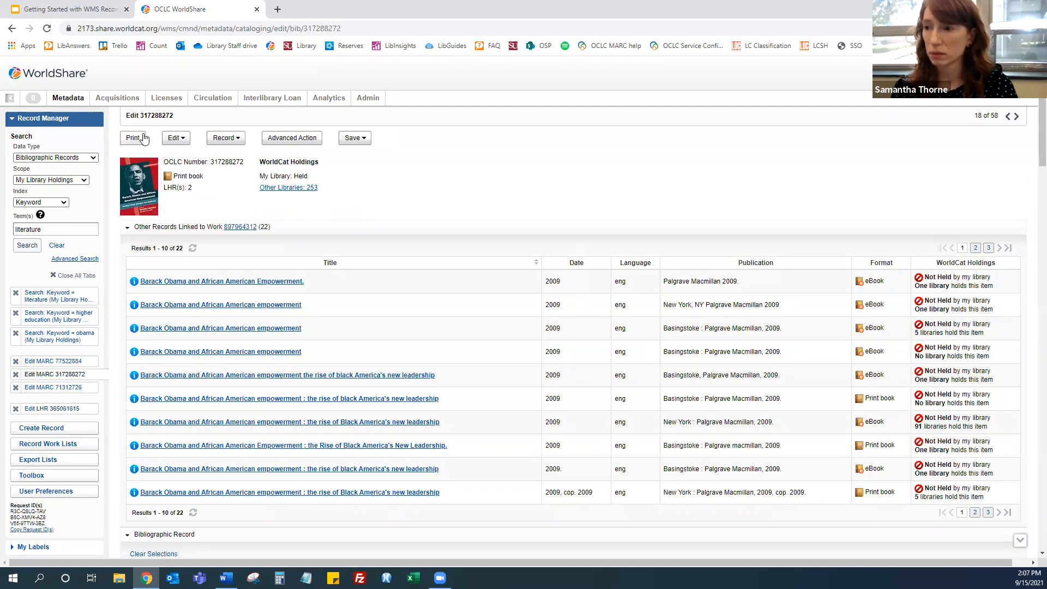
{"action": "left_click", "coordinate": [55, 409]}
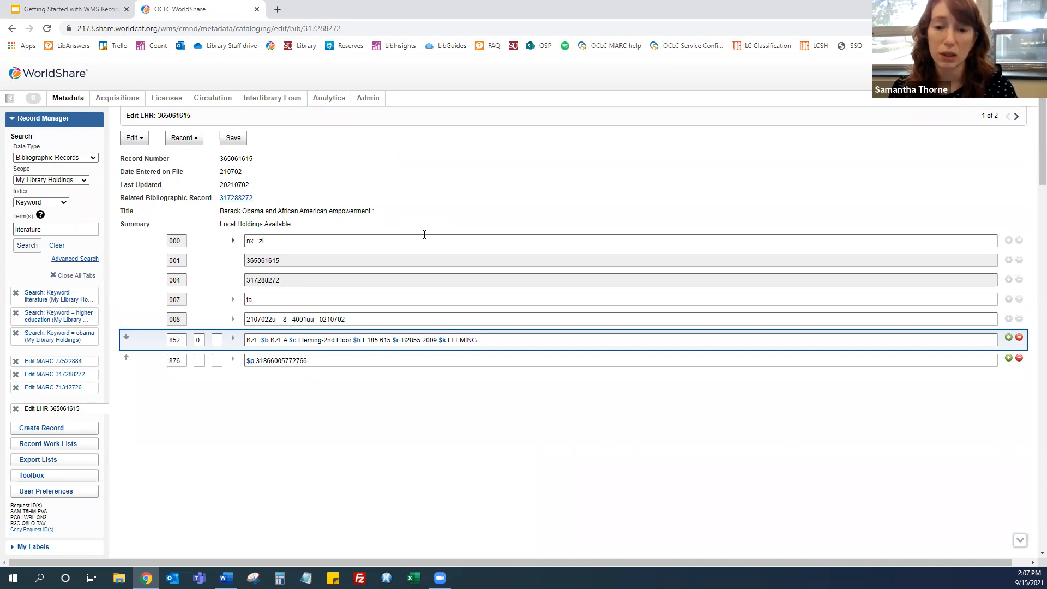
Examine the Edit menu of the LHR, then switch to the bibliographic record 317288272 and view an 020 field's context menu
{"action": "left_click", "coordinate": [135, 139]}
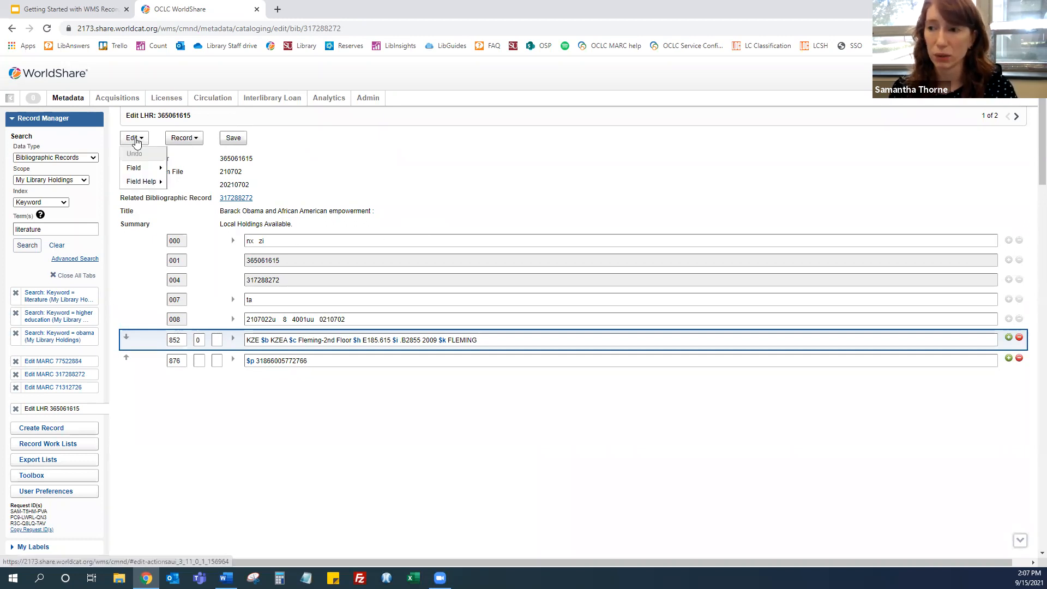
{"action": "left_click", "coordinate": [135, 139]}
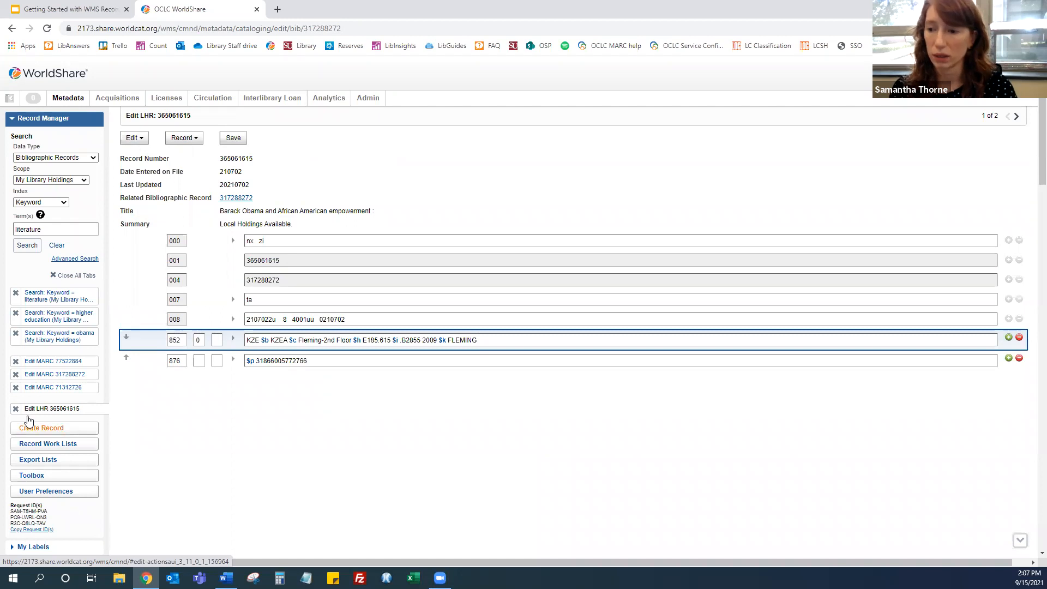
{"action": "left_click", "coordinate": [48, 377]}
{"action": "left_click", "coordinate": [177, 140]}
{"action": "scroll", "coordinate": [451, 393], "scroll_direction": "down", "scroll_amount": 7}
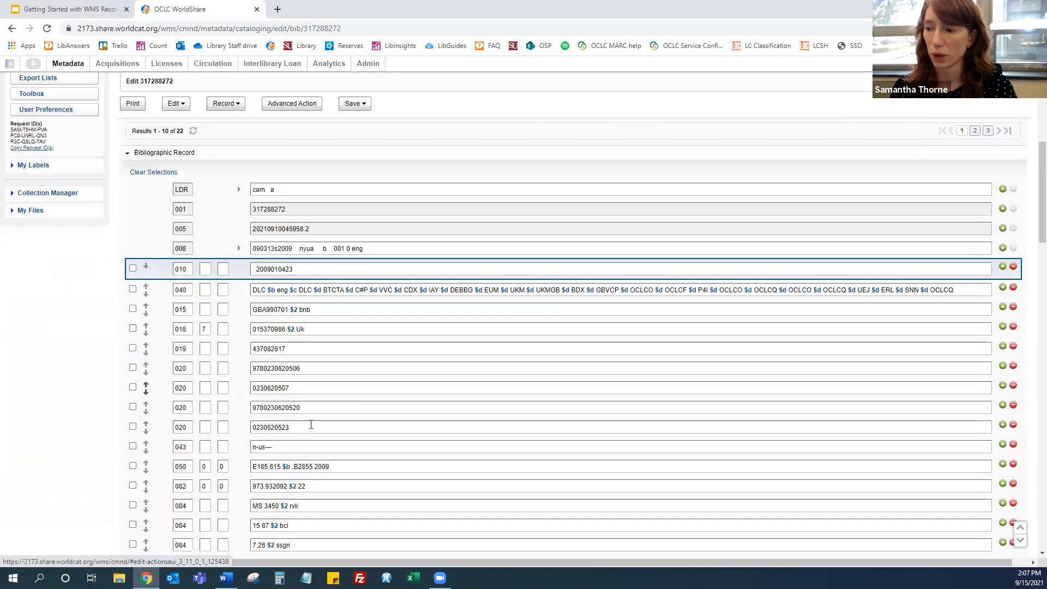
{"action": "right_click", "coordinate": [310, 404]}
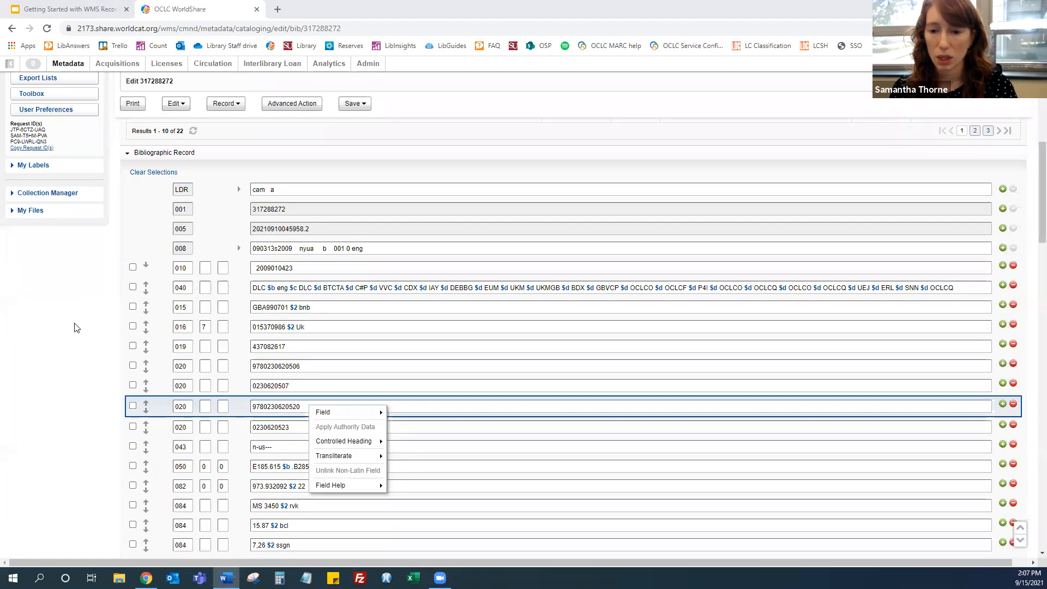
{"action": "left_click", "coordinate": [74, 380]}
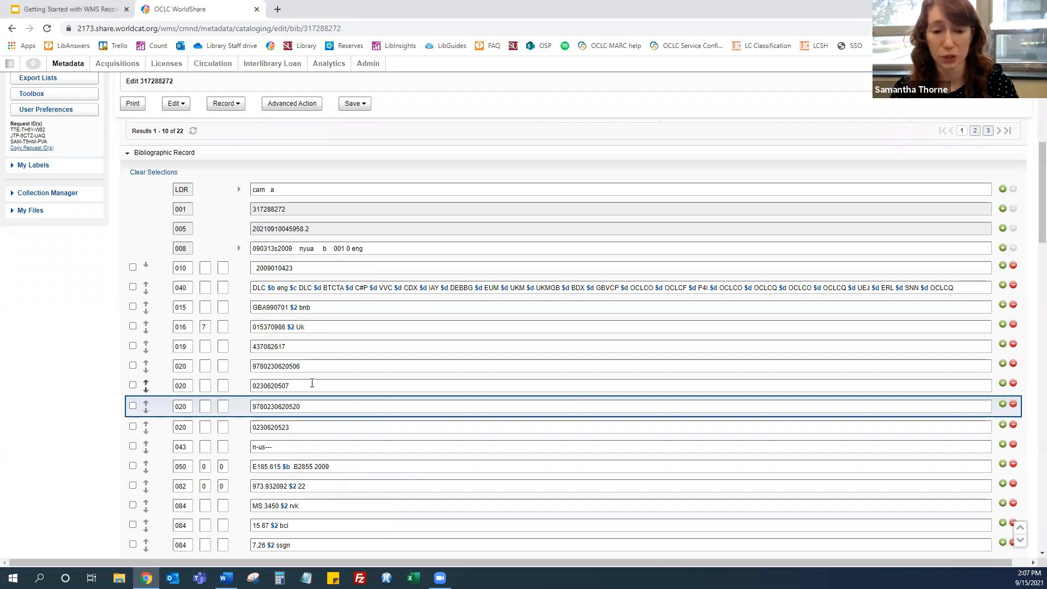
{"action": "left_click", "coordinate": [65, 8]}
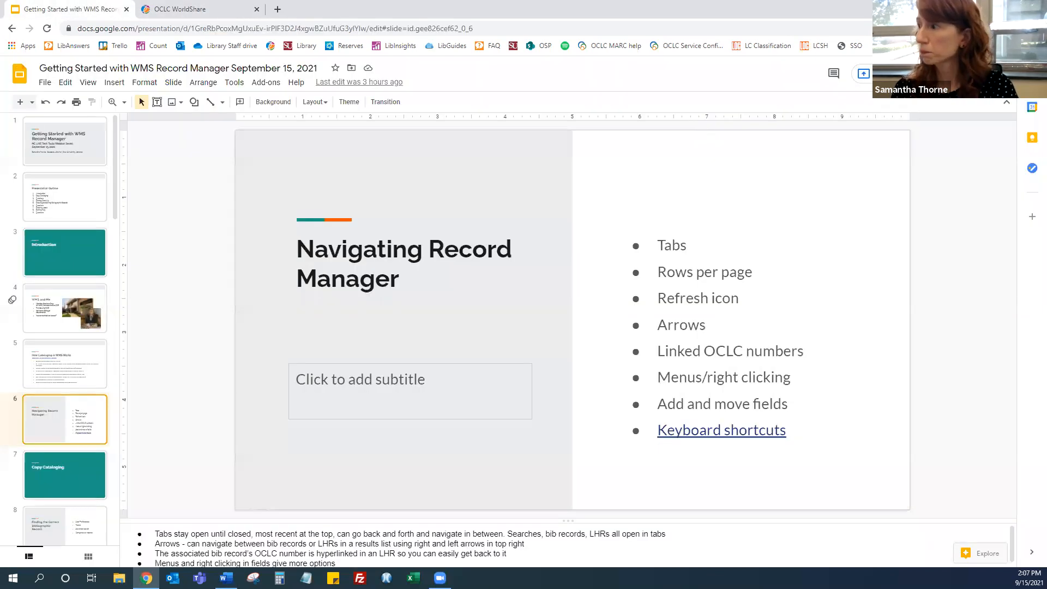
{"action": "key", "text": "ctrl+F5"}
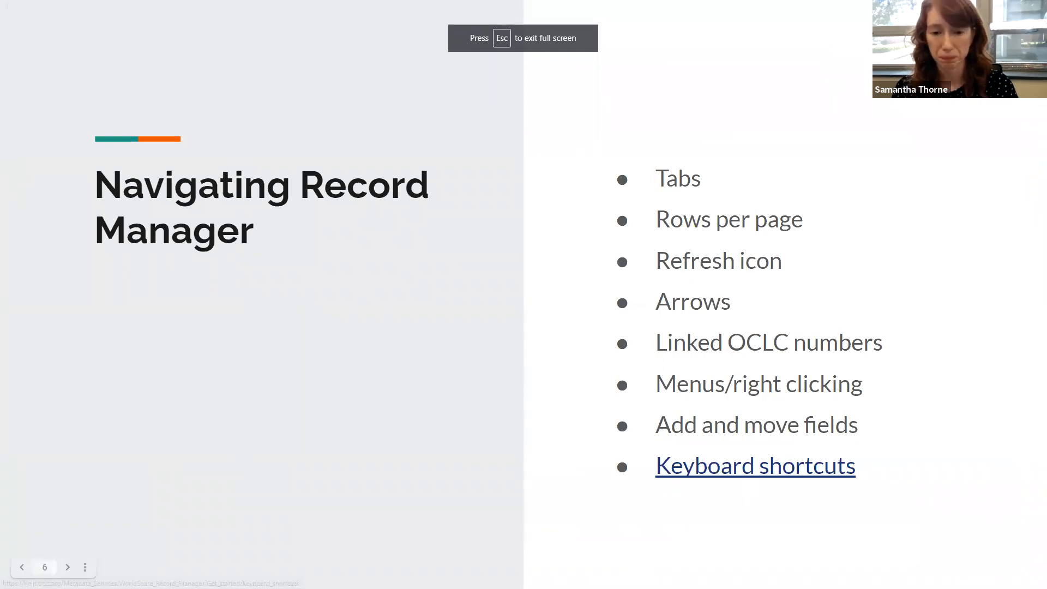
{"action": "left_click", "coordinate": [396, 320]}
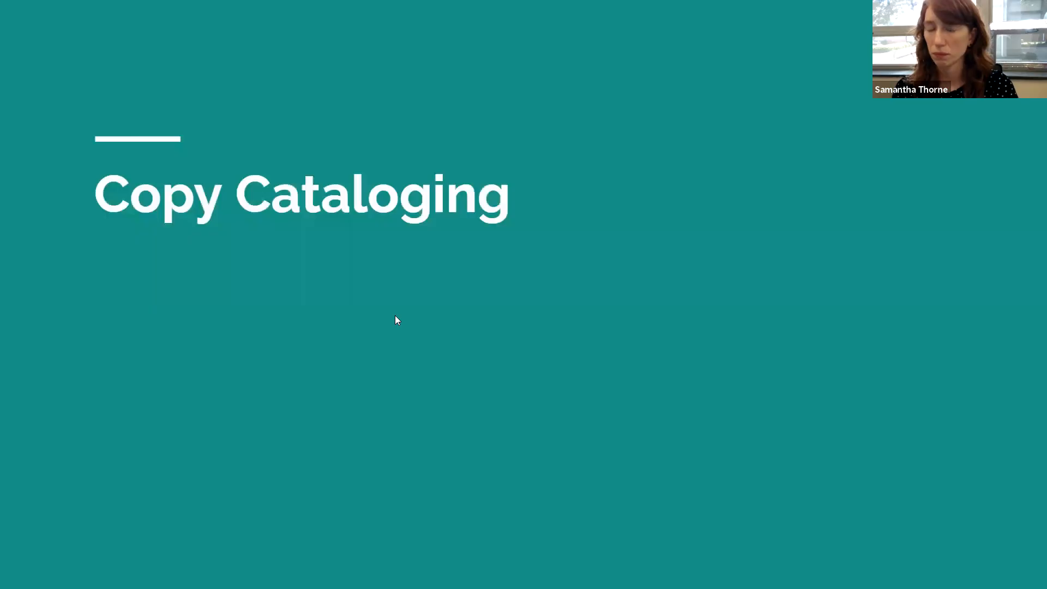
{"action": "left_click", "coordinate": [446, 326]}
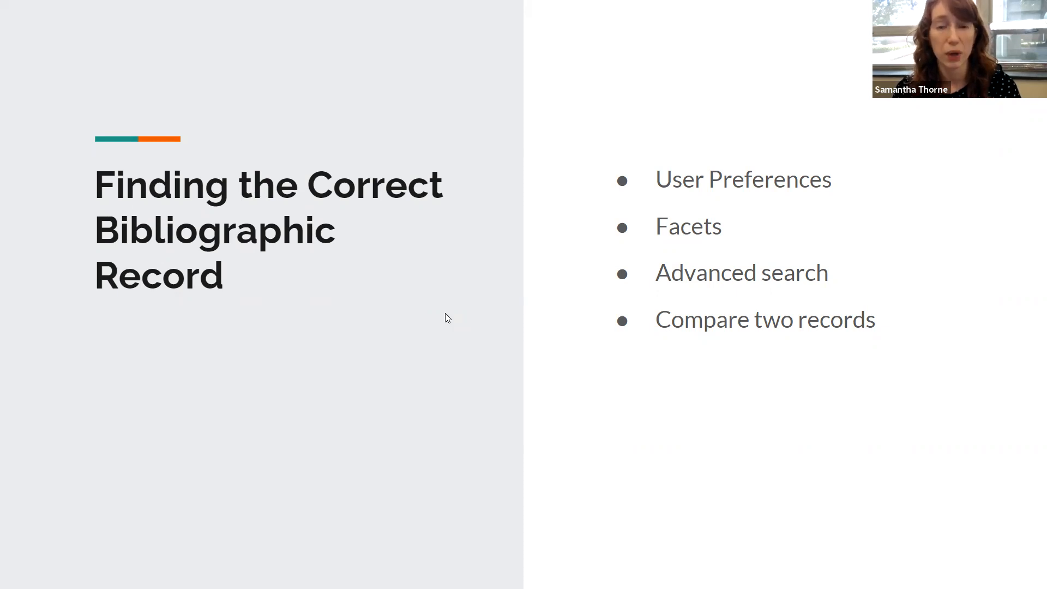
{"action": "key", "text": "Escape"}
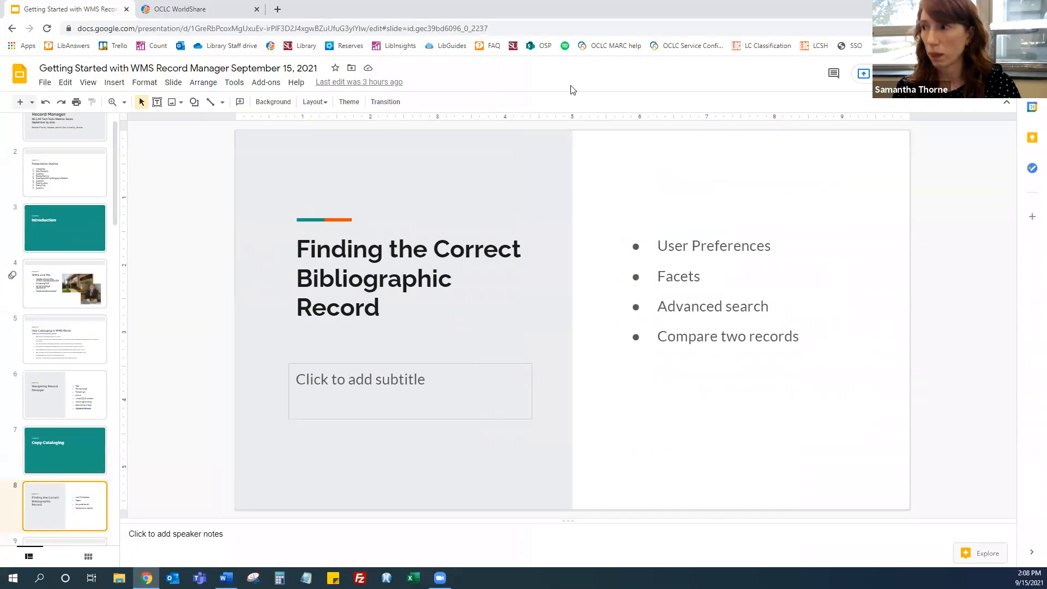
Return to Record Manager, open User Preferences and expand Searching - Basic with its Data Type Options
{"action": "left_click", "coordinate": [209, 7]}
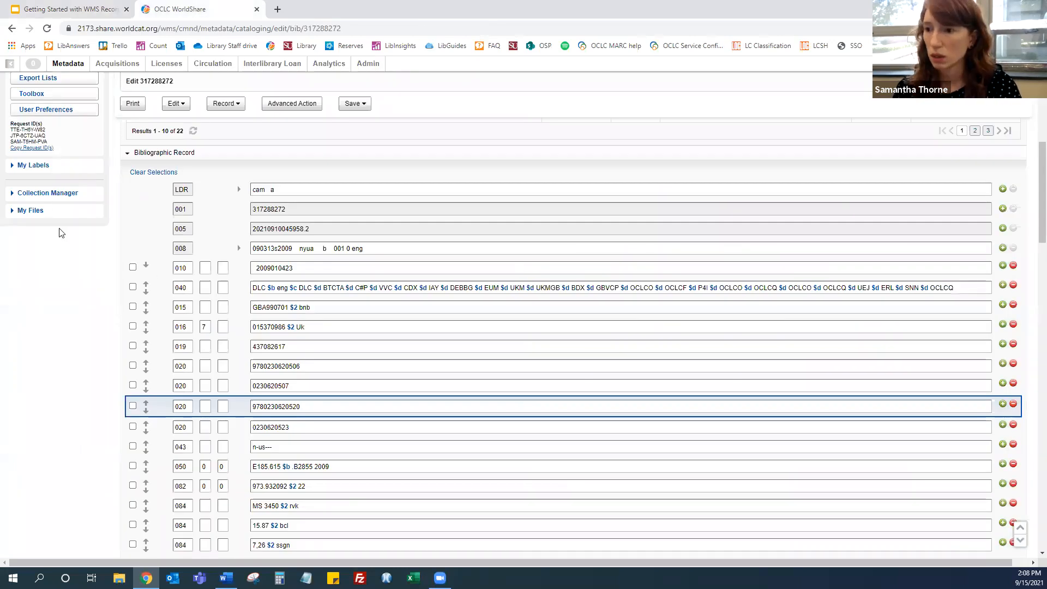
{"action": "scroll", "coordinate": [68, 235], "scroll_direction": "up", "scroll_amount": 2}
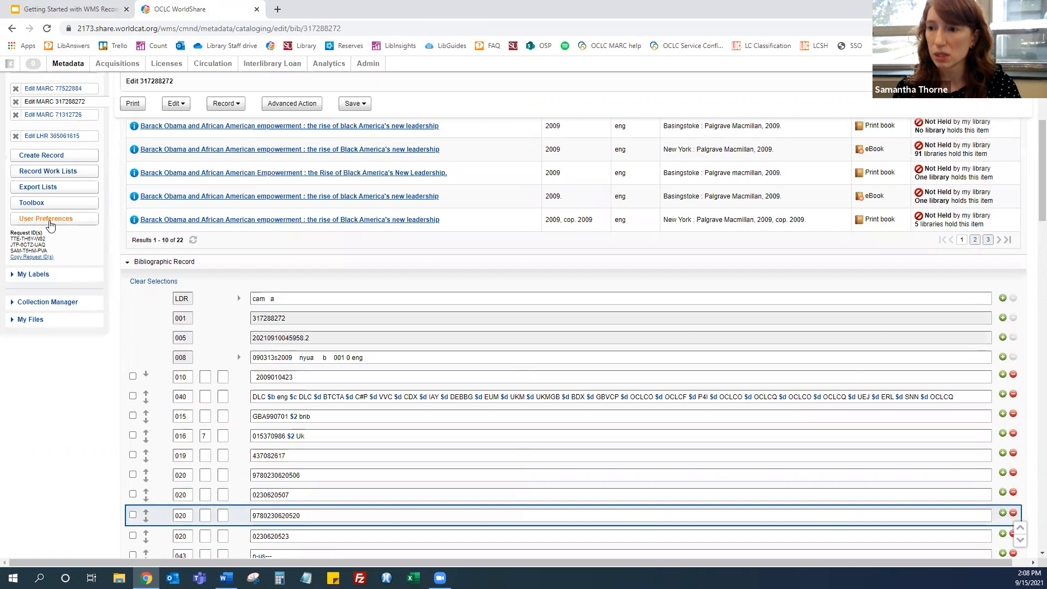
{"action": "left_click", "coordinate": [46, 220]}
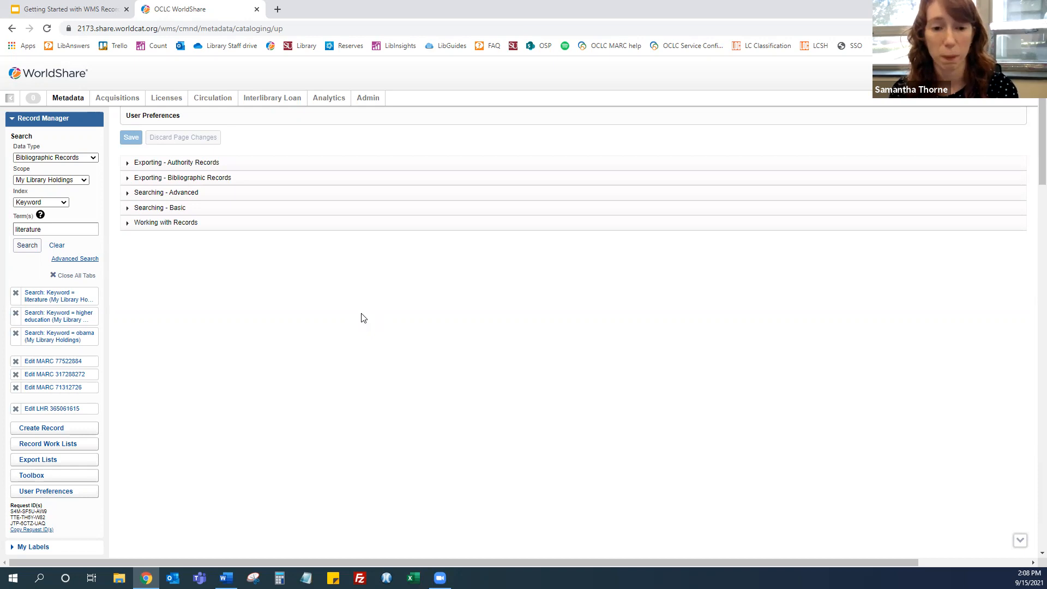
{"action": "left_click", "coordinate": [177, 212]}
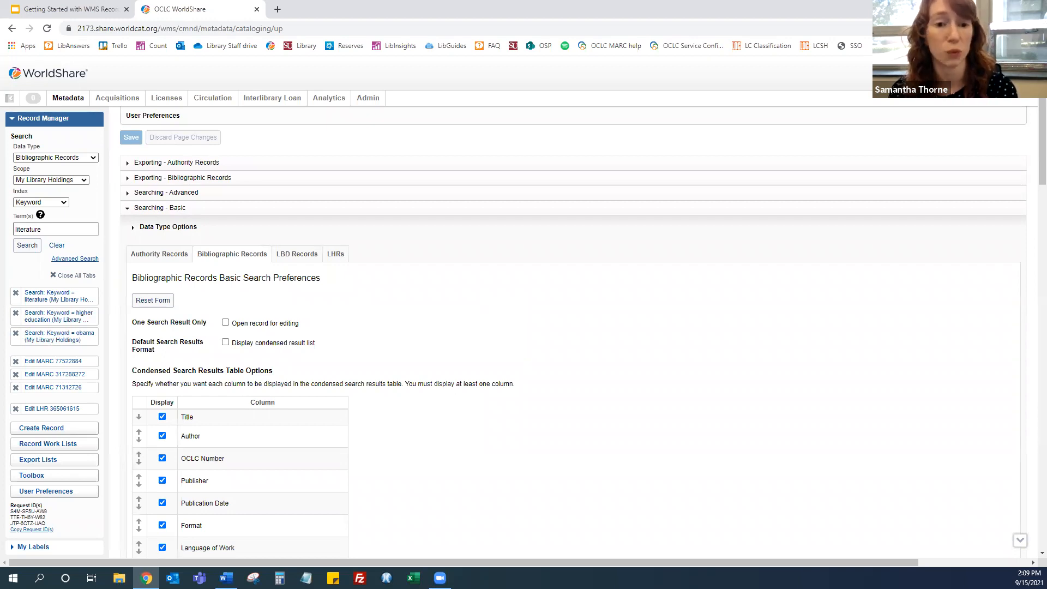
{"action": "left_click", "coordinate": [168, 228]}
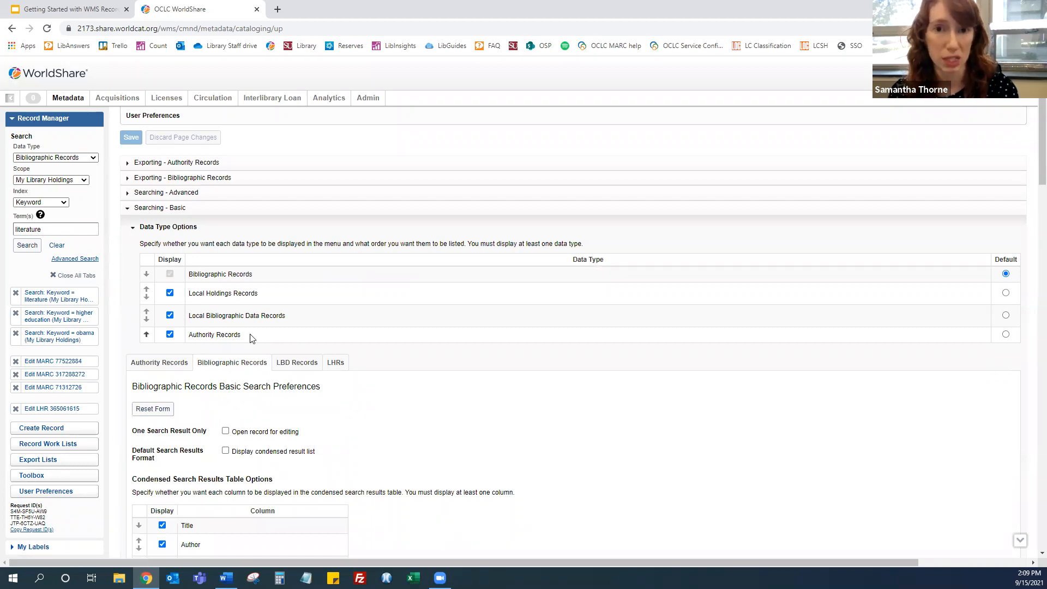
Open the All WorldCat search scope settings under the bibliographic search scopes, then go back
{"action": "scroll", "coordinate": [264, 278], "scroll_direction": "down", "scroll_amount": 2}
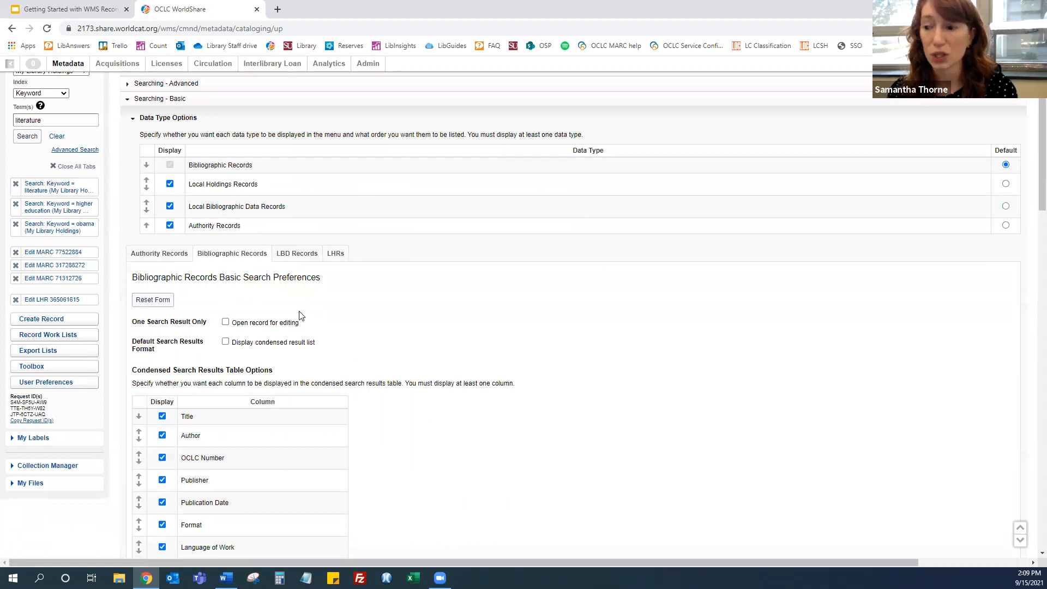
{"action": "scroll", "coordinate": [301, 319], "scroll_direction": "down", "scroll_amount": 5}
{"action": "scroll", "coordinate": [303, 318], "scroll_direction": "down", "scroll_amount": 4}
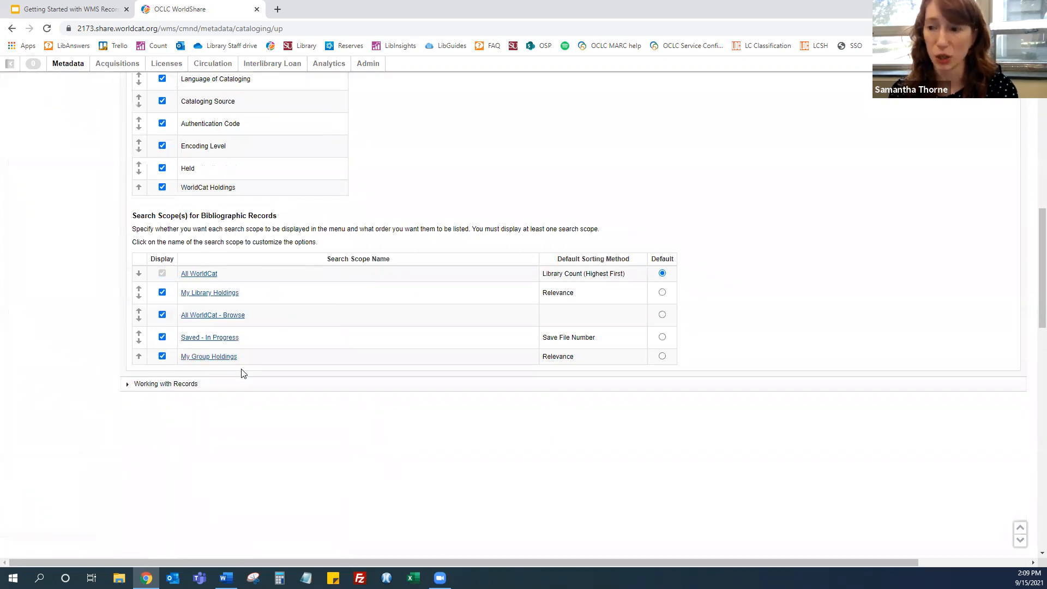
{"action": "left_click", "coordinate": [200, 275]}
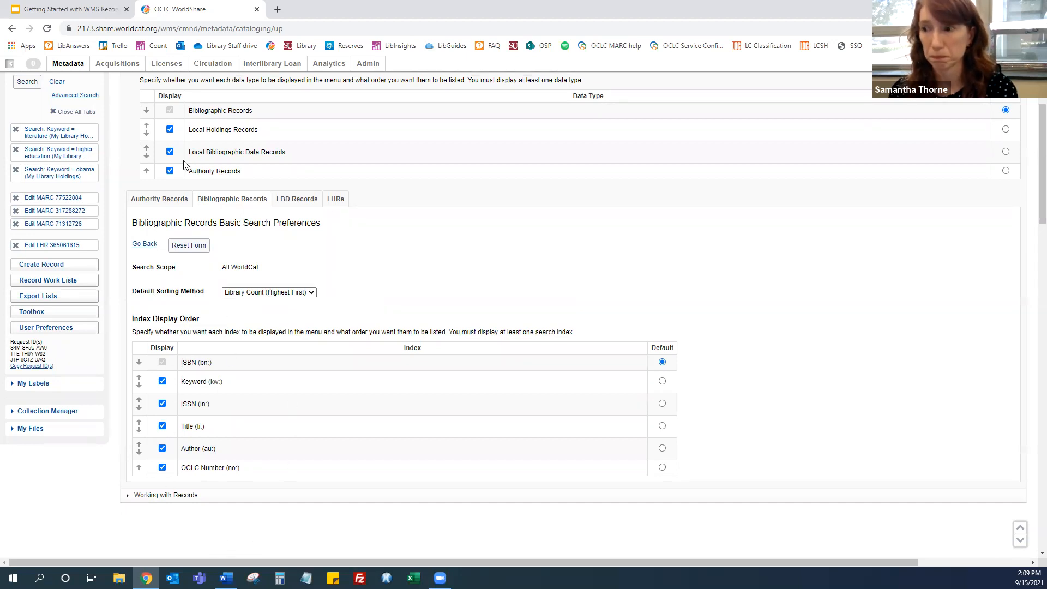
{"action": "left_click", "coordinate": [141, 244]}
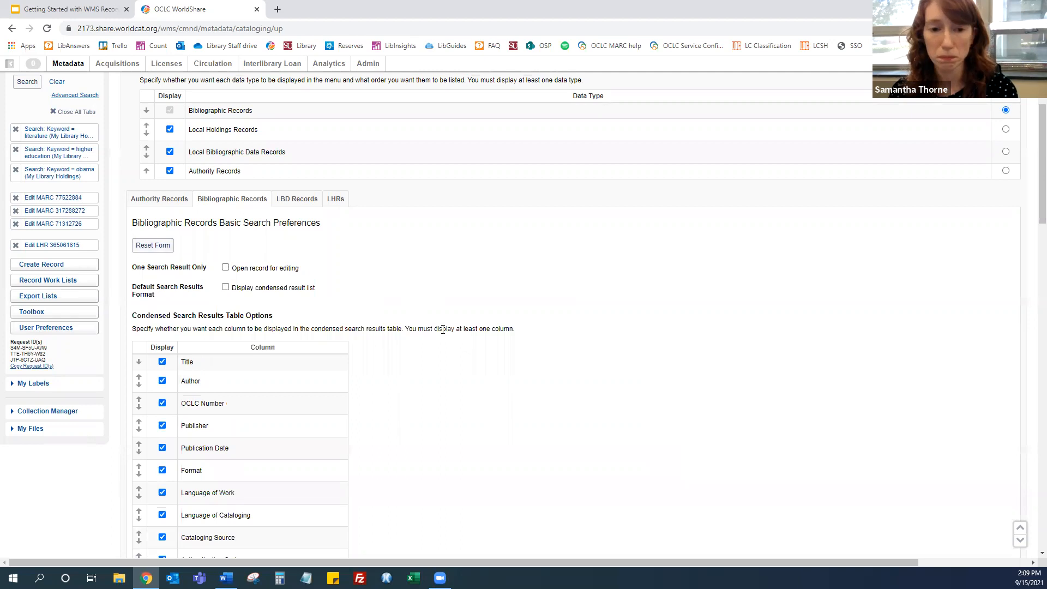
Review the LHRs tab of the basic search preferences and its search scopes
{"action": "scroll", "coordinate": [428, 265], "scroll_direction": "up", "scroll_amount": 3}
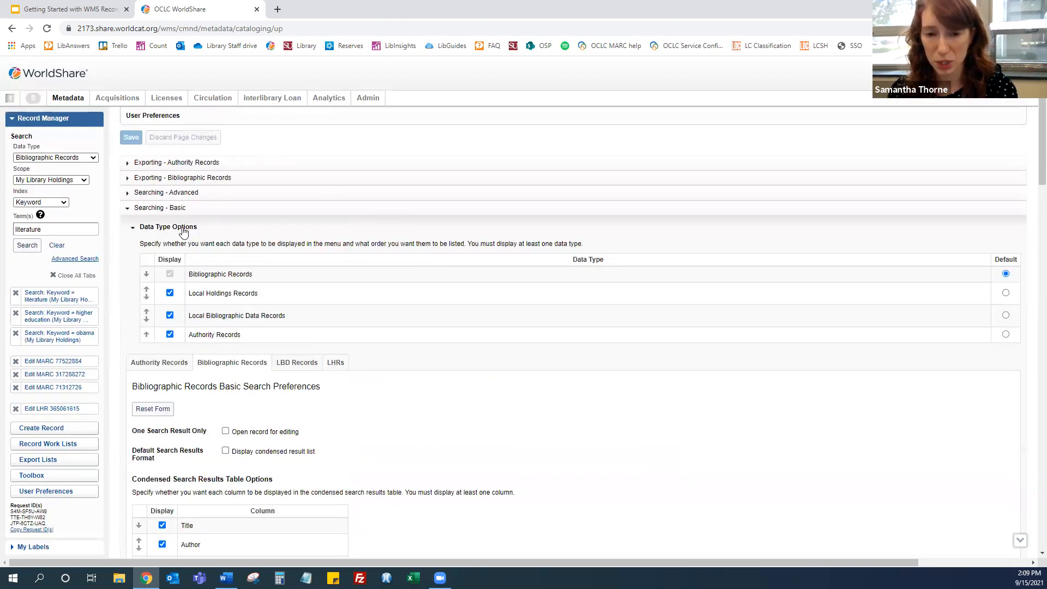
{"action": "scroll", "coordinate": [451, 240], "scroll_direction": "down", "scroll_amount": 4}
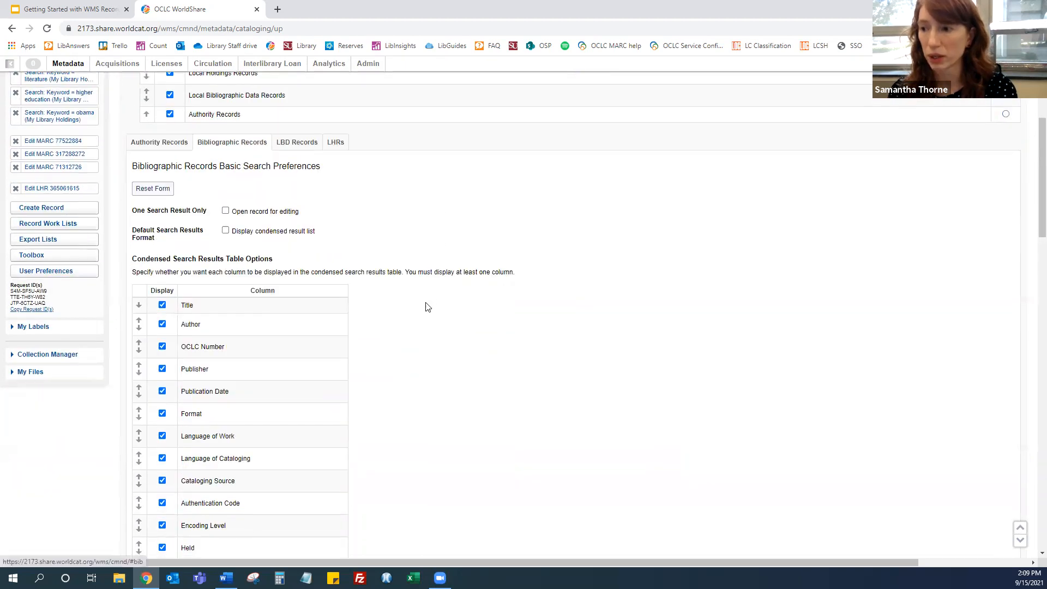
{"action": "scroll", "coordinate": [428, 307], "scroll_direction": "down", "scroll_amount": 5}
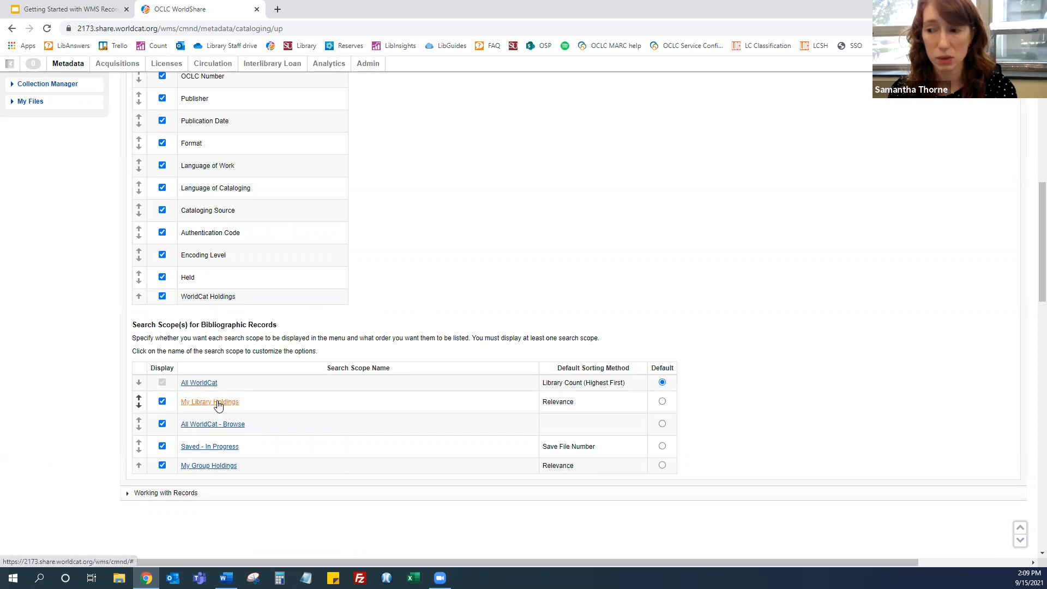
{"action": "scroll", "coordinate": [434, 336], "scroll_direction": "up", "scroll_amount": 6}
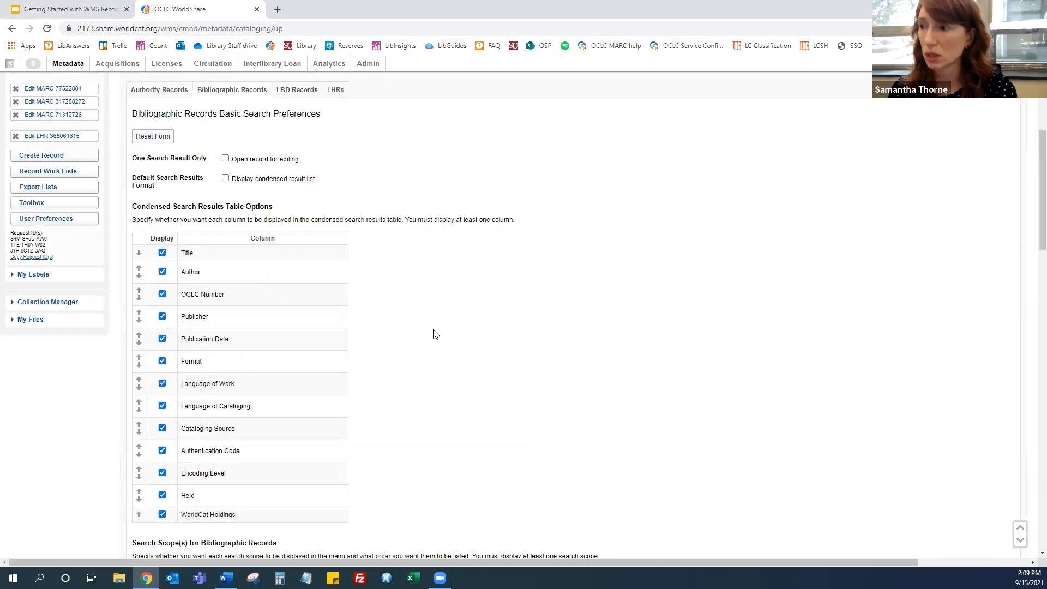
{"action": "left_click", "coordinate": [336, 199]}
{"action": "scroll", "coordinate": [382, 360], "scroll_direction": "down", "scroll_amount": 1}
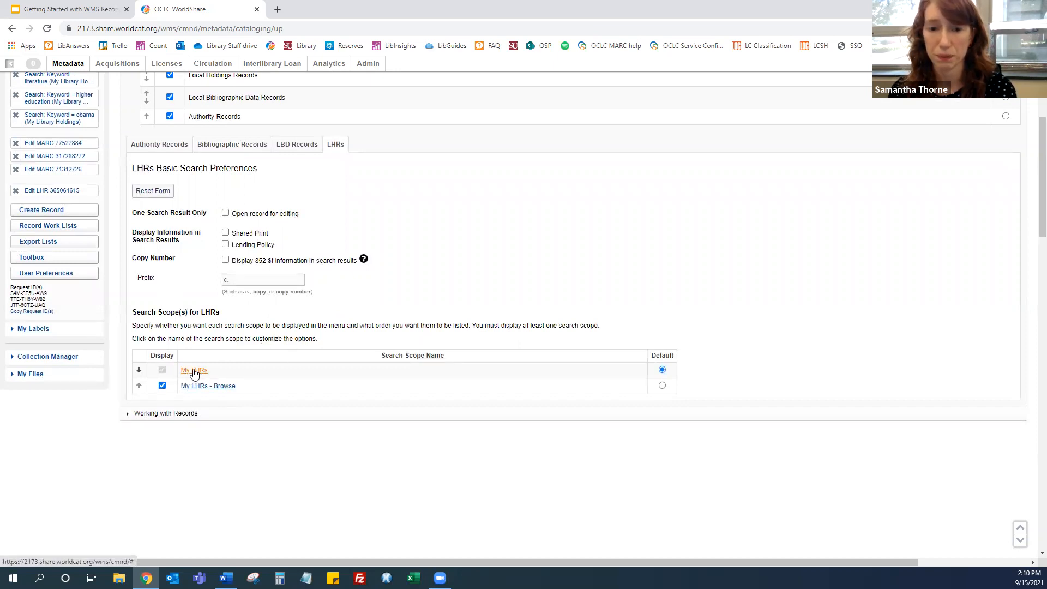
{"action": "left_click", "coordinate": [39, 9]}
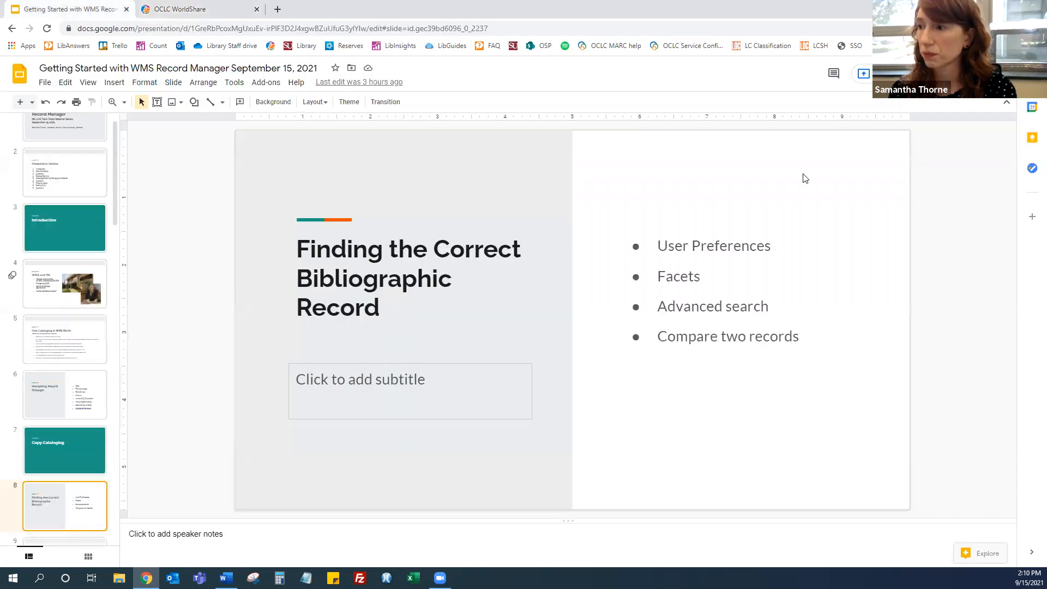
{"action": "left_click", "coordinate": [884, 74]}
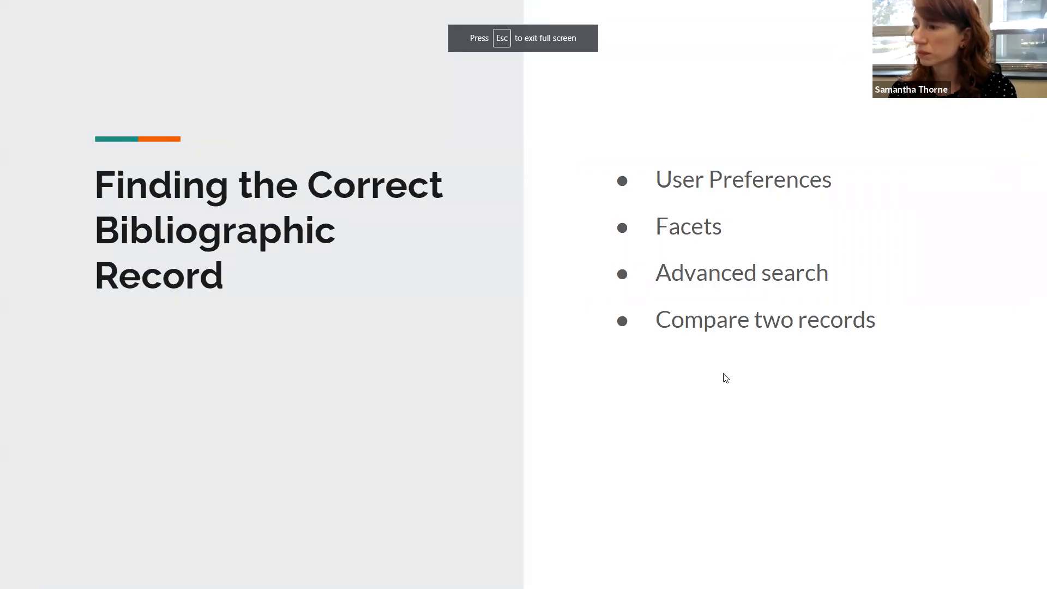
{"action": "left_click", "coordinate": [723, 374]}
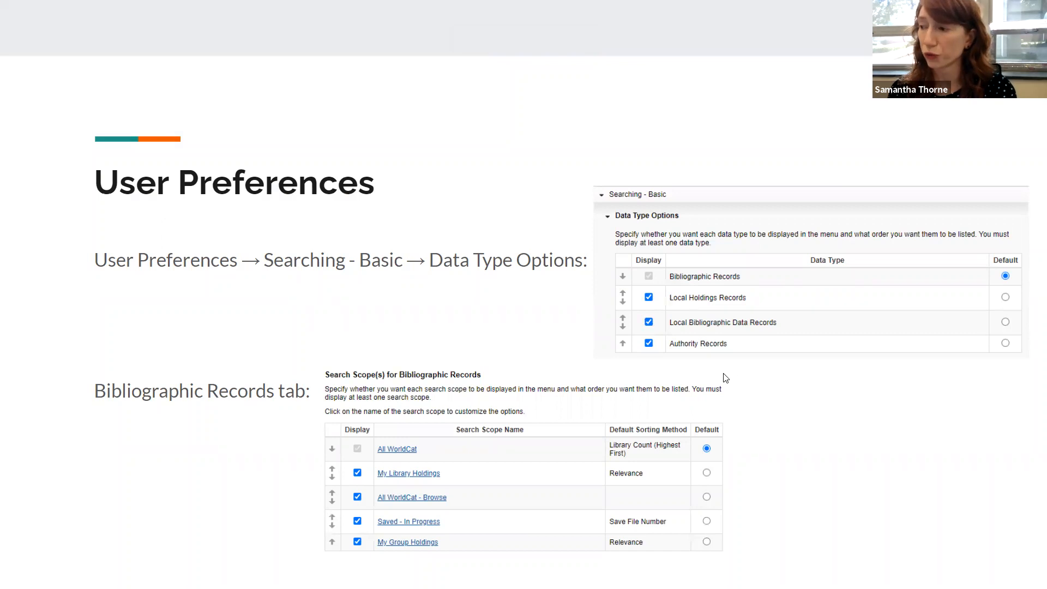
{"action": "left_click", "coordinate": [755, 381]}
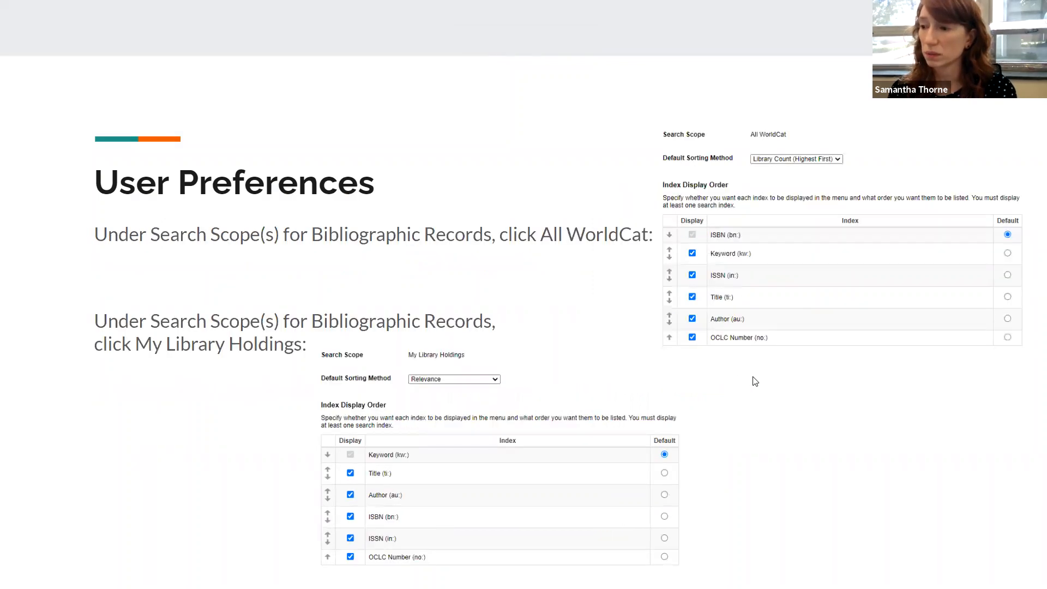
{"action": "left_click", "coordinate": [755, 382]}
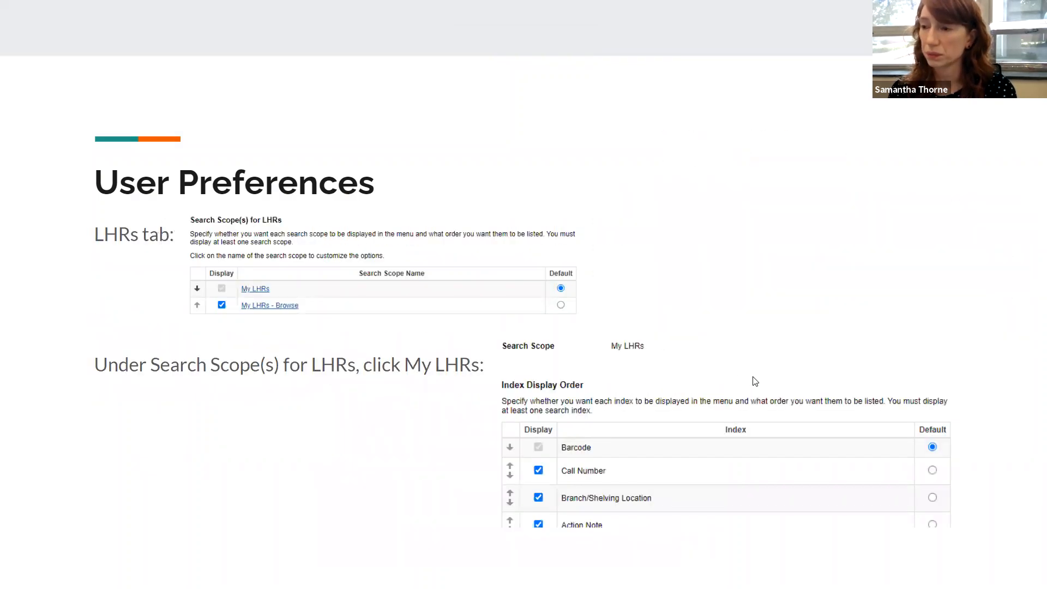
{"action": "left_click", "coordinate": [755, 381]}
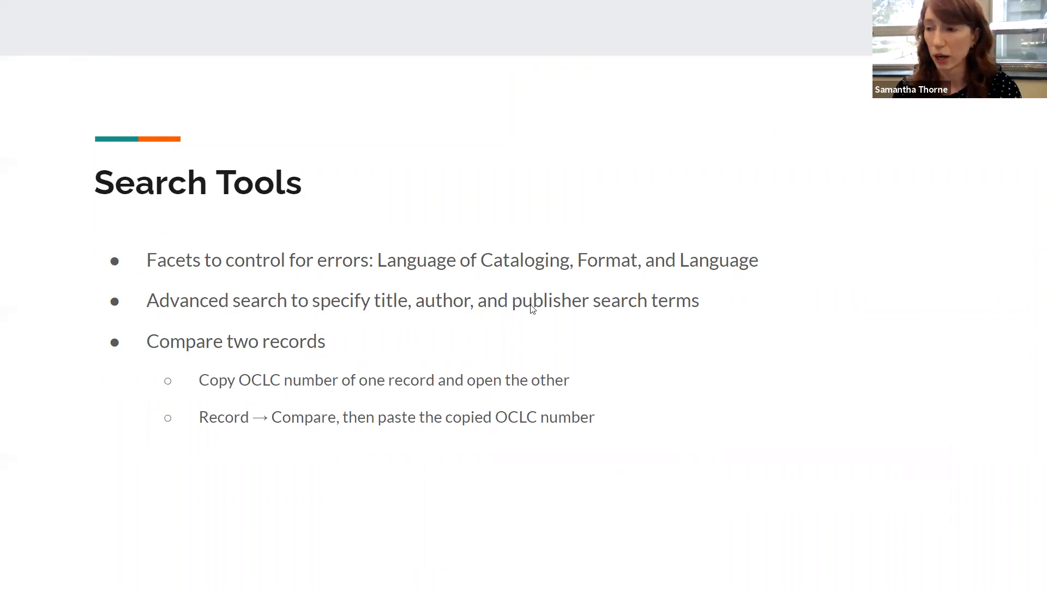
{"action": "key", "text": "Escape"}
{"action": "left_click", "coordinate": [179, 6]}
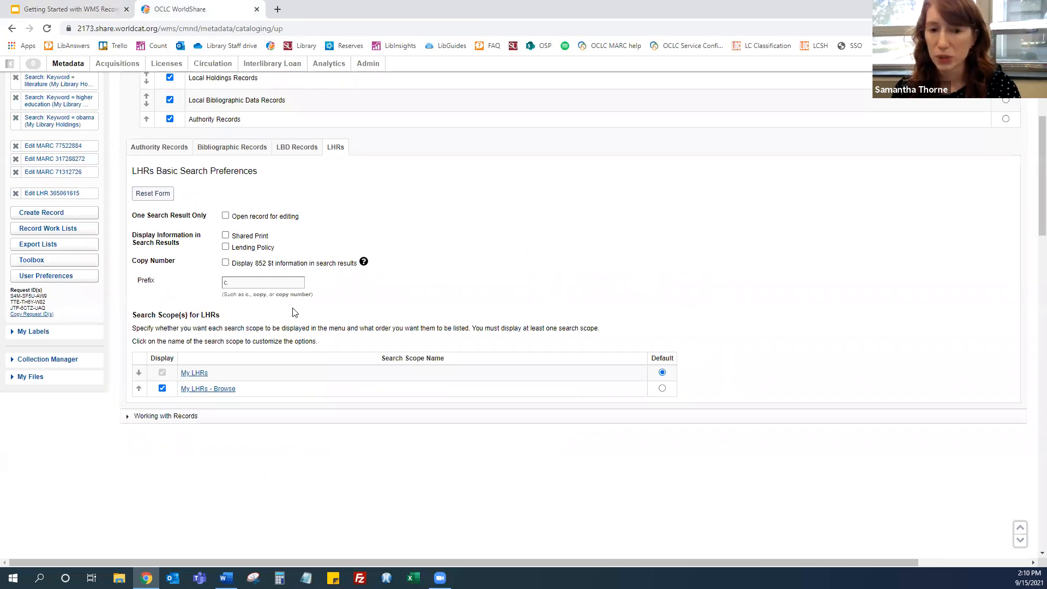
{"action": "scroll", "coordinate": [293, 312], "scroll_direction": "up", "scroll_amount": 4}
{"action": "key", "text": "alt+Tab"}
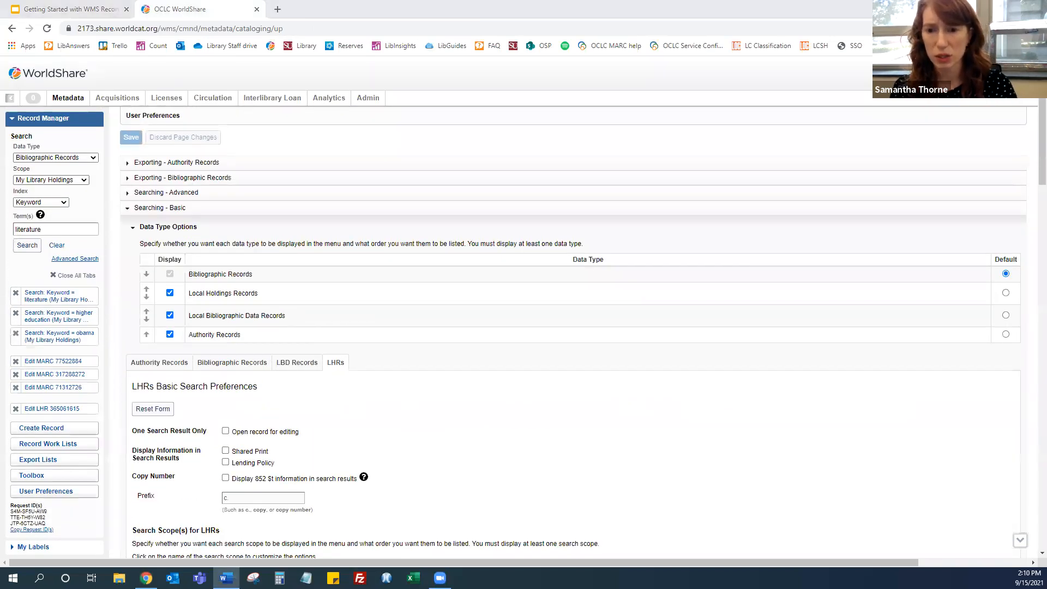
{"action": "left_click", "coordinate": [68, 180]}
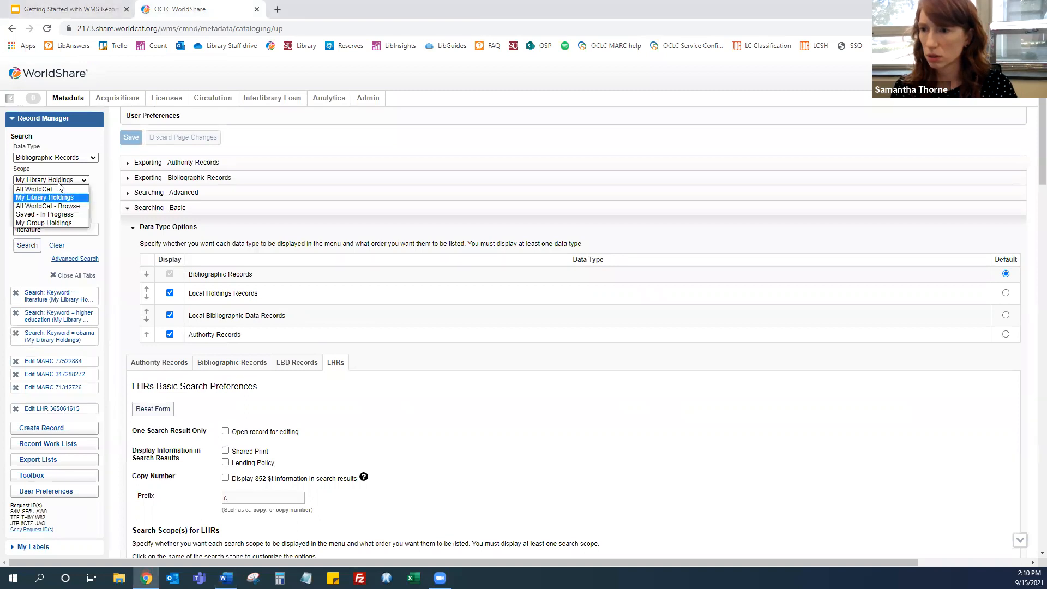
{"action": "left_click", "coordinate": [56, 188]}
{"action": "left_click", "coordinate": [48, 205]}
{"action": "left_click", "coordinate": [47, 213]}
{"action": "double_click", "coordinate": [35, 230]}
{"action": "key", "text": "ctrl+v"}
{"action": "left_click", "coordinate": [34, 246]}
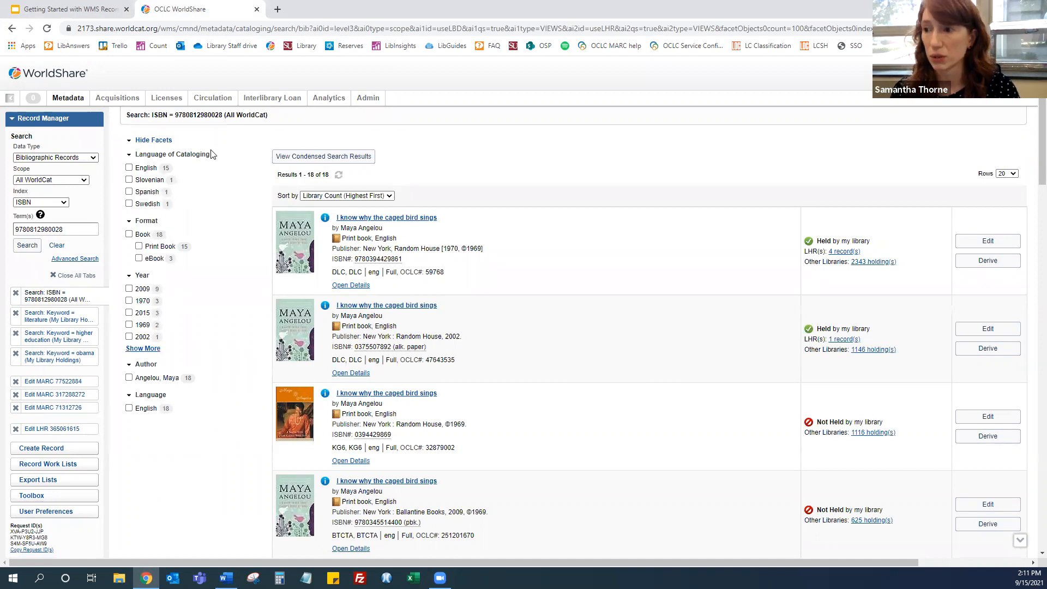
{"action": "left_click", "coordinate": [158, 168]}
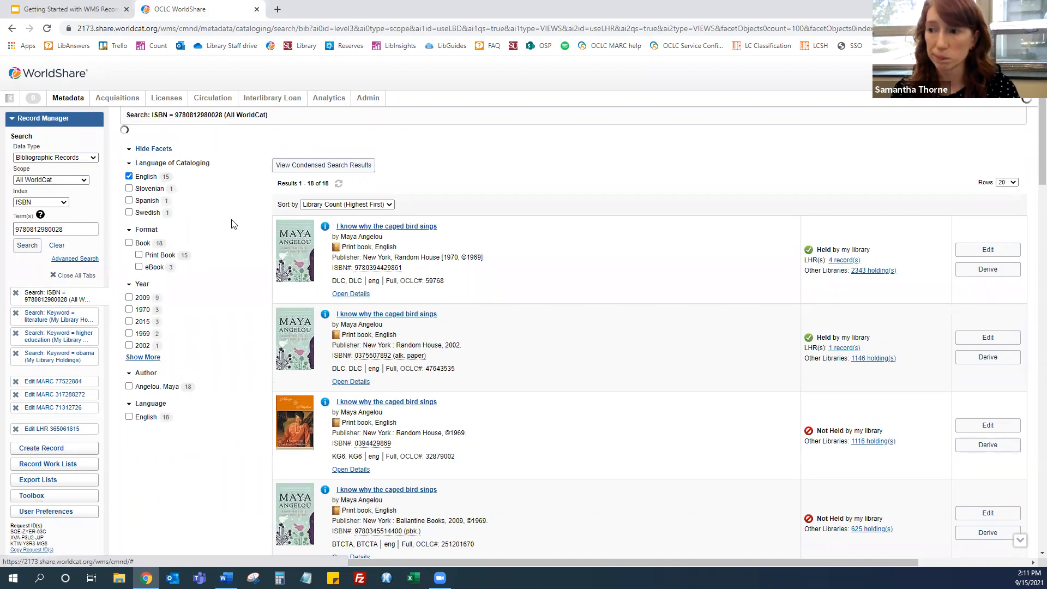
Narrow the ISBN search results further to the Print Book format
{"action": "left_click", "coordinate": [163, 240]}
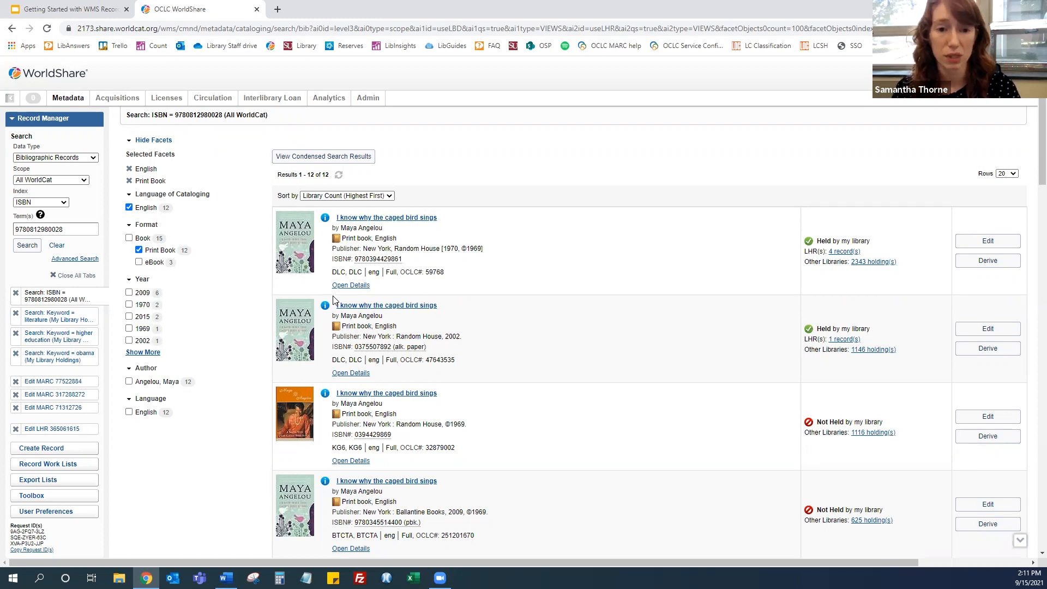
{"action": "left_click", "coordinate": [77, 260]}
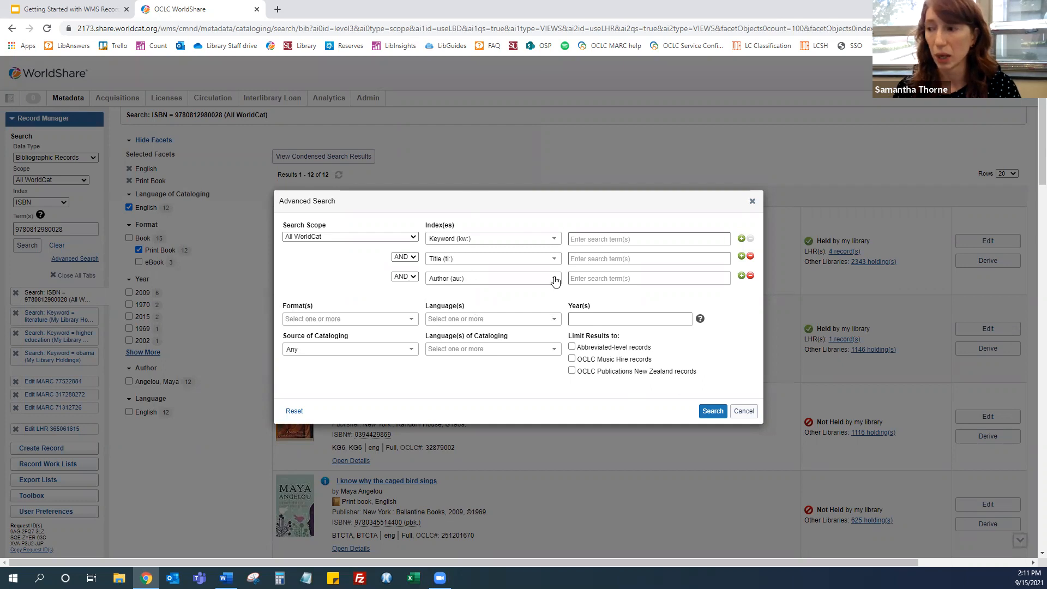
{"action": "left_click", "coordinate": [519, 241]}
{"action": "scroll", "coordinate": [489, 315], "scroll_direction": "down", "scroll_amount": 5}
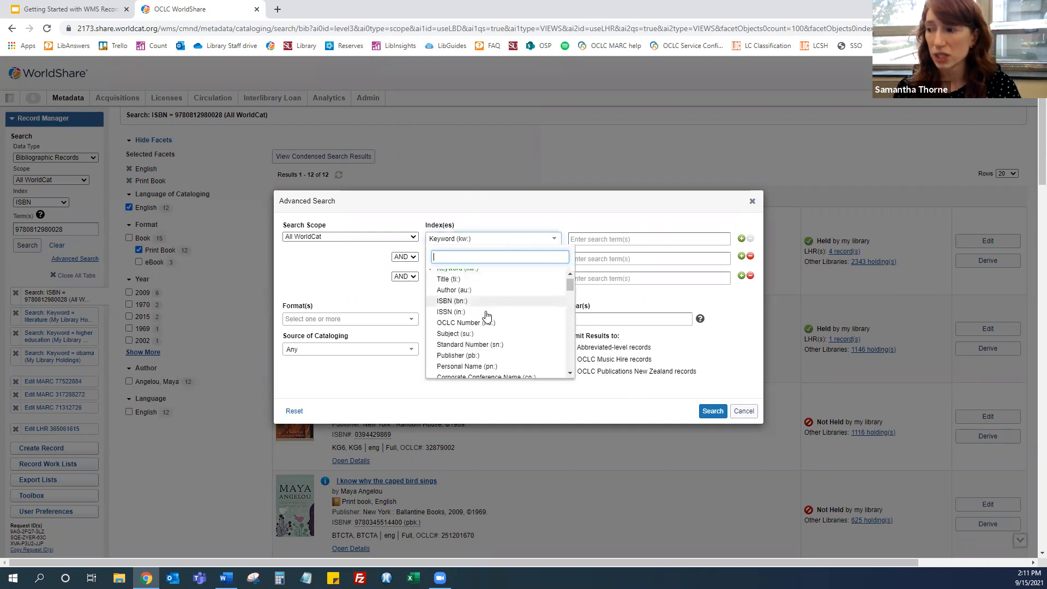
{"action": "scroll", "coordinate": [487, 313], "scroll_direction": "down", "scroll_amount": 3}
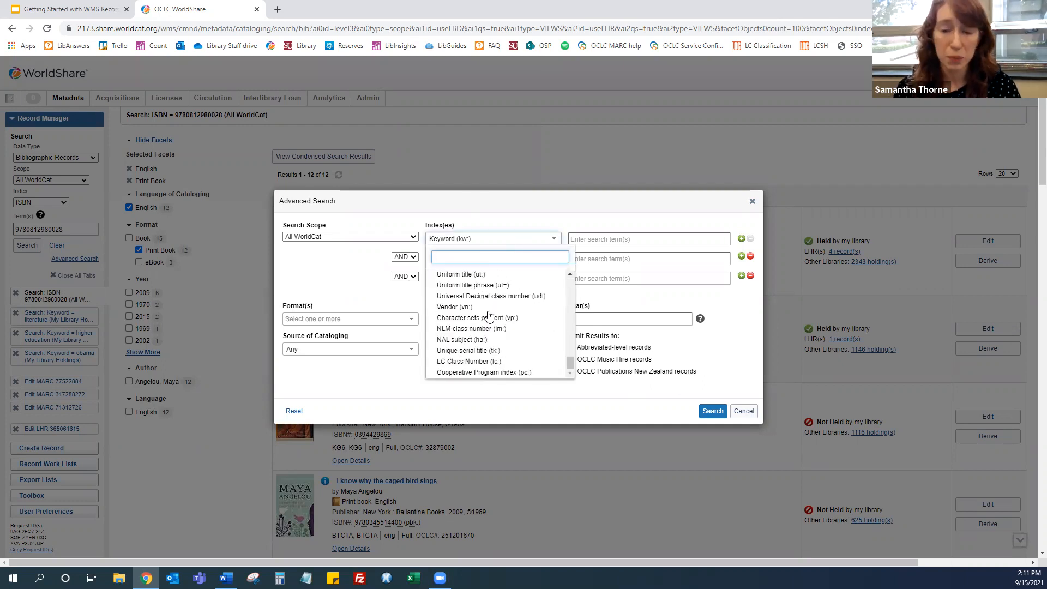
{"action": "scroll", "coordinate": [489, 317], "scroll_direction": "up", "scroll_amount": 2}
{"action": "scroll", "coordinate": [489, 316], "scroll_direction": "up", "scroll_amount": 8}
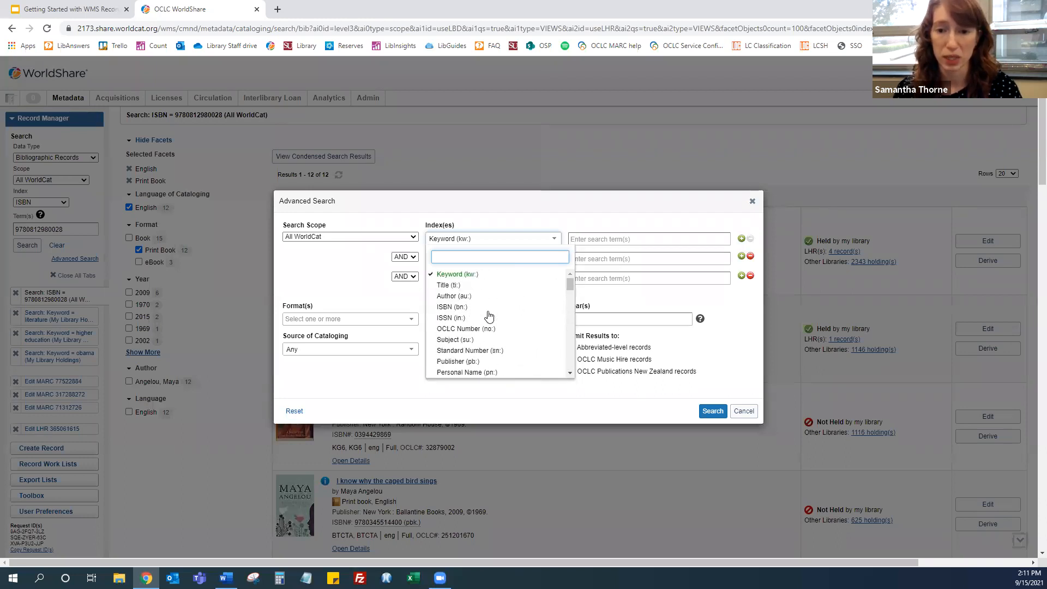
{"action": "left_click", "coordinate": [498, 240]}
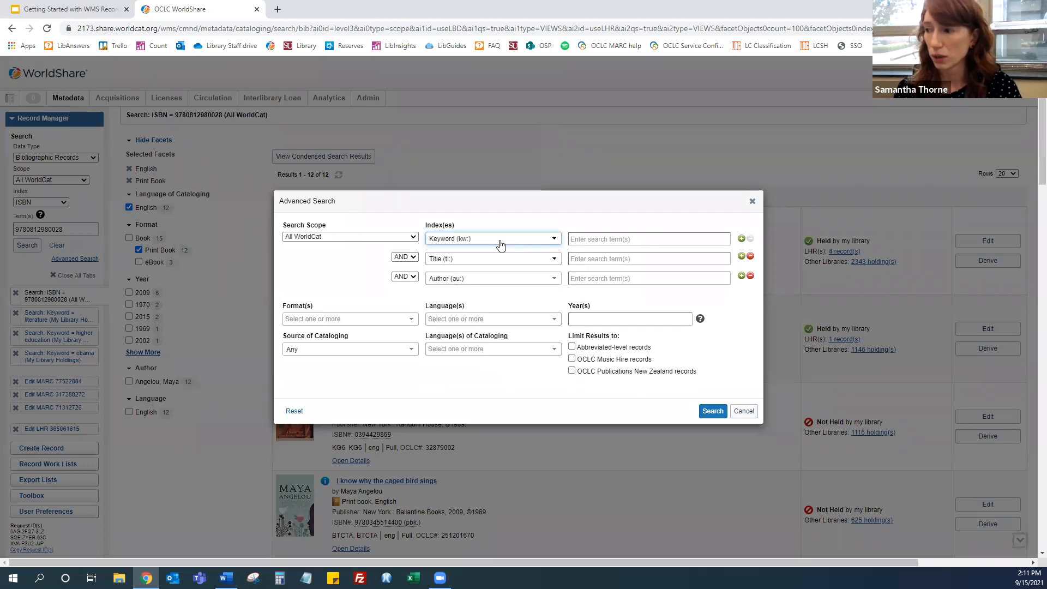
{"action": "left_click", "coordinate": [741, 277]}
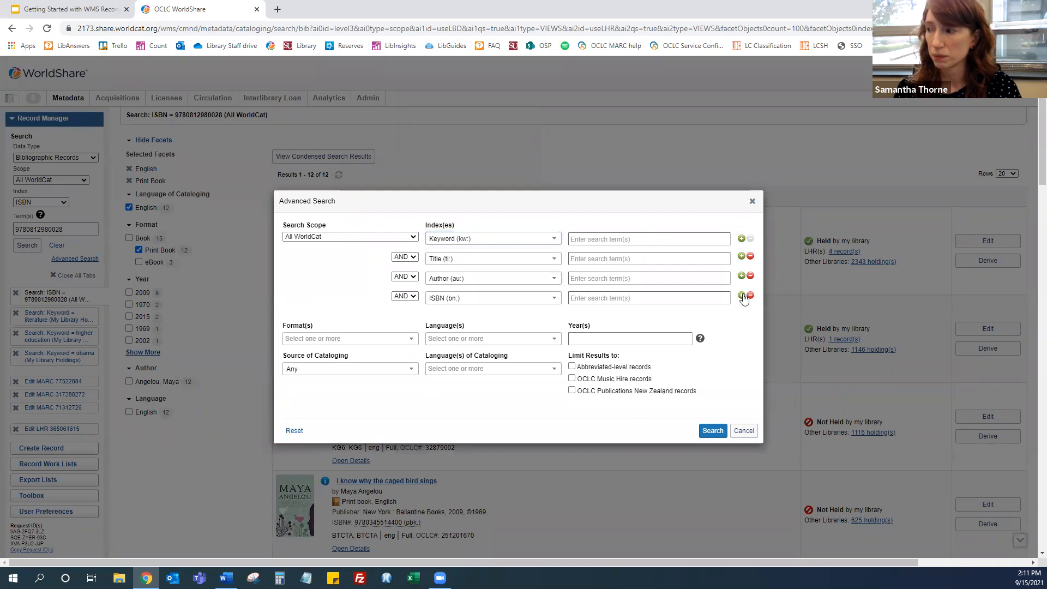
{"action": "left_click", "coordinate": [742, 296]}
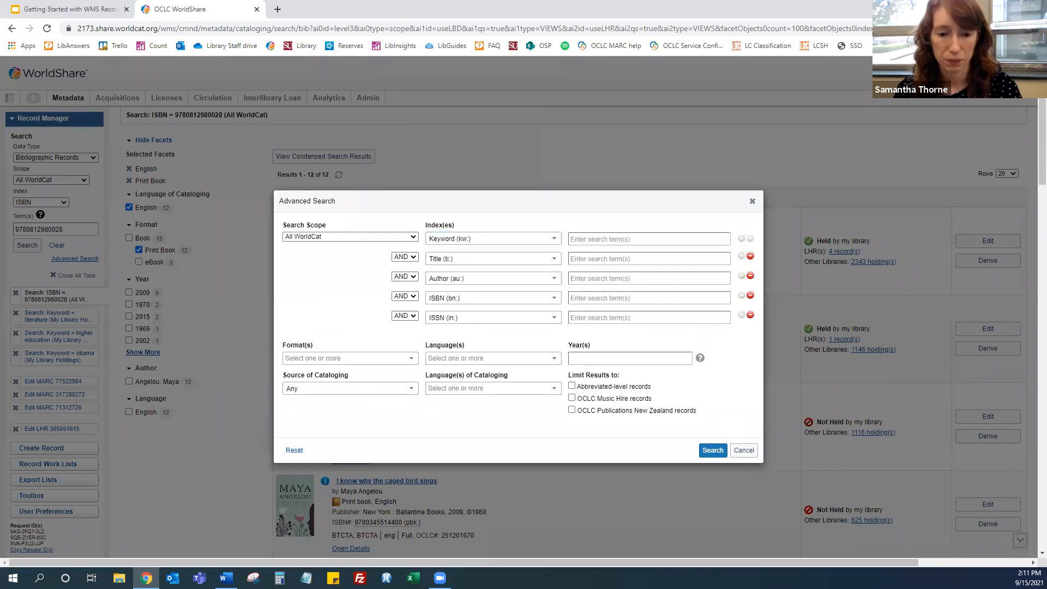
{"action": "left_click", "coordinate": [743, 451]}
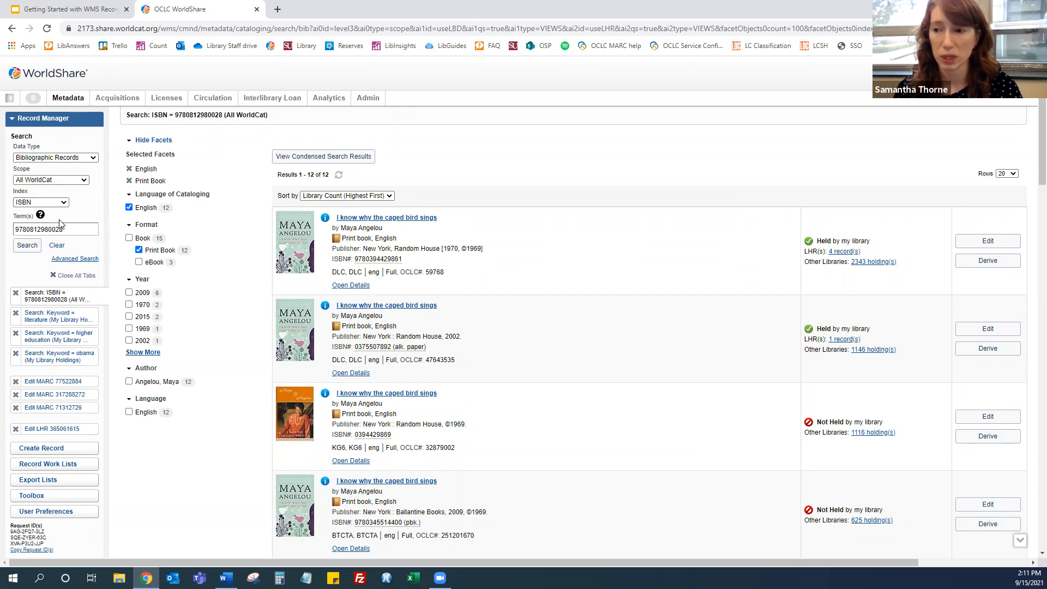
Select the first result's OCLC number 59768 and open the second result, the 2002 Random House print book
{"action": "mouse_move", "coordinate": [41, 218]}
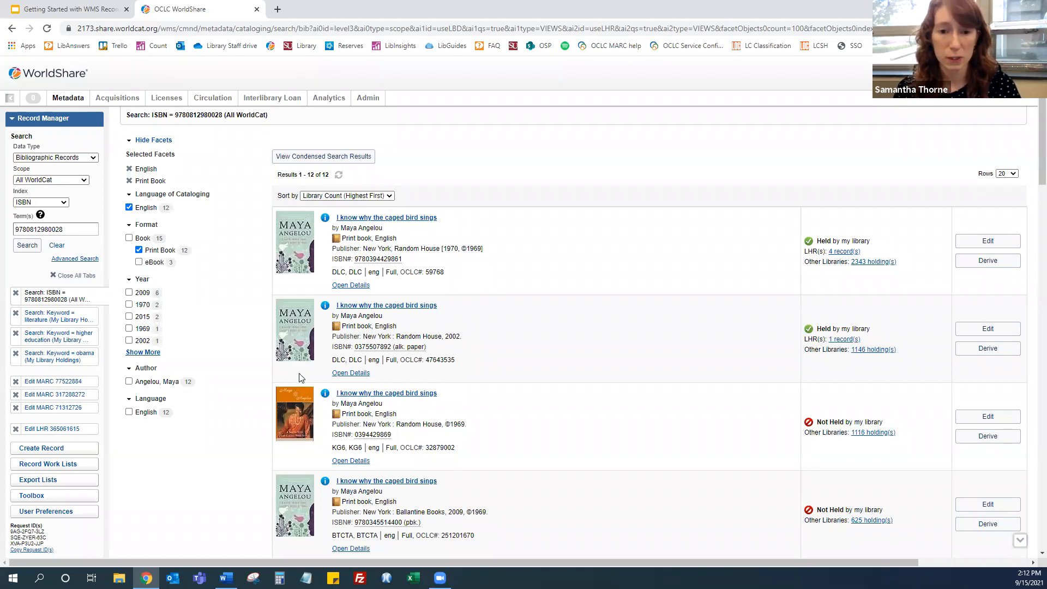
{"action": "double_click", "coordinate": [439, 271]}
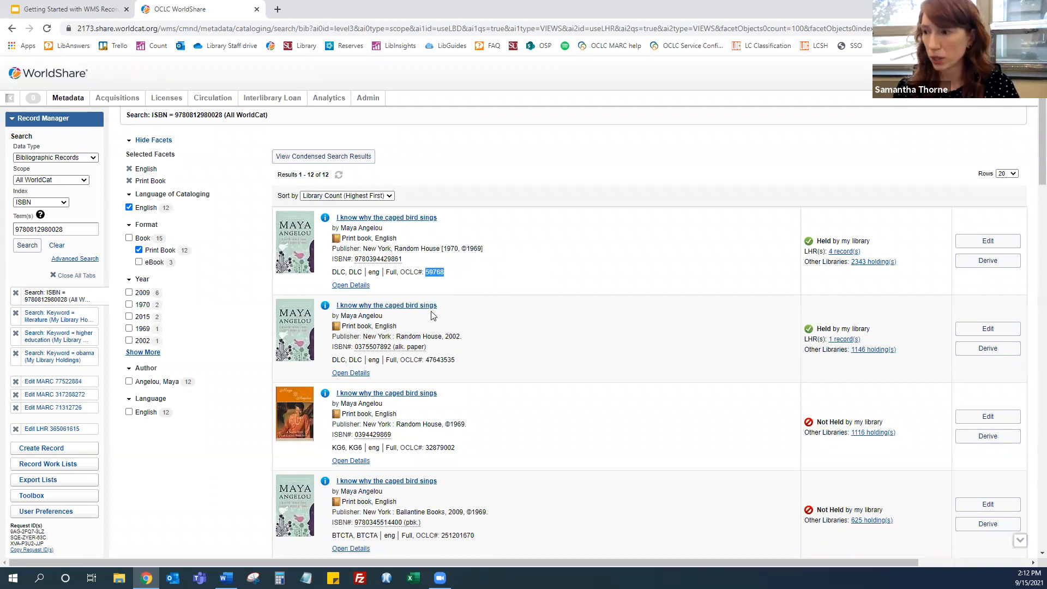
{"action": "left_click", "coordinate": [420, 307]}
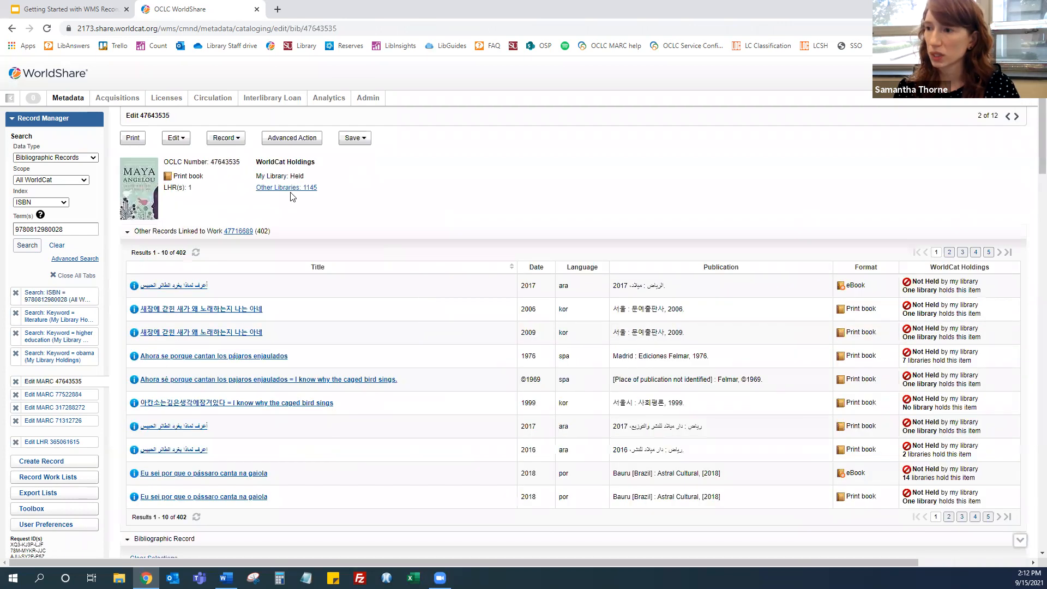
Compare the open record with OCLC record 59768 and scroll through the fields side by side
{"action": "left_click", "coordinate": [230, 139]}
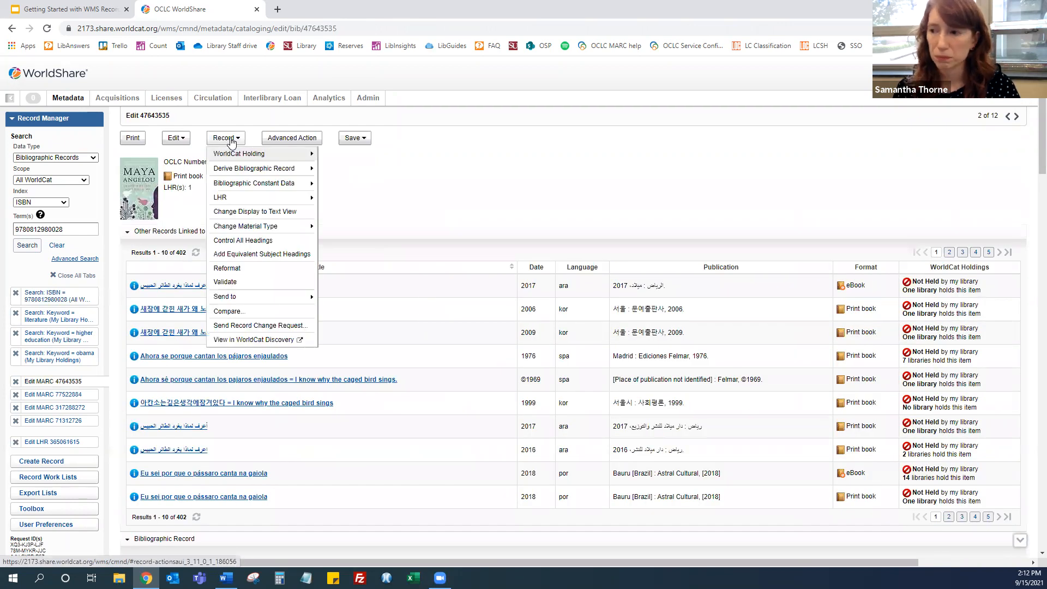
{"action": "left_click", "coordinate": [230, 311]}
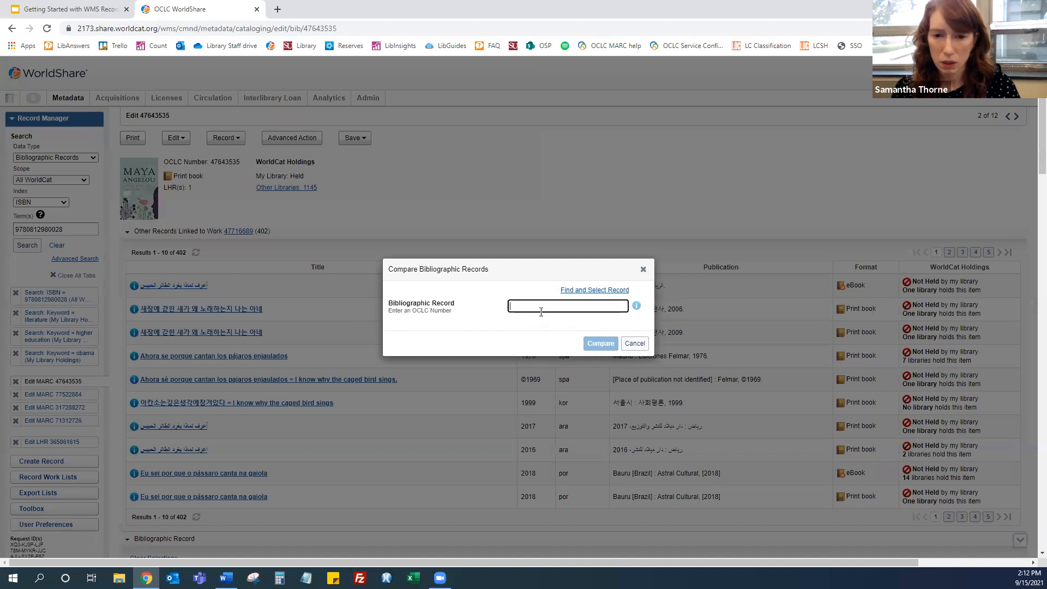
{"action": "type", "text": "59768"}
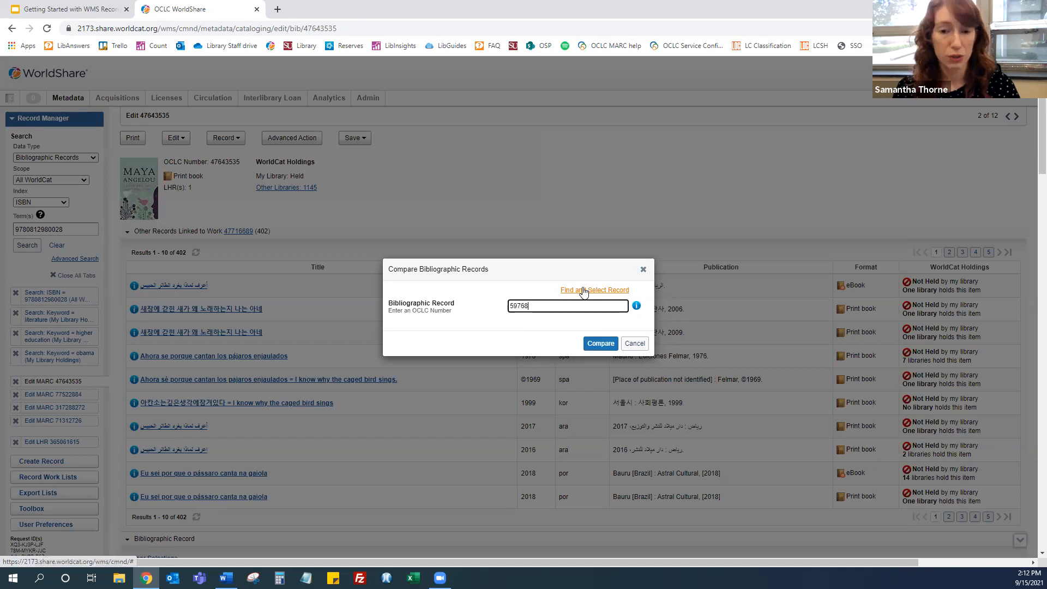
{"action": "left_click", "coordinate": [603, 345]}
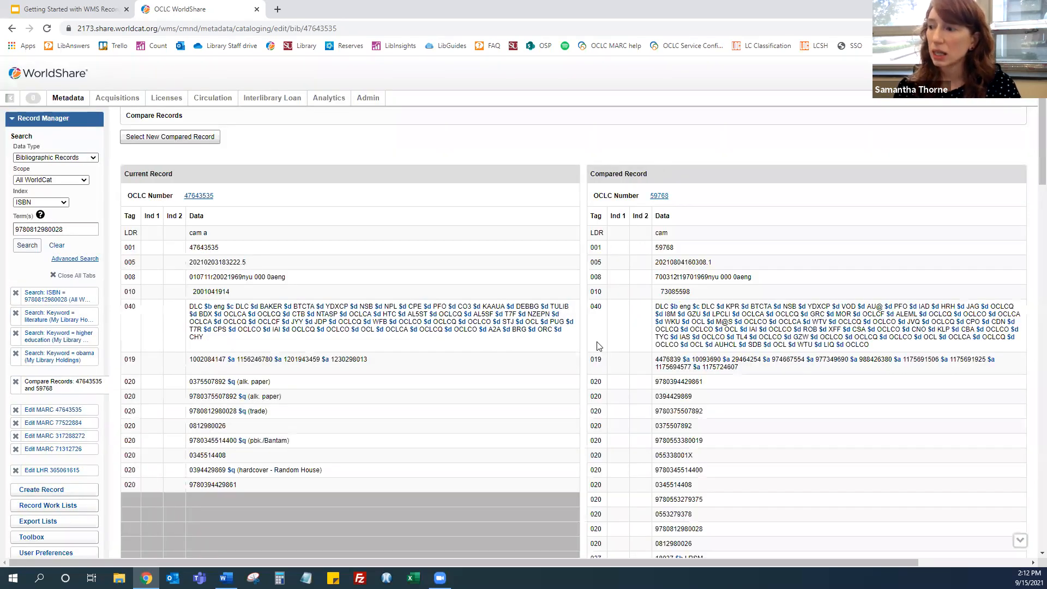
{"action": "scroll", "coordinate": [569, 250], "scroll_direction": "down", "scroll_amount": 15}
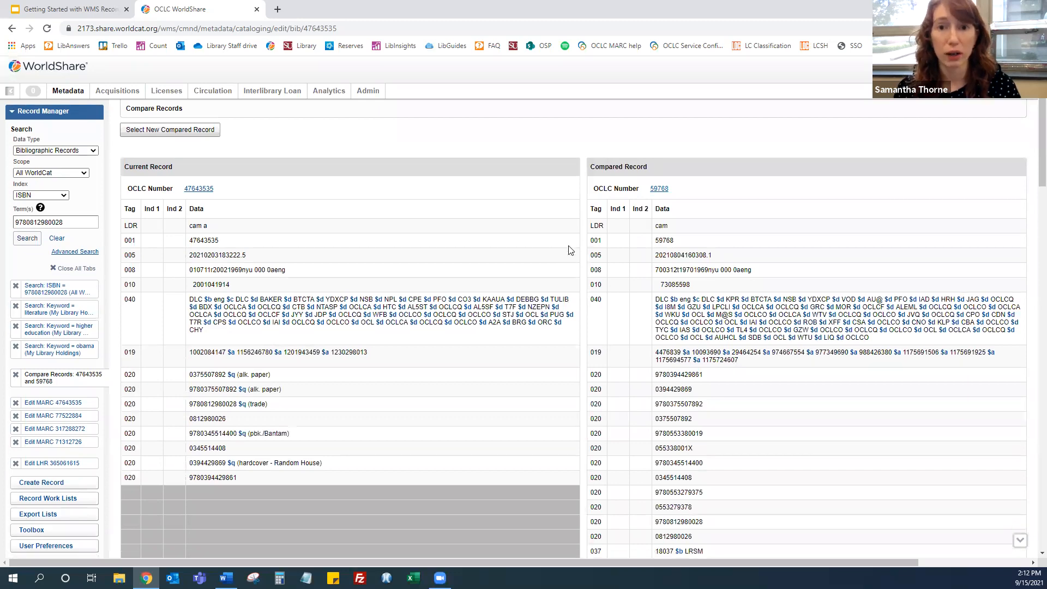
{"action": "scroll", "coordinate": [568, 254], "scroll_direction": "down", "scroll_amount": 10}
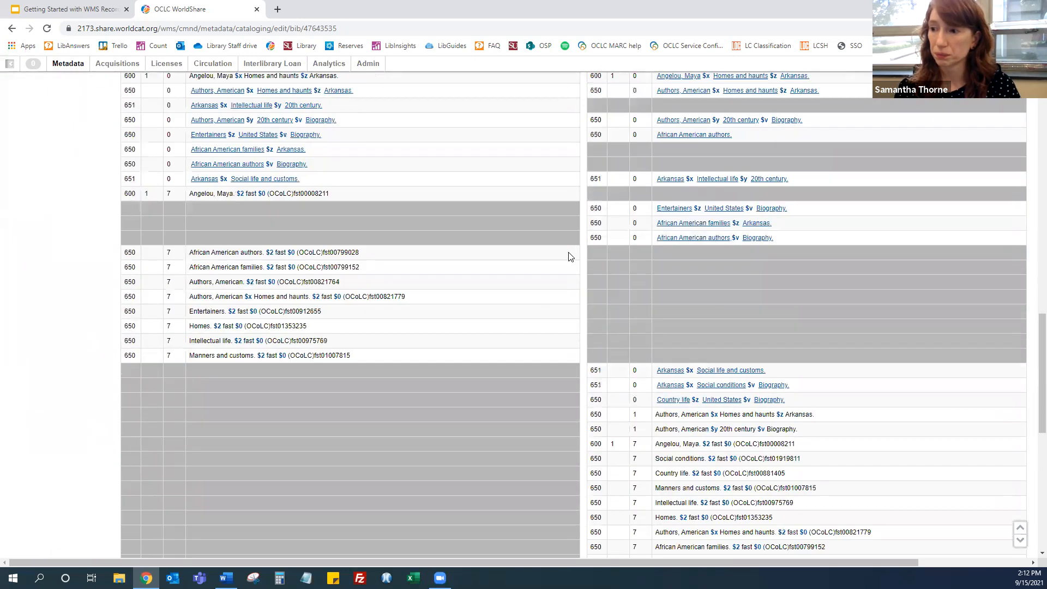
{"action": "scroll", "coordinate": [567, 252], "scroll_direction": "up", "scroll_amount": 20}
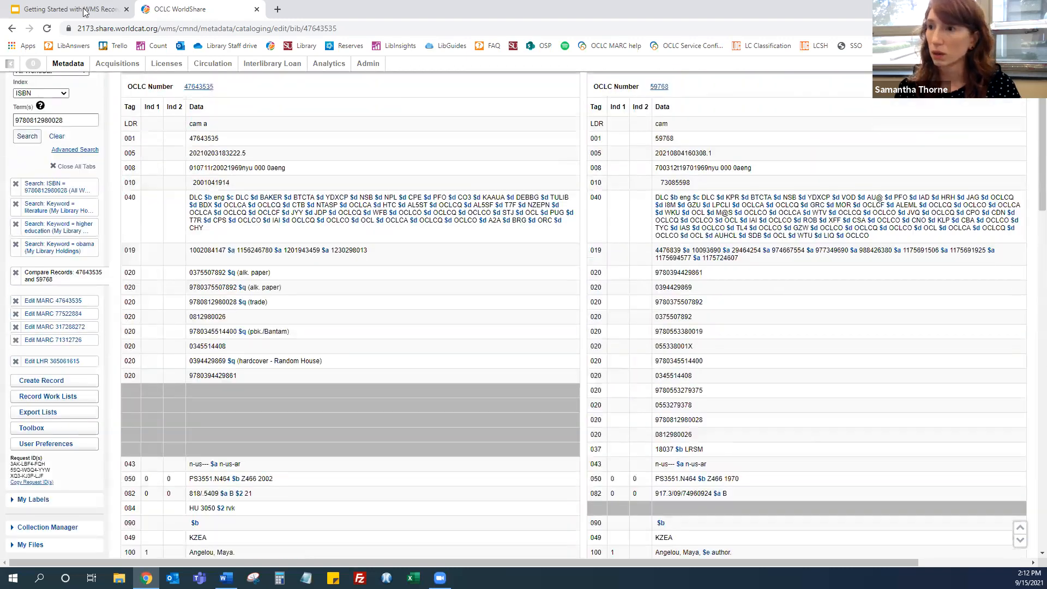
Switch to the Getting Started with WMS Record Manager slides, present them full screen and advance one slide
{"action": "left_click", "coordinate": [84, 12]}
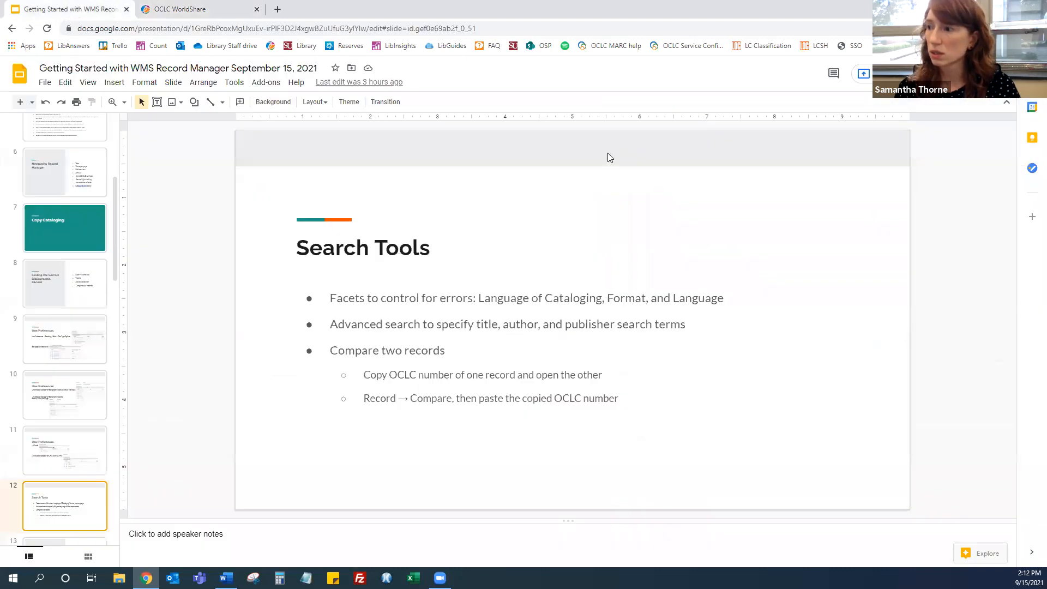
{"action": "key", "text": "ctrl+F5"}
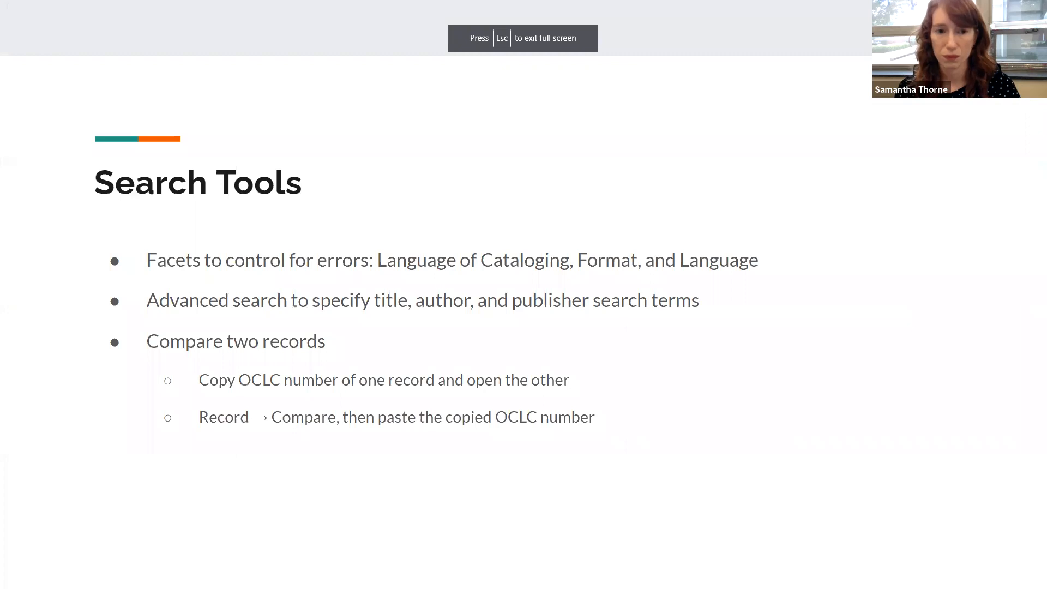
{"action": "left_click", "coordinate": [588, 335]}
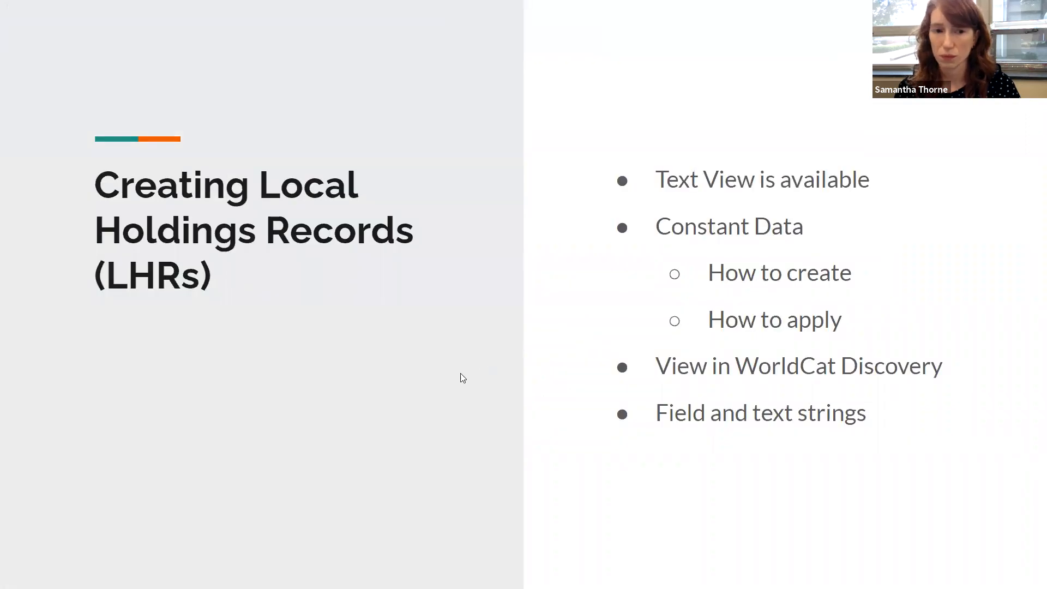
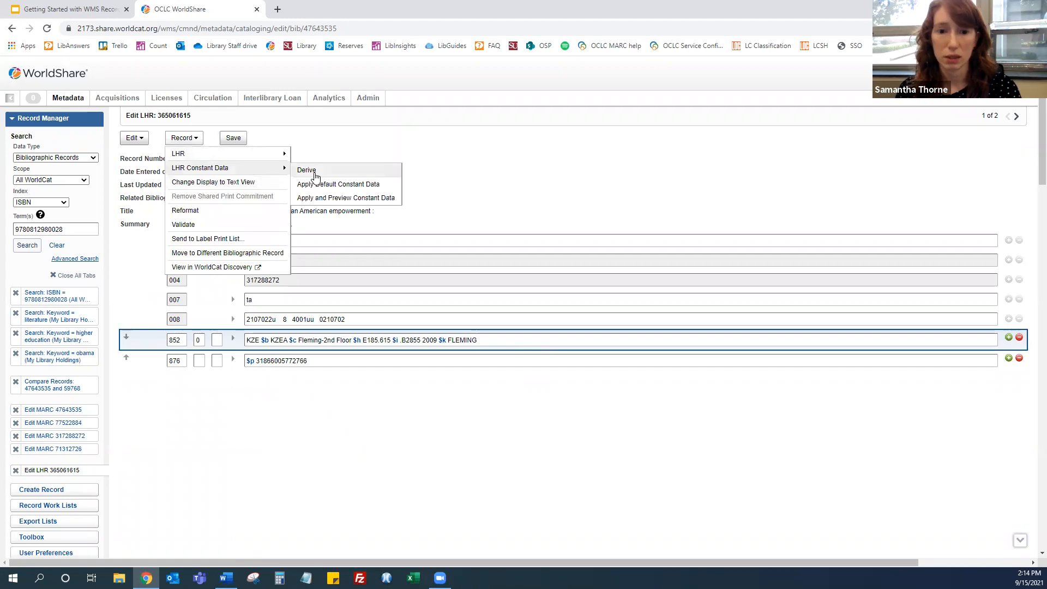
Derive a constant data record from the open LHR, cancel saving it, and return to the constant data list
{"action": "left_click", "coordinate": [316, 177]}
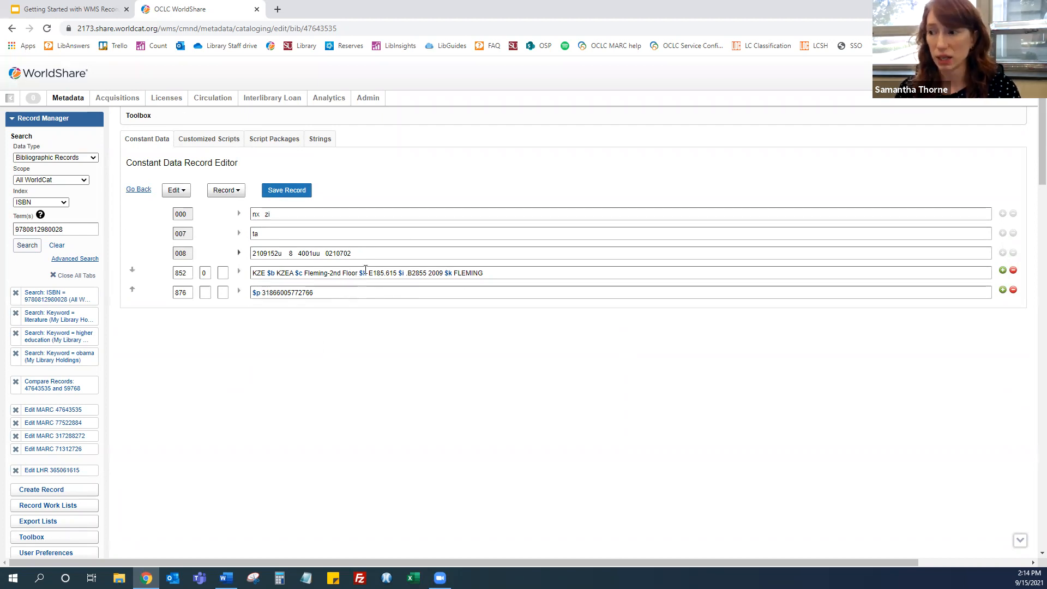
{"action": "left_click", "coordinate": [303, 197]}
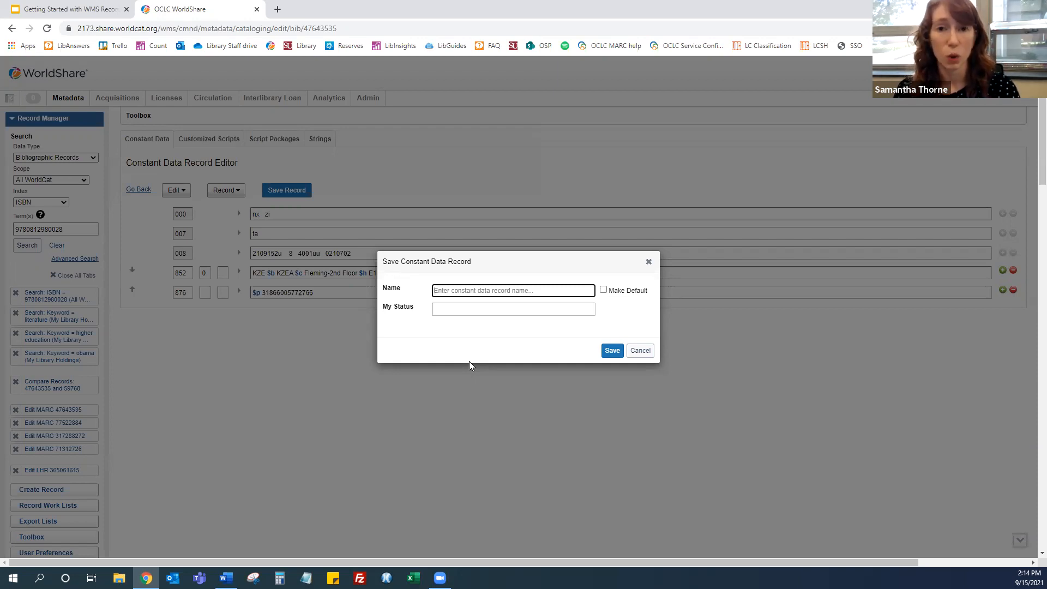
{"action": "left_click", "coordinate": [646, 351]}
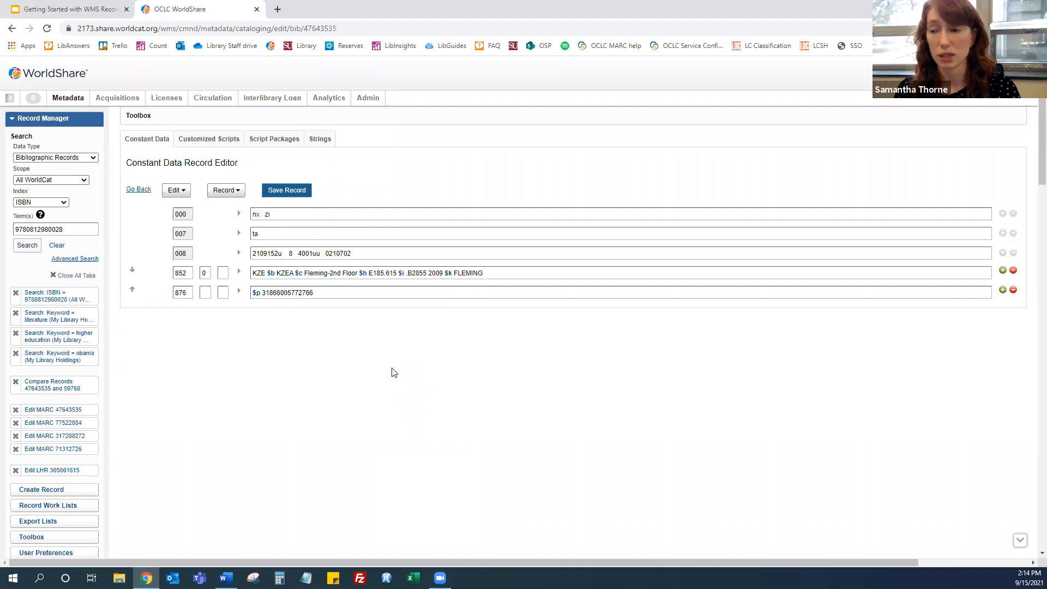
{"action": "left_click", "coordinate": [137, 191]}
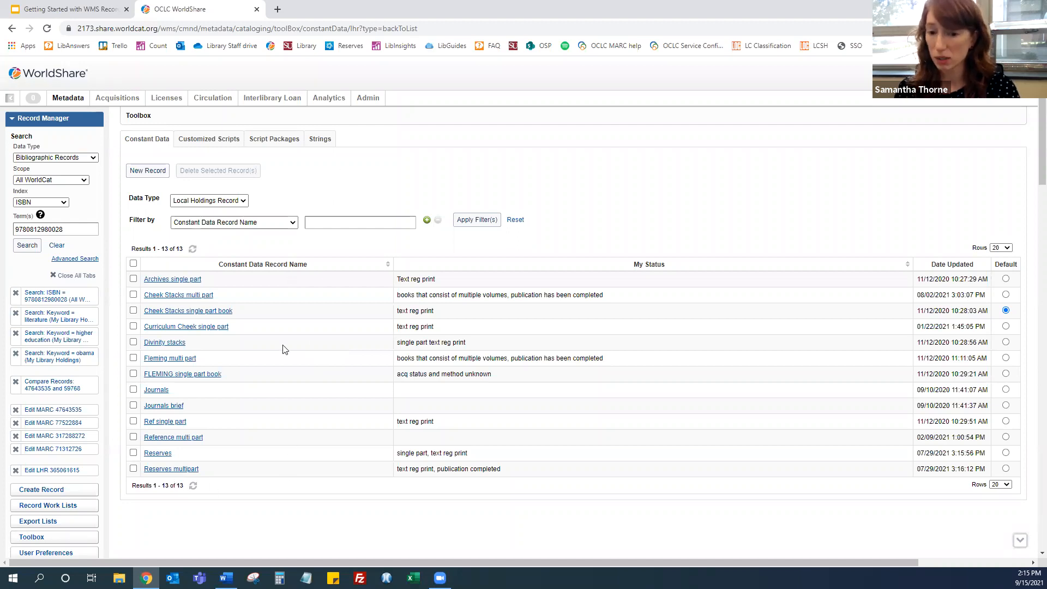
Open the Cheek Stacks multi part constant data record, derive constant data from it, cancel saving, and go back
{"action": "left_click", "coordinate": [207, 296]}
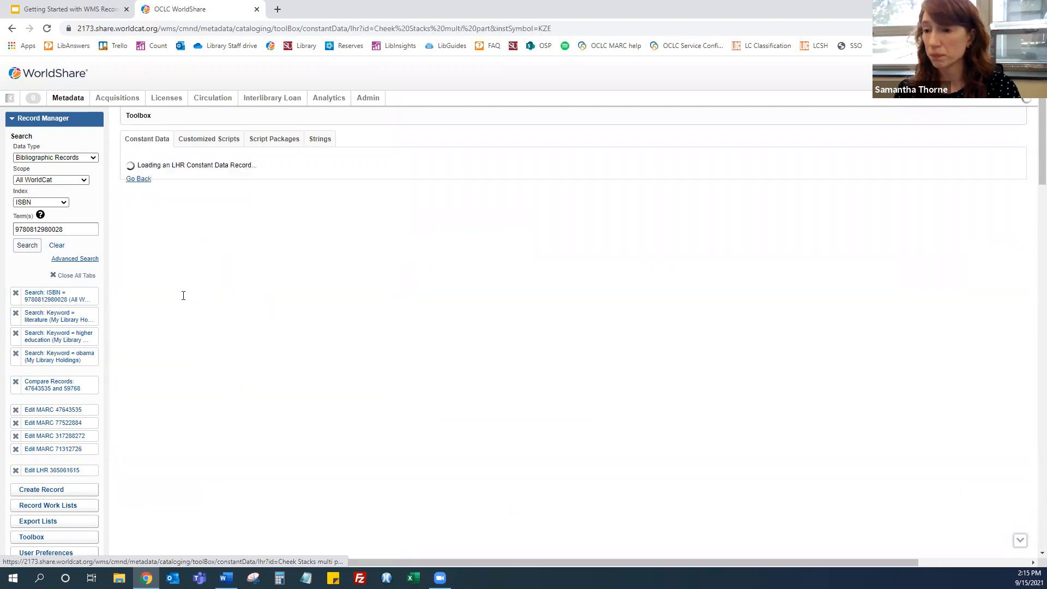
{"action": "left_click", "coordinate": [226, 190]}
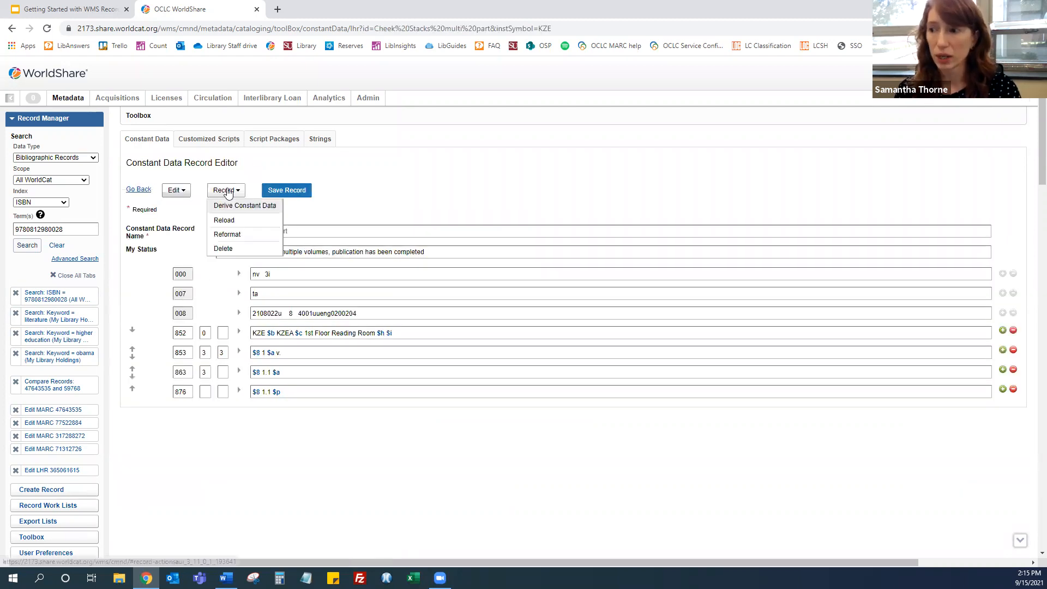
{"action": "left_click", "coordinate": [240, 212]}
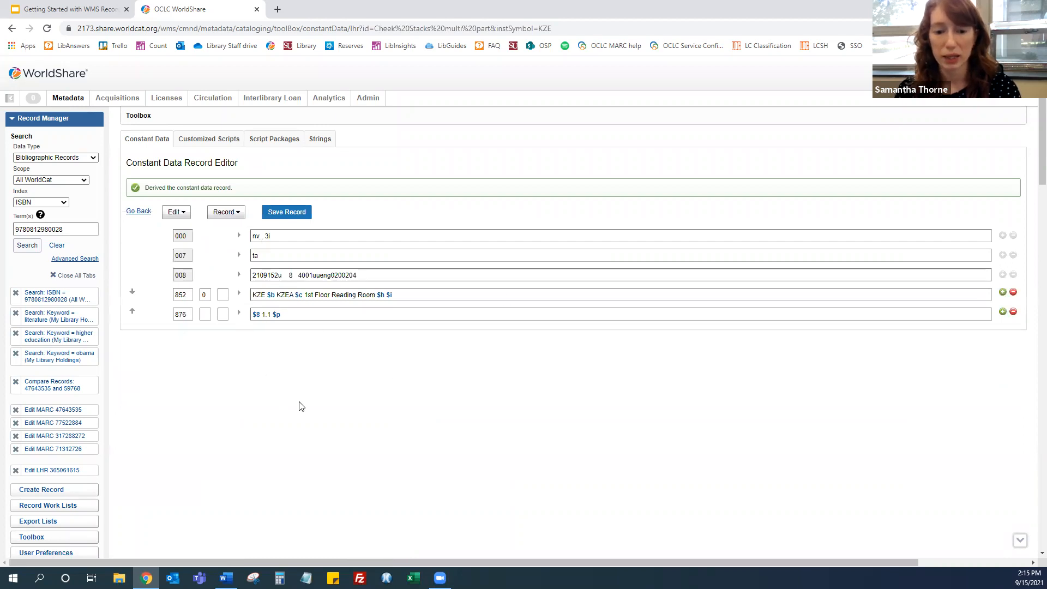
{"action": "left_click", "coordinate": [295, 213]}
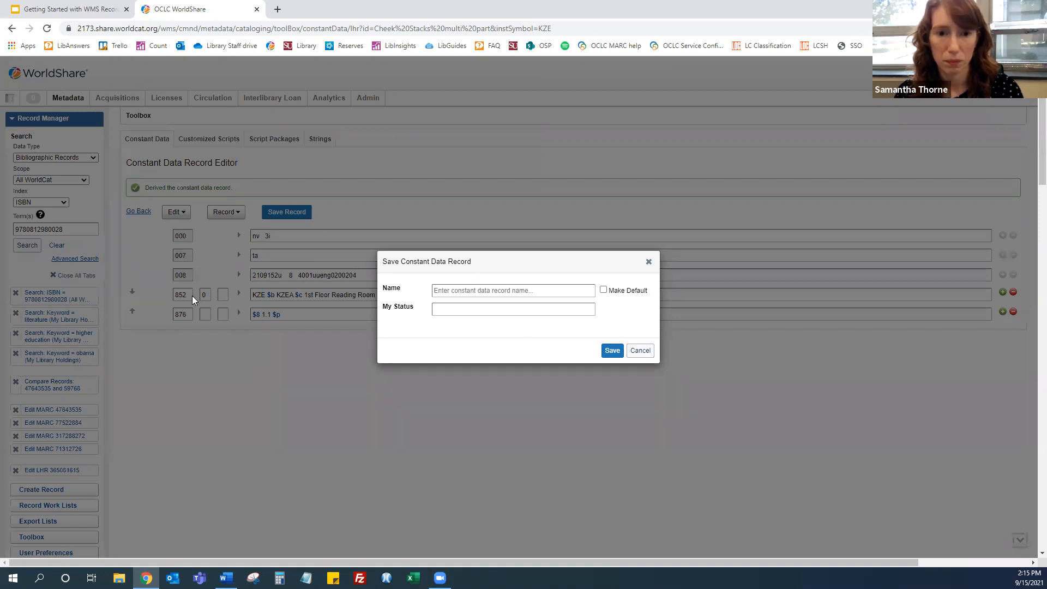
{"action": "left_click", "coordinate": [635, 352]}
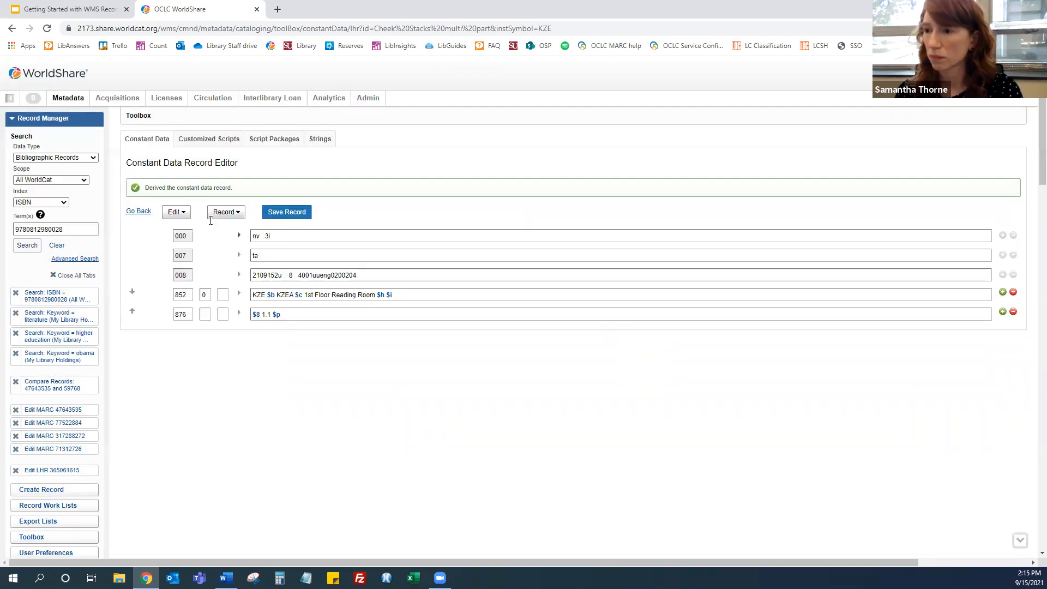
{"action": "left_click", "coordinate": [139, 212]}
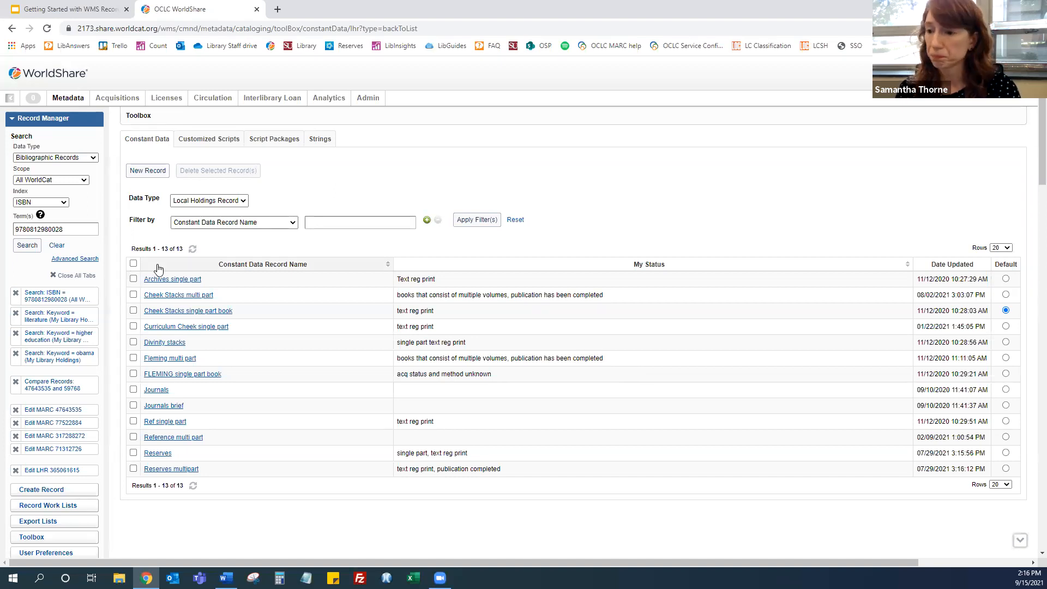
Open the Edit MARC 317288272 tab and derive a new local holdings record from it
{"action": "left_click", "coordinate": [63, 438]}
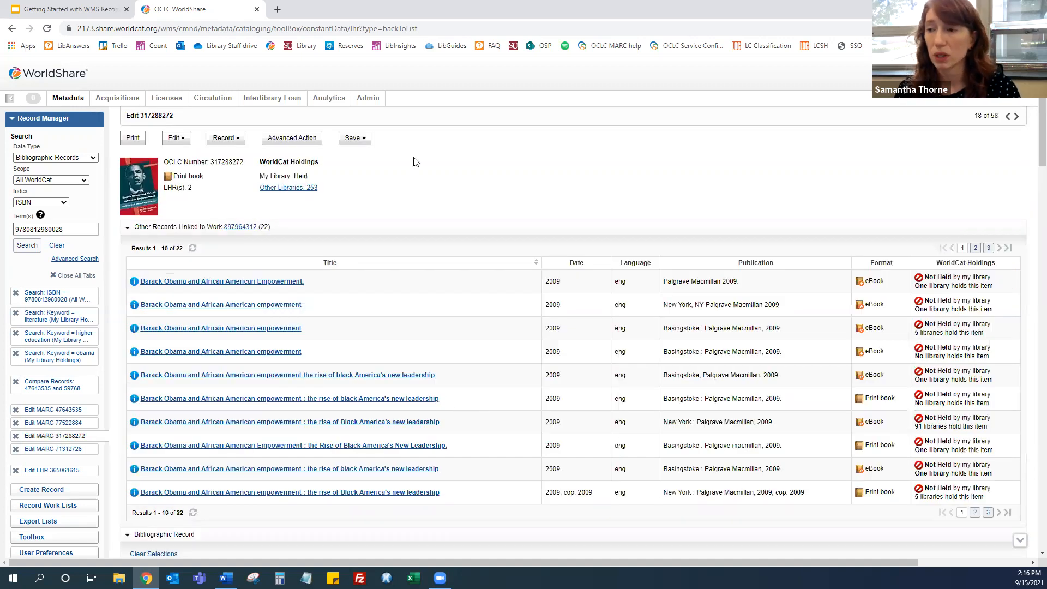
{"action": "left_click", "coordinate": [239, 141]}
{"action": "mouse_move", "coordinate": [248, 199]}
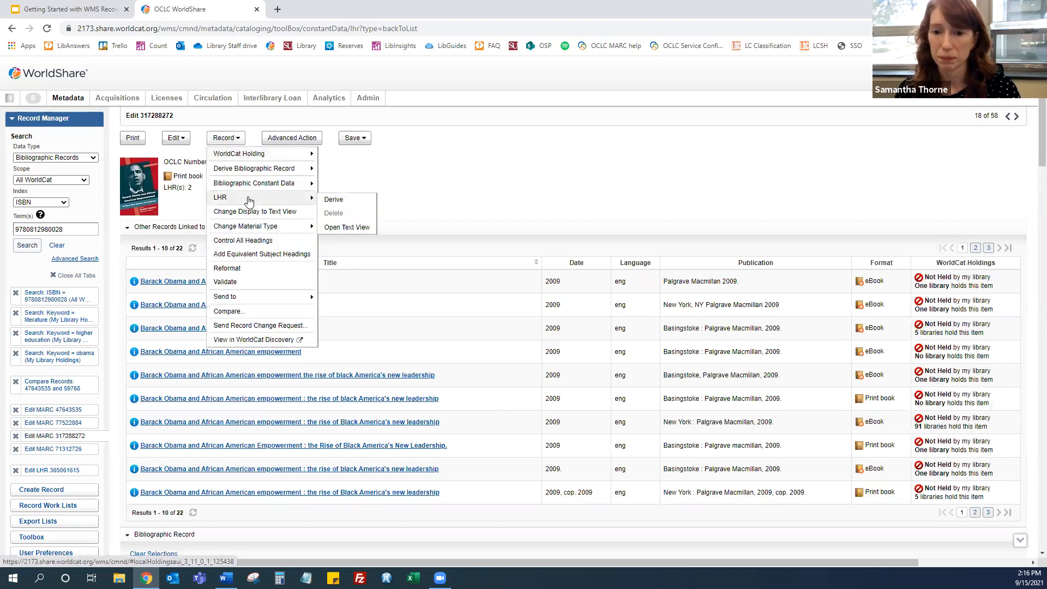
{"action": "left_click", "coordinate": [334, 200]}
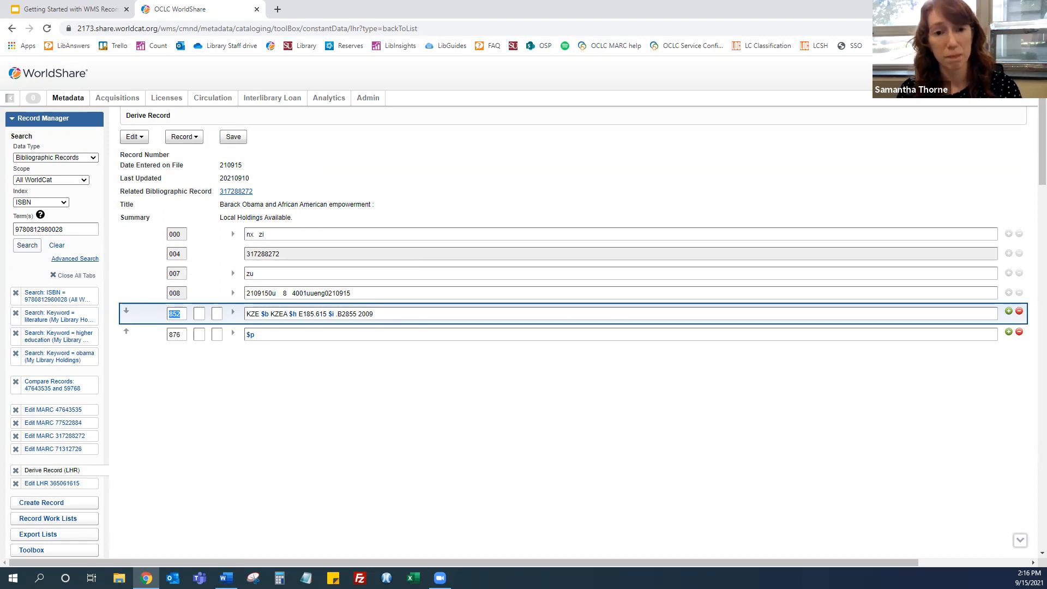
Apply and preview the Cheek Stacks single part book constant data on the derived LHR, then close its tab without saving
{"action": "left_click", "coordinate": [184, 137]}
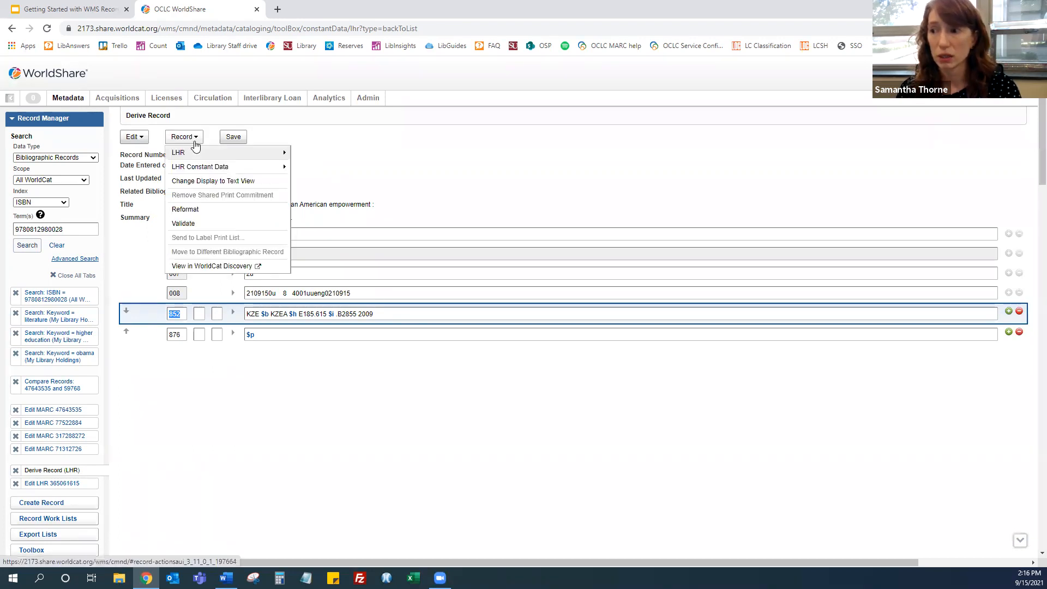
{"action": "mouse_move", "coordinate": [207, 170]}
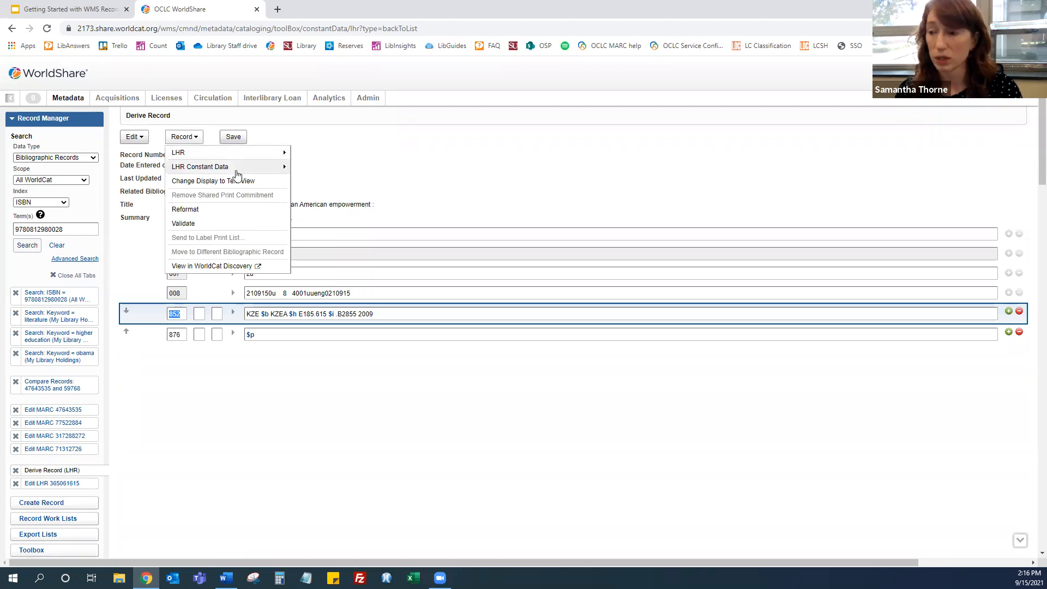
{"action": "left_click", "coordinate": [205, 149]}
{"action": "left_click", "coordinate": [194, 137]}
{"action": "mouse_move", "coordinate": [200, 171]}
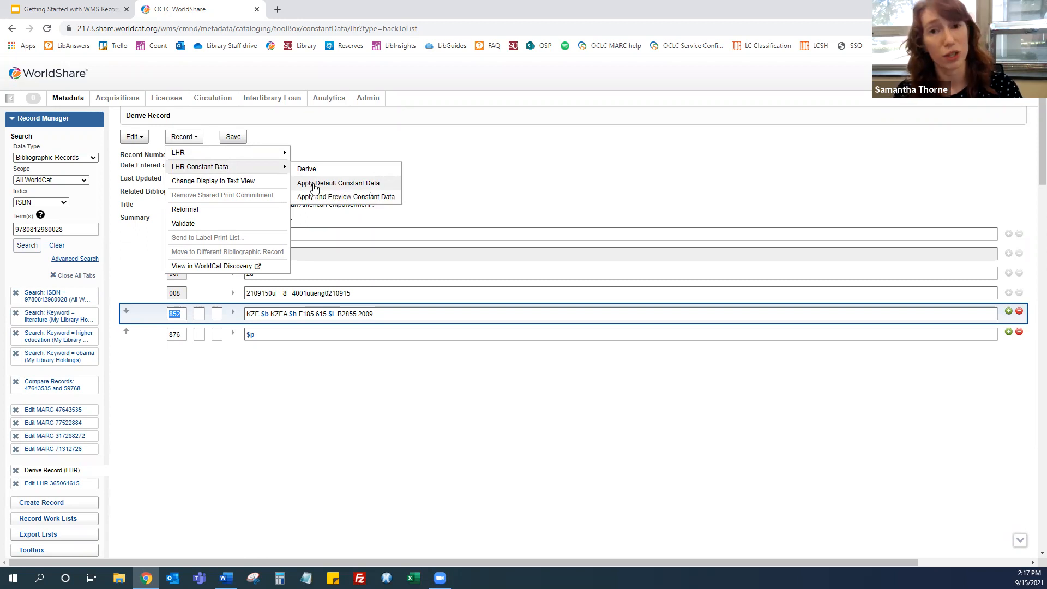
{"action": "left_click", "coordinate": [341, 201]}
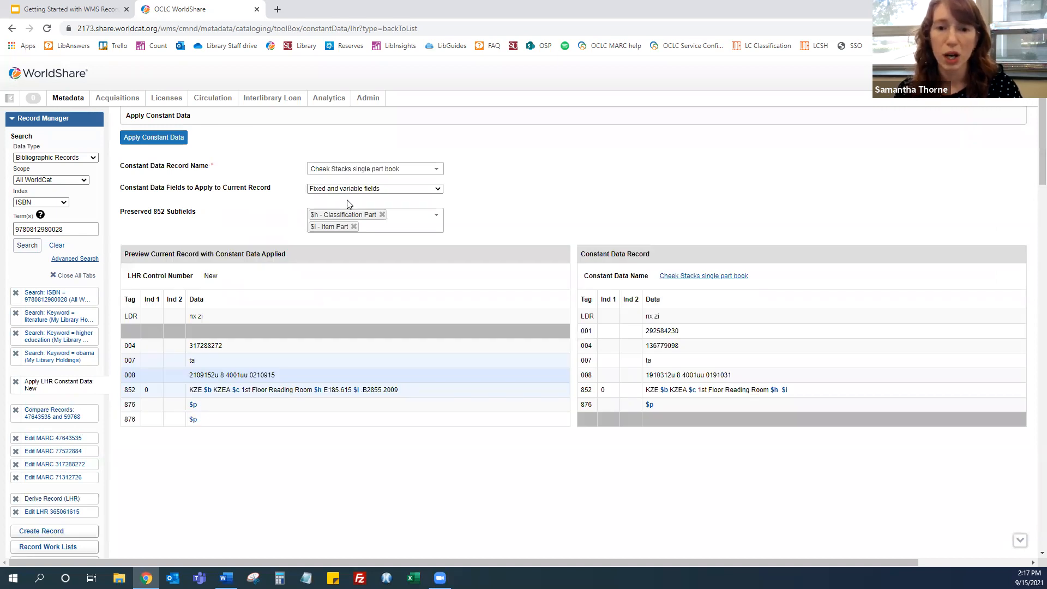
{"action": "left_click", "coordinate": [359, 173]}
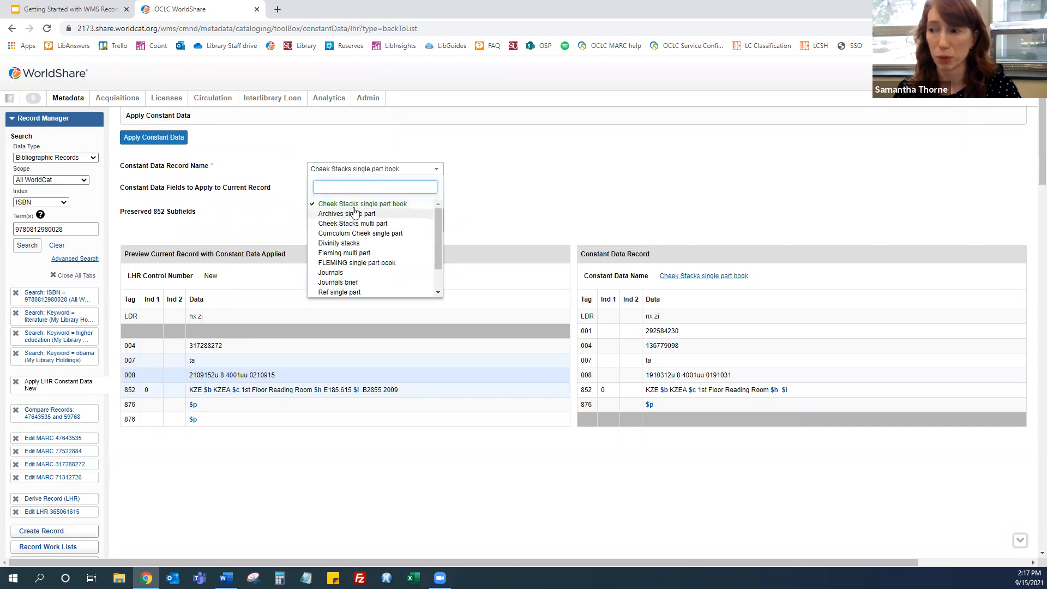
{"action": "left_click", "coordinate": [519, 146]}
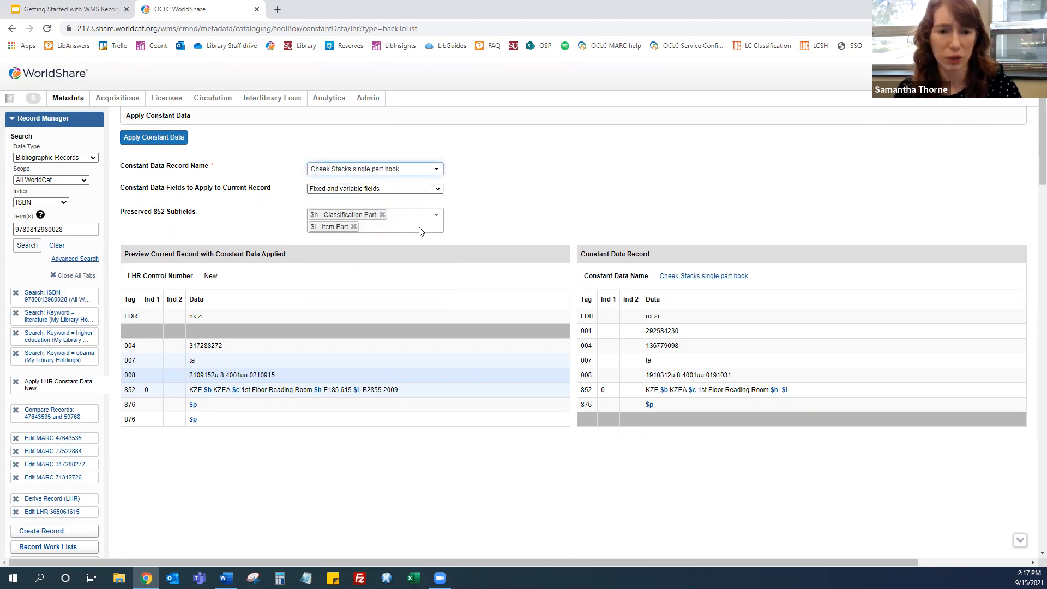
{"action": "left_click", "coordinate": [159, 139]}
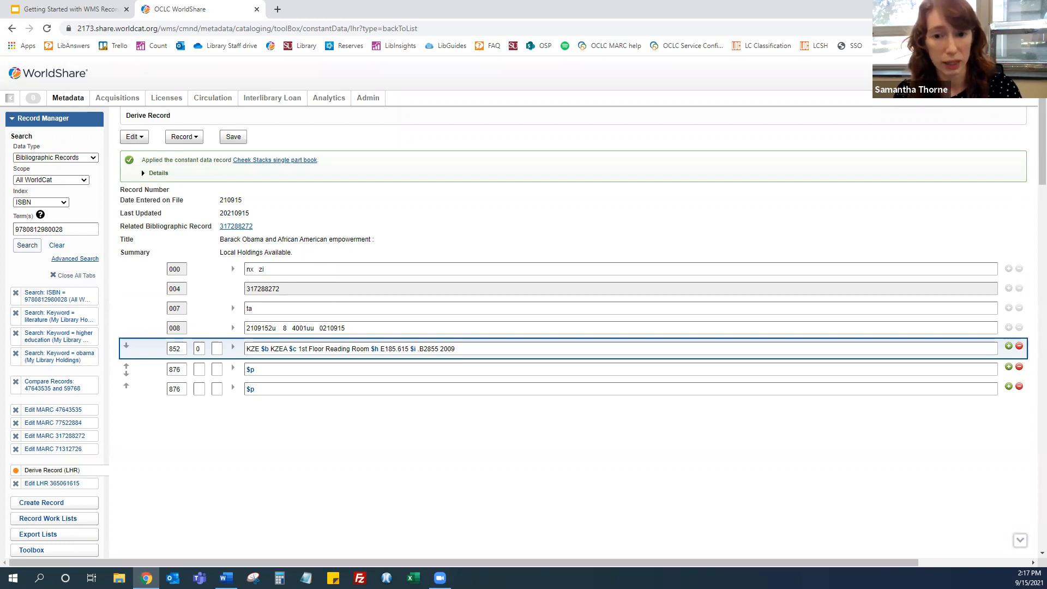
{"action": "left_click", "coordinate": [16, 470]}
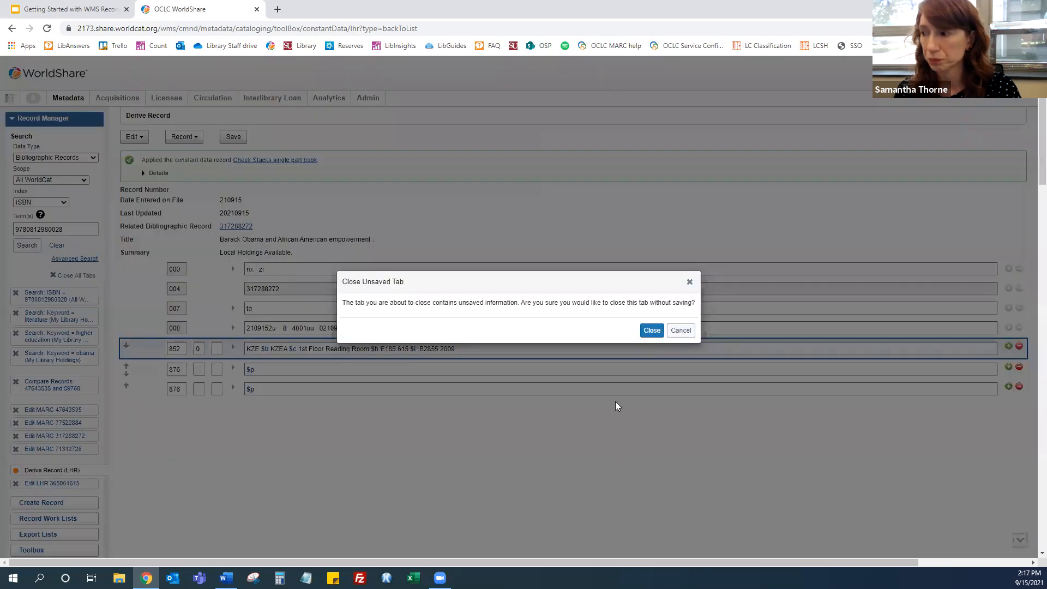
{"action": "left_click", "coordinate": [652, 330]}
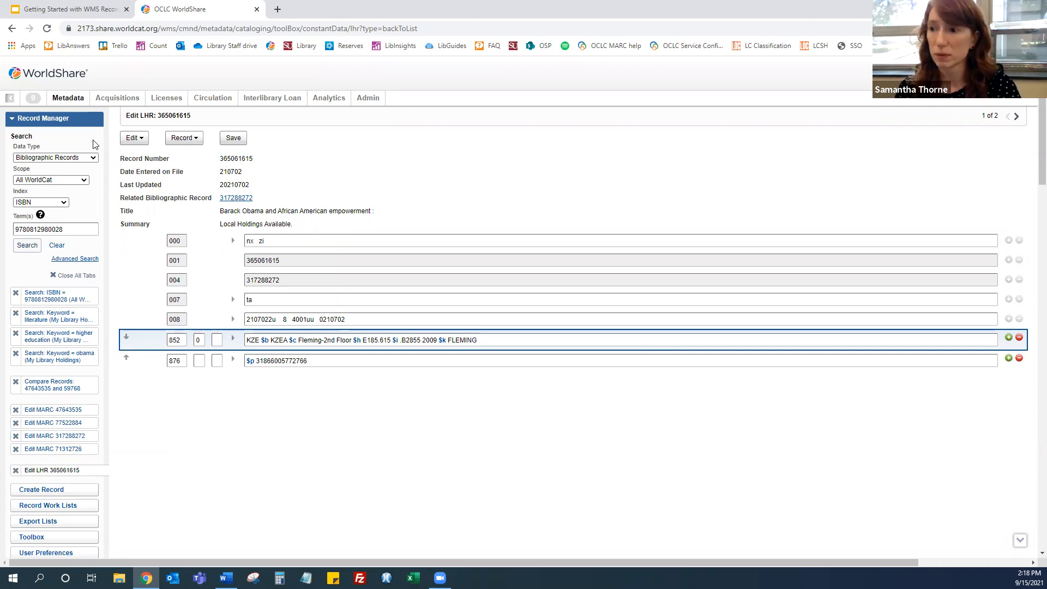
View the LHR 365061615 title in WorldCat Discovery, then close that browser tab
{"action": "left_click", "coordinate": [188, 140]}
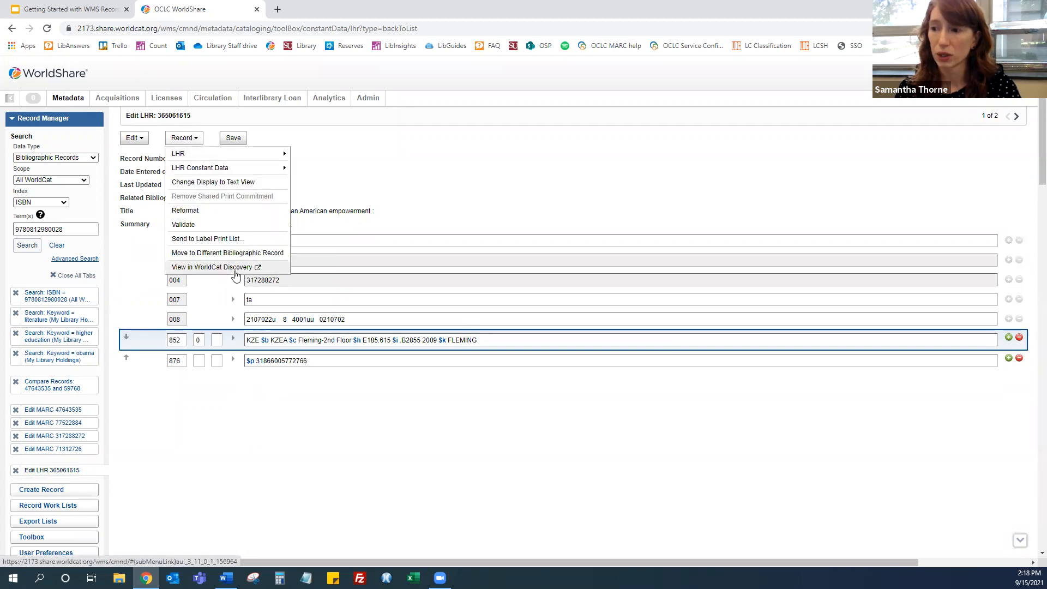
{"action": "left_click", "coordinate": [235, 270]}
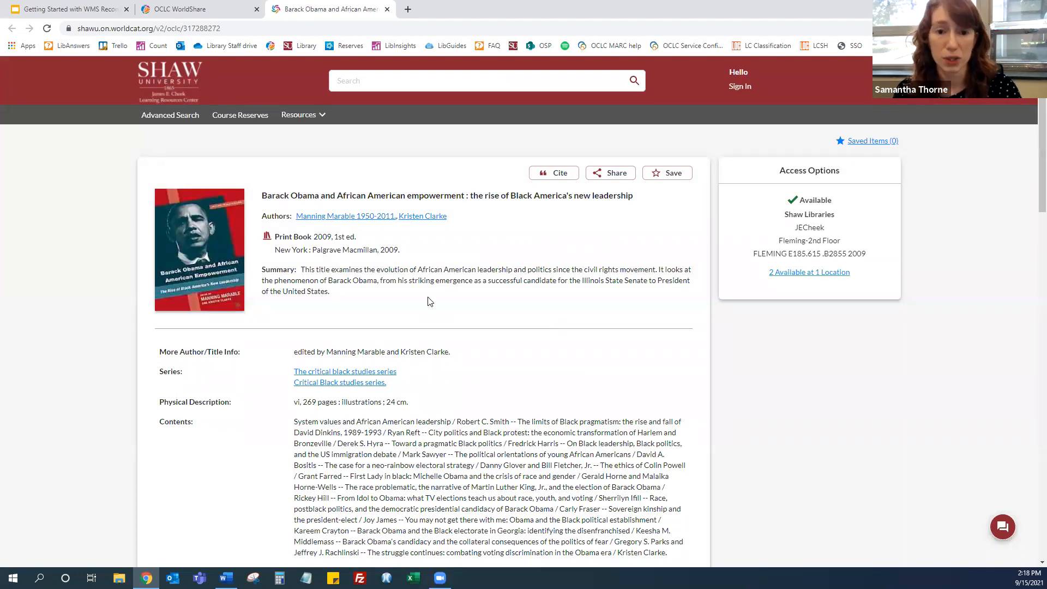
{"action": "left_click", "coordinate": [388, 9]}
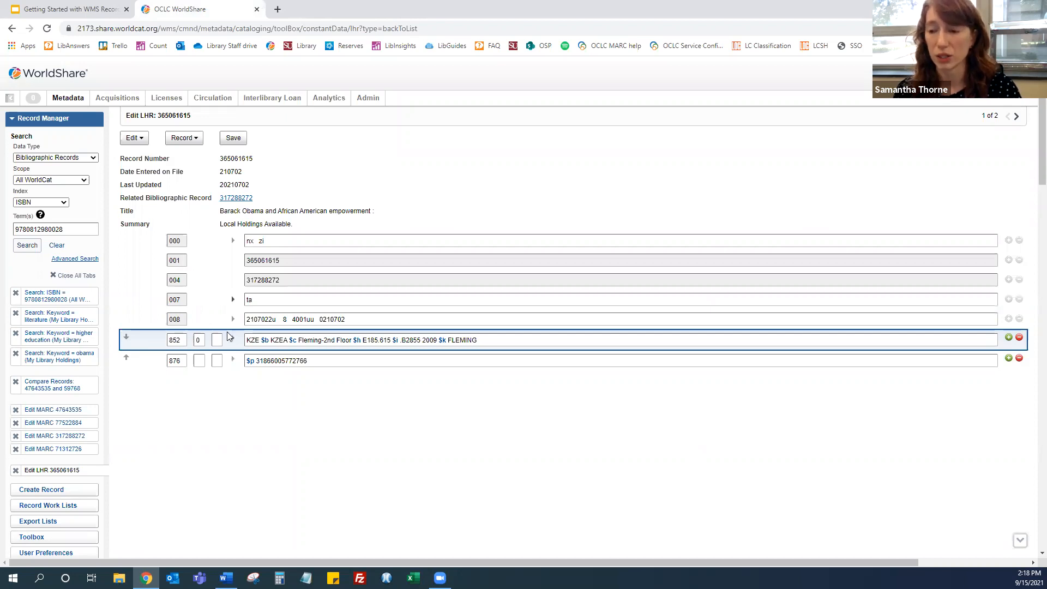
Inspect other libraries' WorldCat holdings for record 317288272, including Atlanta Univ Ctr's local holdings record, then close those tabs
{"action": "left_click", "coordinate": [65, 436]}
{"action": "left_click", "coordinate": [289, 188]}
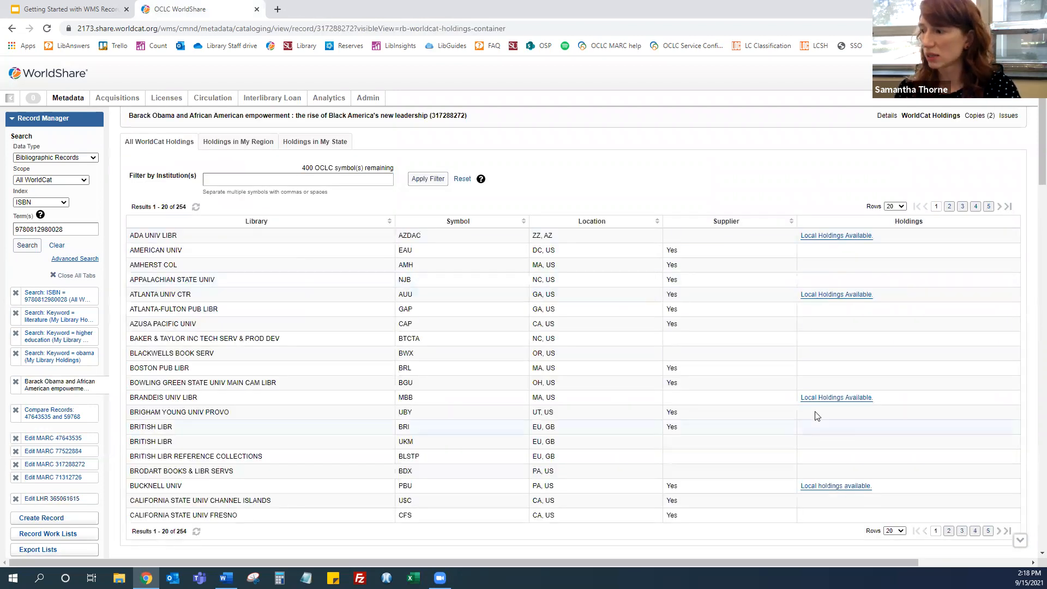
{"action": "left_click", "coordinate": [841, 299]}
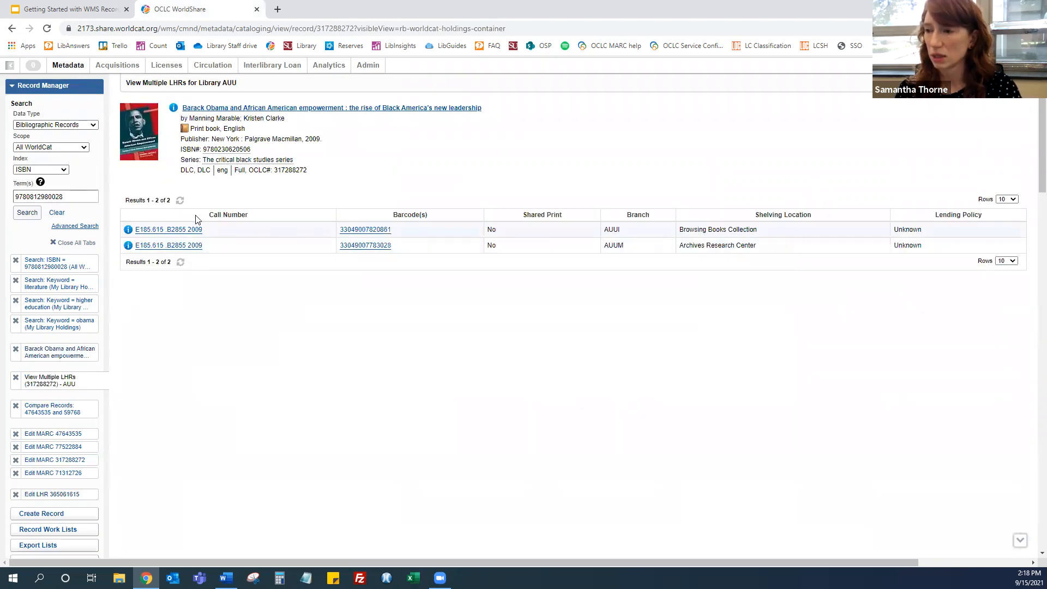
{"action": "left_click", "coordinate": [170, 231]}
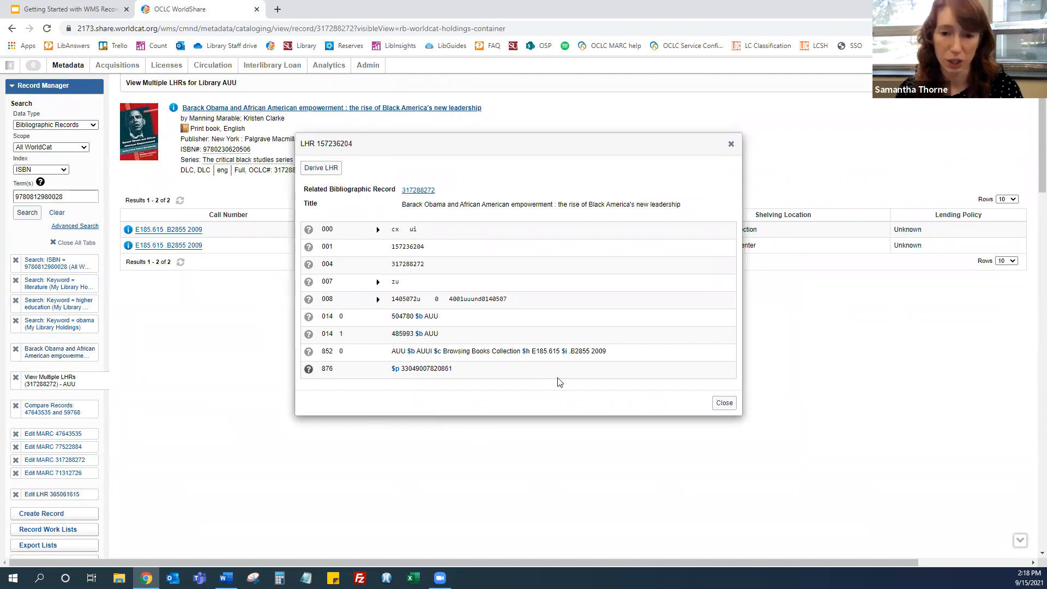
{"action": "left_click", "coordinate": [724, 403]}
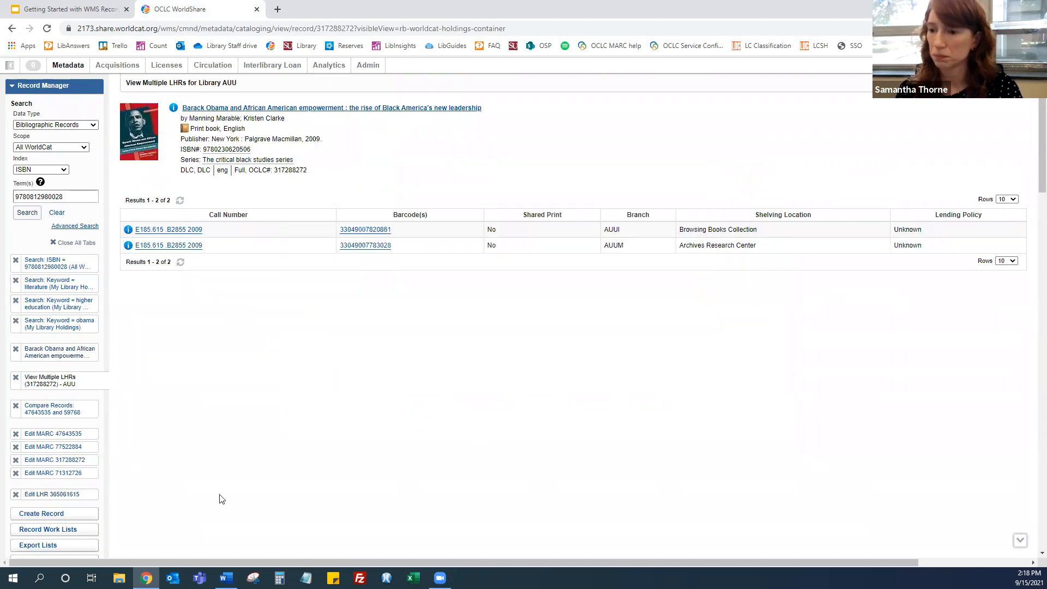
{"action": "left_click", "coordinate": [16, 377]}
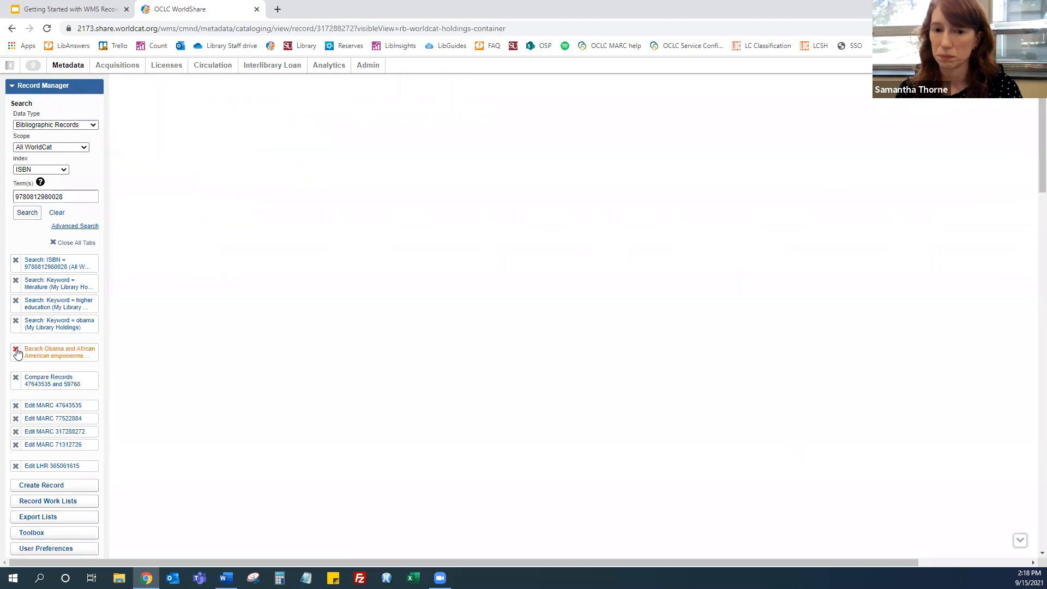
{"action": "left_click", "coordinate": [16, 350]}
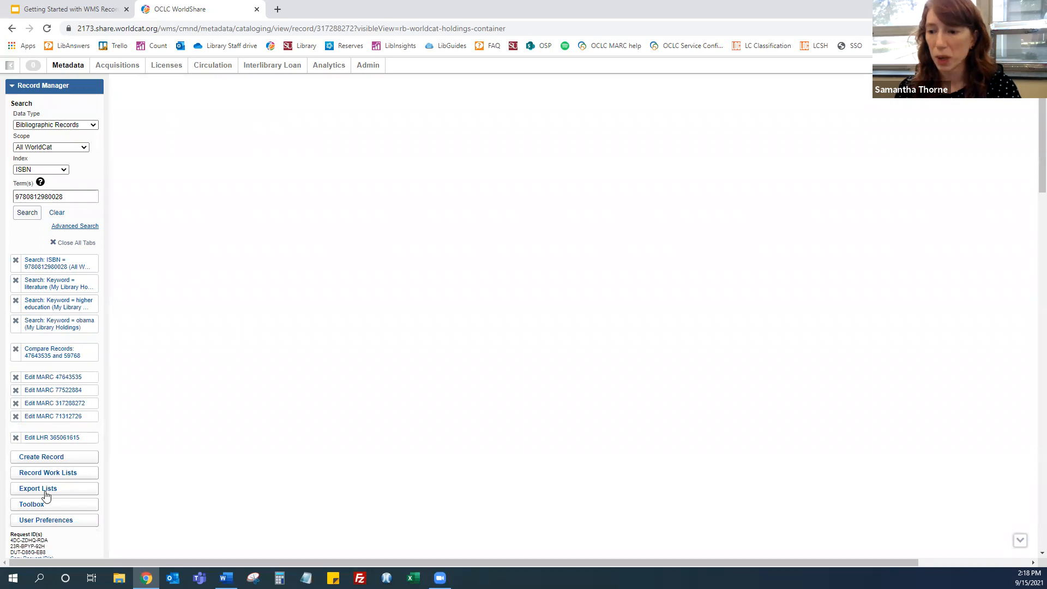
Review the Toolbox's field and text strings, then return to the Edit MARC 317288272 tab
{"action": "left_click", "coordinate": [32, 506]}
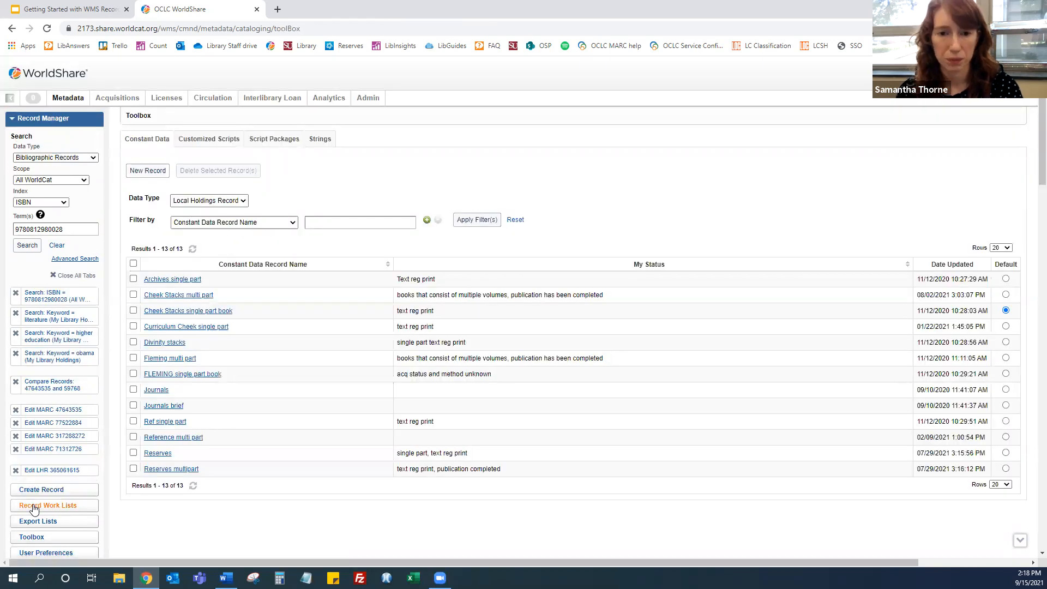
{"action": "left_click", "coordinate": [320, 139]}
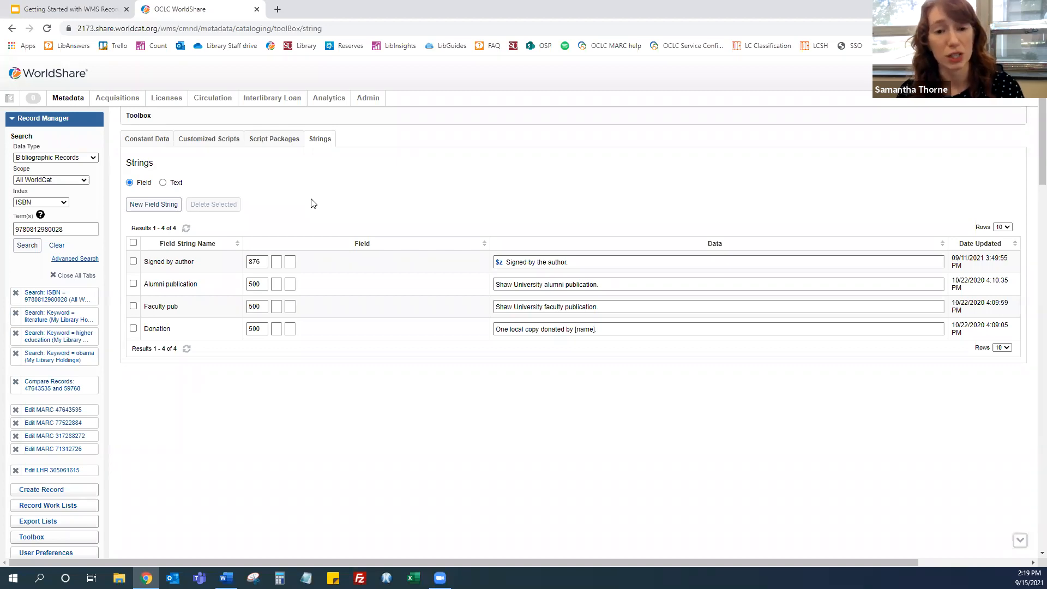
{"action": "left_click", "coordinate": [165, 183]}
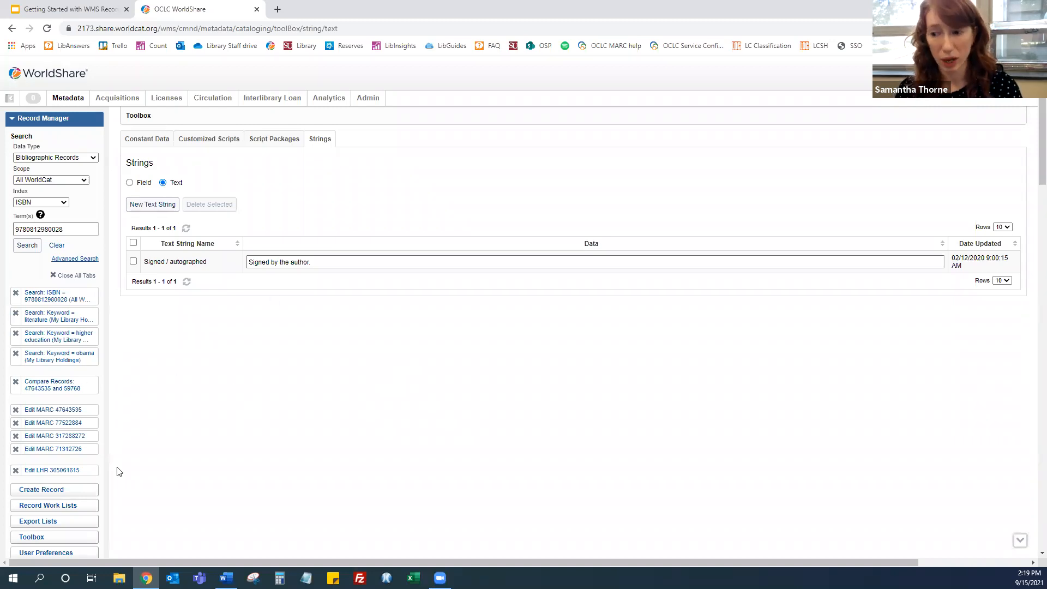
{"action": "left_click", "coordinate": [63, 439]}
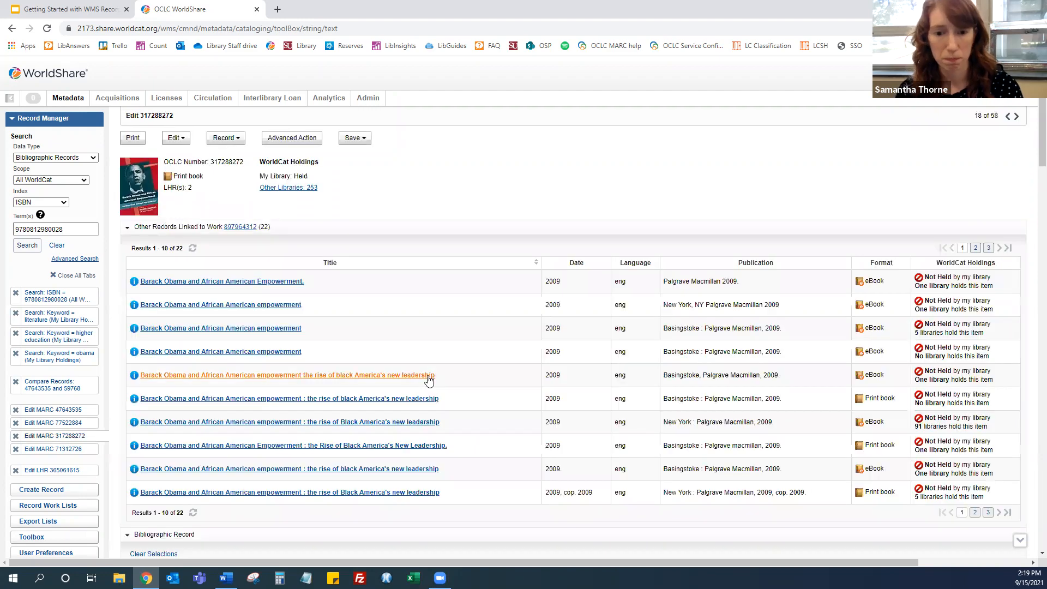
Add a new empty field at the end of the LBD record and give it the tag 65
{"action": "scroll", "coordinate": [401, 276], "scroll_direction": "down", "scroll_amount": 15}
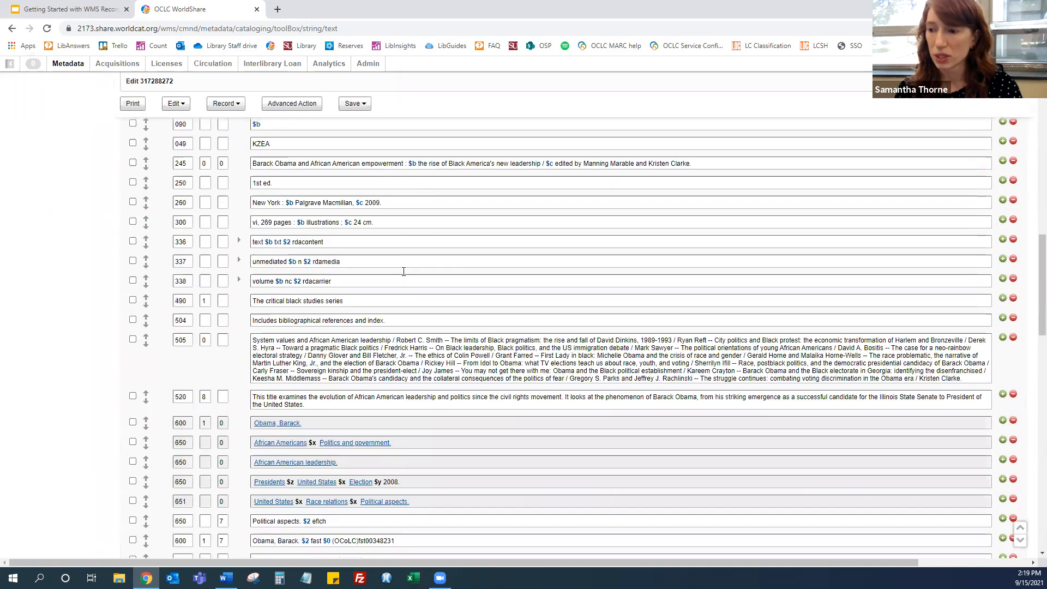
{"action": "scroll", "coordinate": [394, 289], "scroll_direction": "down", "scroll_amount": 15}
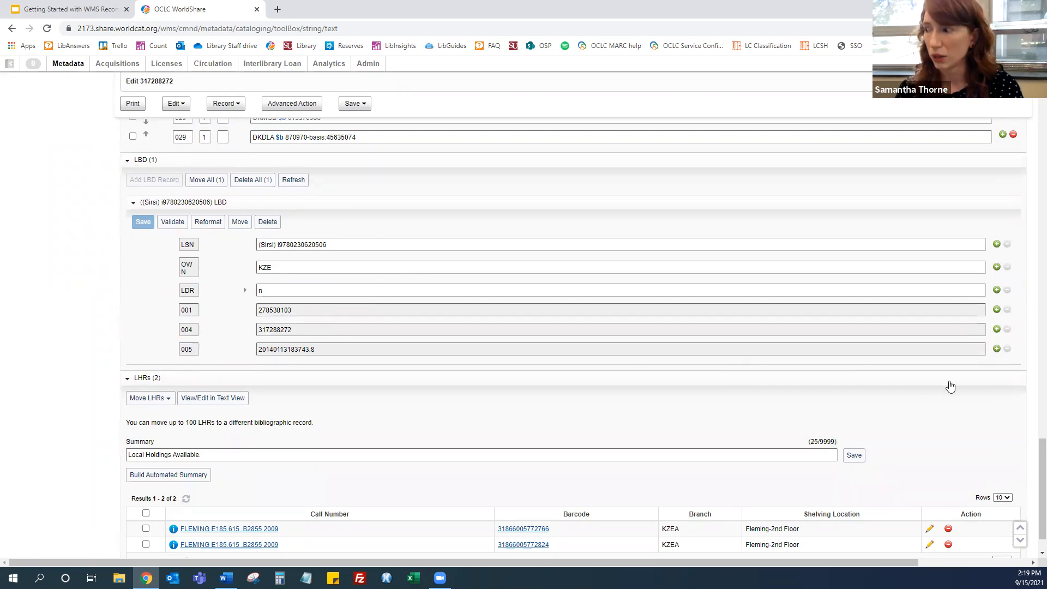
{"action": "left_click", "coordinate": [997, 349]}
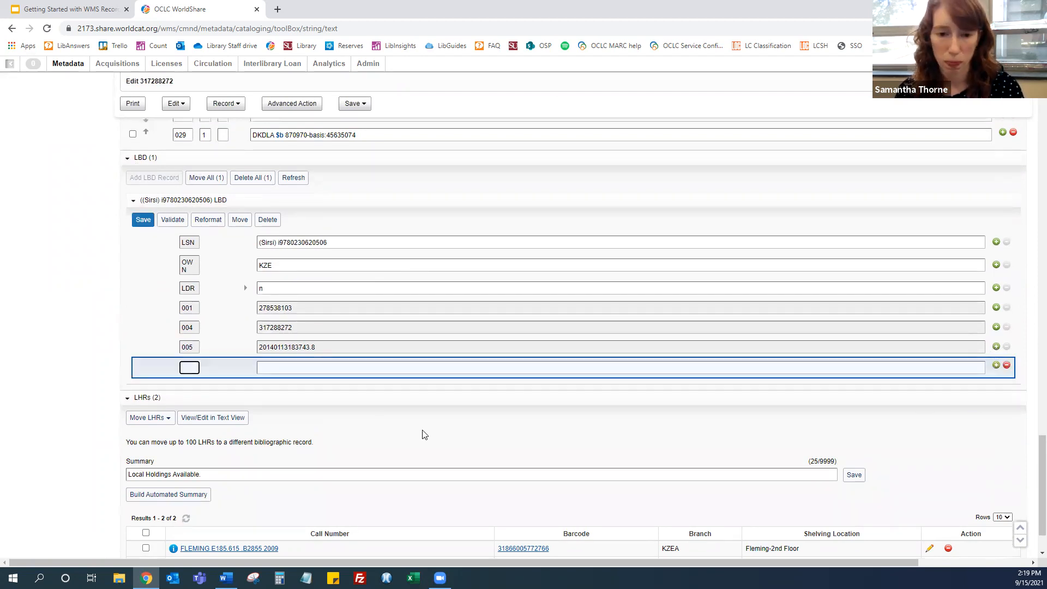
{"action": "right_click", "coordinate": [290, 370]}
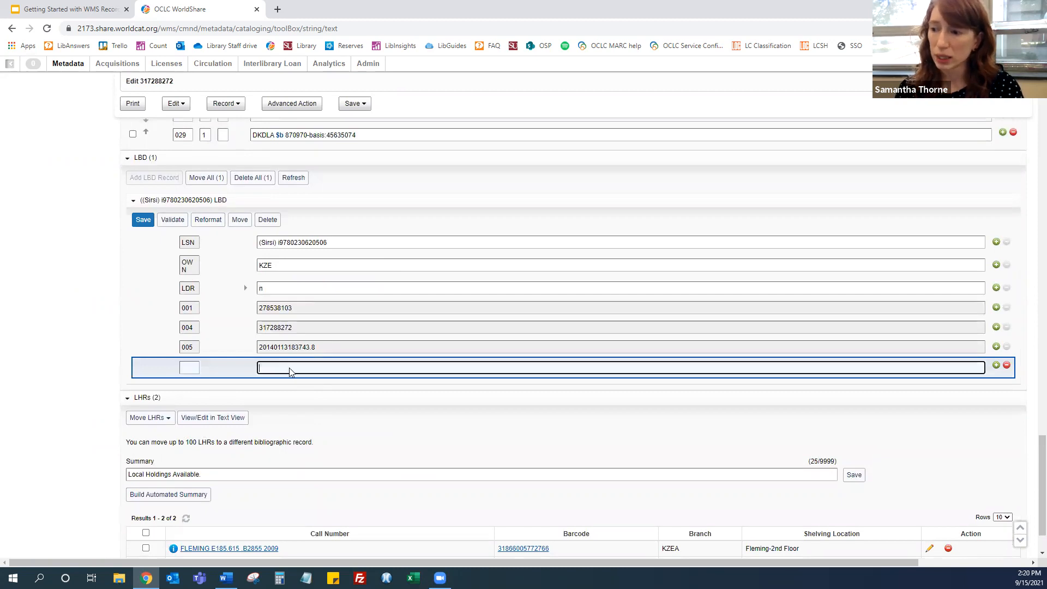
{"action": "mouse_move", "coordinate": [341, 371]}
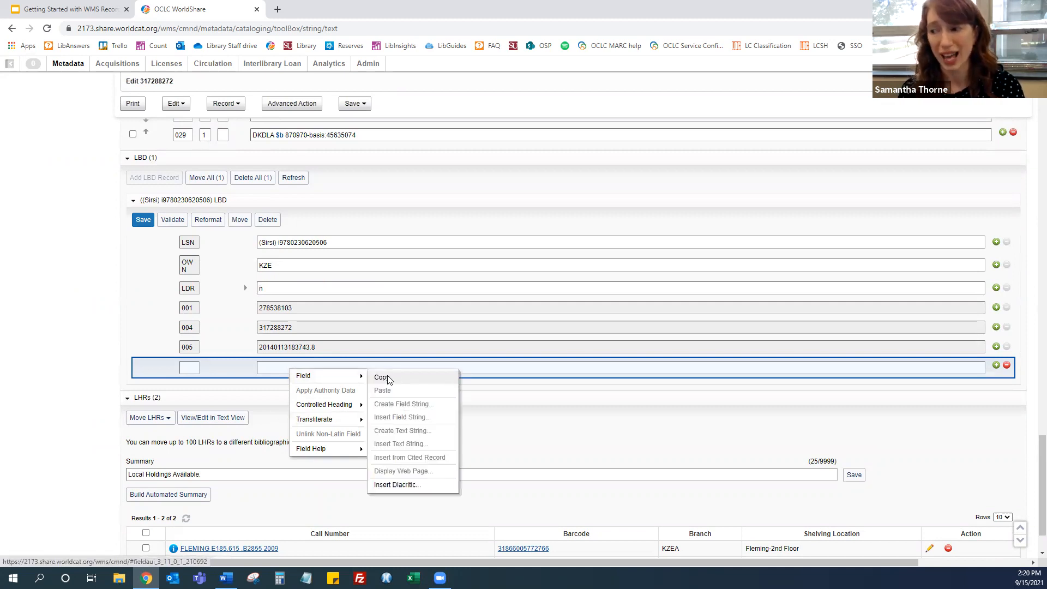
{"action": "left_click", "coordinate": [187, 368]}
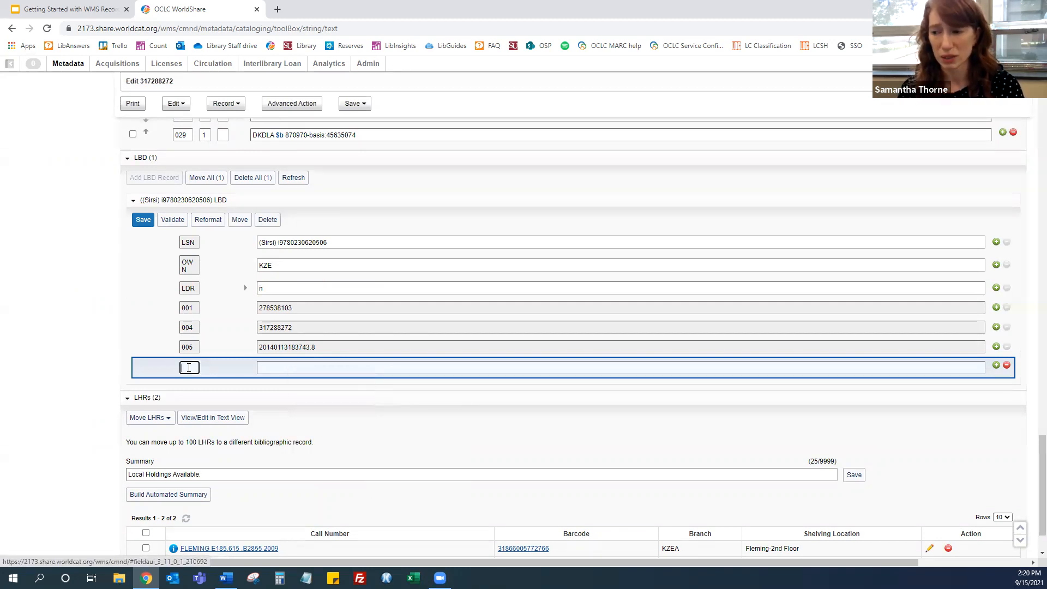
{"action": "type", "text": "8"}
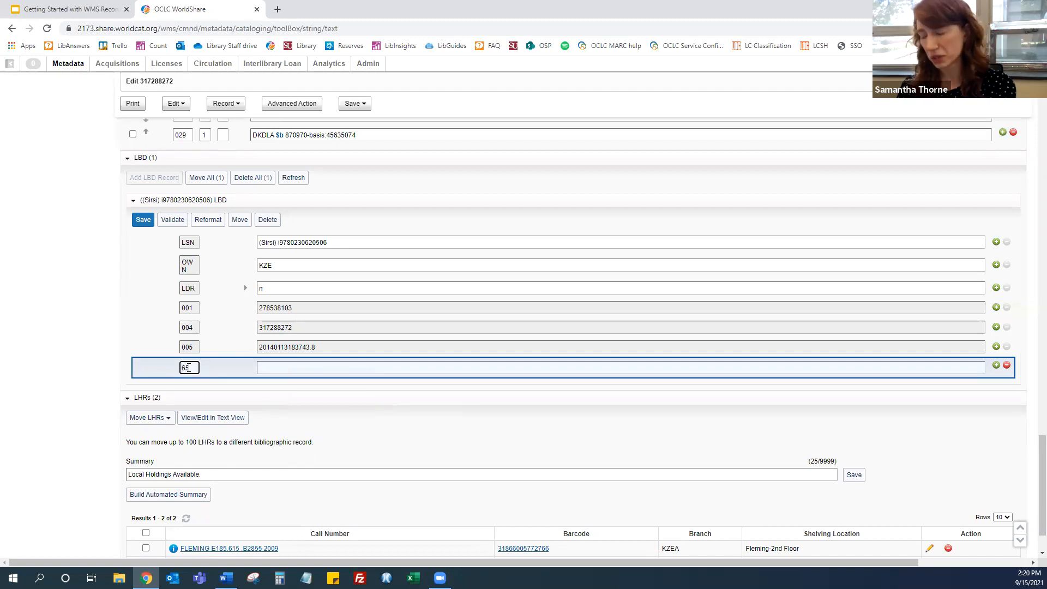
Insert the "alumni publication" field string into the new LBD field, searching field strings for "pub"
{"action": "left_click", "coordinate": [279, 369]}
{"action": "right_click", "coordinate": [281, 389]}
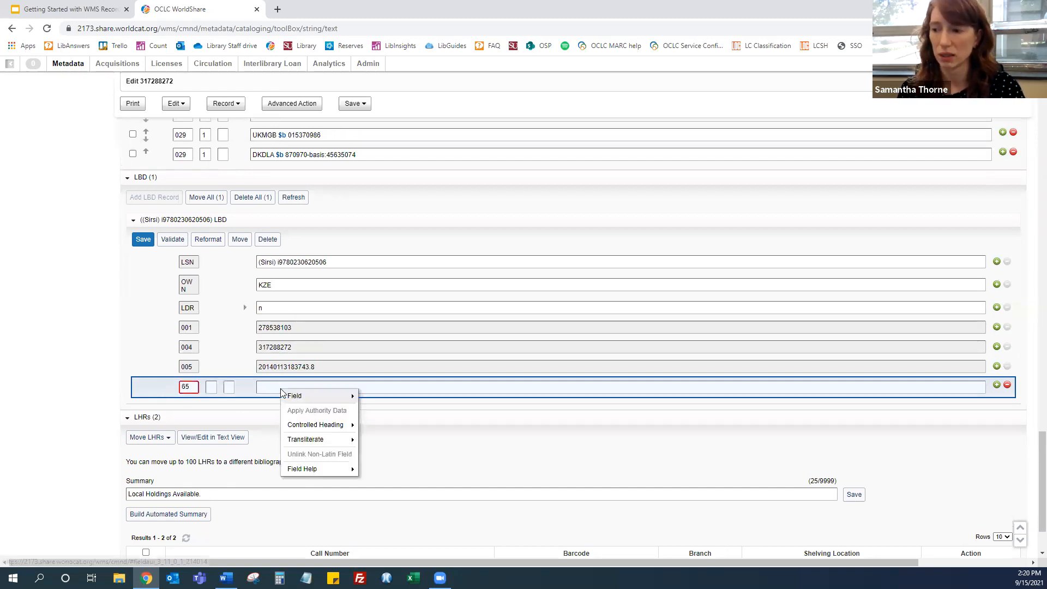
{"action": "mouse_move", "coordinate": [308, 398]}
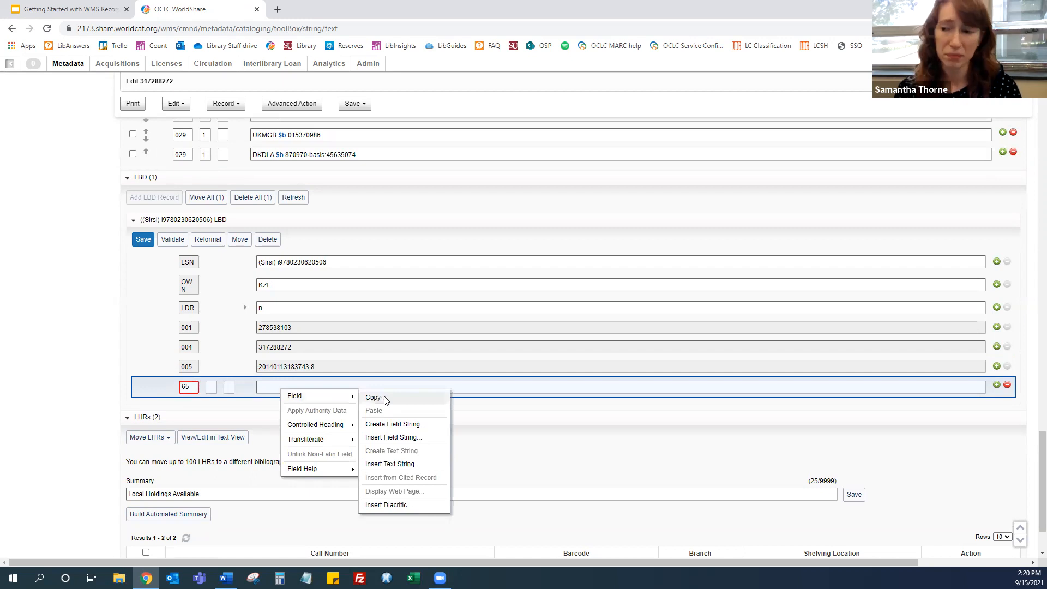
{"action": "left_click", "coordinate": [417, 438]}
{"action": "left_click", "coordinate": [121, 425]}
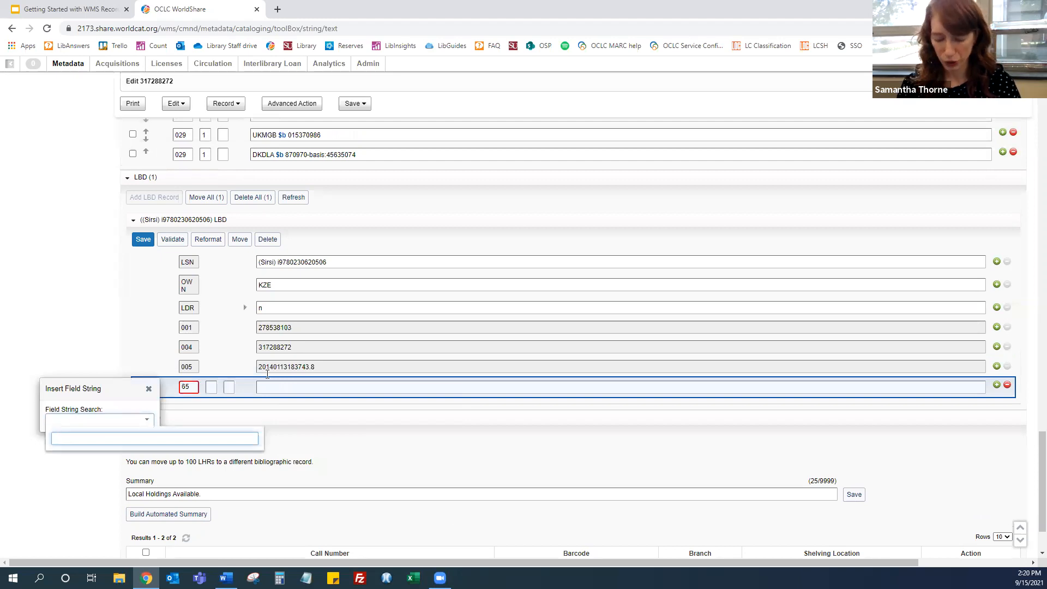
{"action": "type", "text": "pub"}
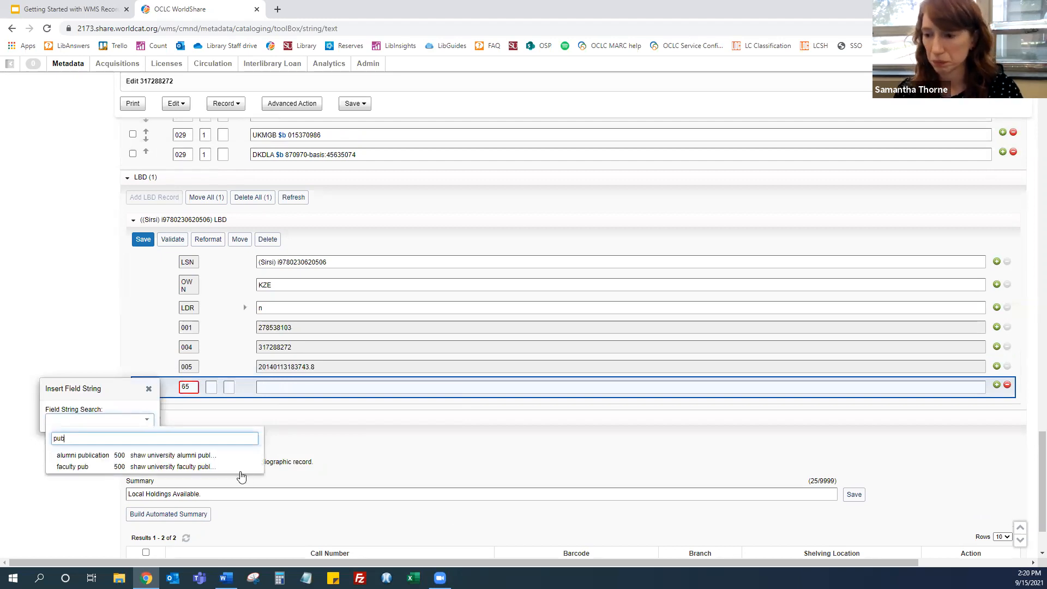
{"action": "left_click", "coordinate": [130, 455]}
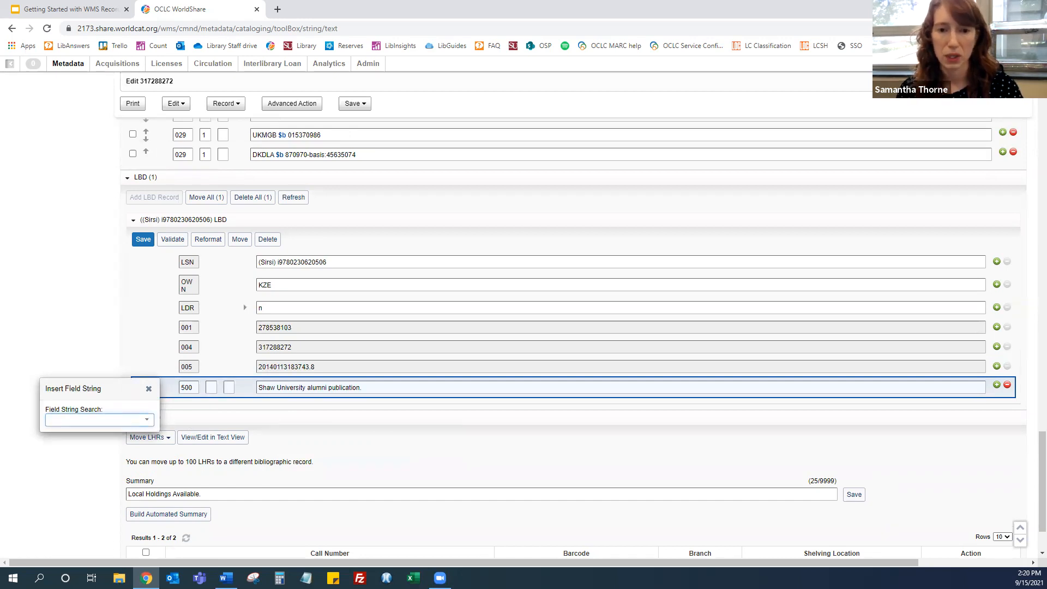
{"action": "left_click", "coordinate": [386, 388]}
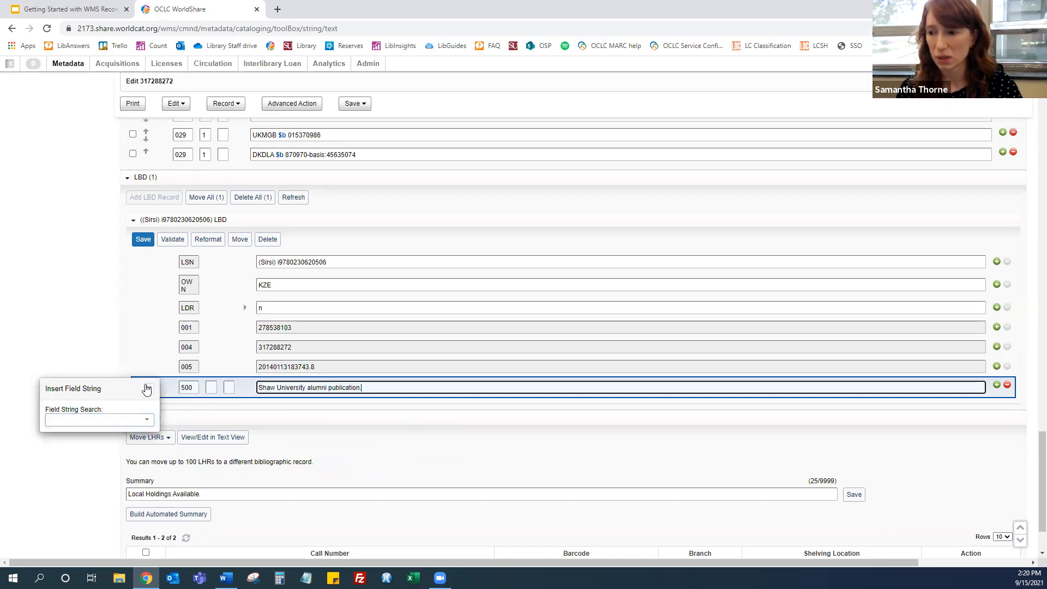
{"action": "left_click", "coordinate": [150, 387]}
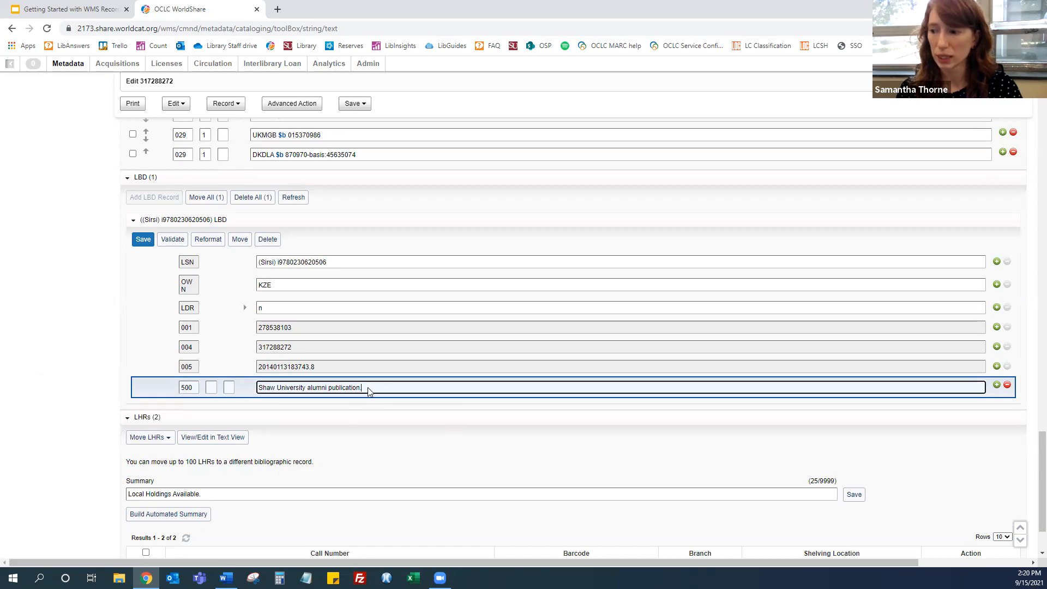
Append the "signed by the author" text string to the 500 field, searching text strings for "sig"
{"action": "right_click", "coordinate": [369, 388]}
{"action": "mouse_move", "coordinate": [404, 398]}
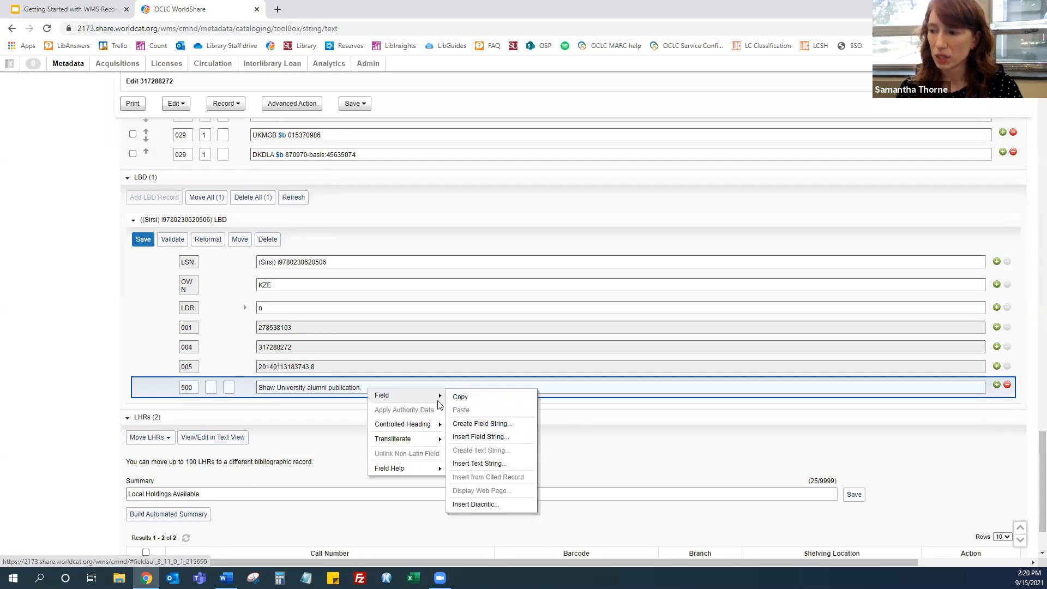
{"action": "left_click", "coordinate": [492, 465]}
{"action": "left_click", "coordinate": [49, 421]}
{"action": "type", "text": "ig"}
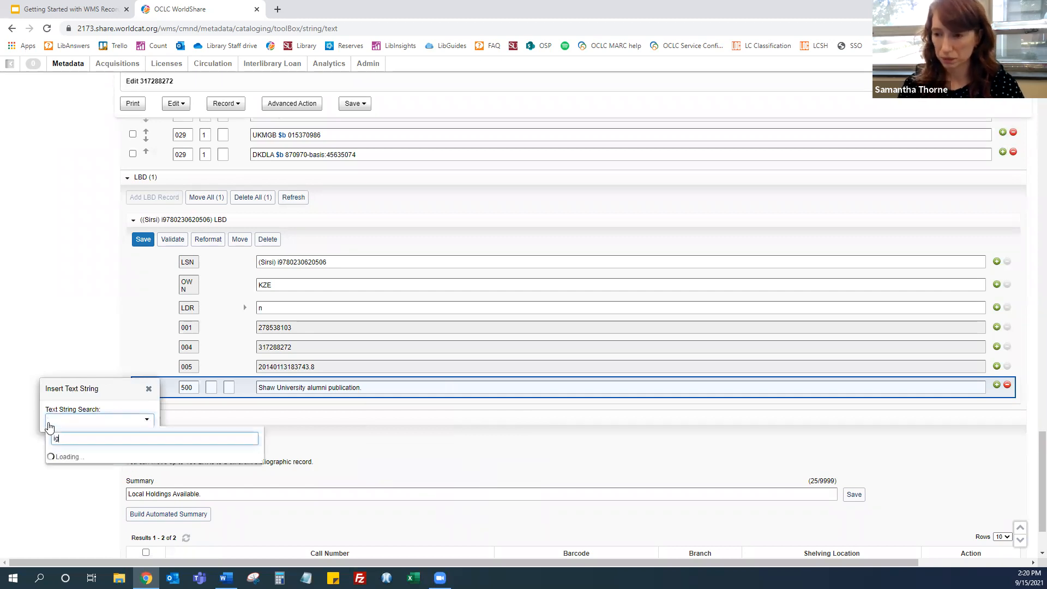
{"action": "key", "text": "BackSpace"}
{"action": "key", "text": "BackSpace"}
{"action": "type", "text": "sig"}
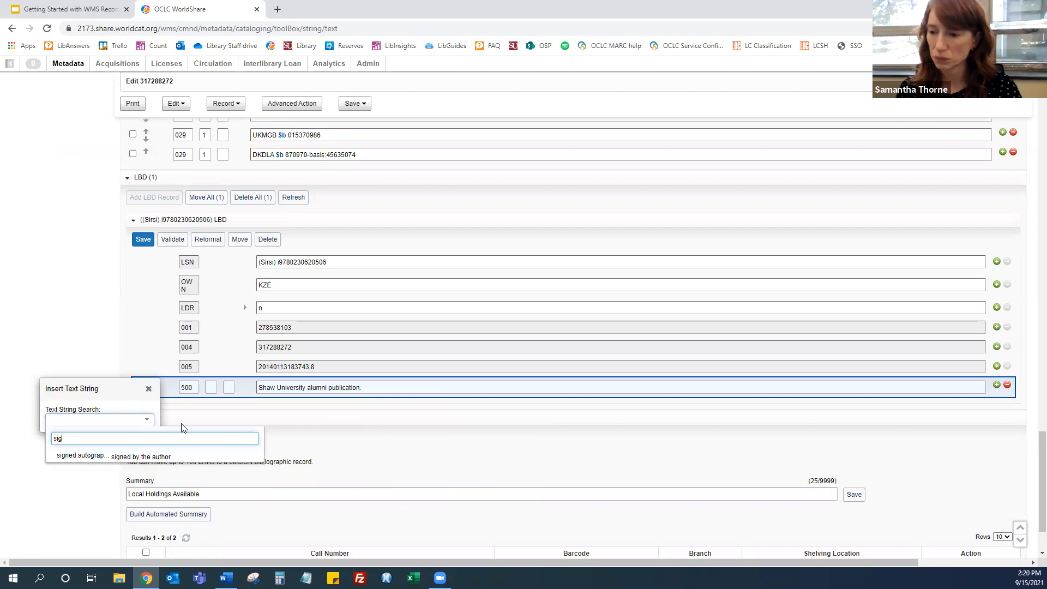
{"action": "left_click", "coordinate": [156, 455]}
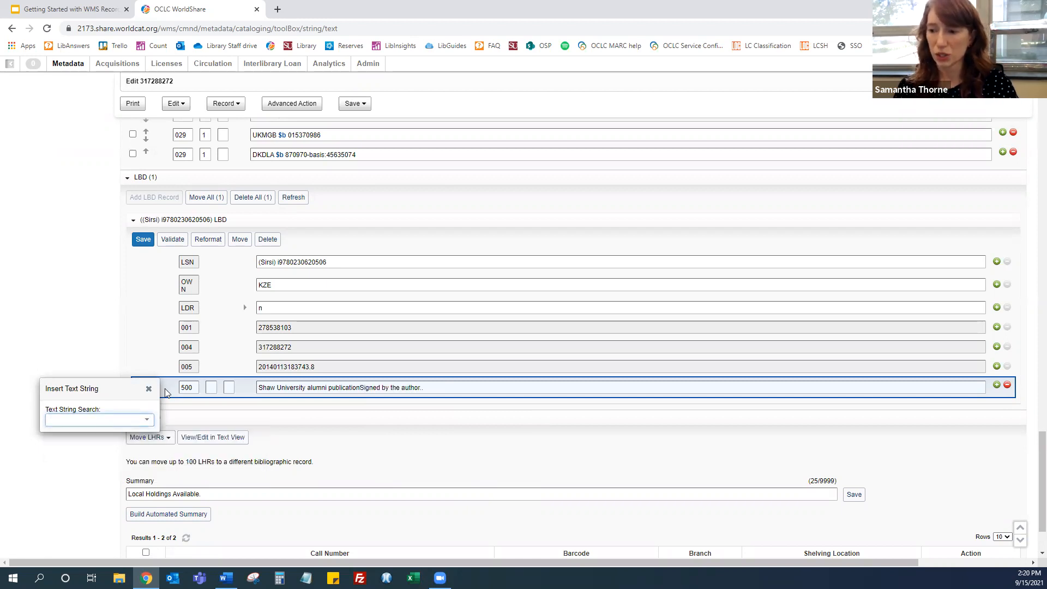
{"action": "left_click", "coordinate": [148, 388]}
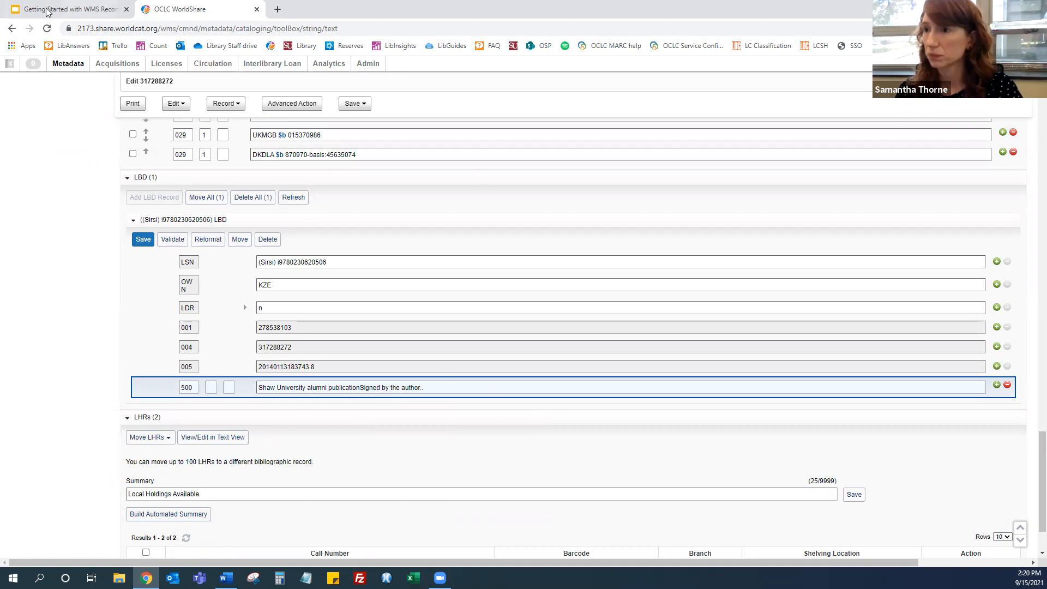
Switch to the Getting Started with WMS Record Manager tab and advance through the presentation slides
{"action": "left_click", "coordinate": [107, 6]}
{"action": "left_click", "coordinate": [889, 73]}
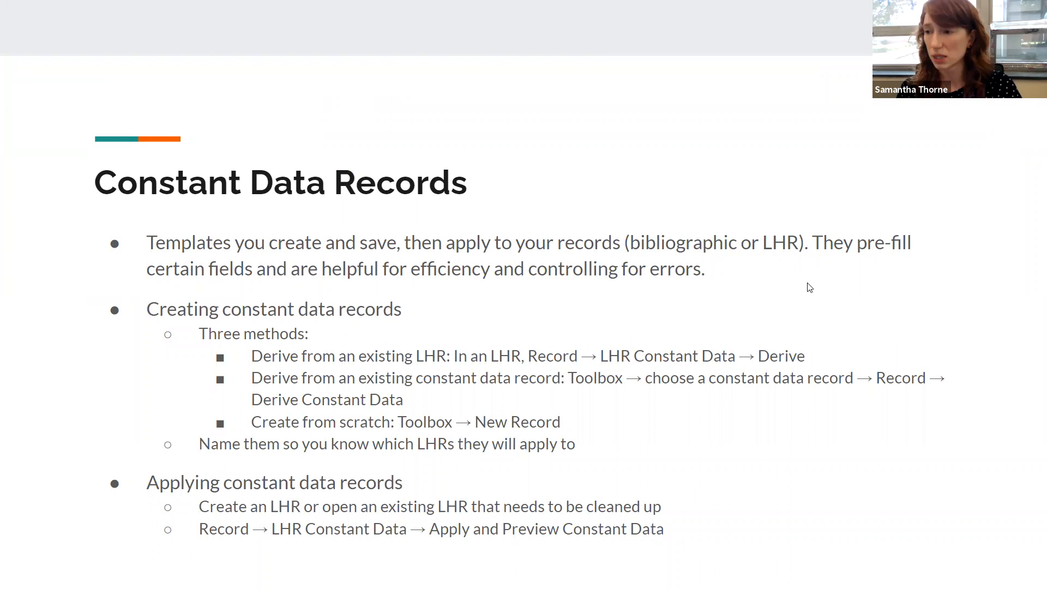
{"action": "key", "text": "Right"}
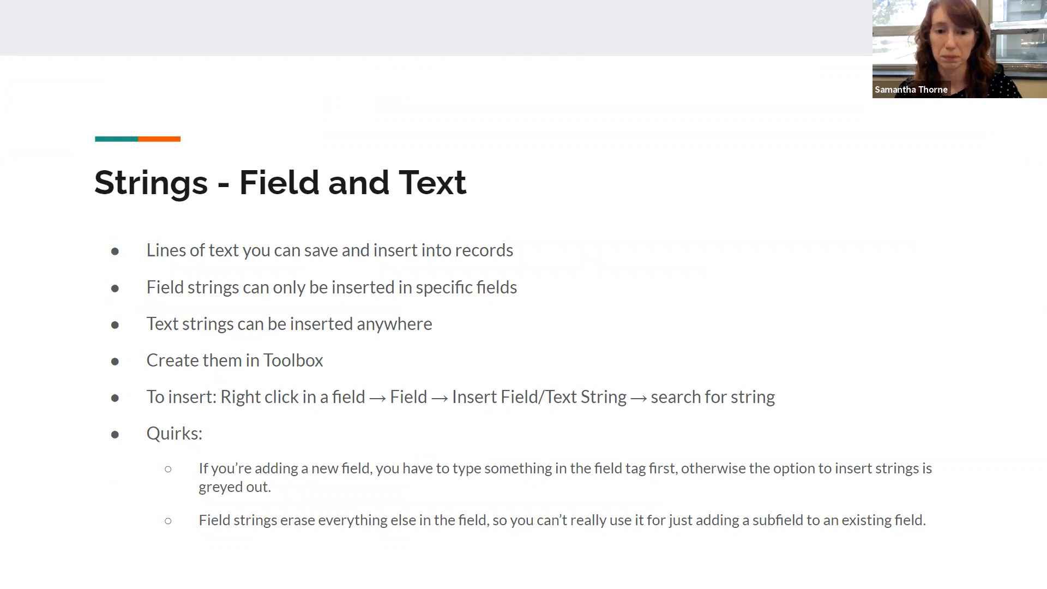
{"action": "key", "text": "Right"}
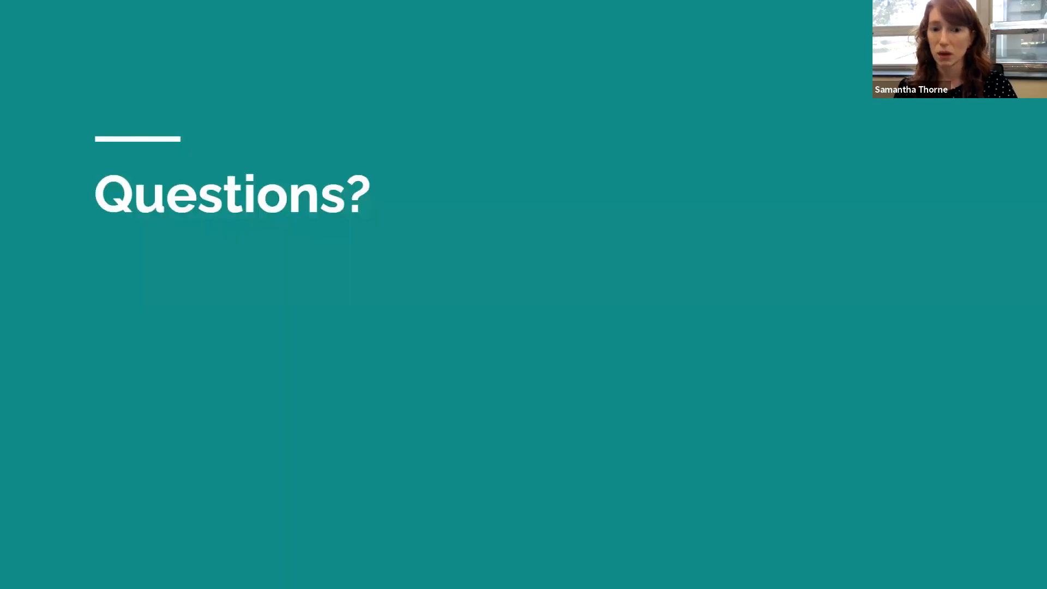
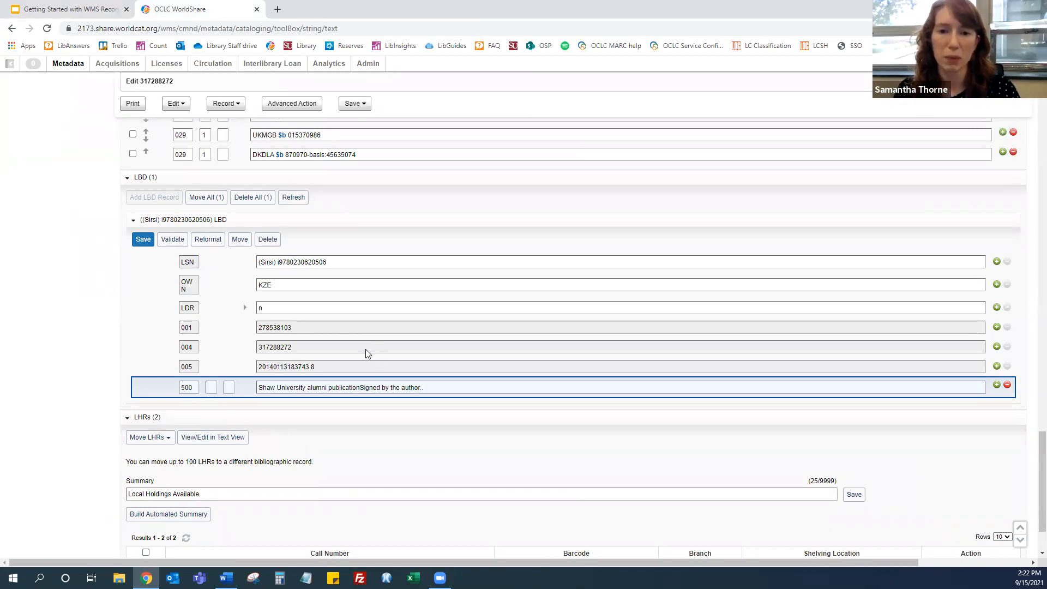
Set the search data type to Local Holdings Records
{"action": "scroll", "coordinate": [365, 353], "scroll_direction": "up", "scroll_amount": 15}
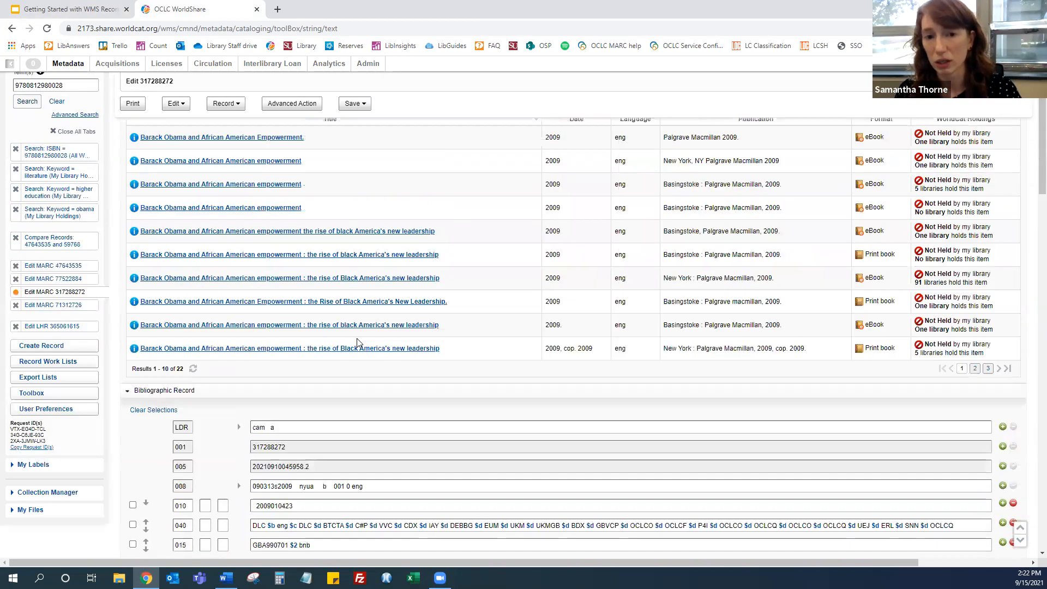
{"action": "scroll", "coordinate": [358, 342], "scroll_direction": "up", "scroll_amount": 3}
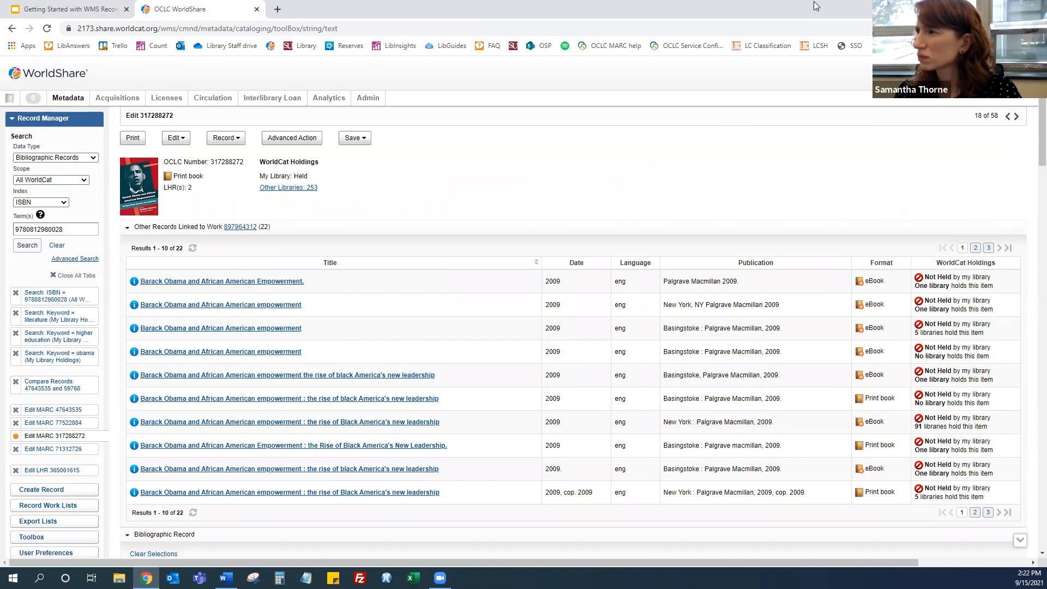
{"action": "left_click", "coordinate": [44, 158]}
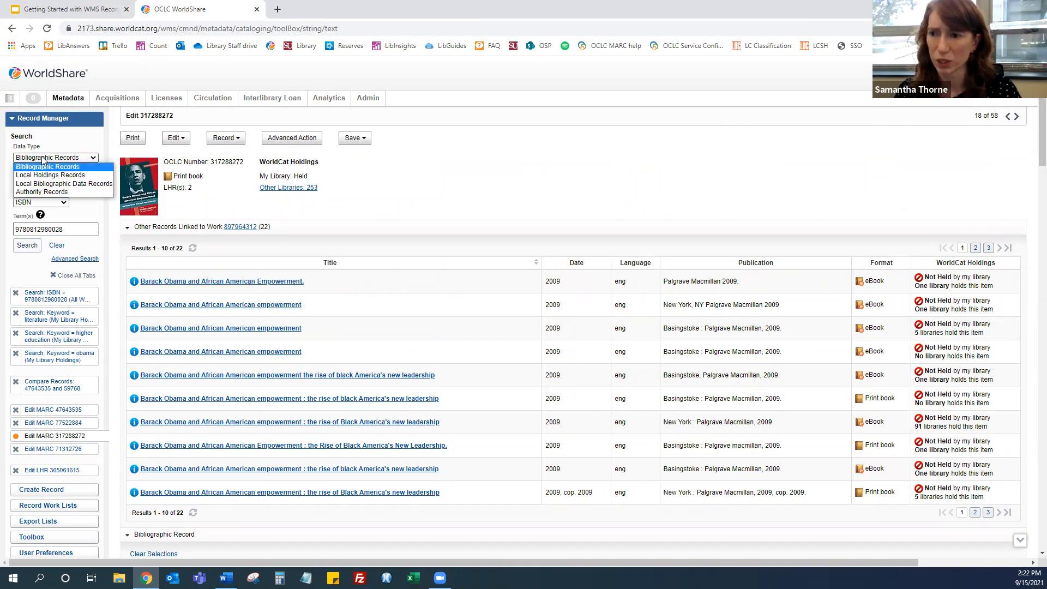
{"action": "left_click", "coordinate": [49, 175]}
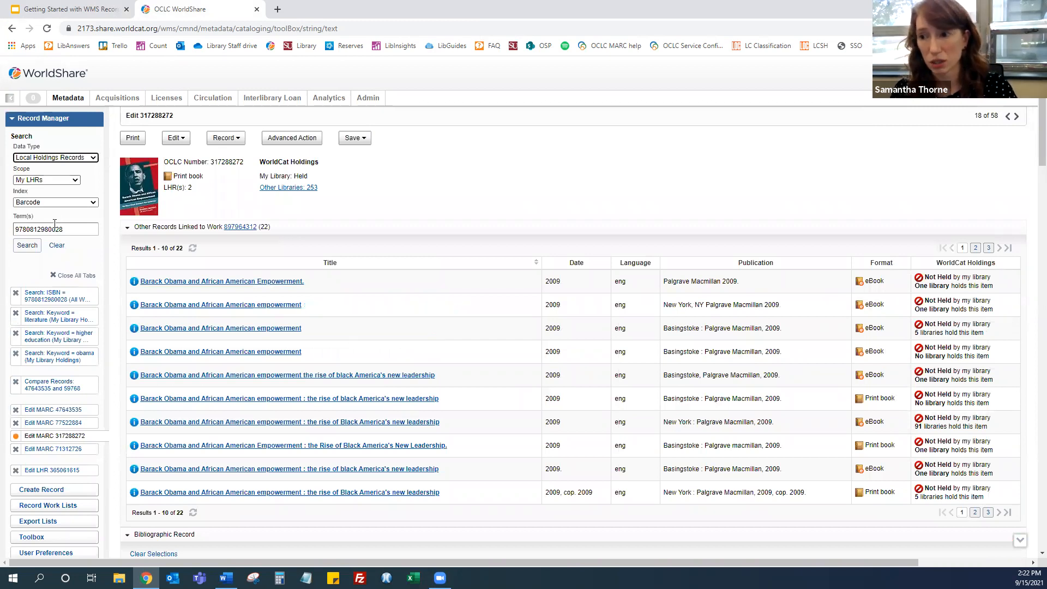
Search local holdings by Branch/Shelving Location for branch JECheek (KZEA) and shelving location Lee-2nd Floor
{"action": "left_click", "coordinate": [45, 202]}
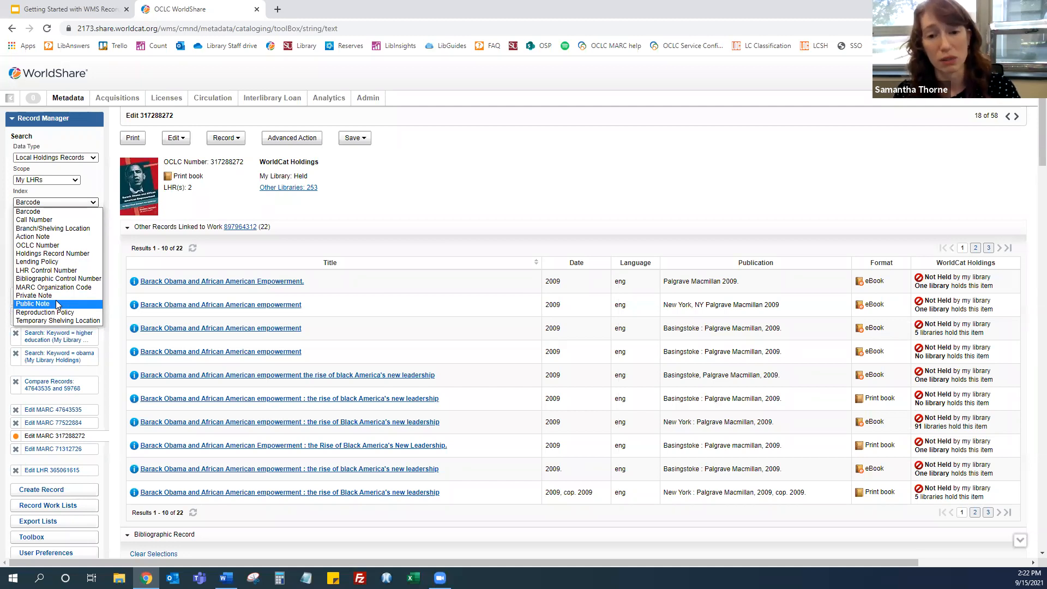
{"action": "left_click", "coordinate": [91, 185]}
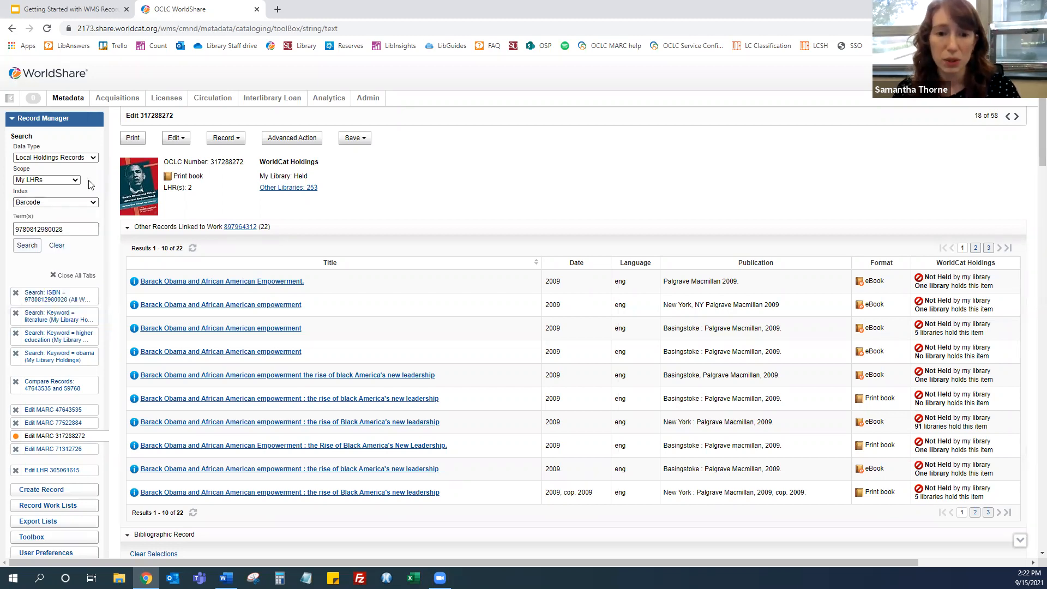
{"action": "left_click", "coordinate": [48, 204]}
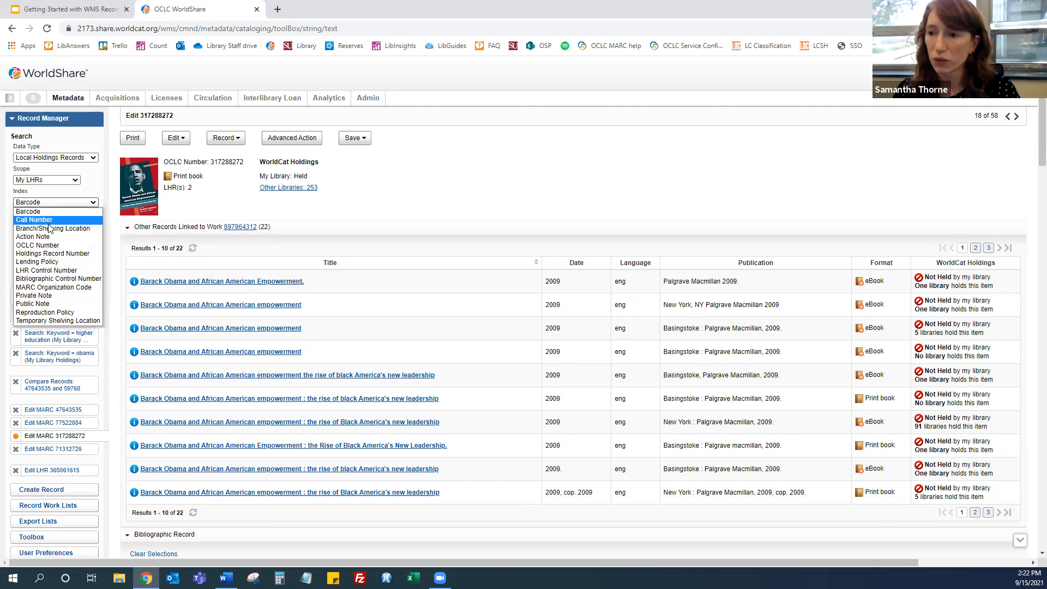
{"action": "left_click", "coordinate": [48, 228]}
{"action": "left_click", "coordinate": [41, 226]}
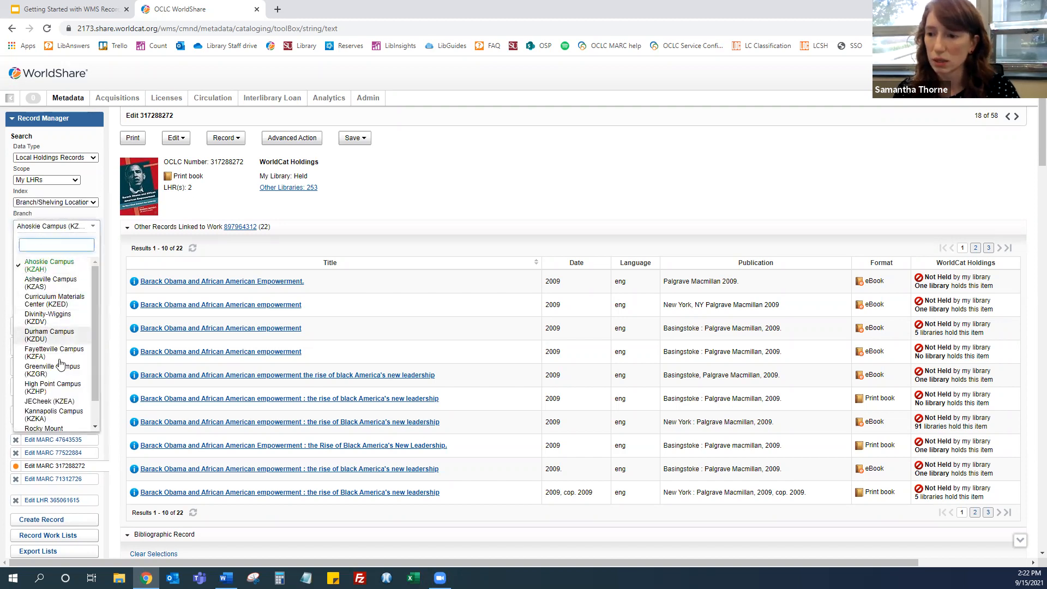
{"action": "left_click", "coordinate": [52, 402]}
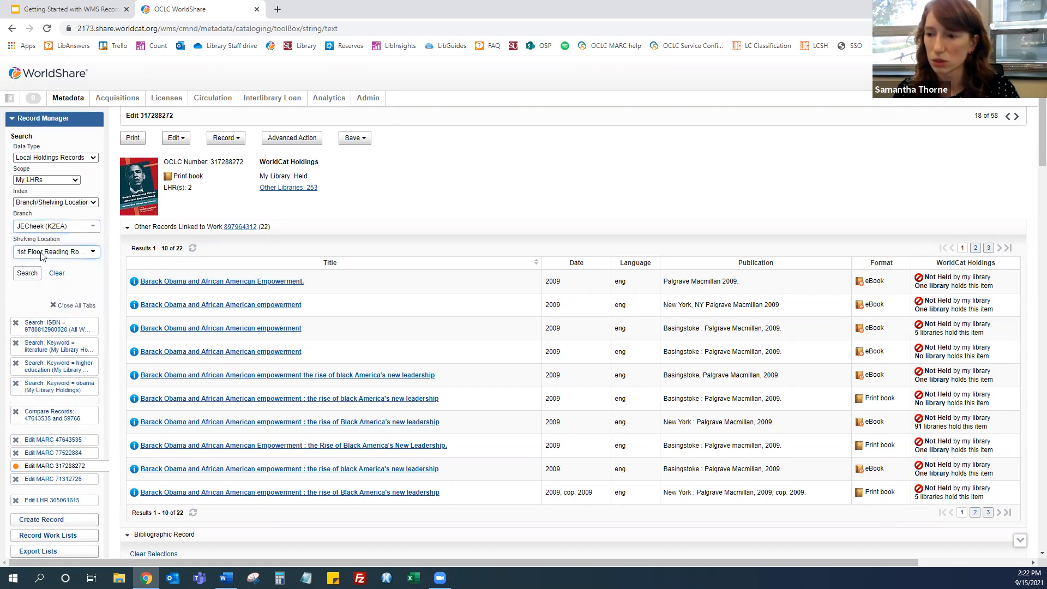
{"action": "left_click", "coordinate": [42, 252]}
{"action": "left_click", "coordinate": [46, 352]}
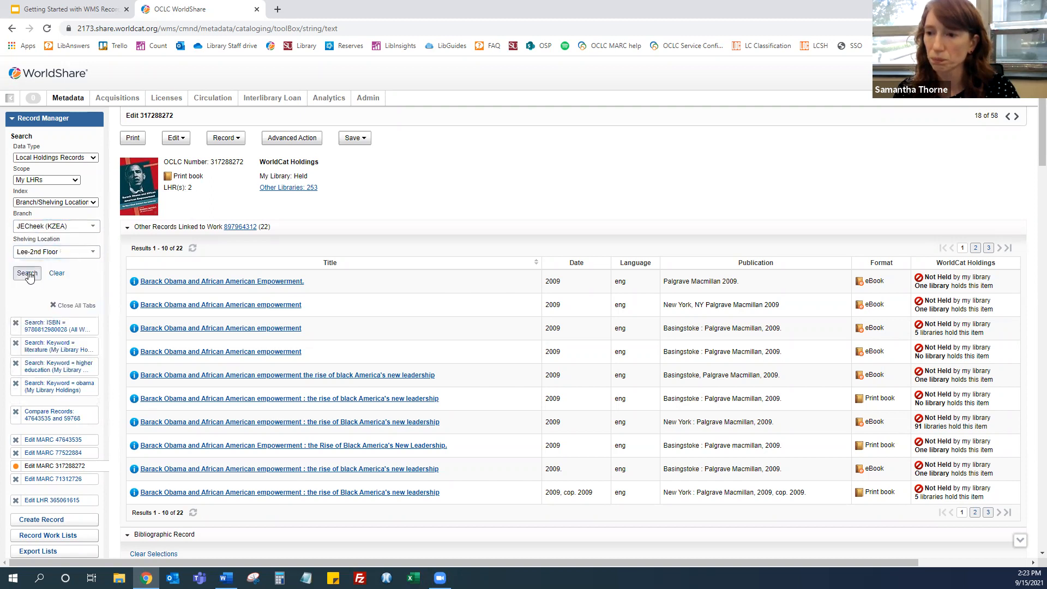
{"action": "left_click", "coordinate": [27, 273]}
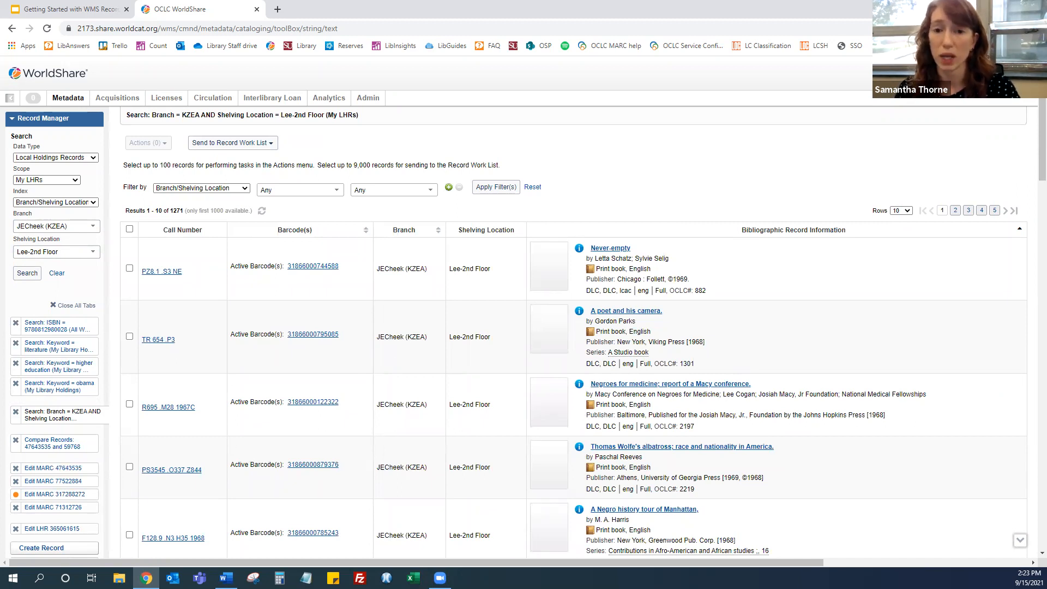
Select the first two holdings records in the results and review the available bulk actions
{"action": "left_click", "coordinate": [129, 269]}
{"action": "left_click", "coordinate": [129, 337]}
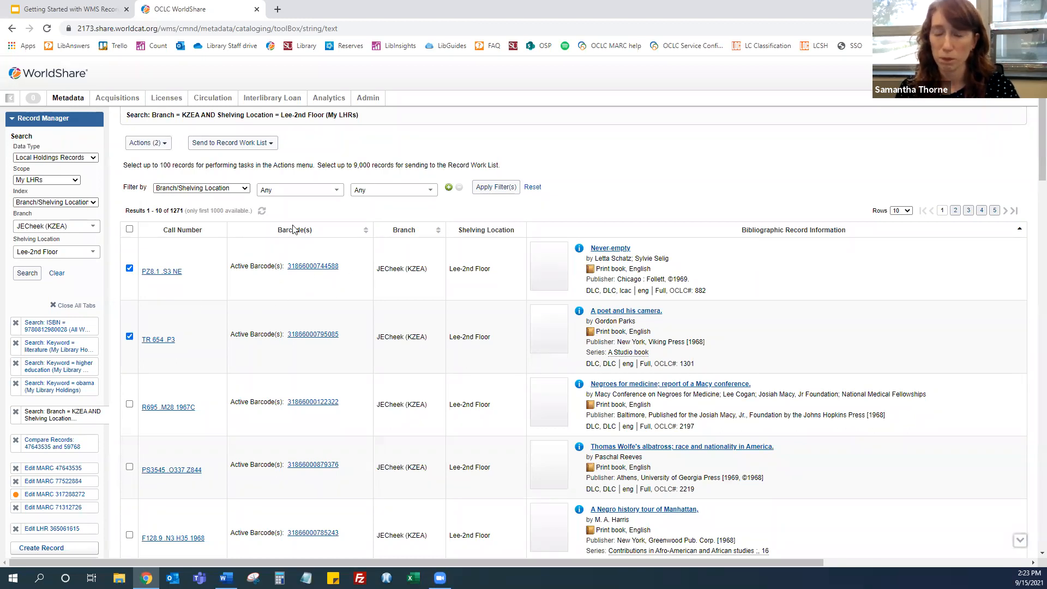
{"action": "left_click", "coordinate": [156, 146]}
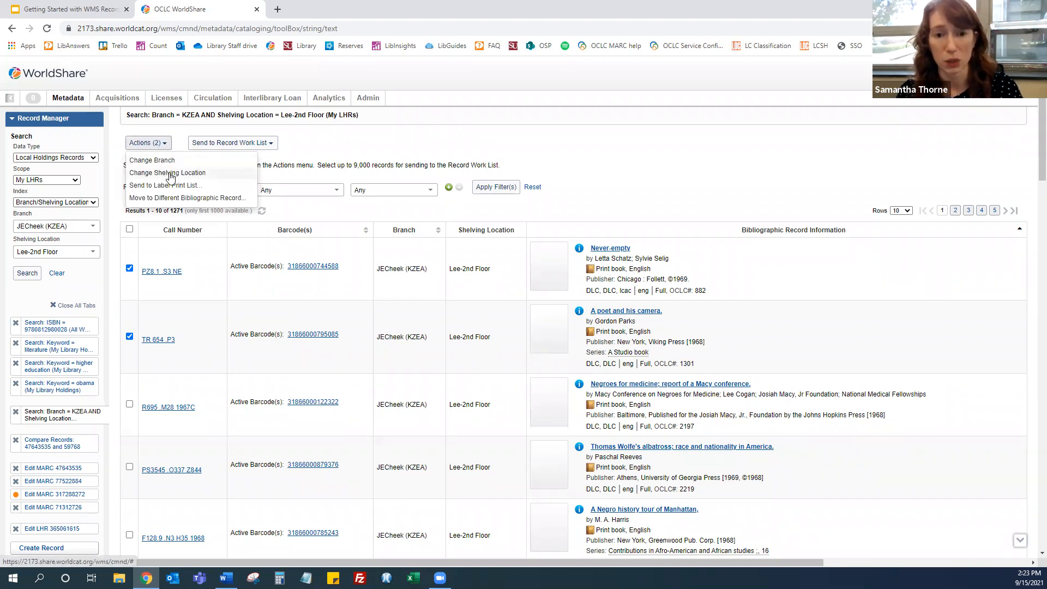
{"action": "left_click", "coordinate": [319, 143]}
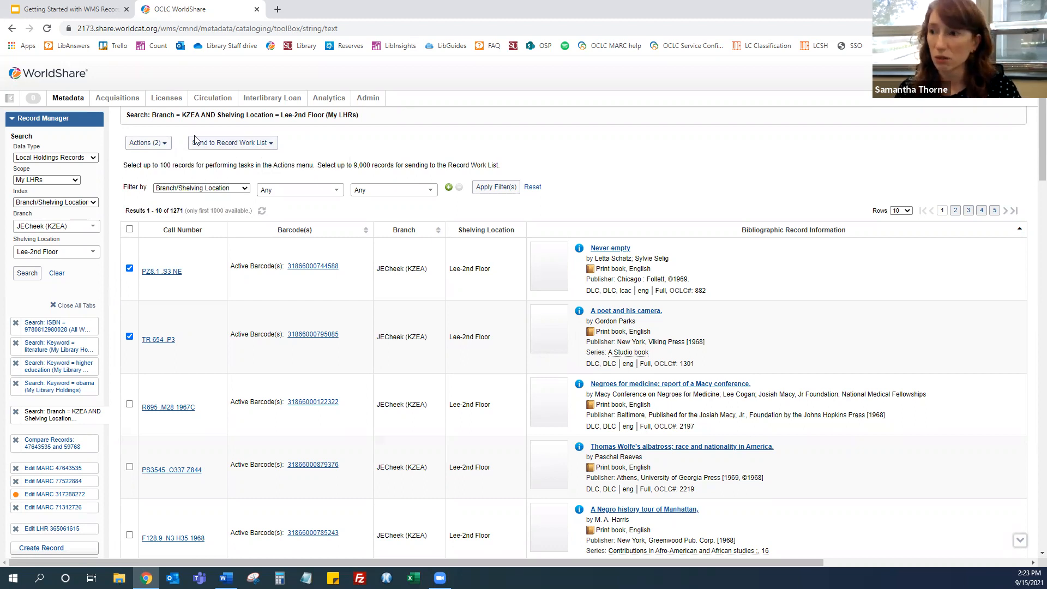
{"action": "left_click", "coordinate": [229, 146]}
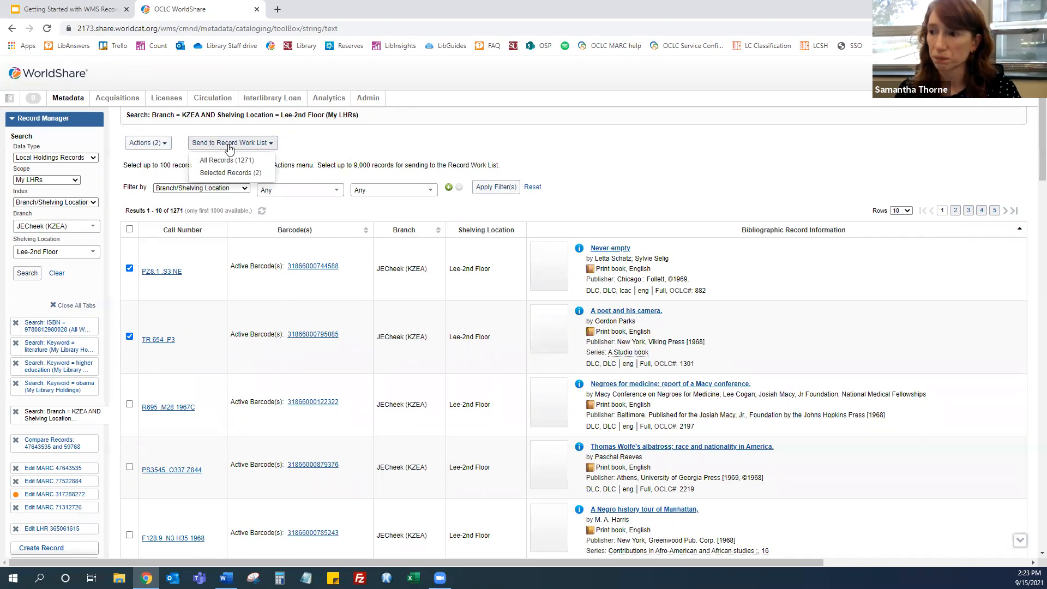
{"action": "left_click", "coordinate": [235, 174]}
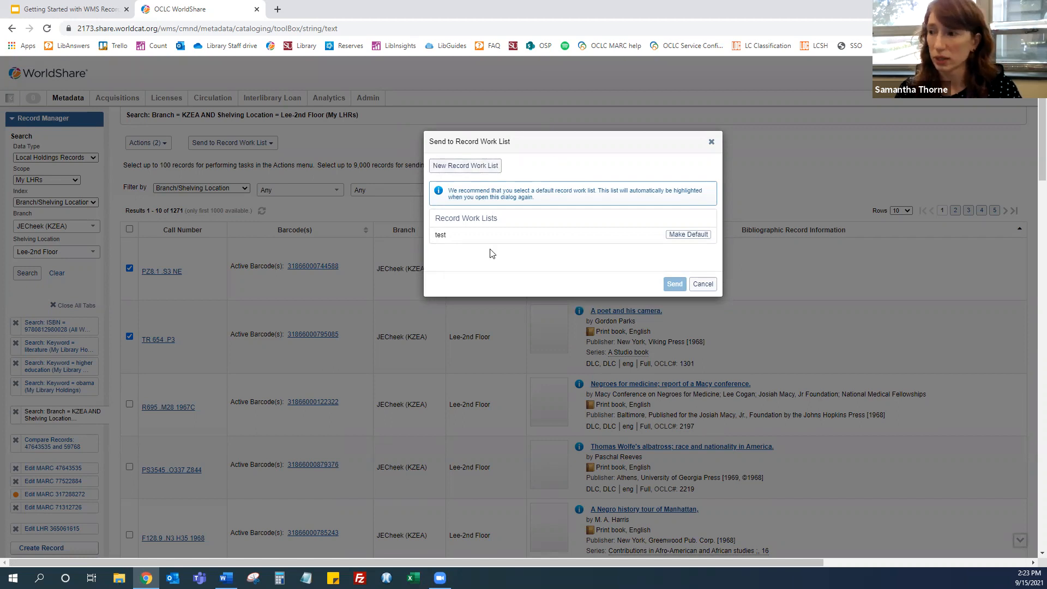
{"action": "left_click", "coordinate": [442, 236]}
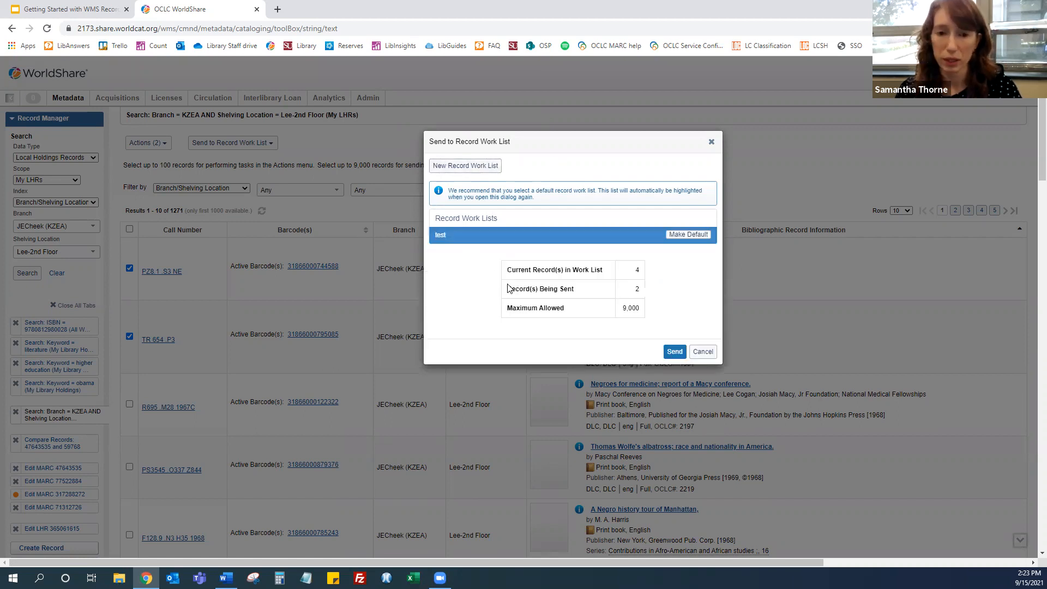
{"action": "left_click", "coordinate": [703, 351]}
Open the test LHR record work list
{"action": "scroll", "coordinate": [48, 369], "scroll_direction": "down", "scroll_amount": 4}
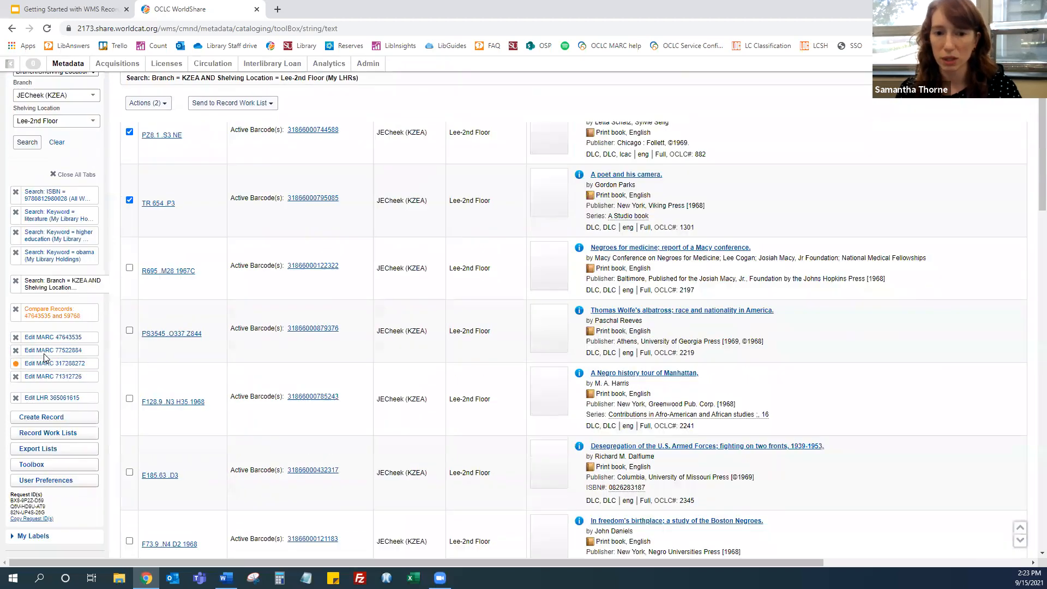
{"action": "scroll", "coordinate": [48, 369], "scroll_direction": "down", "scroll_amount": 1}
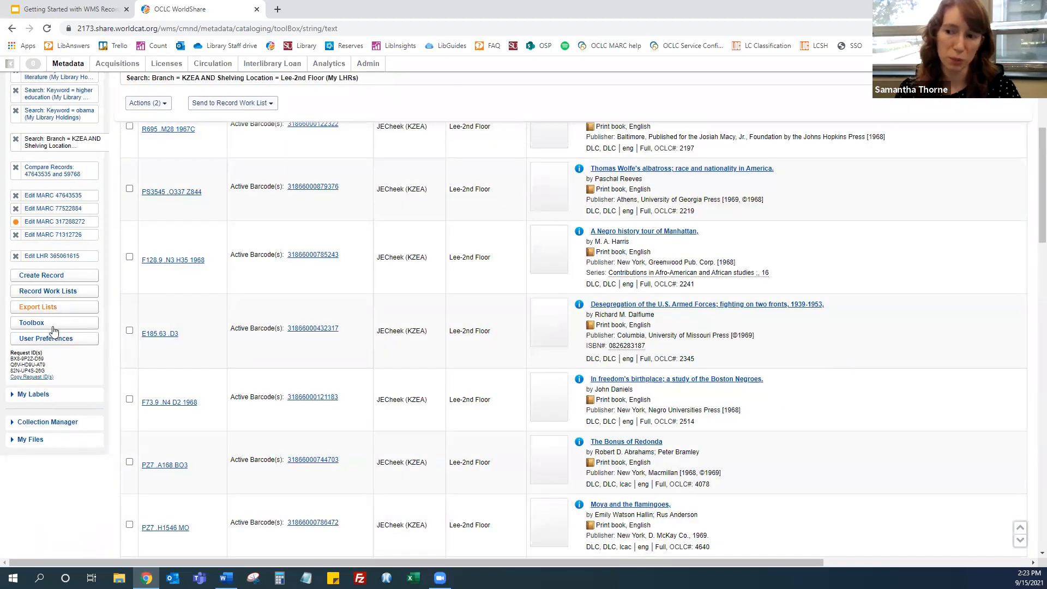
{"action": "left_click", "coordinate": [48, 291]}
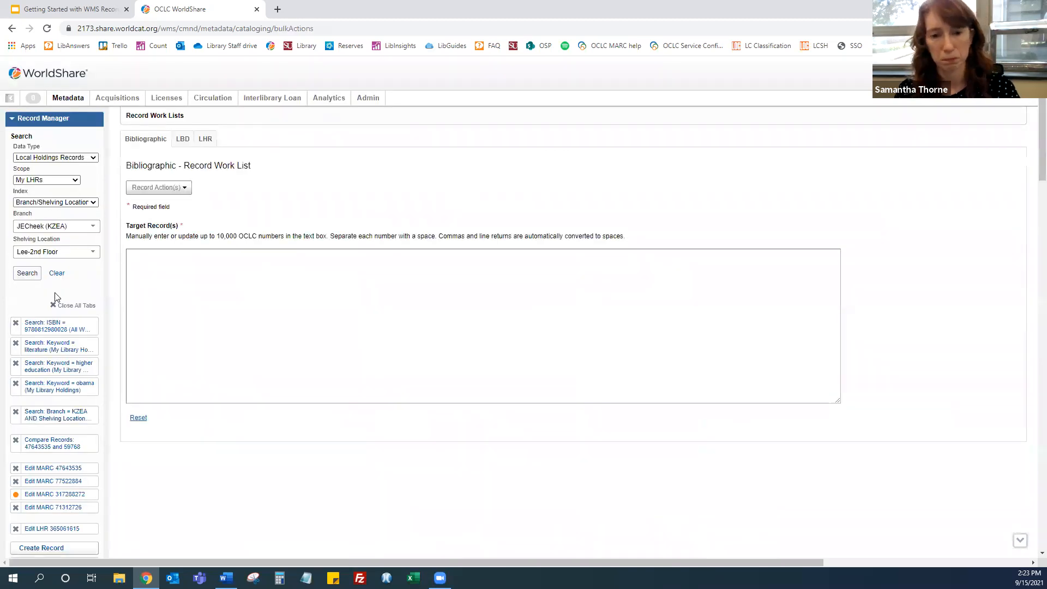
{"action": "left_click", "coordinate": [184, 143]}
{"action": "left_click", "coordinate": [207, 141]}
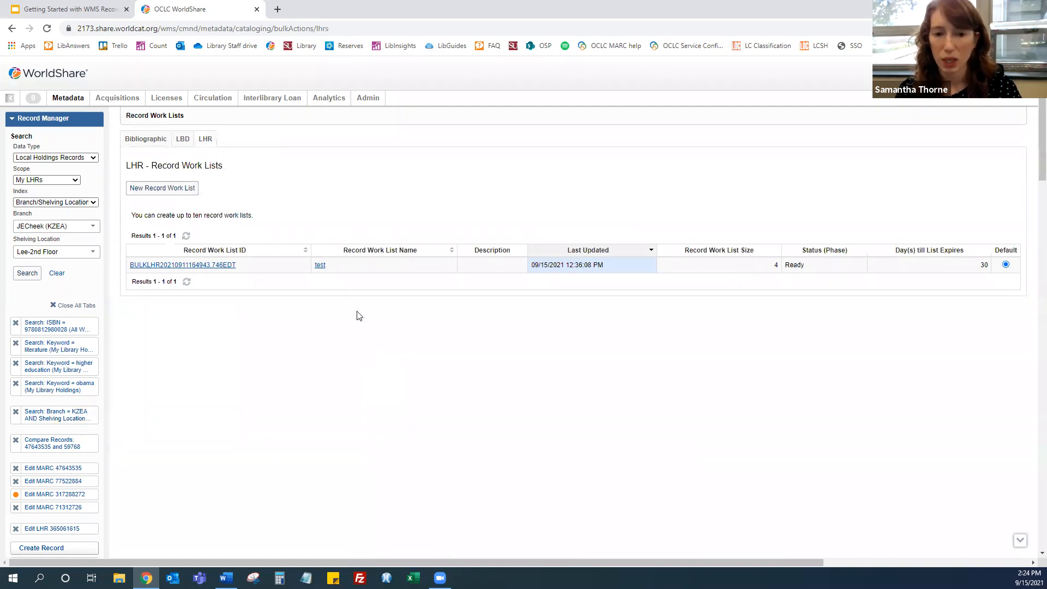
{"action": "left_click", "coordinate": [320, 266]}
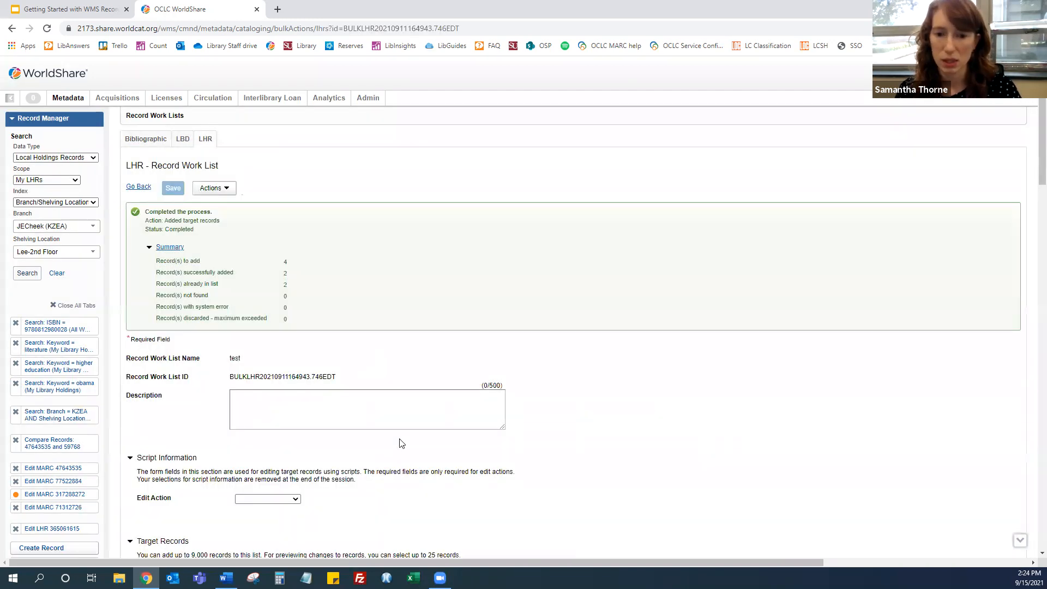
Review the edit options in the work list's Actions menu
{"action": "left_click", "coordinate": [226, 188]}
{"action": "mouse_move", "coordinate": [230, 206]}
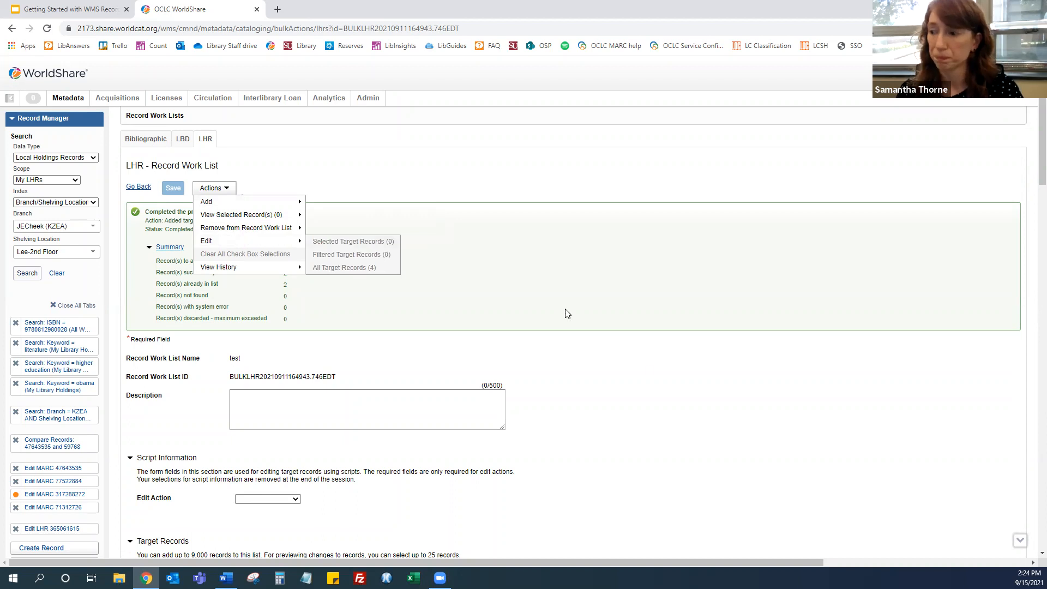
{"action": "left_click", "coordinate": [587, 348]}
Set the edit action to Base Script and browse the available script names
{"action": "scroll", "coordinate": [588, 346], "scroll_direction": "down", "scroll_amount": 2}
{"action": "scroll", "coordinate": [588, 345], "scroll_direction": "down", "scroll_amount": 1}
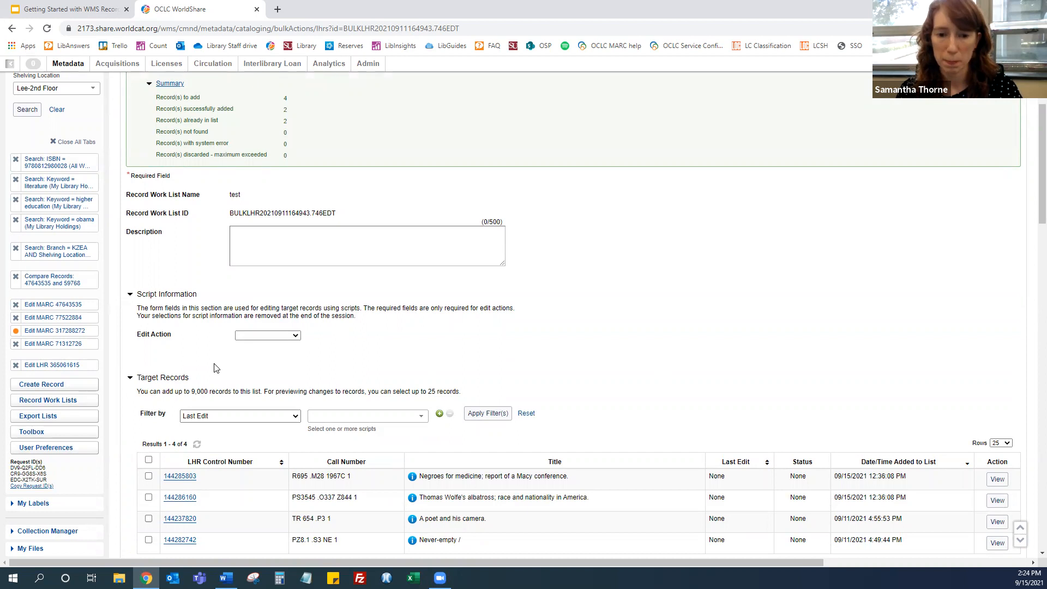
{"action": "left_click", "coordinate": [283, 334]}
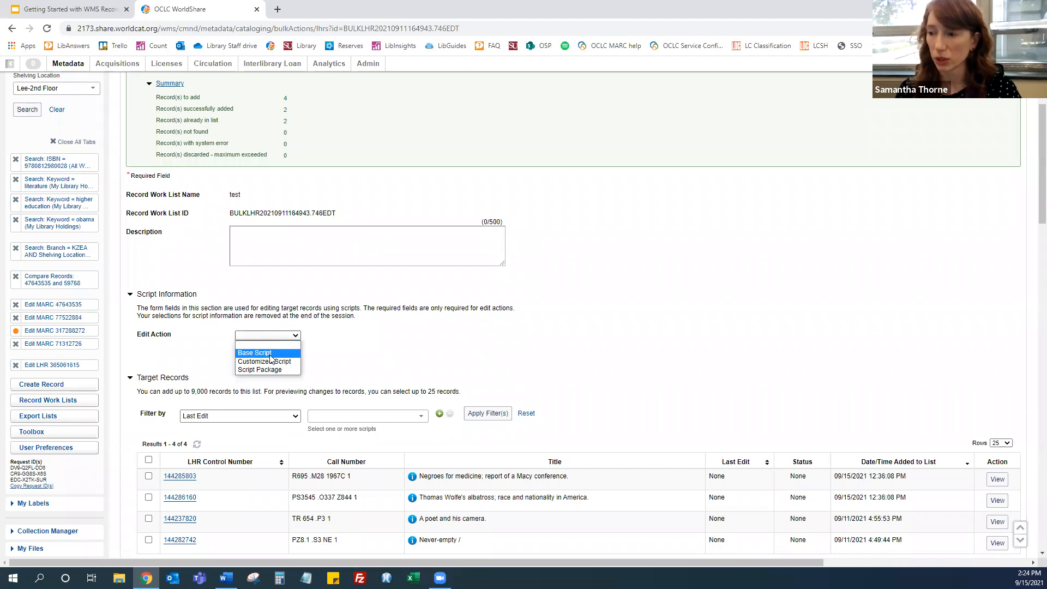
{"action": "left_click", "coordinate": [289, 348]}
{"action": "left_click", "coordinate": [296, 370]}
{"action": "scroll", "coordinate": [296, 377], "scroll_direction": "down", "scroll_amount": 1}
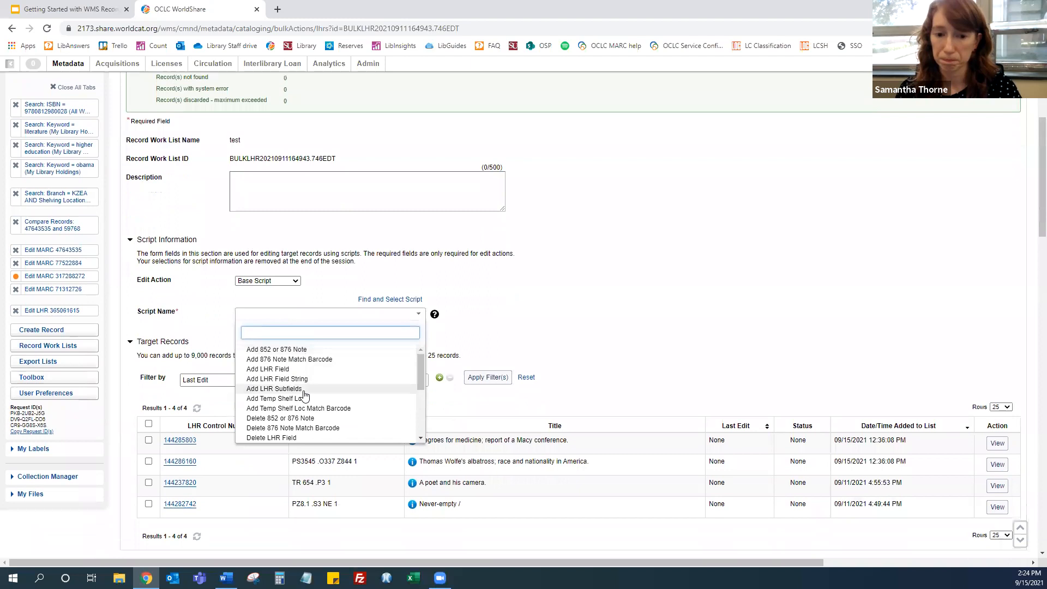
{"action": "scroll", "coordinate": [306, 394], "scroll_direction": "down", "scroll_amount": 2}
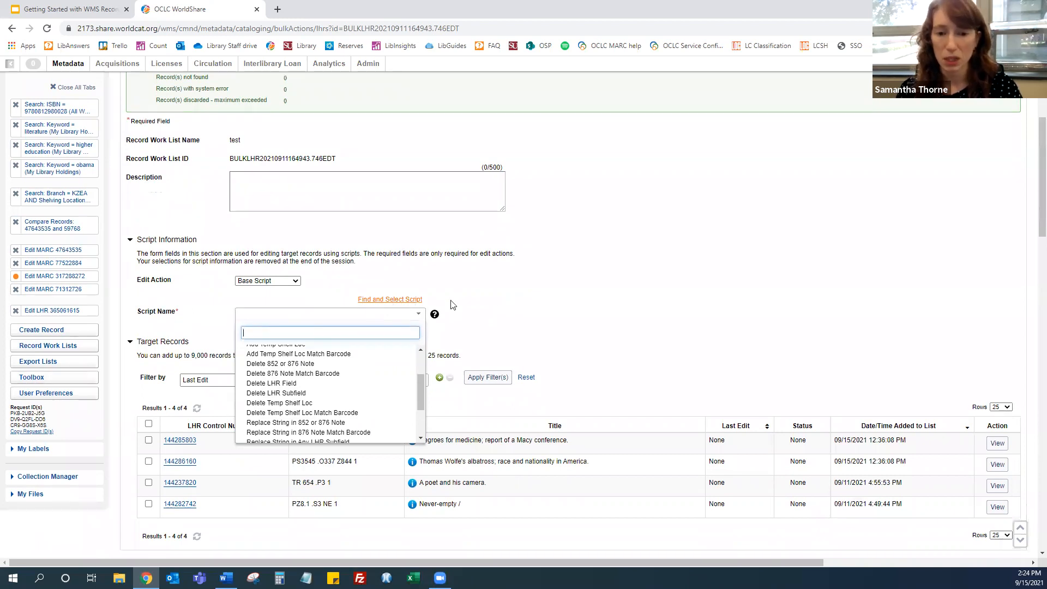
{"action": "left_click", "coordinate": [515, 293]}
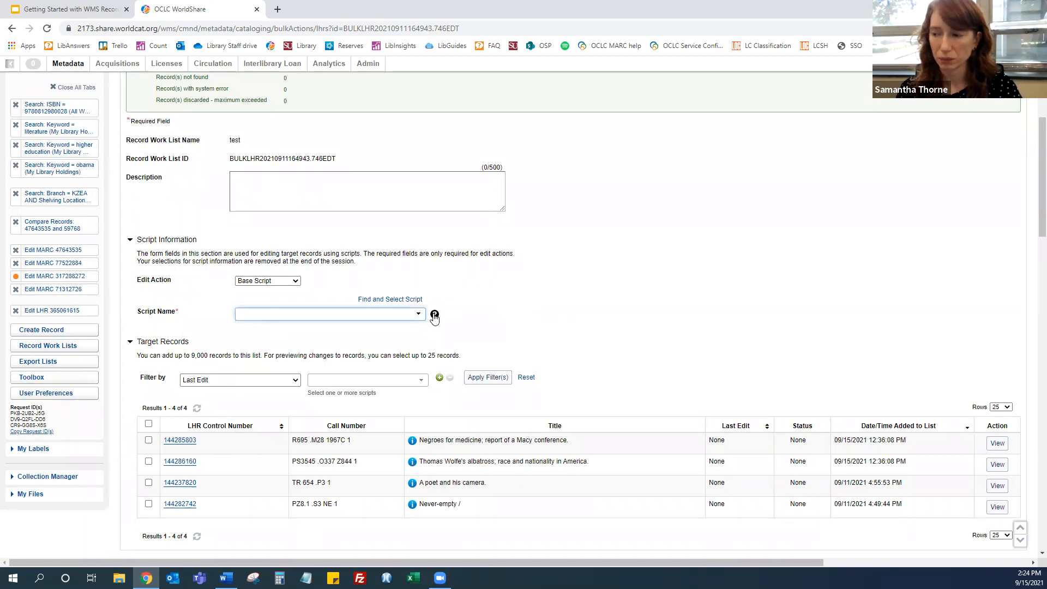
{"action": "mouse_move", "coordinate": [435, 318]}
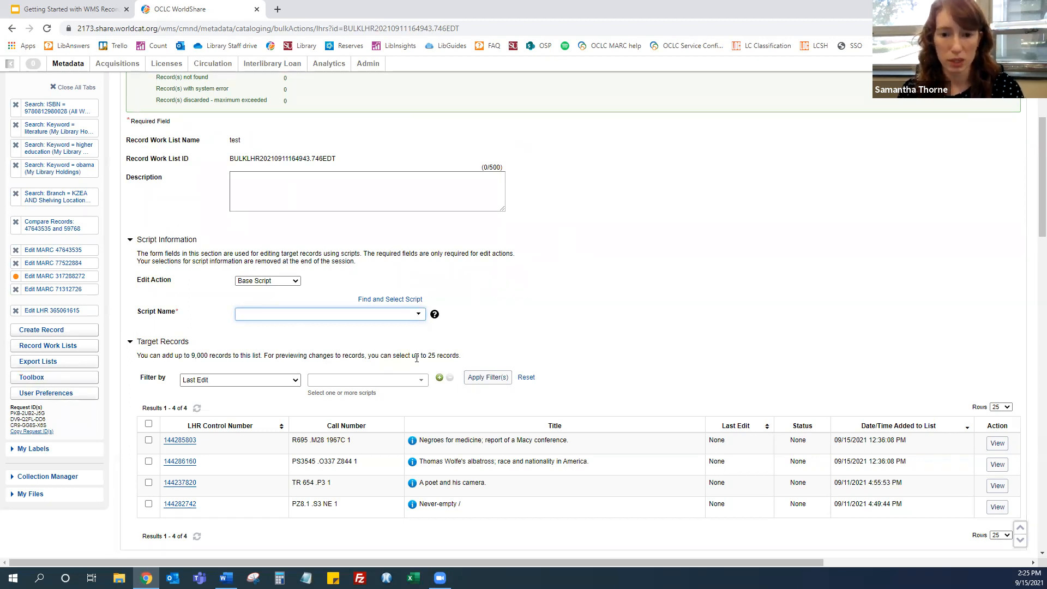
Select the Thomas Wolfe's albatross and A poet and his camera records among the target records
{"action": "scroll", "coordinate": [605, 335], "scroll_direction": "down", "scroll_amount": 1}
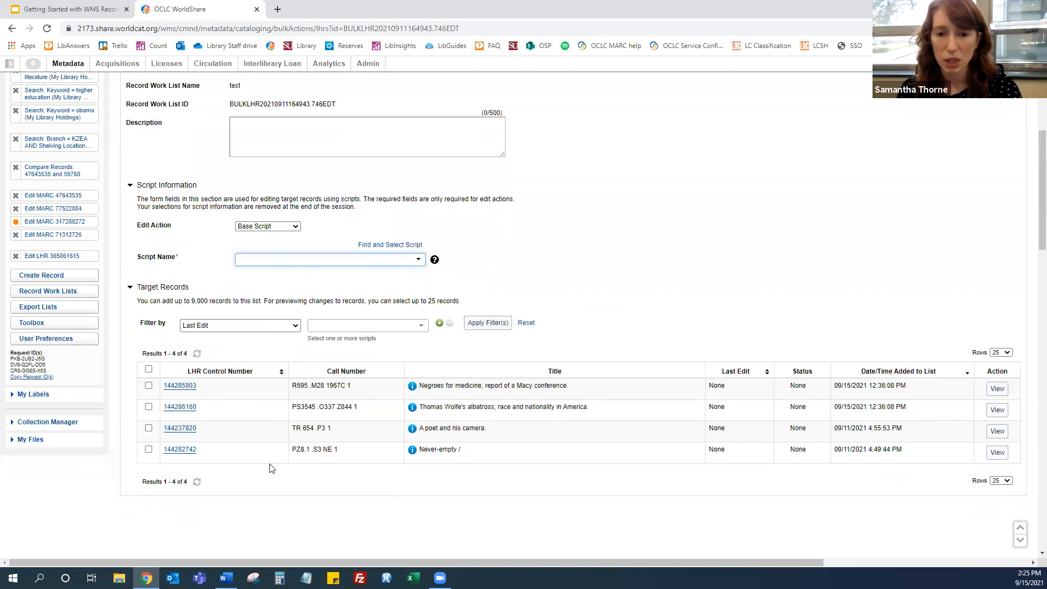
{"action": "left_click", "coordinate": [148, 407]}
{"action": "left_click", "coordinate": [149, 429]}
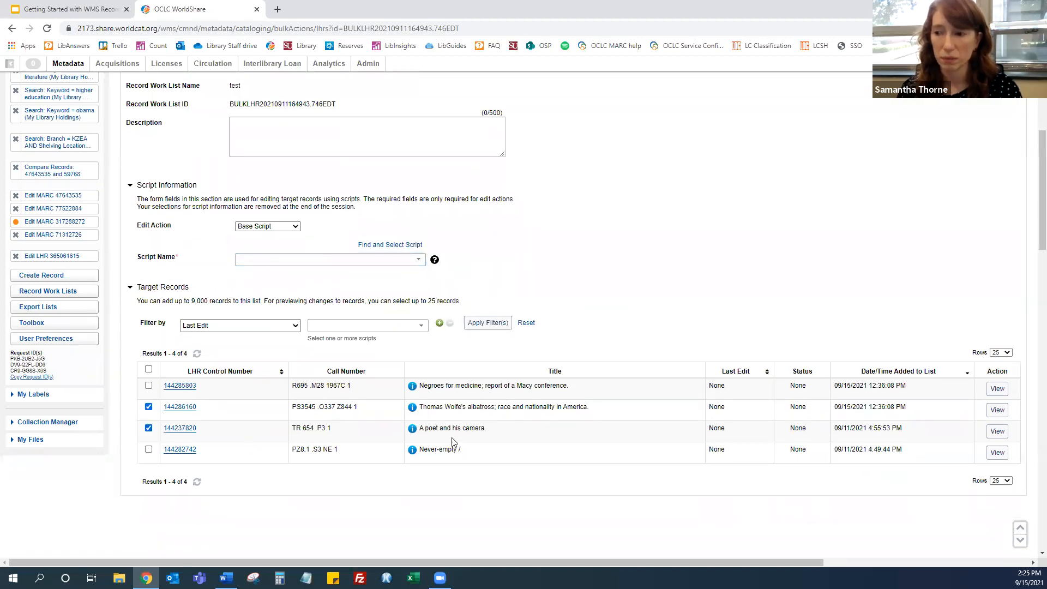
{"action": "left_click", "coordinate": [240, 326]}
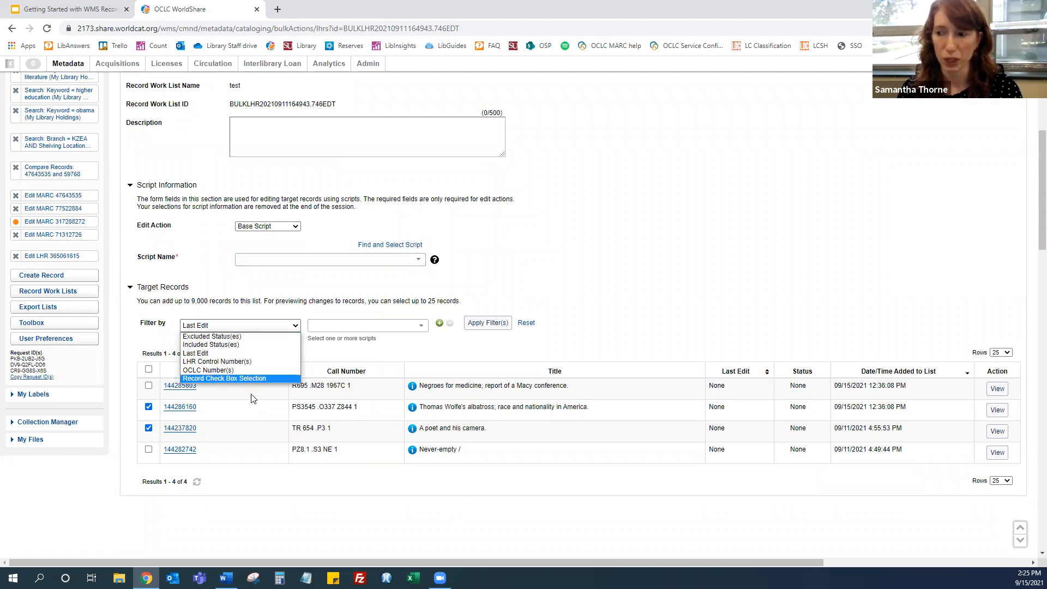
{"action": "left_click", "coordinate": [555, 291]}
Review the target-record choices under Edit in the work list's Actions menu, then close the menu
{"action": "scroll", "coordinate": [460, 367], "scroll_direction": "up", "scroll_amount": 5}
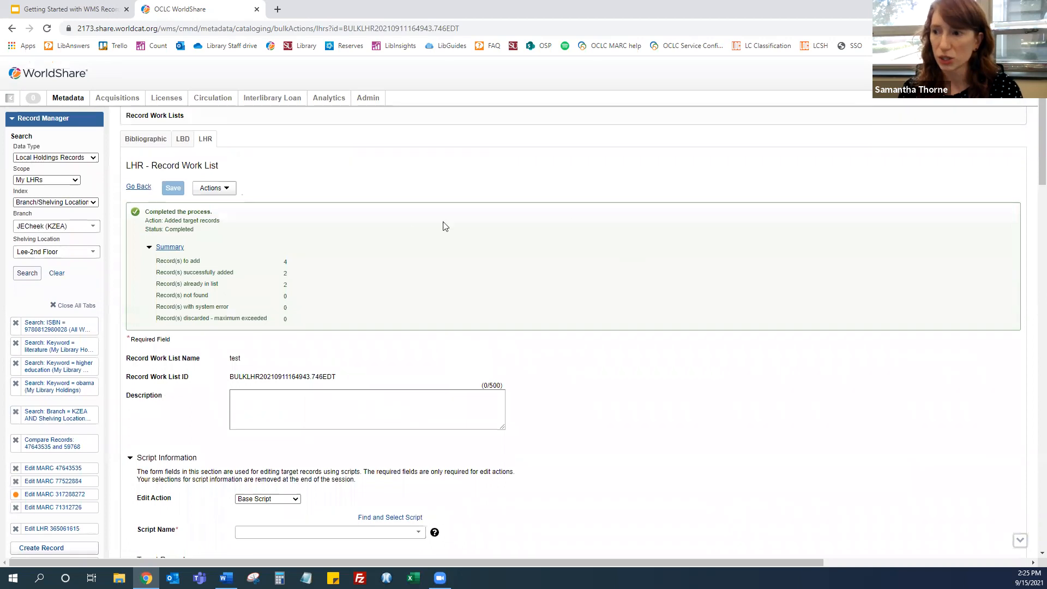
{"action": "left_click", "coordinate": [224, 190]}
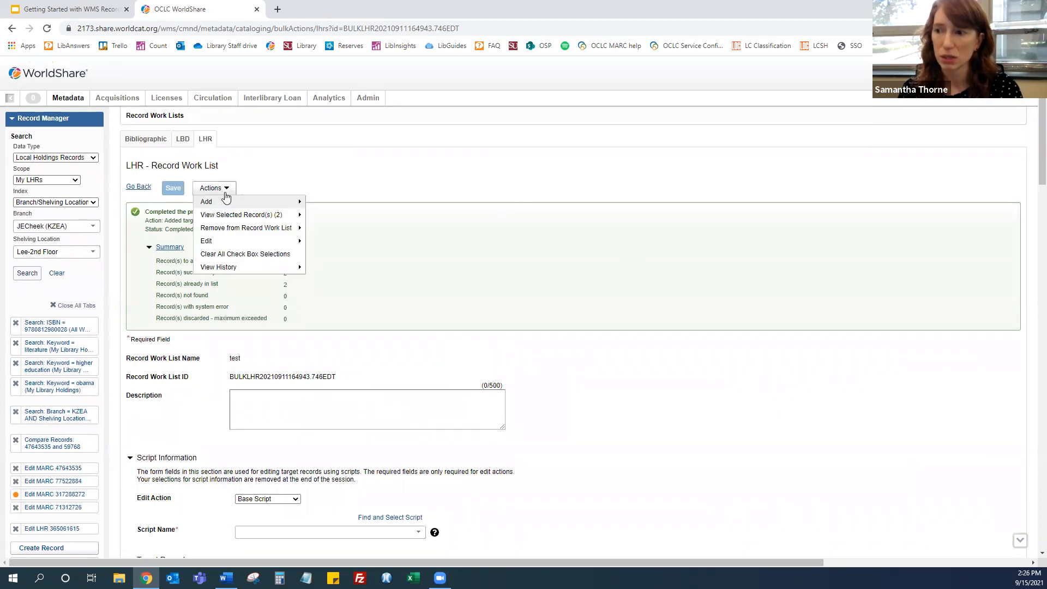
{"action": "mouse_move", "coordinate": [248, 243]}
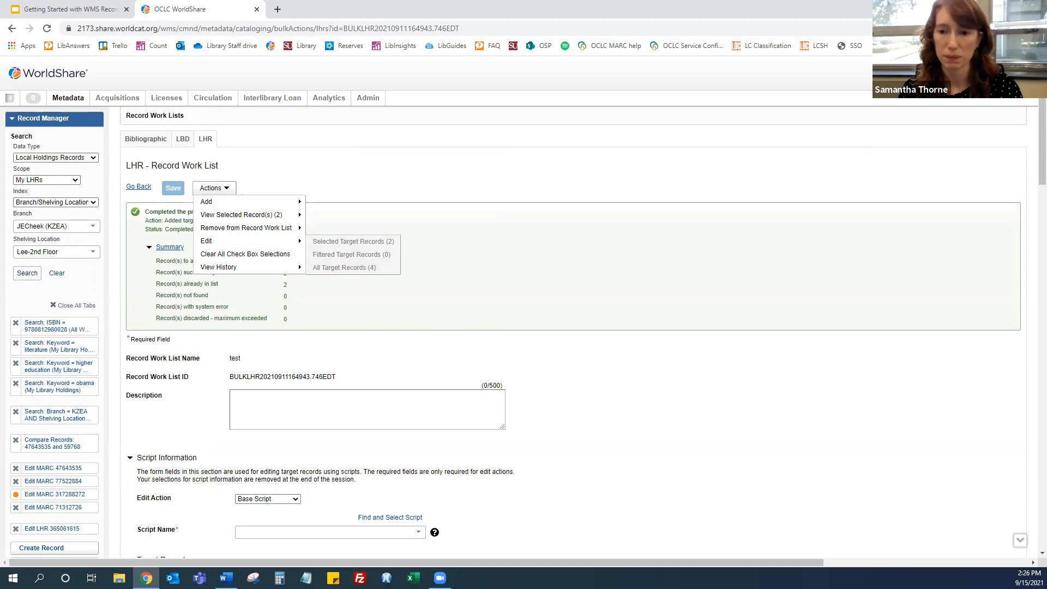
{"action": "key", "text": "alt+Tab"}
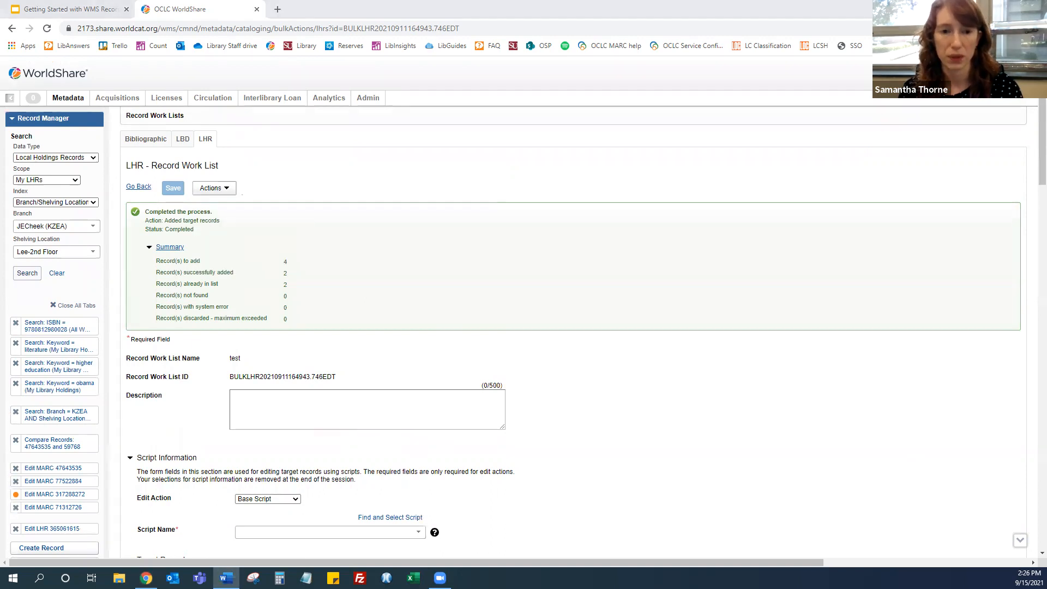
{"action": "left_click", "coordinate": [618, 282]}
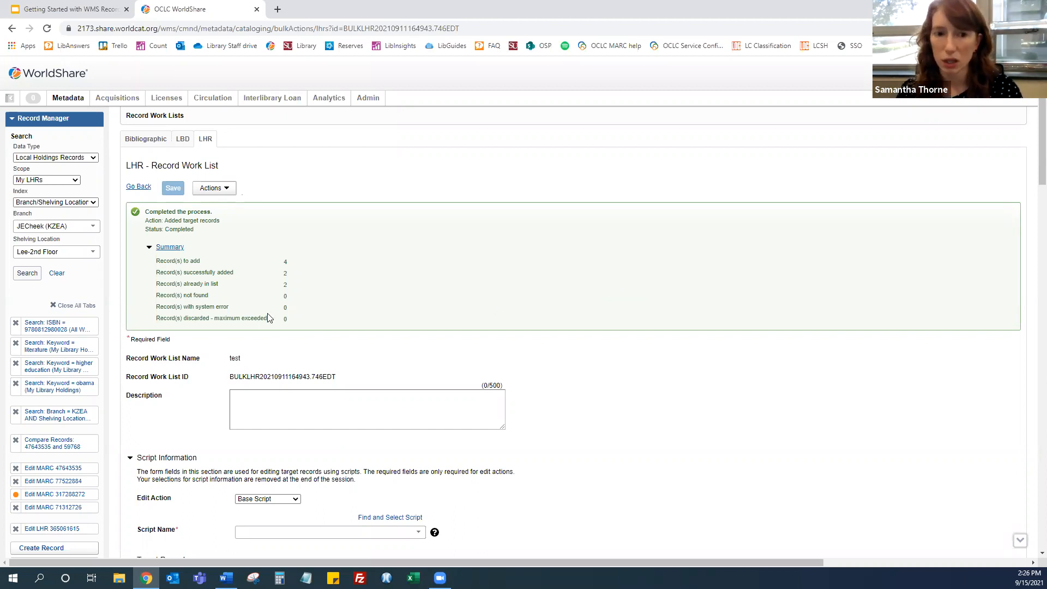
Return to the branch and shelving location LHR search results and review the bulk actions available for the selected items
{"action": "left_click", "coordinate": [56, 415]}
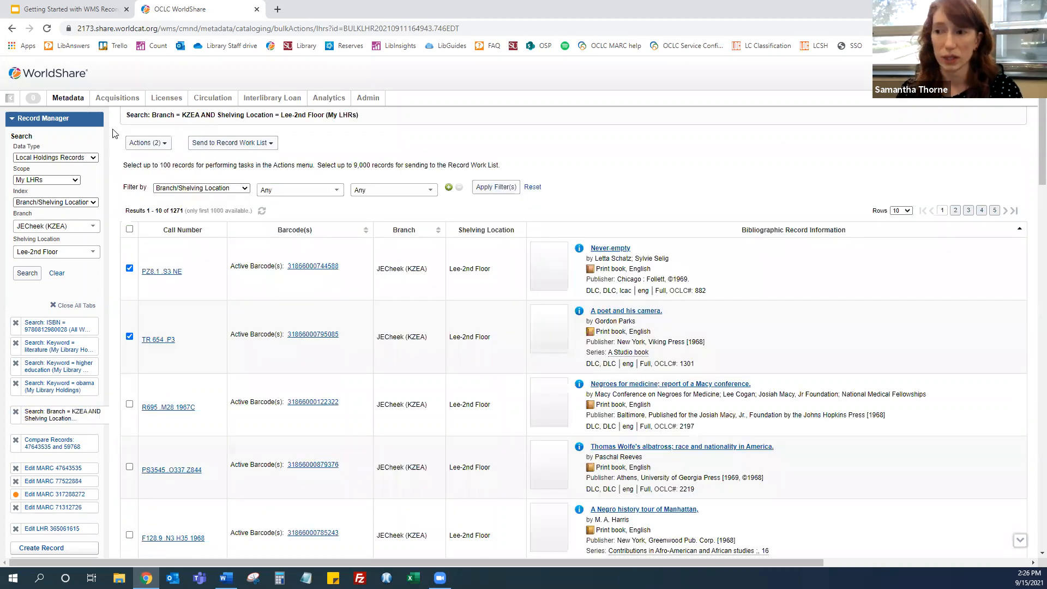
{"action": "left_click", "coordinate": [153, 144]}
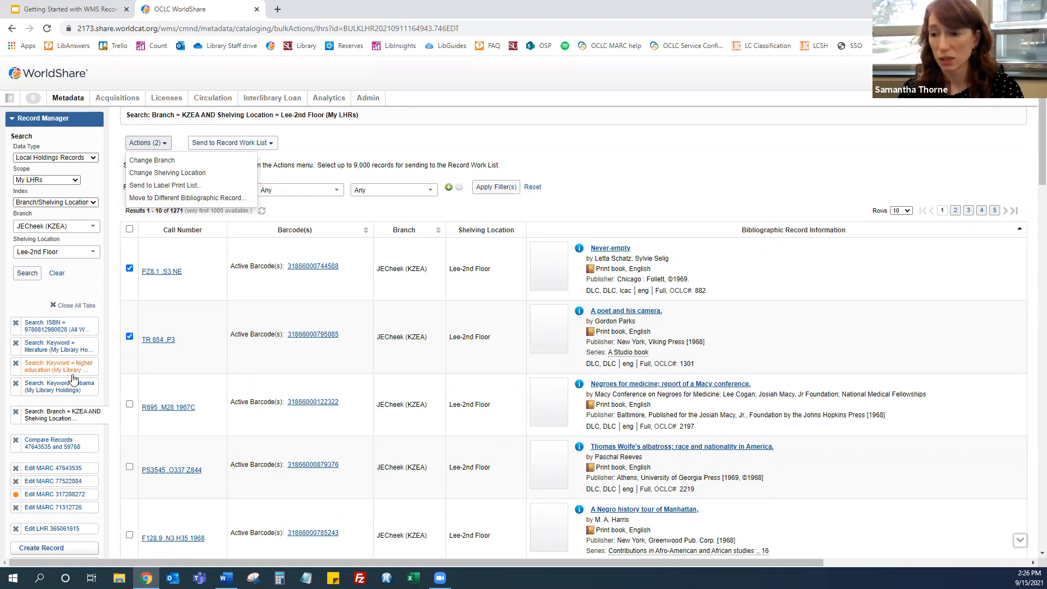
Open bibliographic record 317288272, go to its LHRs list, and open the Move All LHRs dialog, then cancel it
{"action": "scroll", "coordinate": [71, 382], "scroll_direction": "down", "scroll_amount": 1}
{"action": "left_click", "coordinate": [48, 444]}
{"action": "scroll", "coordinate": [404, 350], "scroll_direction": "down", "scroll_amount": 20}
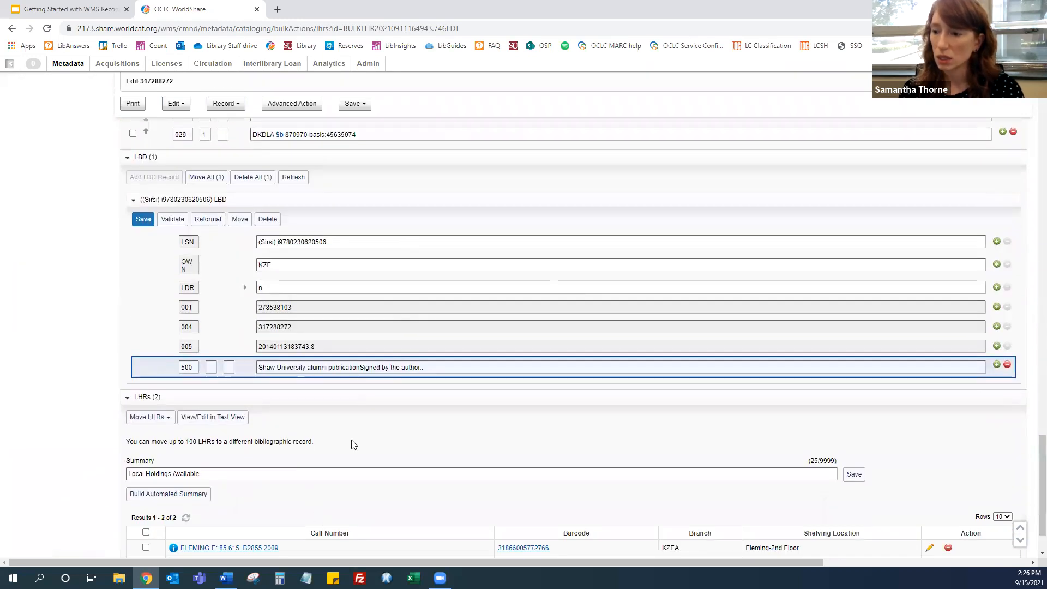
{"action": "scroll", "coordinate": [351, 444], "scroll_direction": "down", "scroll_amount": 1}
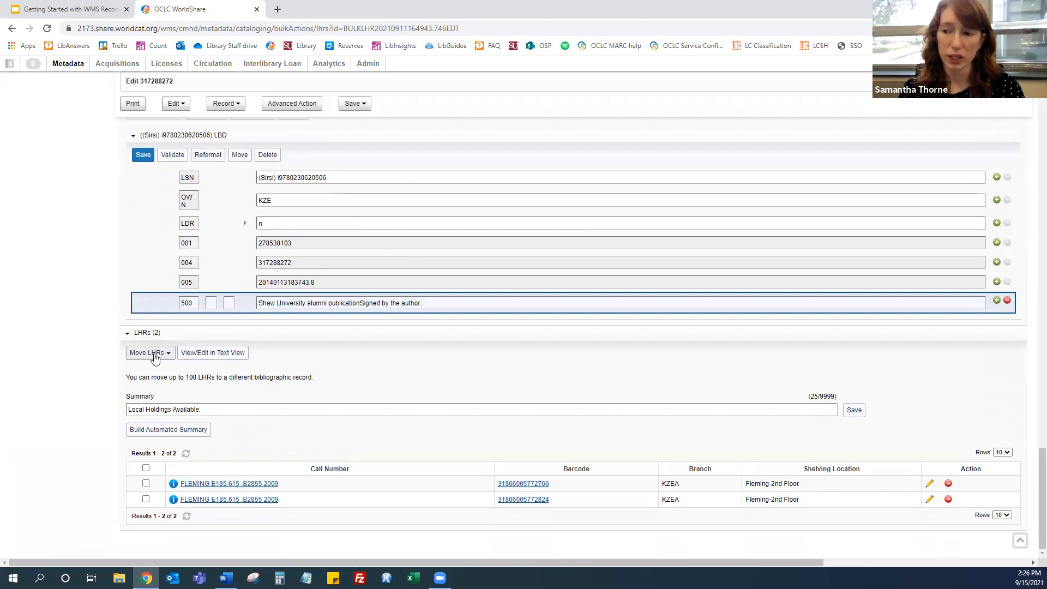
{"action": "left_click", "coordinate": [152, 354]}
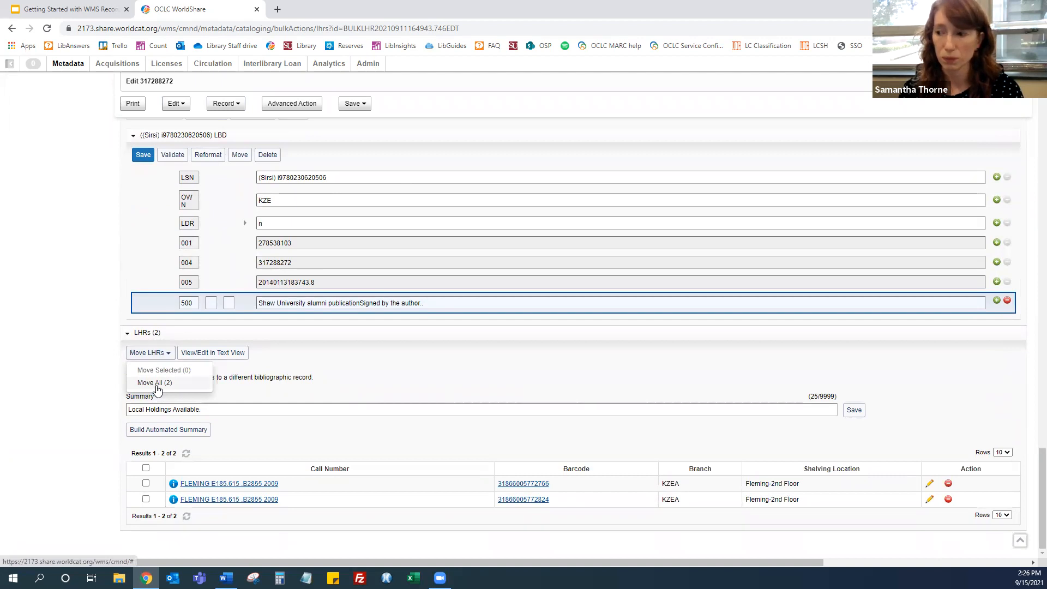
{"action": "left_click", "coordinate": [155, 383]}
{"action": "left_click", "coordinate": [648, 372]}
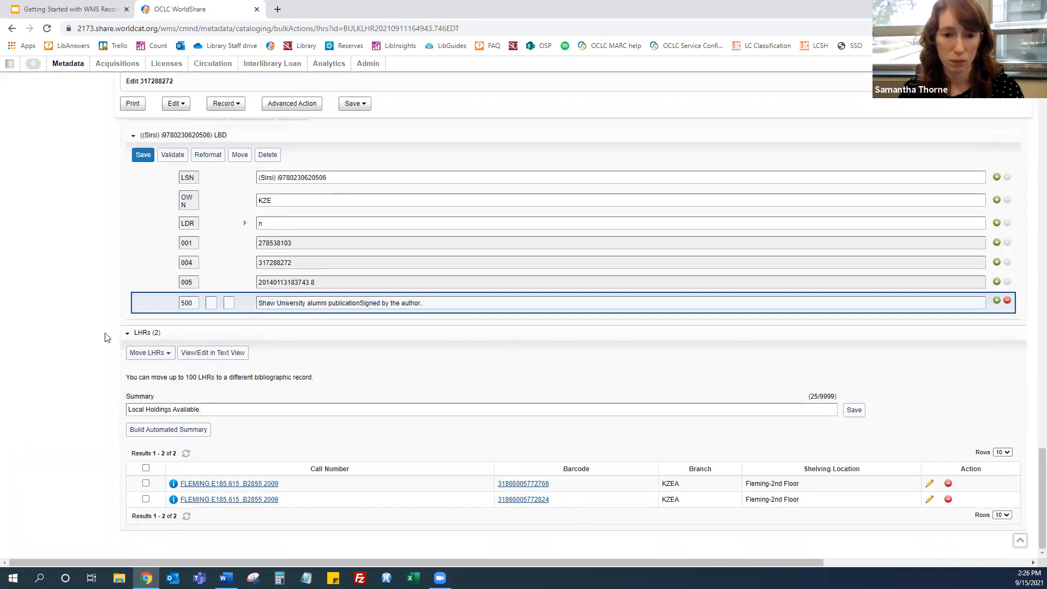
Open the first LHR's detailed record and open Move to Different Bibliographic Record from its Record options, then cancel
{"action": "left_click", "coordinate": [260, 484]}
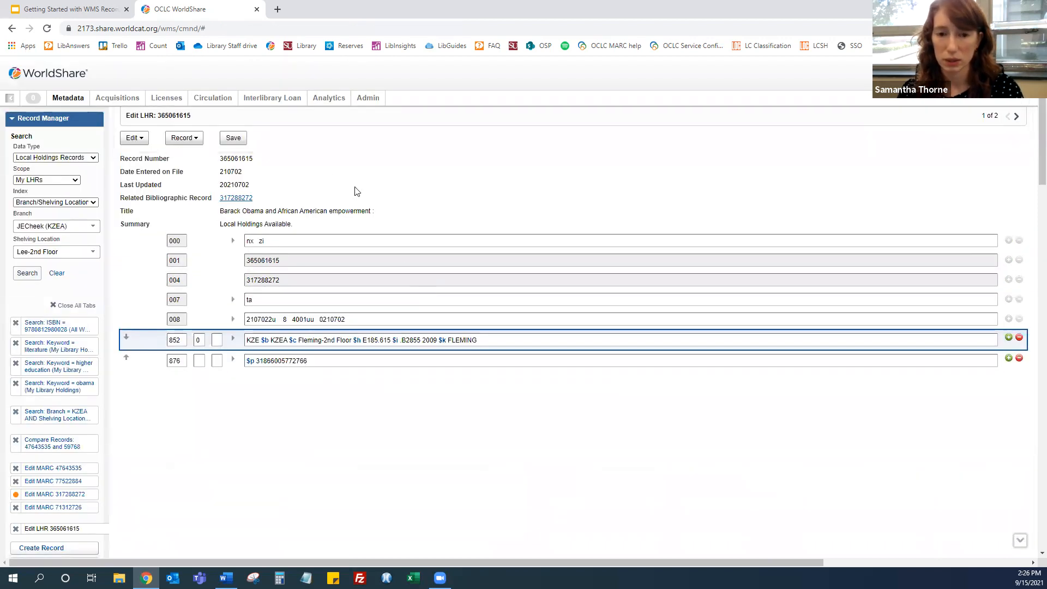
{"action": "left_click", "coordinate": [193, 142]}
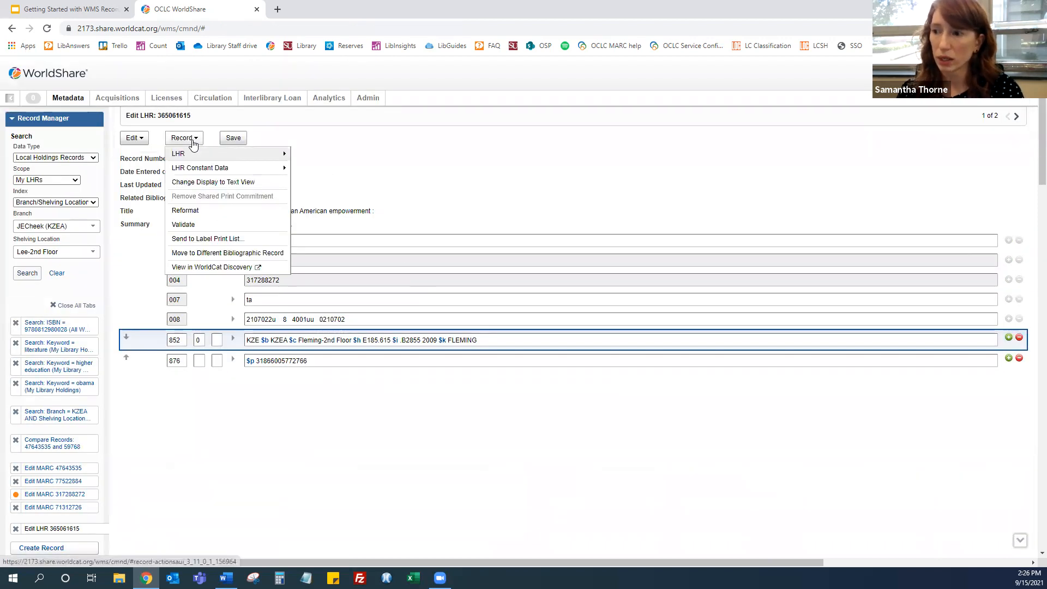
{"action": "left_click", "coordinate": [244, 253]}
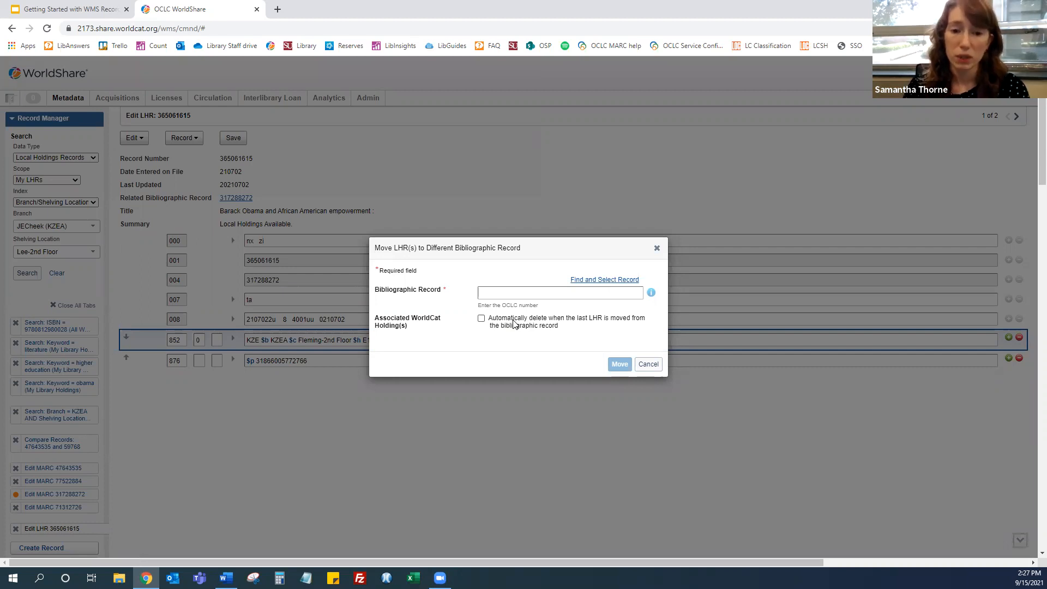
{"action": "left_click", "coordinate": [648, 364]}
Return to record 317288272 and reopen the Move All LHRs dialog to show the associated LBD option, then cancel
{"action": "left_click", "coordinate": [70, 494]}
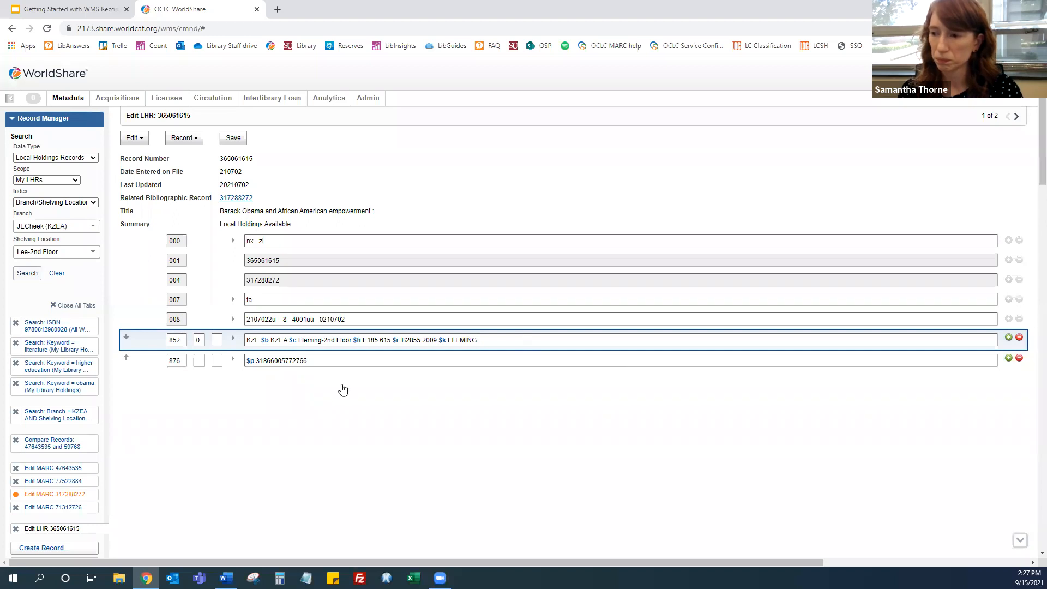
{"action": "scroll", "coordinate": [436, 357], "scroll_direction": "down", "scroll_amount": 1}
{"action": "scroll", "coordinate": [436, 358], "scroll_direction": "down", "scroll_amount": 20}
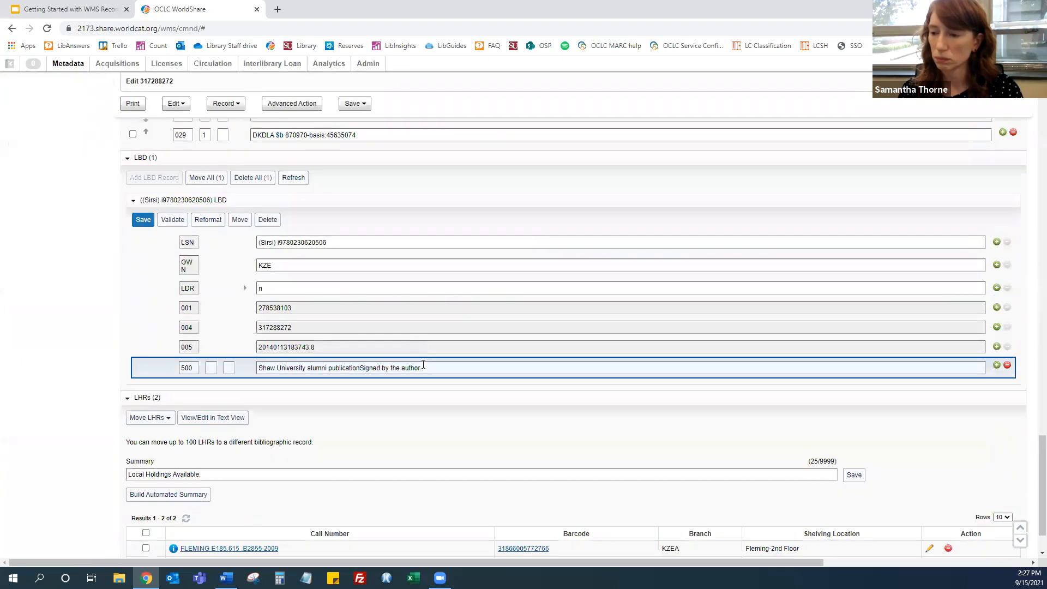
{"action": "left_click", "coordinate": [143, 353]}
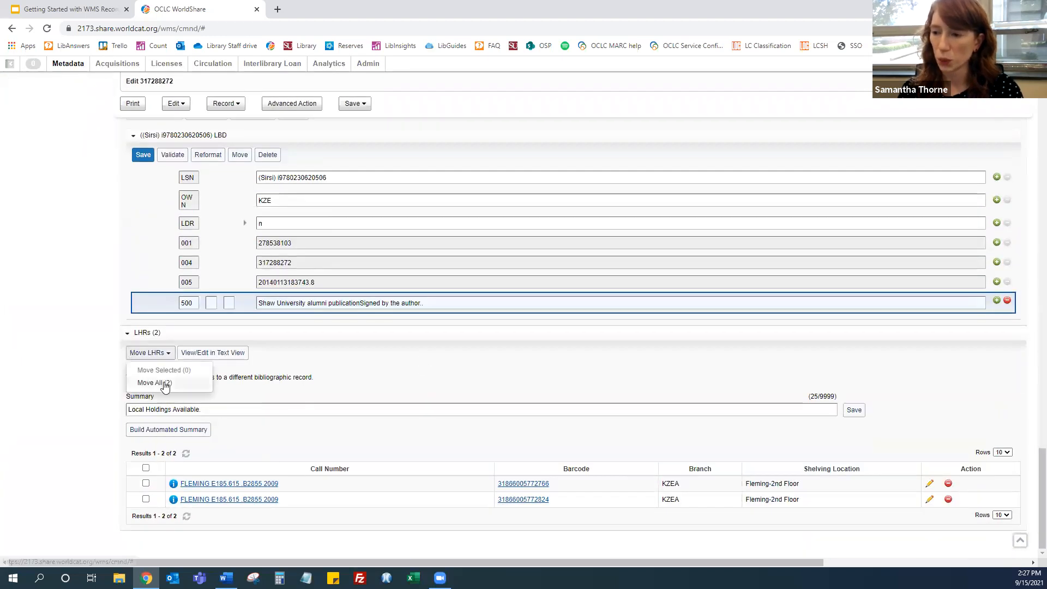
{"action": "left_click", "coordinate": [147, 382]}
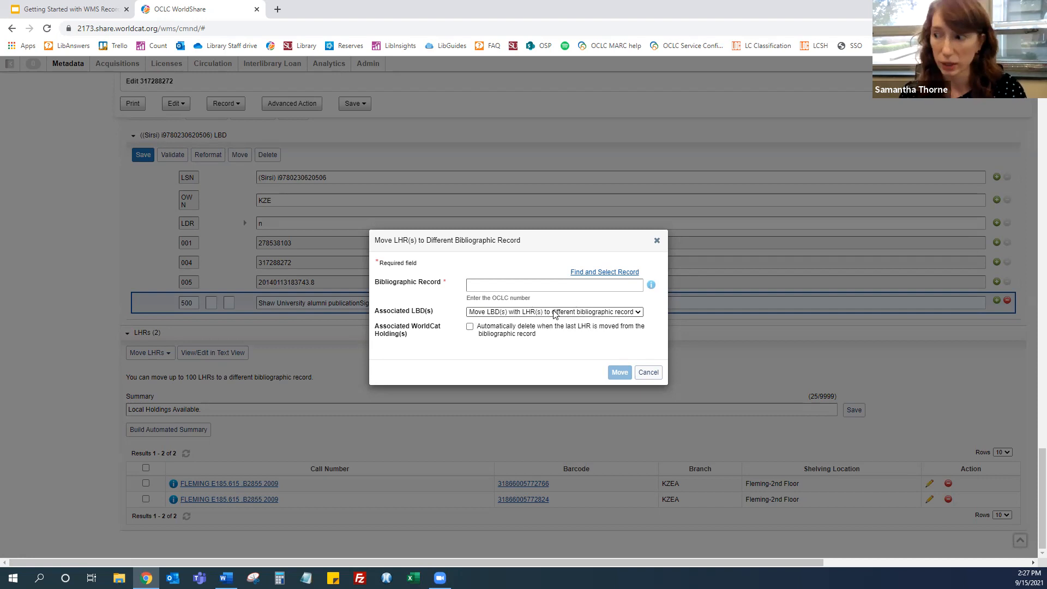
{"action": "left_click", "coordinate": [648, 373]}
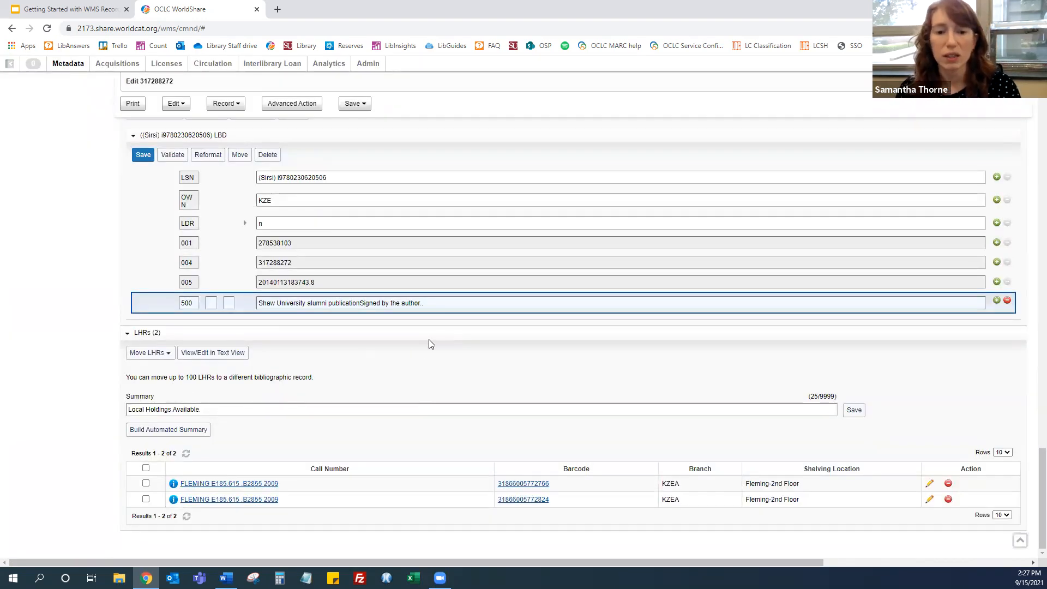
Collapse and re-expand the Other Records Linked to Work section at the top of the record
{"action": "scroll", "coordinate": [437, 338], "scroll_direction": "up", "scroll_amount": 20}
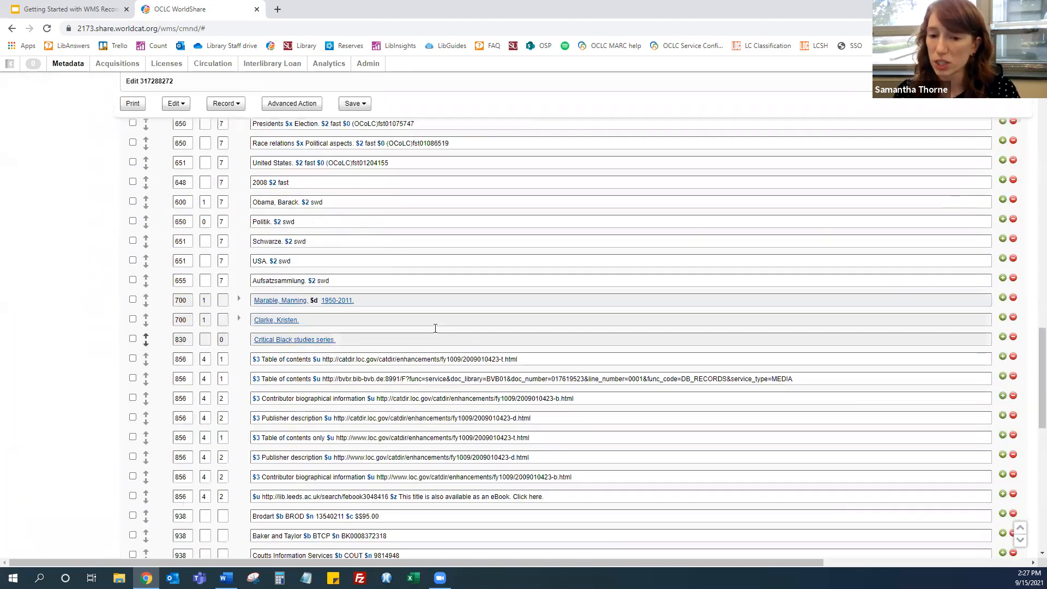
{"action": "scroll", "coordinate": [434, 330], "scroll_direction": "up", "scroll_amount": 3}
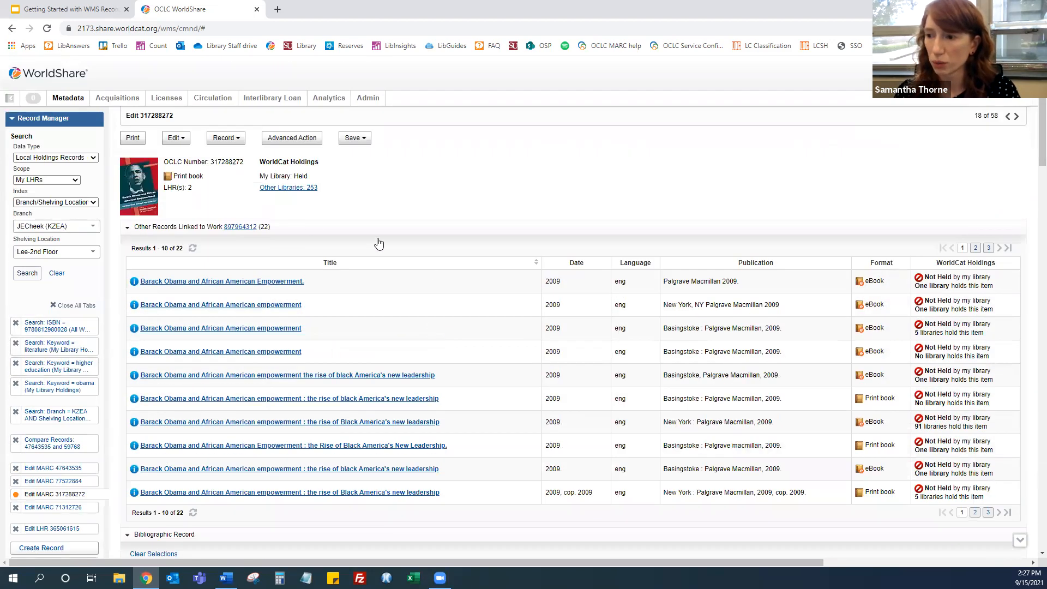
{"action": "left_click", "coordinate": [171, 228]}
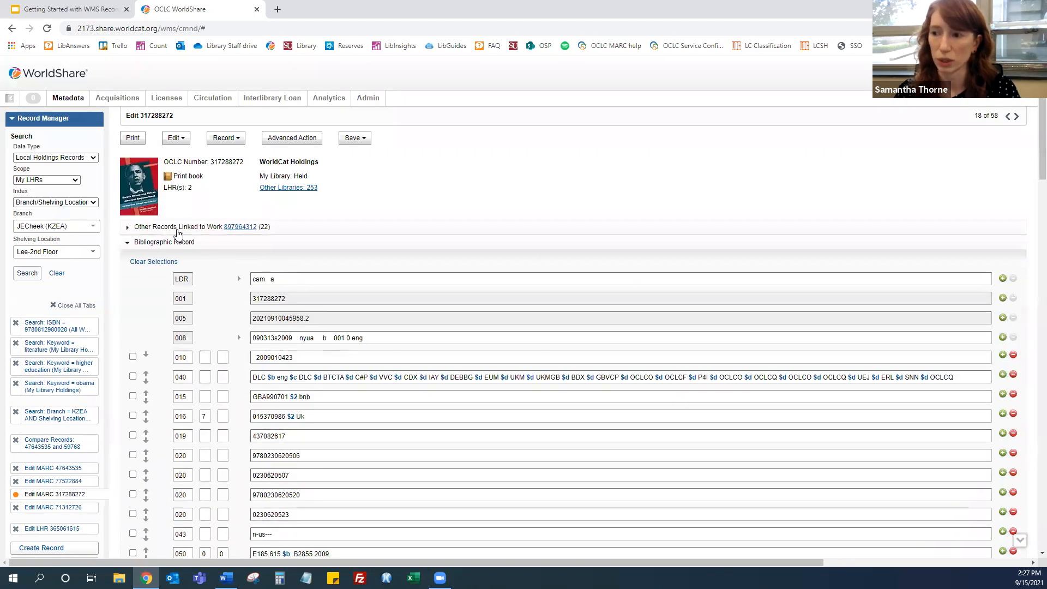
{"action": "left_click", "coordinate": [177, 229]}
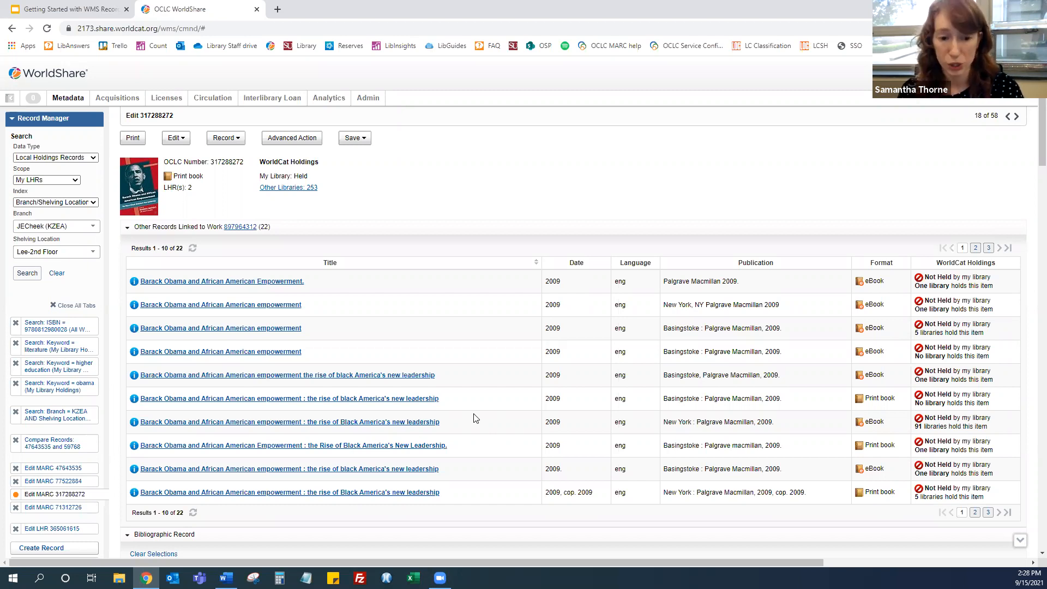
Switch to the Google Slides presentation, present from the Catalog Clean Up Tools slide, and advance through the summary slides
{"action": "left_click", "coordinate": [78, 11]}
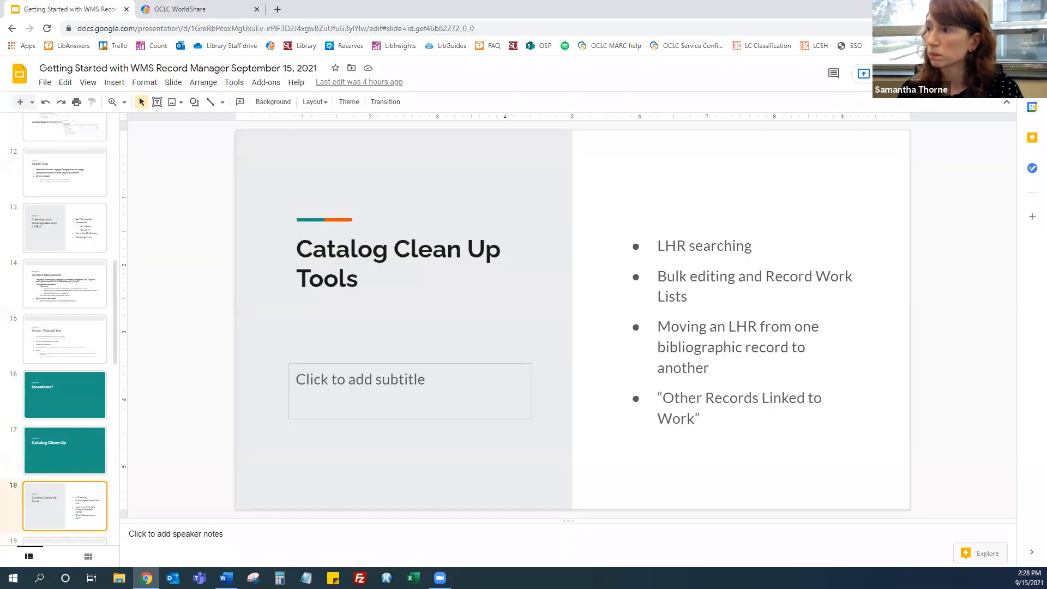
{"action": "key", "text": "ctrl+F5"}
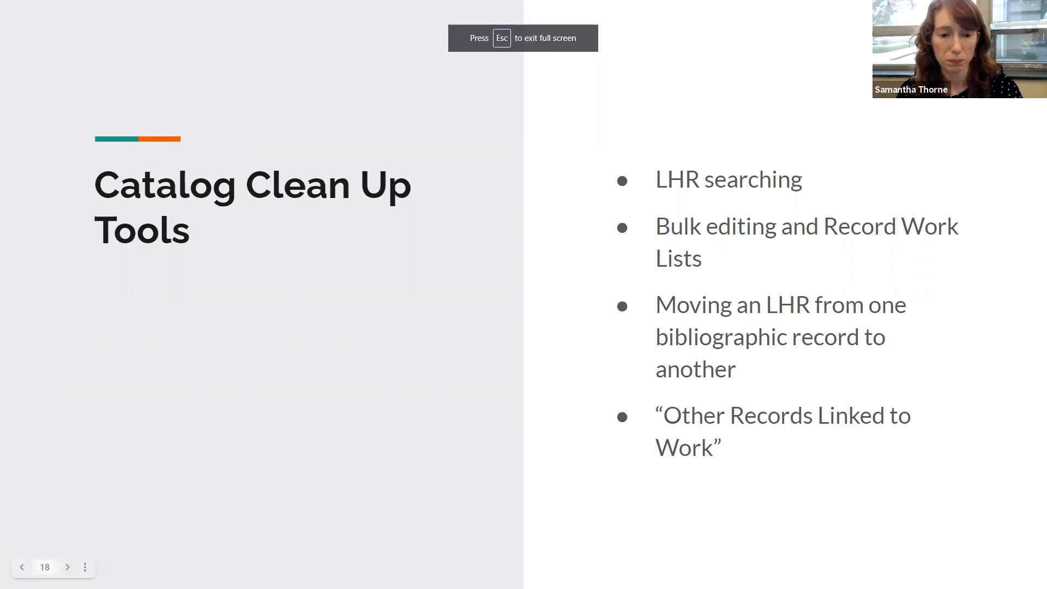
{"action": "left_click", "coordinate": [491, 357]}
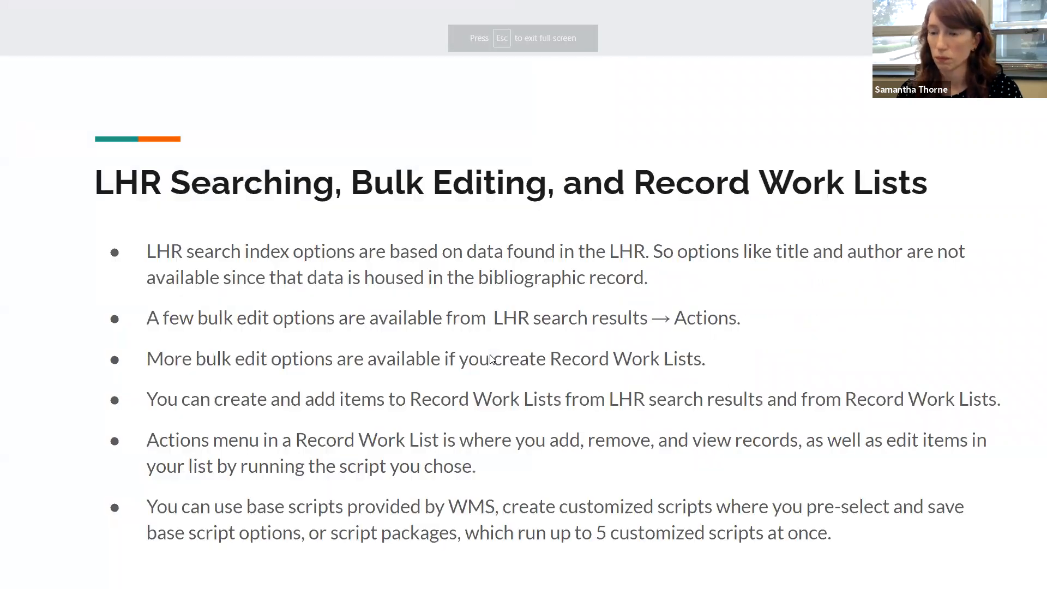
{"action": "left_click", "coordinate": [612, 379]}
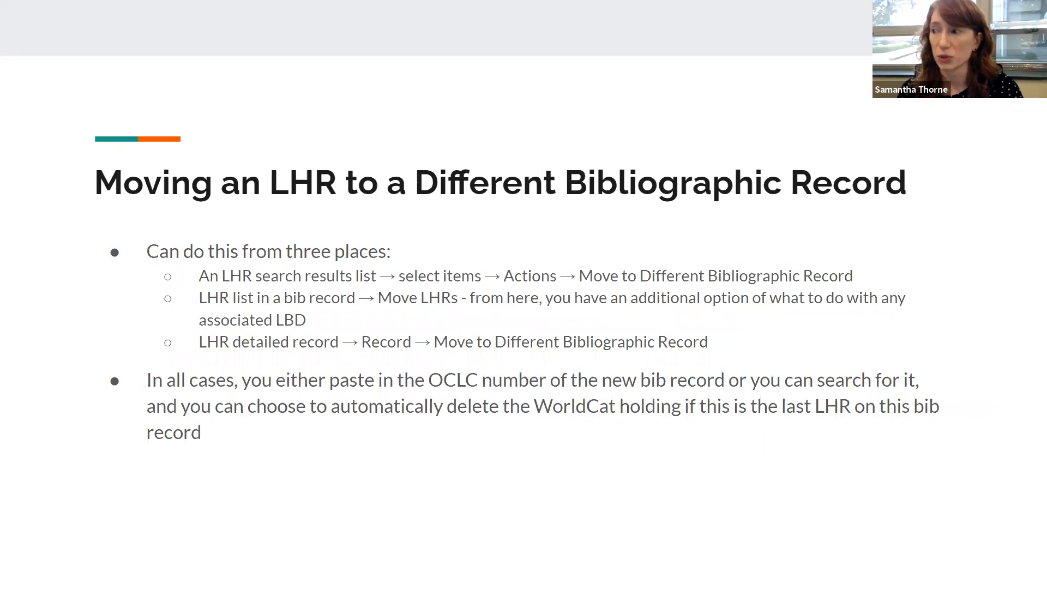
{"action": "key", "text": "Right"}
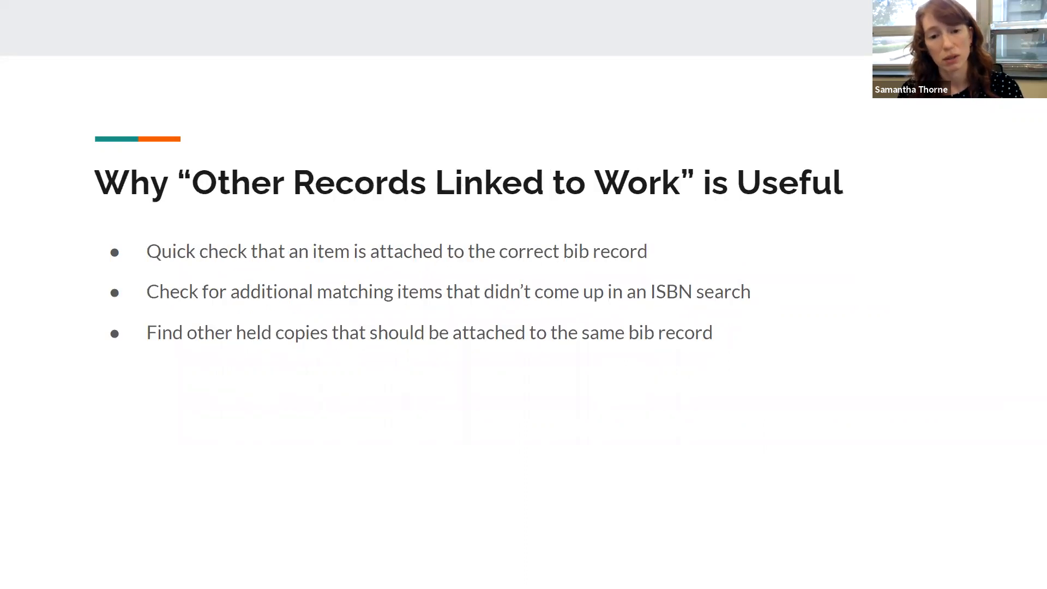
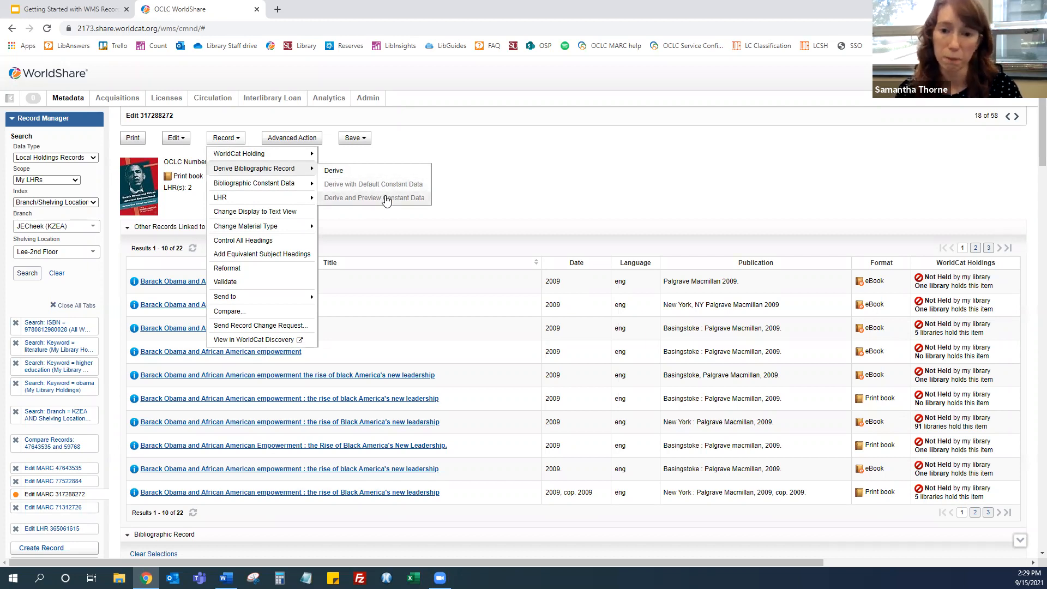
Derive a new bibliographic record from record 317288272 and scroll through the derived fields
{"action": "left_click", "coordinate": [243, 141]}
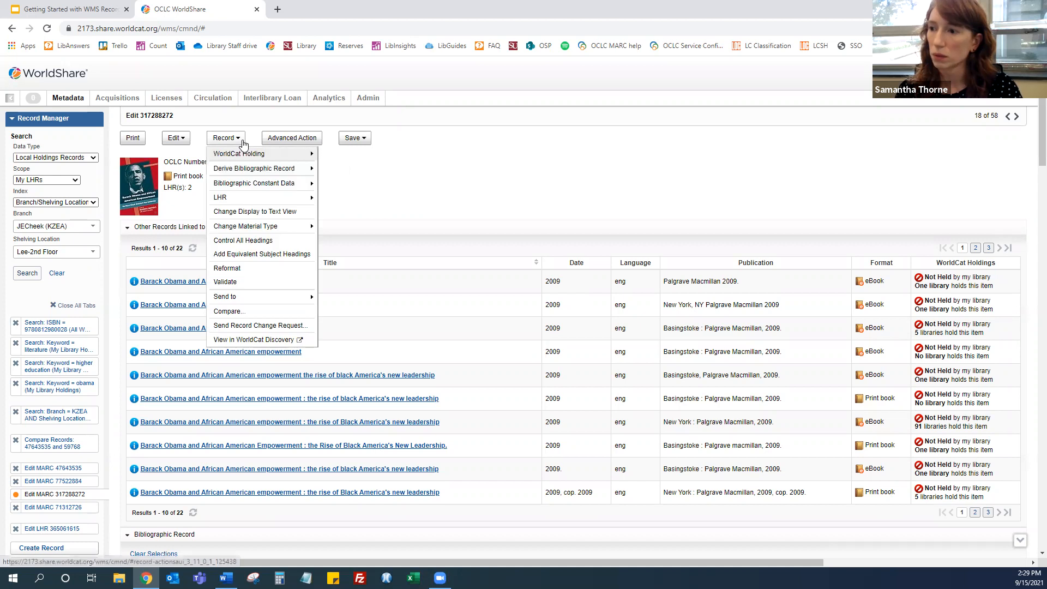
{"action": "mouse_move", "coordinate": [262, 169]}
{"action": "left_click", "coordinate": [344, 171]}
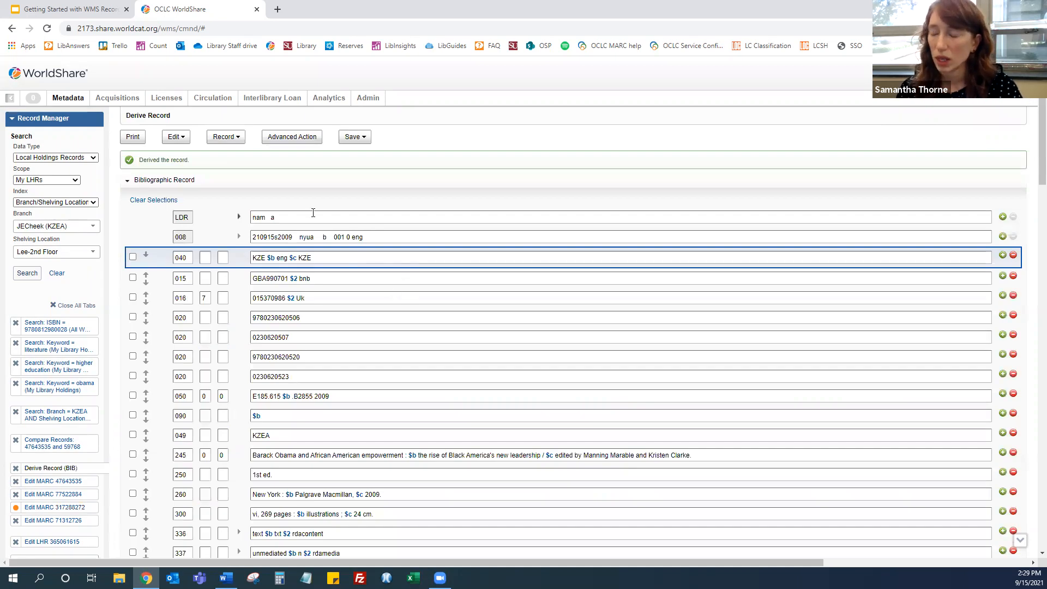
{"action": "scroll", "coordinate": [447, 363], "scroll_direction": "down", "scroll_amount": 15}
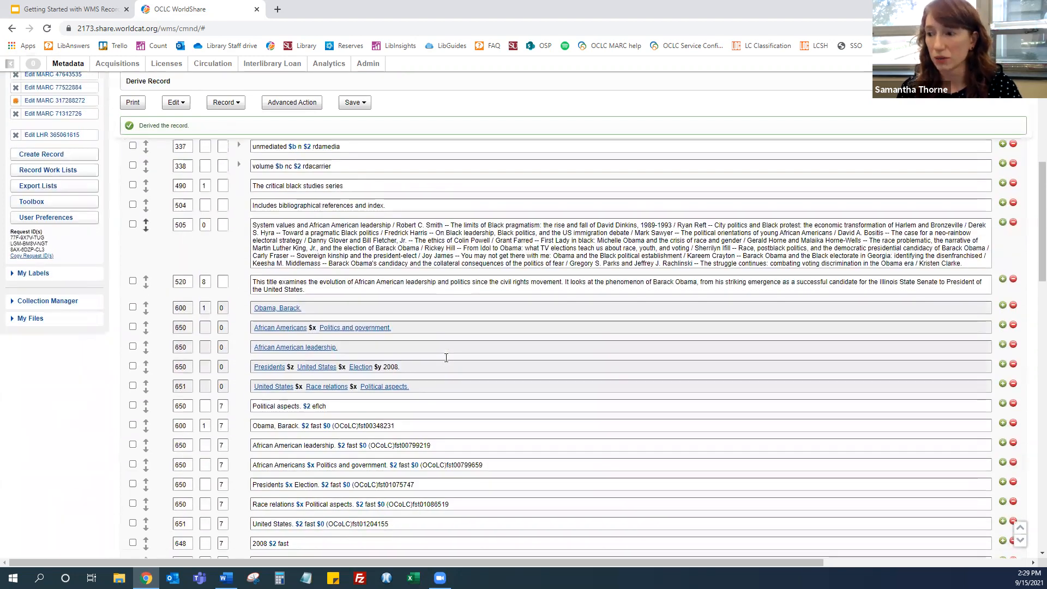
{"action": "scroll", "coordinate": [447, 363], "scroll_direction": "up", "scroll_amount": 15}
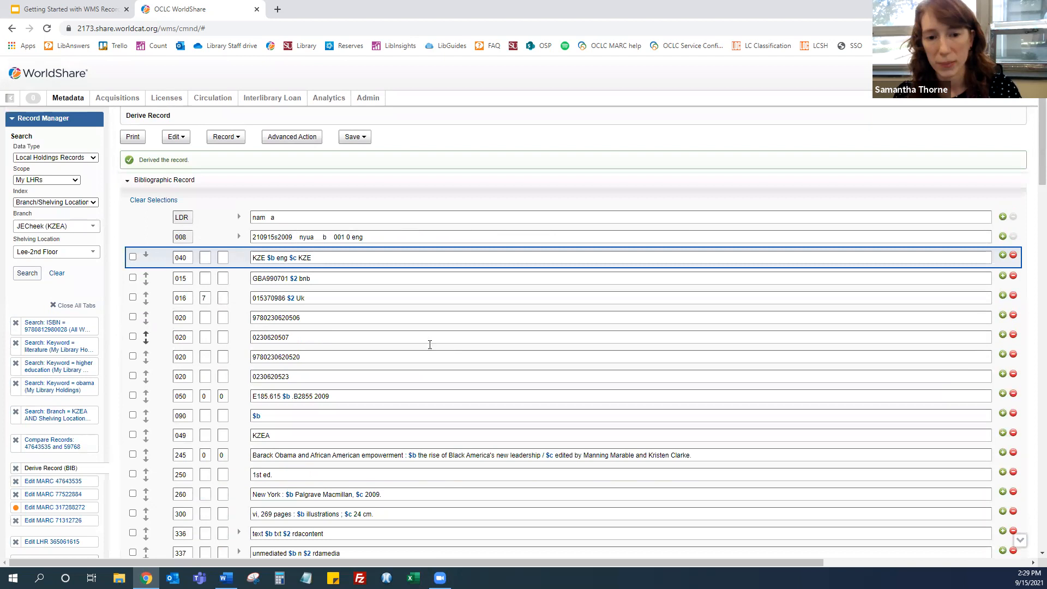
Create a new Book record with the MARC 21 View editor and RDA format
{"action": "left_click", "coordinate": [64, 350]}
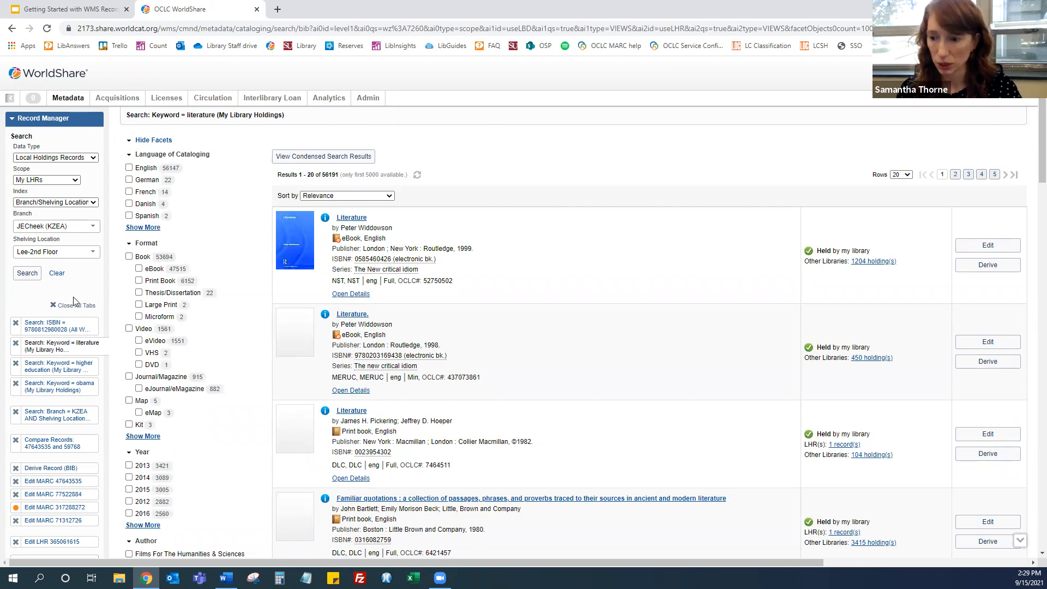
{"action": "scroll", "coordinate": [75, 300], "scroll_direction": "down", "scroll_amount": 5}
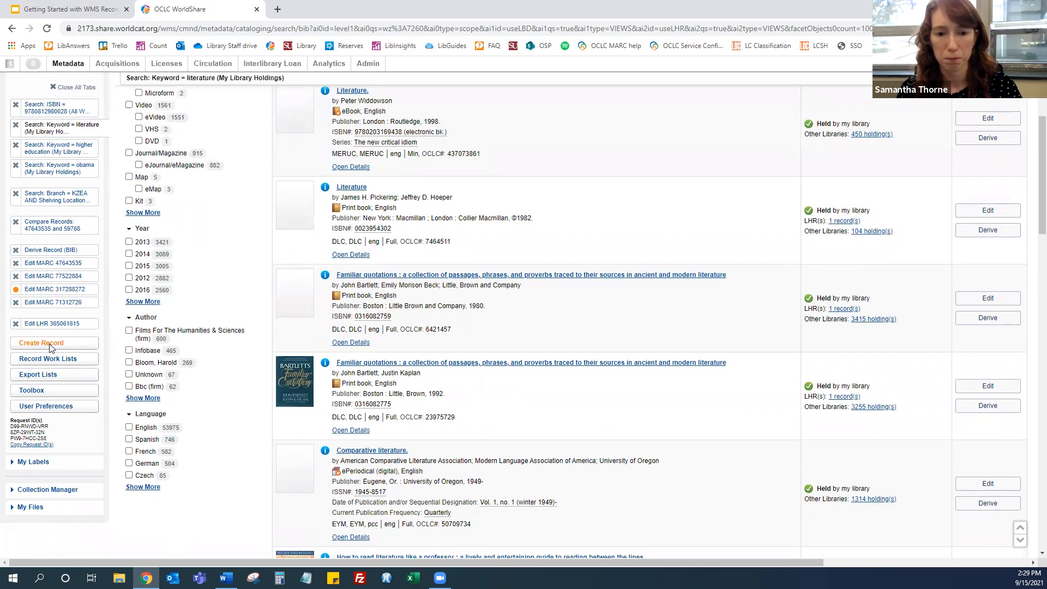
{"action": "left_click", "coordinate": [50, 346]}
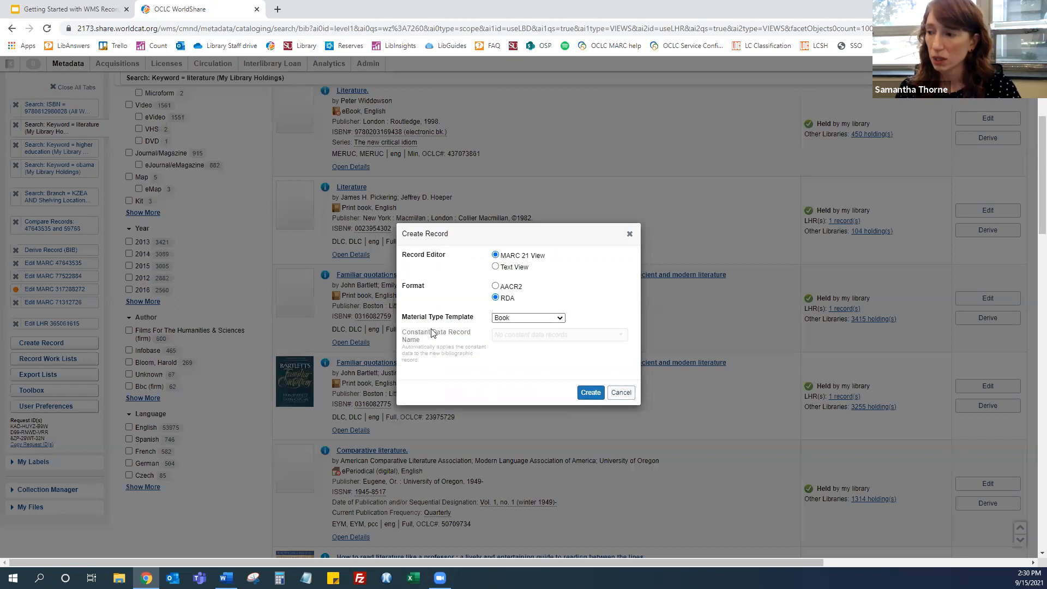
{"action": "left_click", "coordinate": [522, 316]}
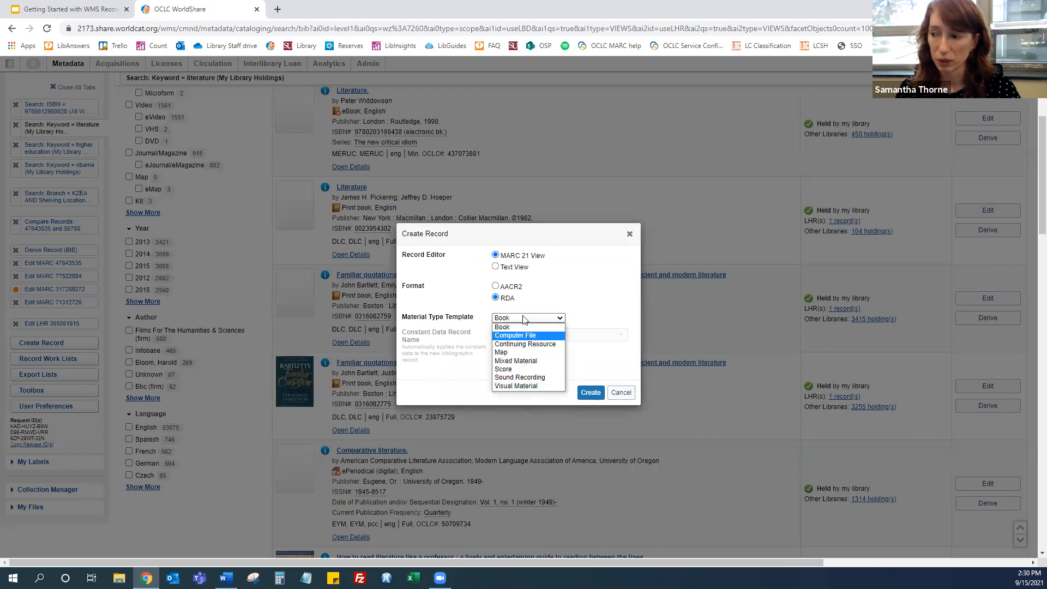
{"action": "left_click", "coordinate": [586, 291]}
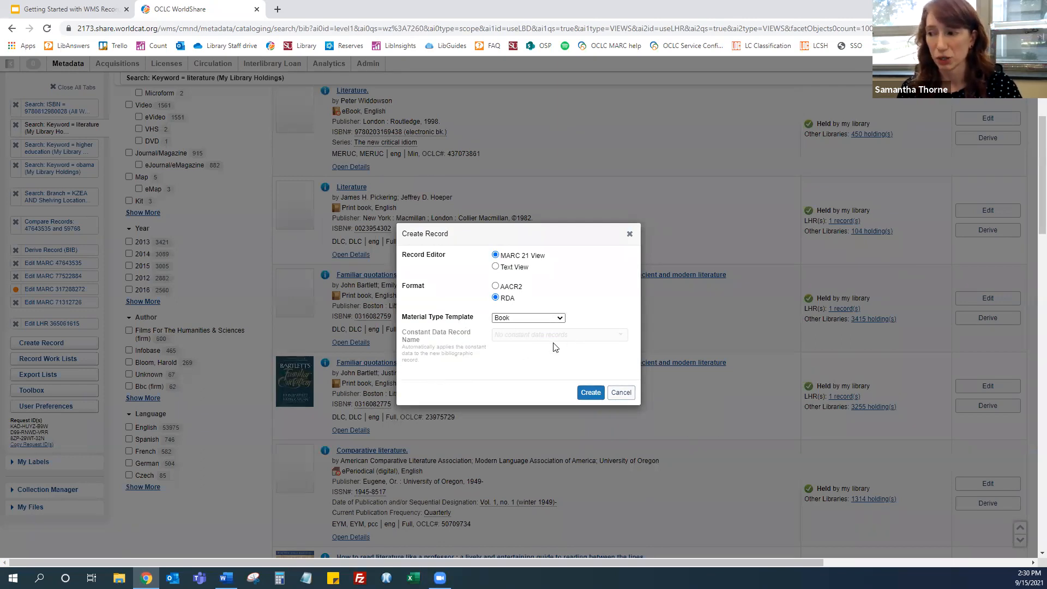
{"action": "left_click", "coordinate": [590, 393]}
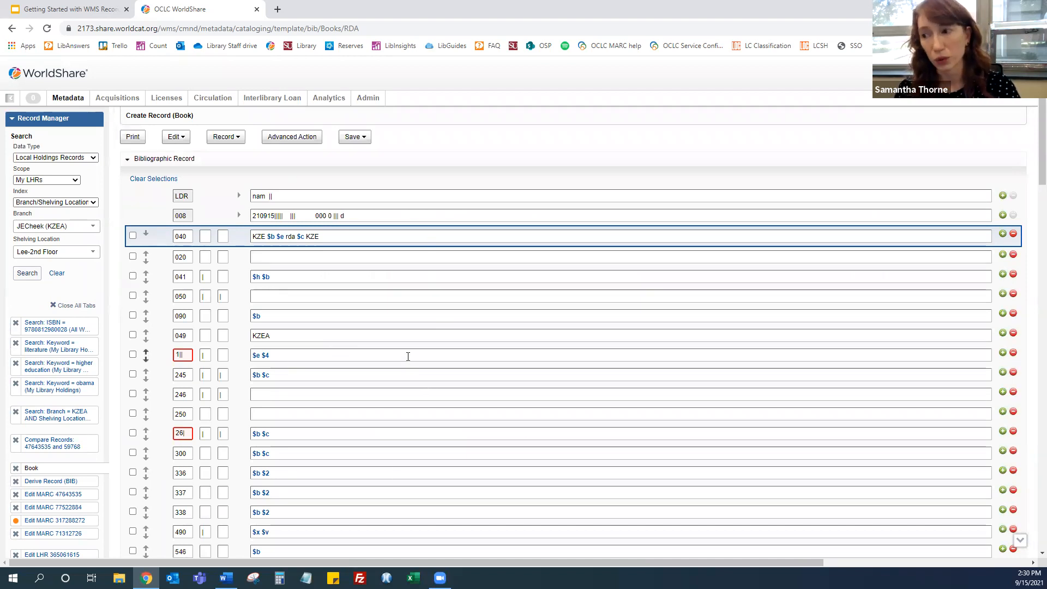
{"action": "scroll", "coordinate": [408, 357], "scroll_direction": "down", "scroll_amount": 1}
{"action": "scroll", "coordinate": [408, 357], "scroll_direction": "up", "scroll_amount": 1}
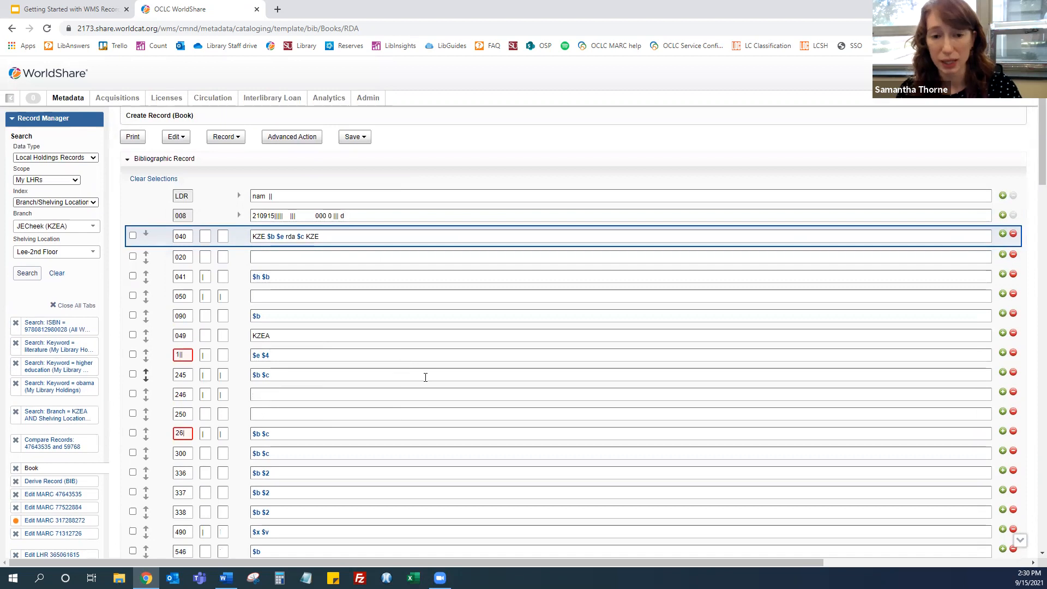
Open the new record's Save options to review them, including Save In-Progress Record
{"action": "left_click", "coordinate": [353, 139]}
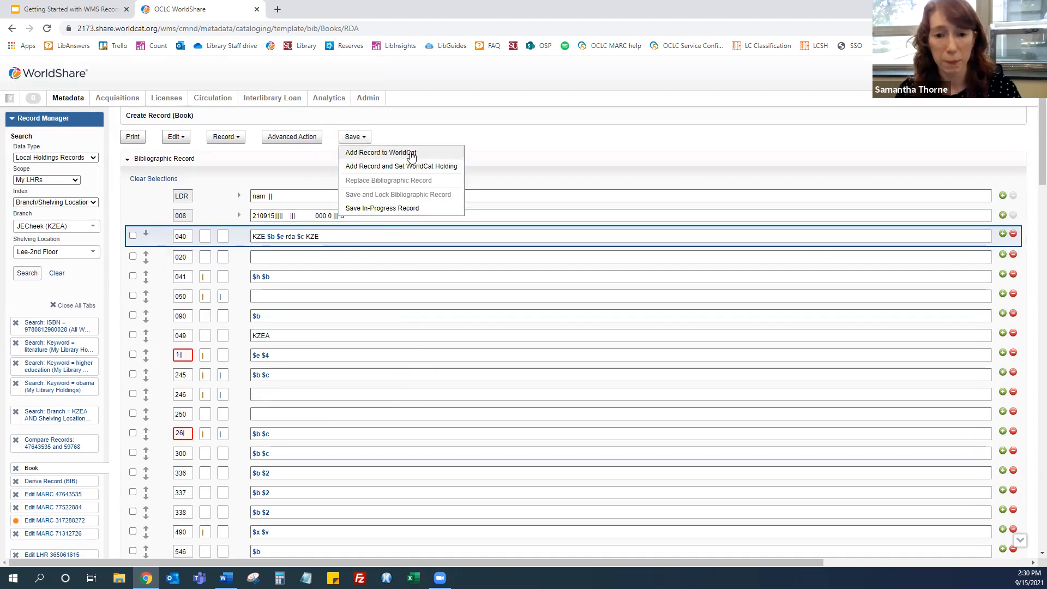
{"action": "left_click", "coordinate": [355, 139]}
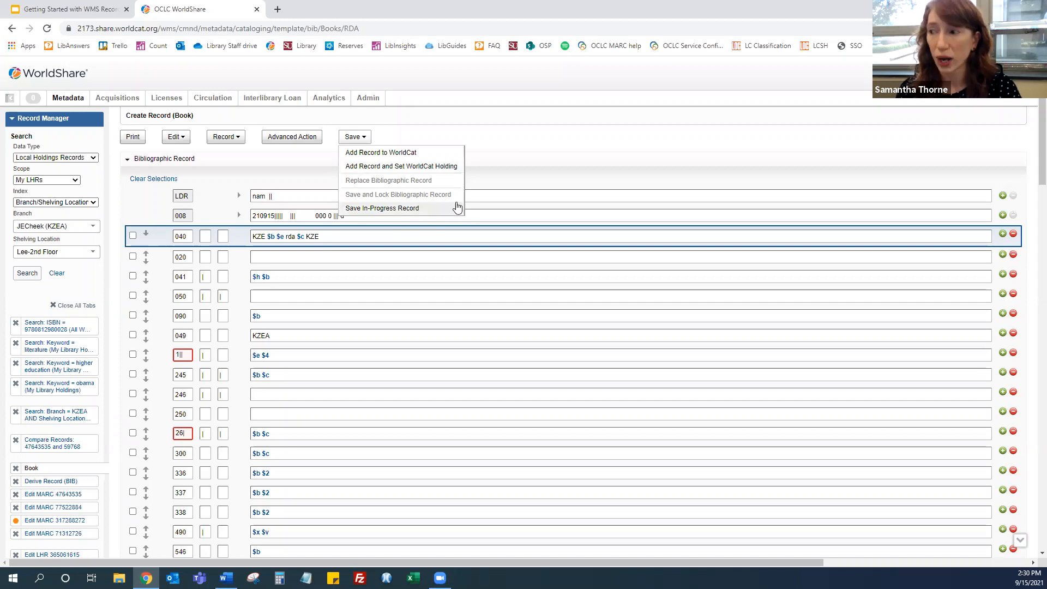
{"action": "left_click", "coordinate": [457, 208]}
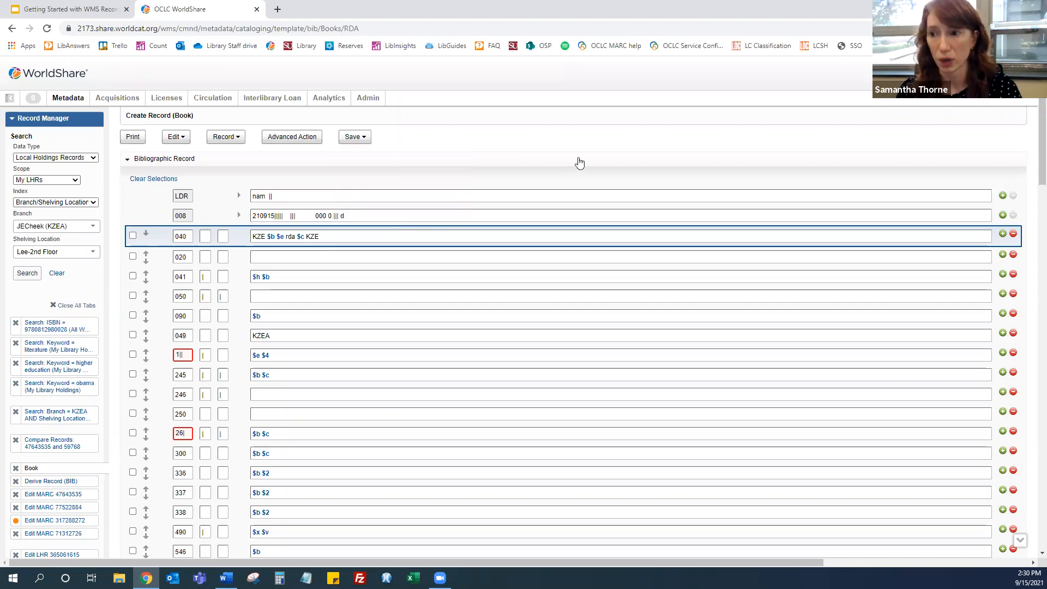
Set the search Data Type to Bibliographic Records and the Scope to Saved - In Progress
{"action": "left_click", "coordinate": [52, 158]}
{"action": "left_click", "coordinate": [53, 167]}
{"action": "left_click", "coordinate": [48, 180]}
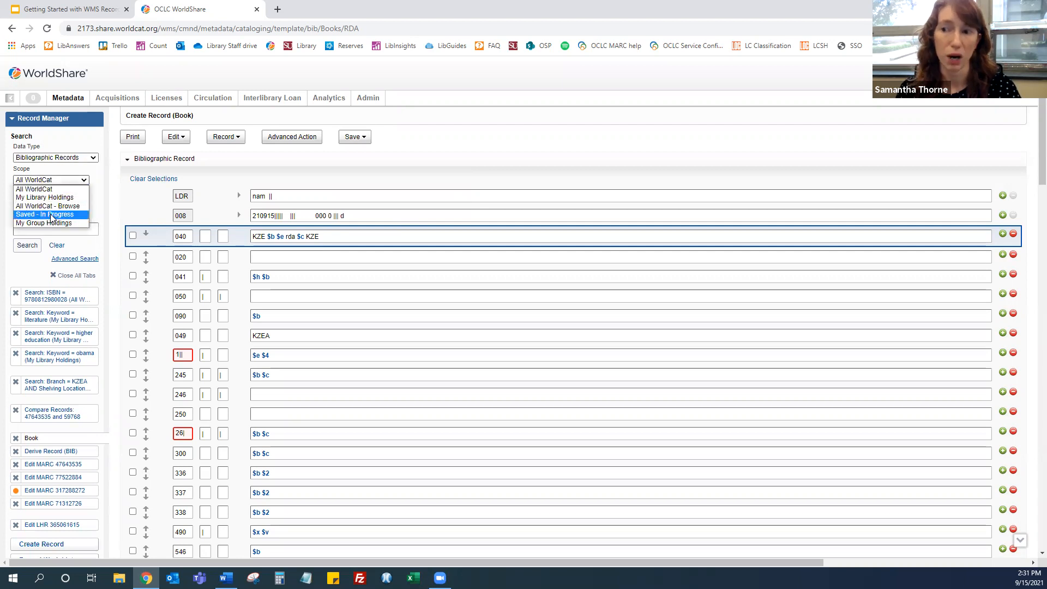
{"action": "left_click", "coordinate": [52, 216]}
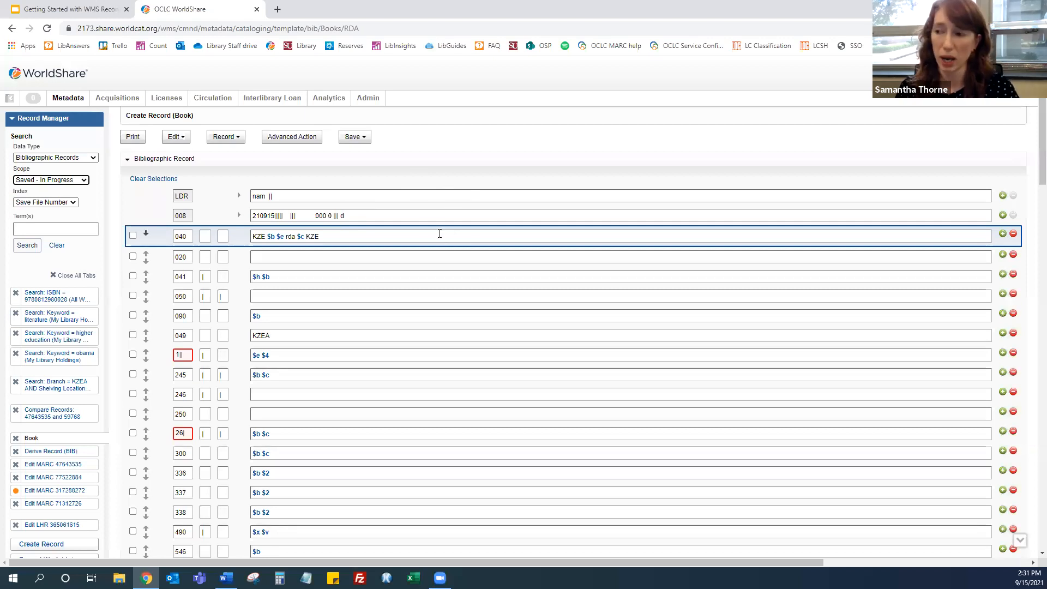
Open the Record options to view the Change Material Type choices, then close the menu
{"action": "left_click", "coordinate": [354, 137]}
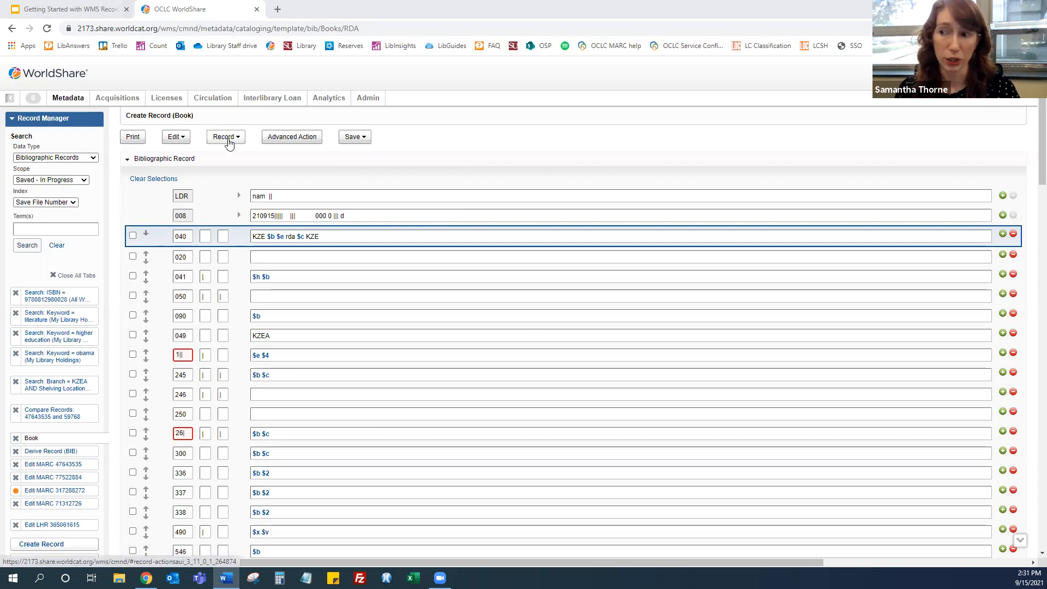
{"action": "left_click", "coordinate": [236, 138]}
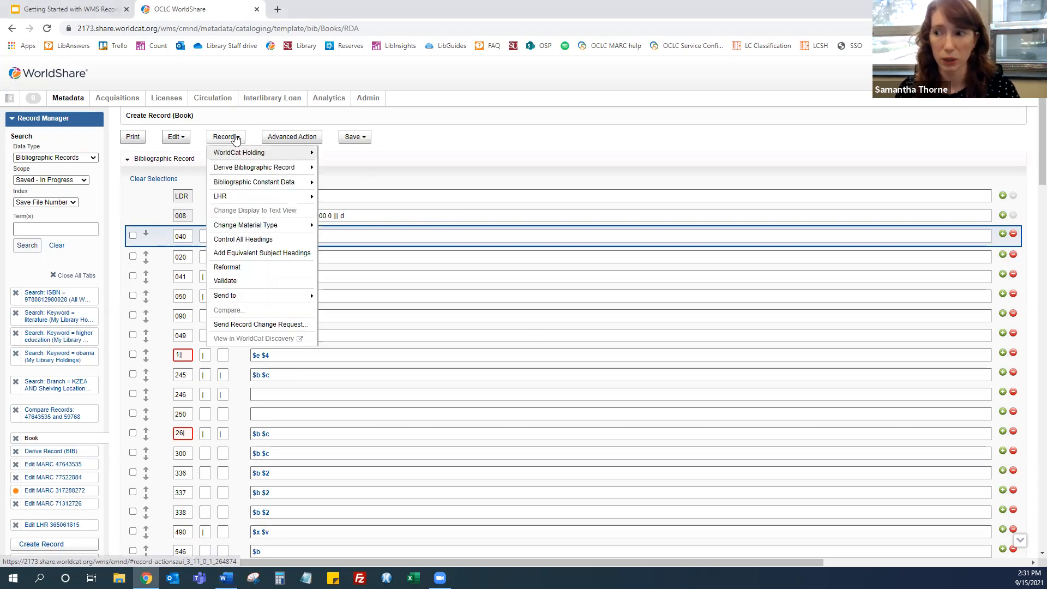
{"action": "mouse_move", "coordinate": [292, 225]}
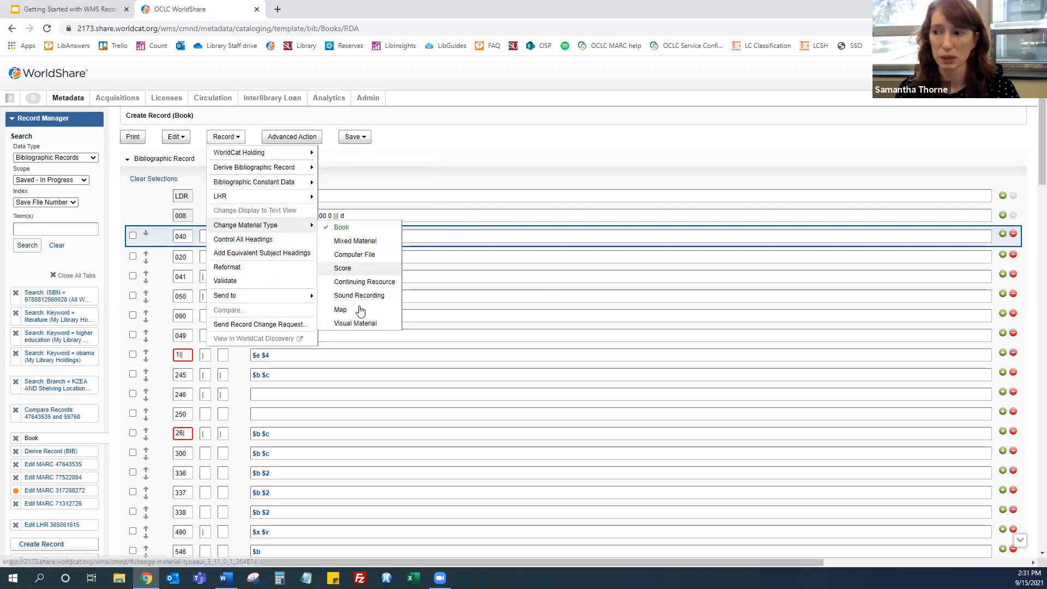
{"action": "left_click", "coordinate": [468, 159]}
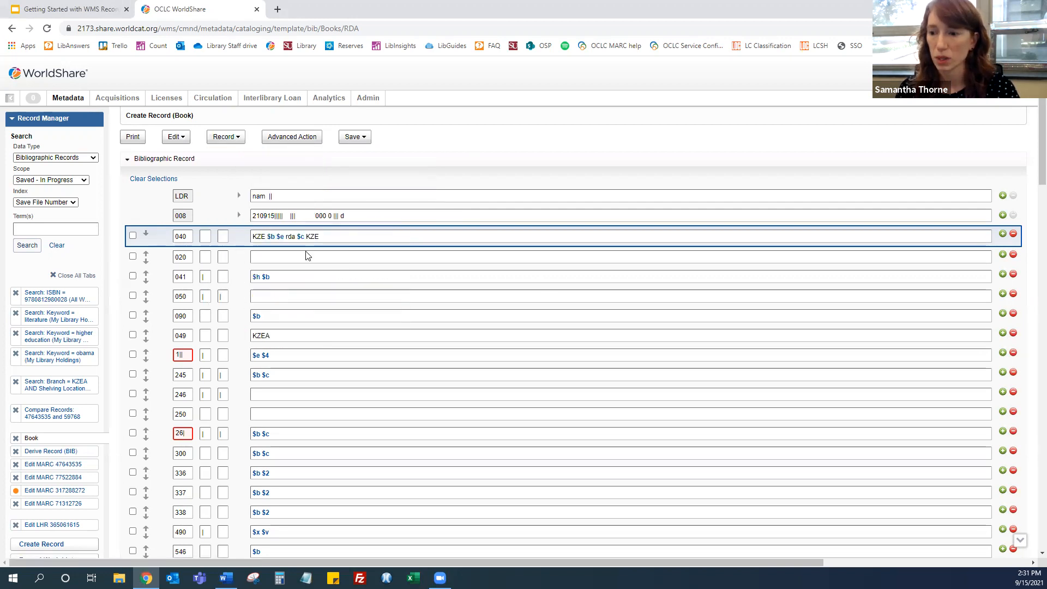
Return to the derived record and scroll through its fields
{"action": "left_click", "coordinate": [64, 452]}
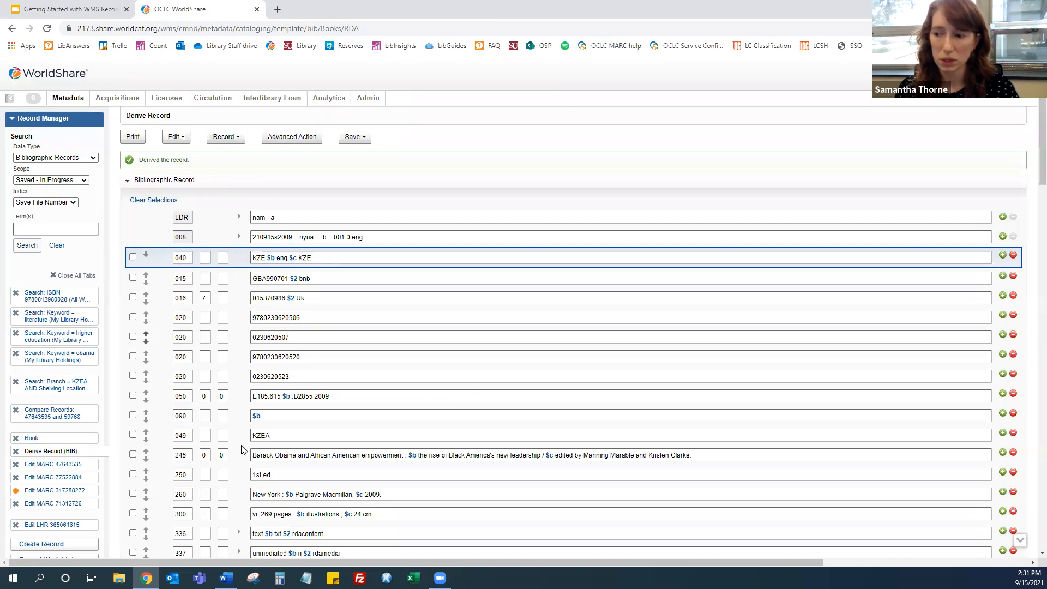
{"action": "scroll", "coordinate": [241, 449], "scroll_direction": "down", "scroll_amount": 4}
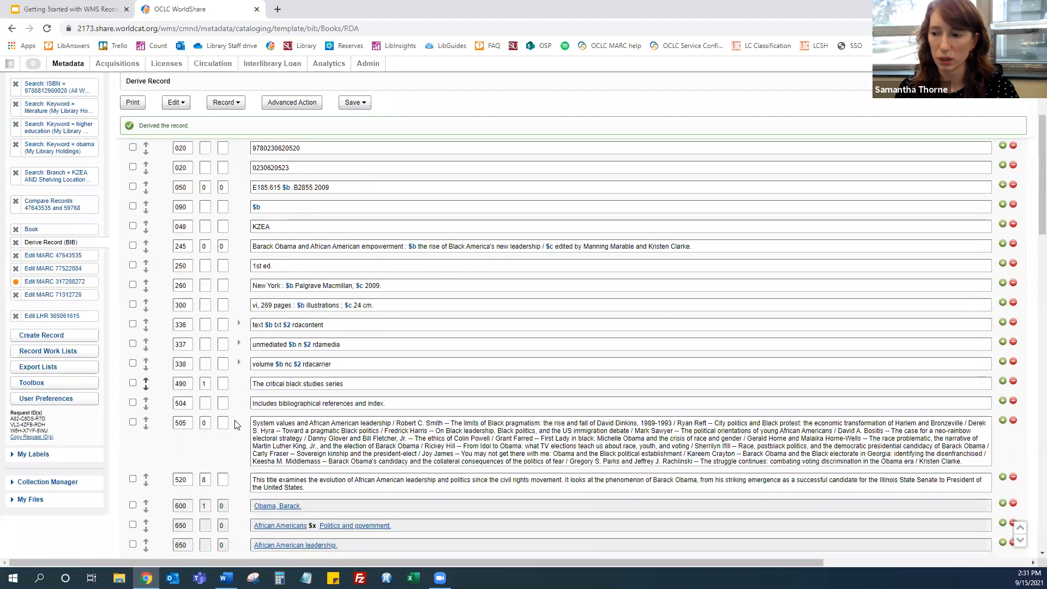
{"action": "scroll", "coordinate": [238, 425], "scroll_direction": "down", "scroll_amount": 9}
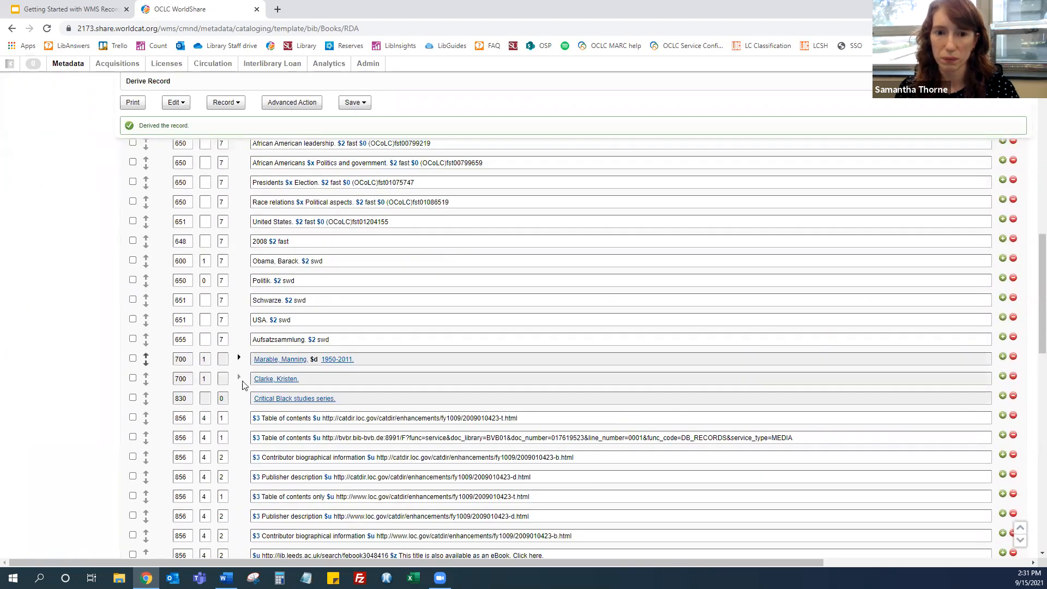
{"action": "scroll", "coordinate": [242, 292], "scroll_direction": "up", "scroll_amount": 5}
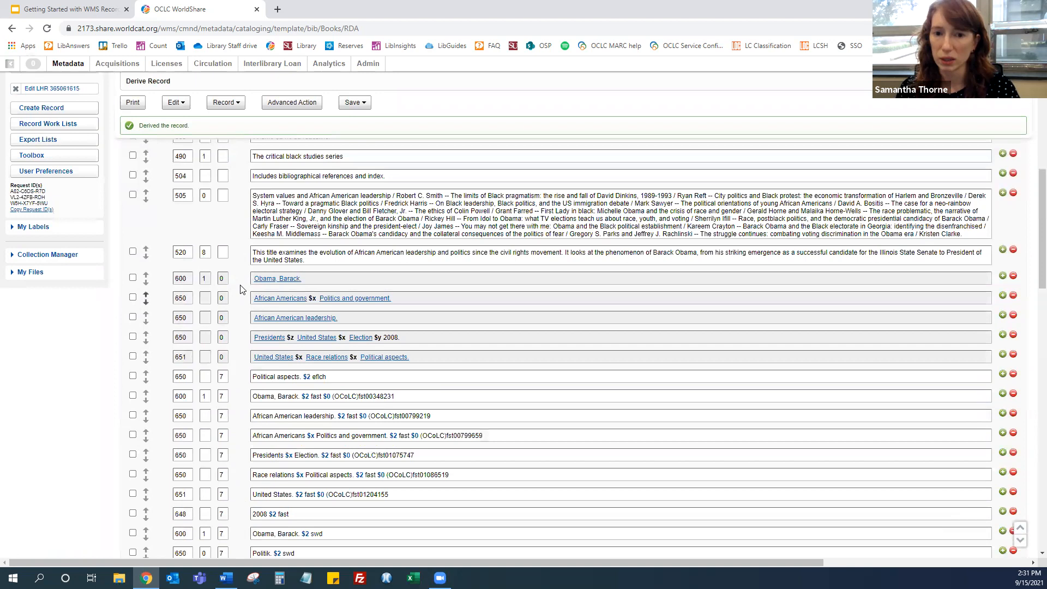
{"action": "scroll", "coordinate": [243, 289], "scroll_direction": "up", "scroll_amount": 8}
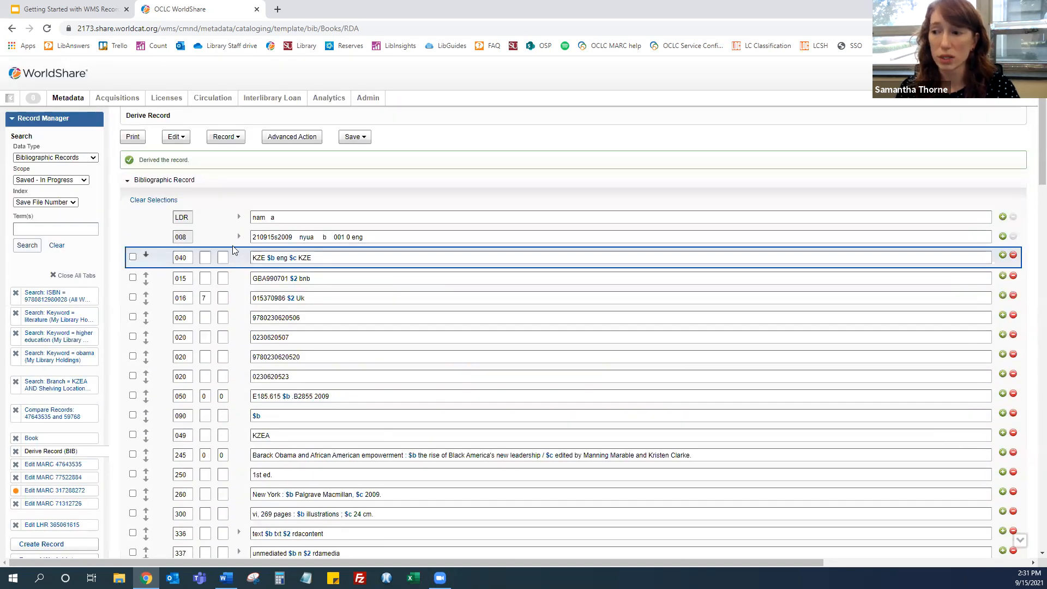
Expand the 008 field's fixed-field editor to review its values, then cancel it
{"action": "left_click", "coordinate": [239, 236]}
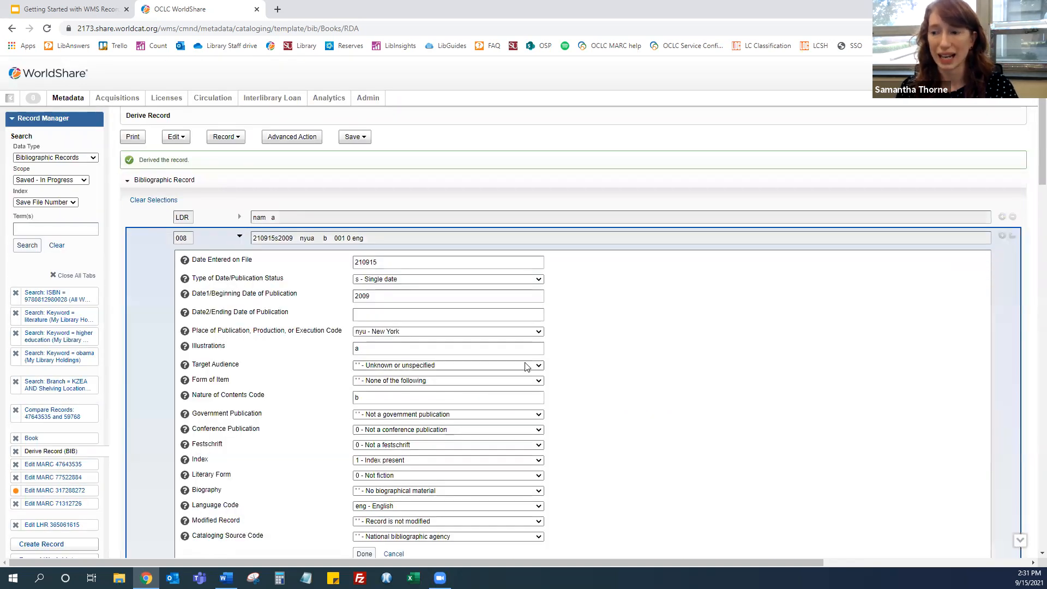
{"action": "scroll", "coordinate": [535, 343], "scroll_direction": "down", "scroll_amount": 1}
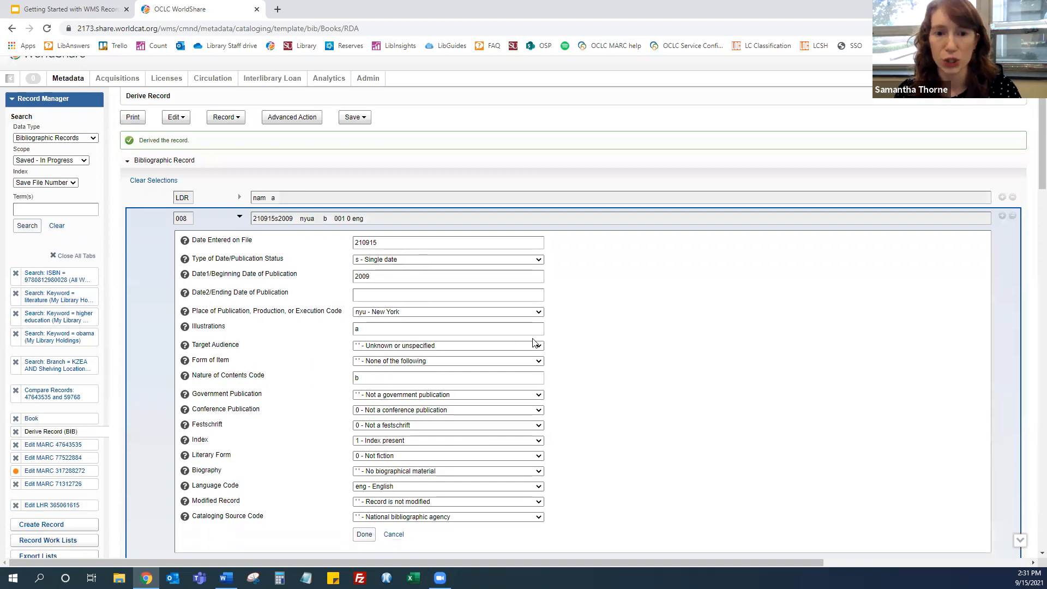
{"action": "scroll", "coordinate": [534, 342], "scroll_direction": "down", "scroll_amount": 1}
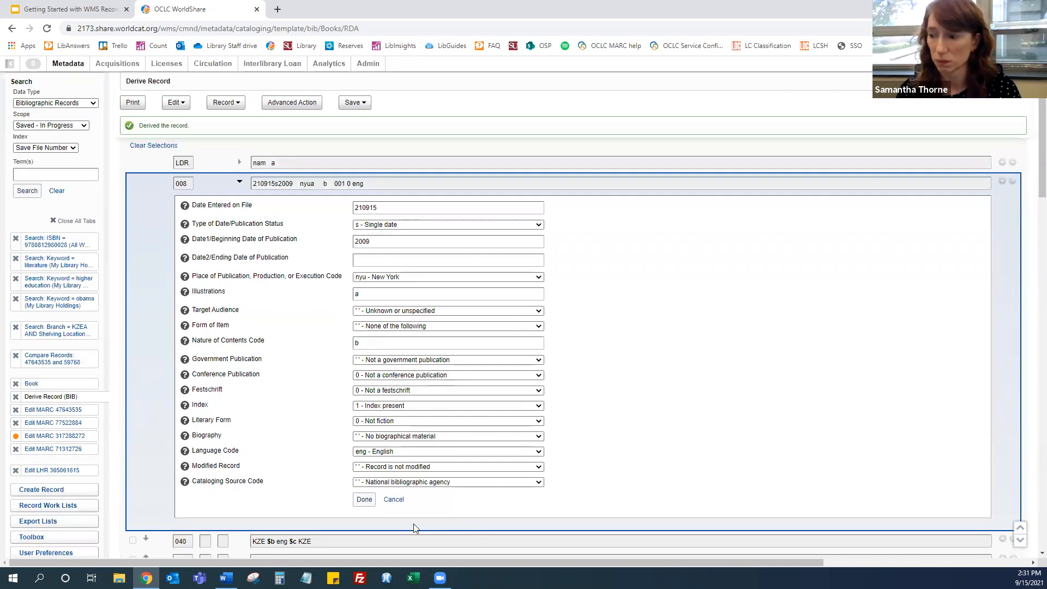
{"action": "left_click", "coordinate": [390, 500]}
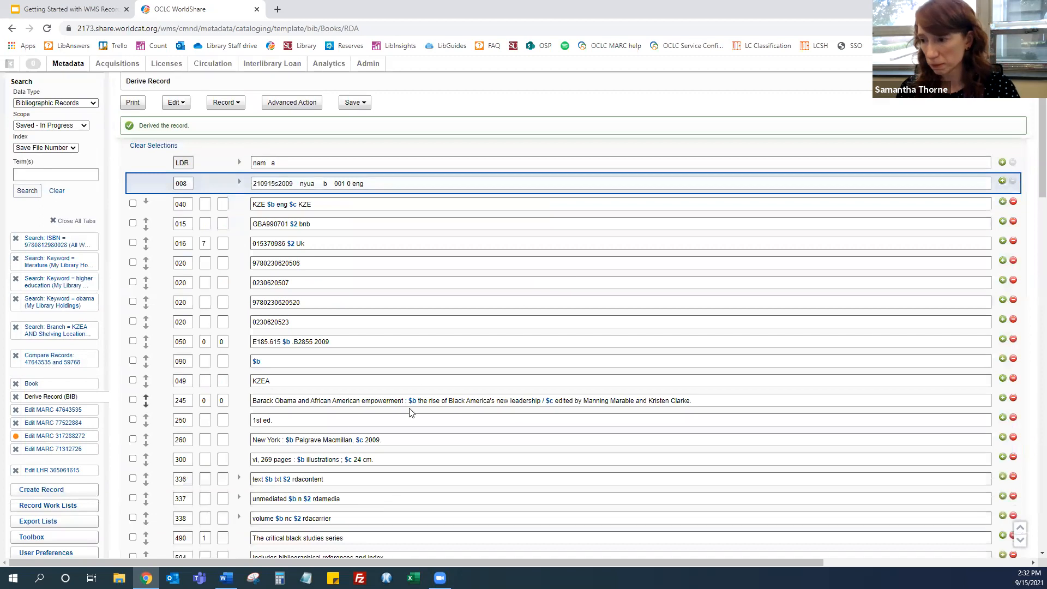
Open the MARC Tooltip field help for the 245 title statement field and place the cursor in that field
{"action": "right_click", "coordinate": [428, 401]}
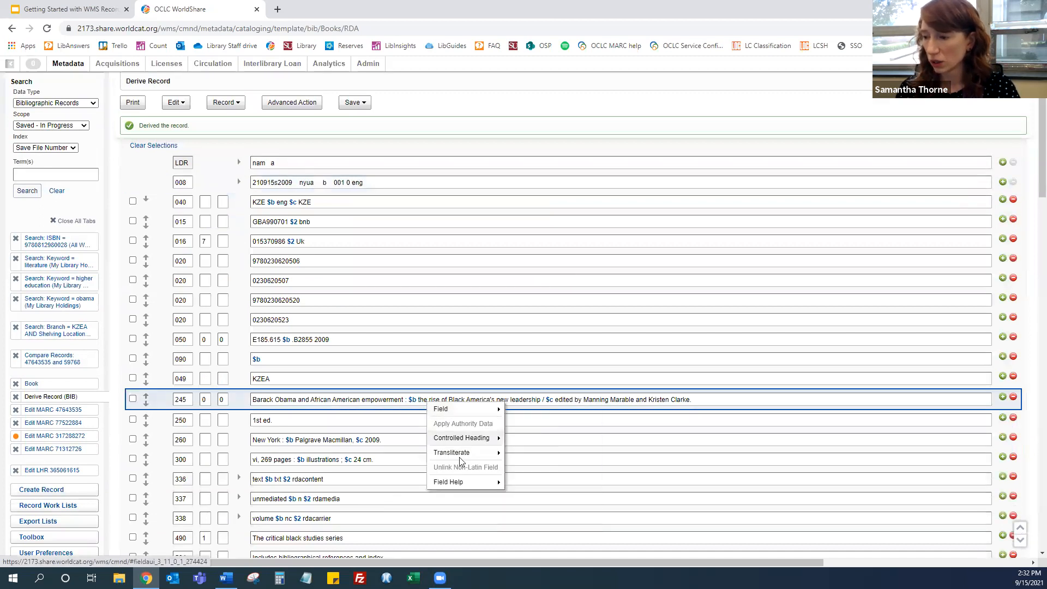
{"action": "mouse_move", "coordinate": [461, 484]}
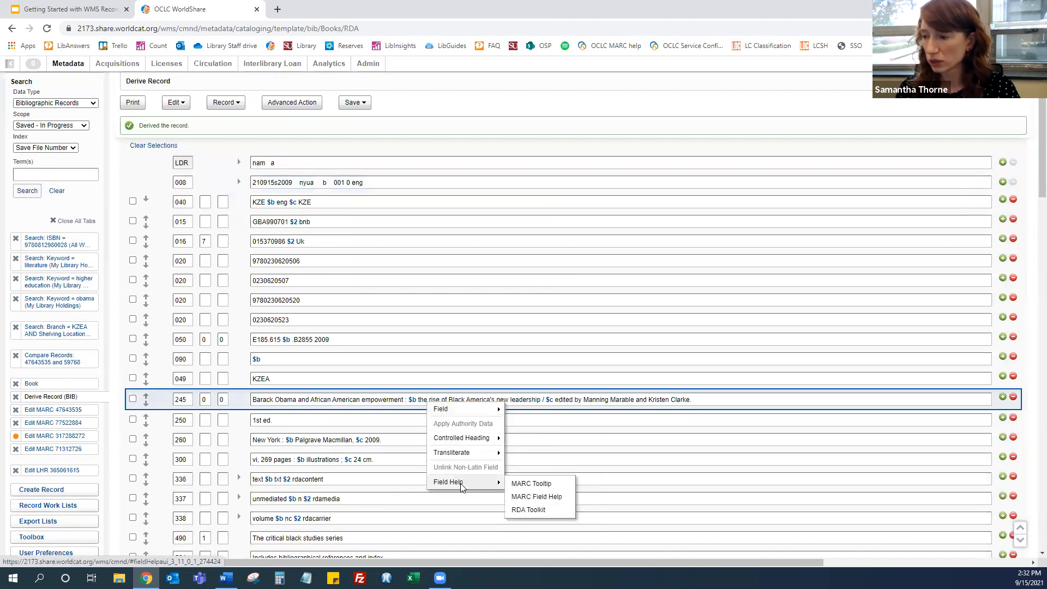
{"action": "left_click", "coordinate": [532, 484]}
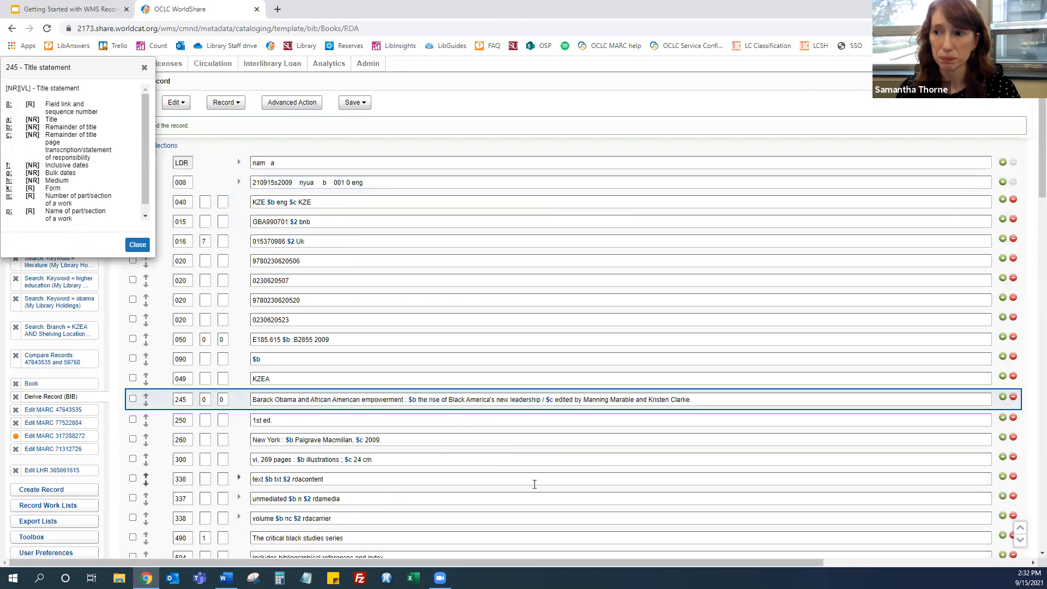
{"action": "left_click", "coordinate": [138, 245]}
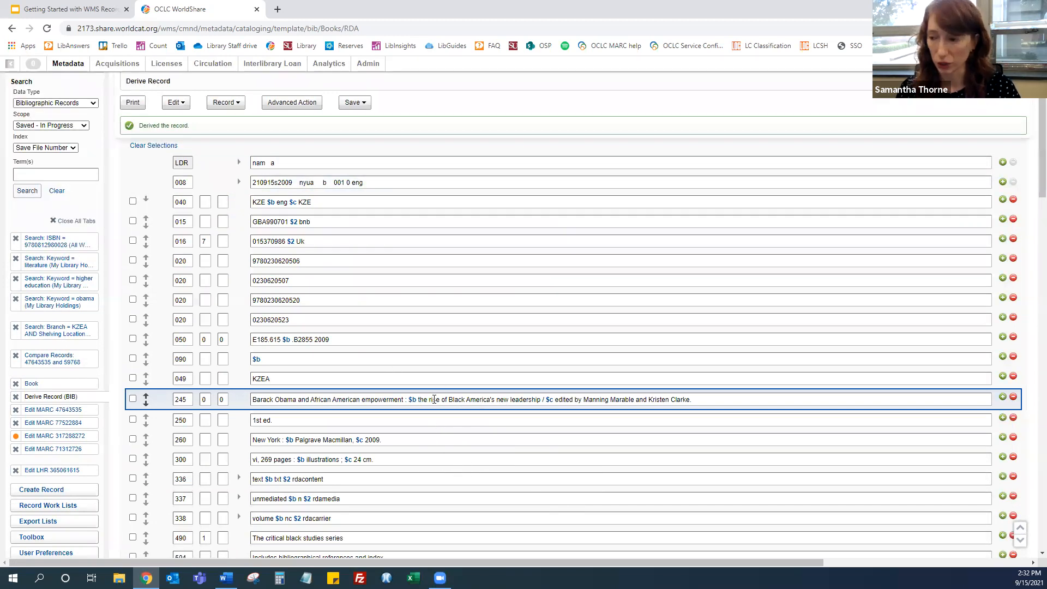
{"action": "left_click", "coordinate": [435, 400], "text": "shift"}
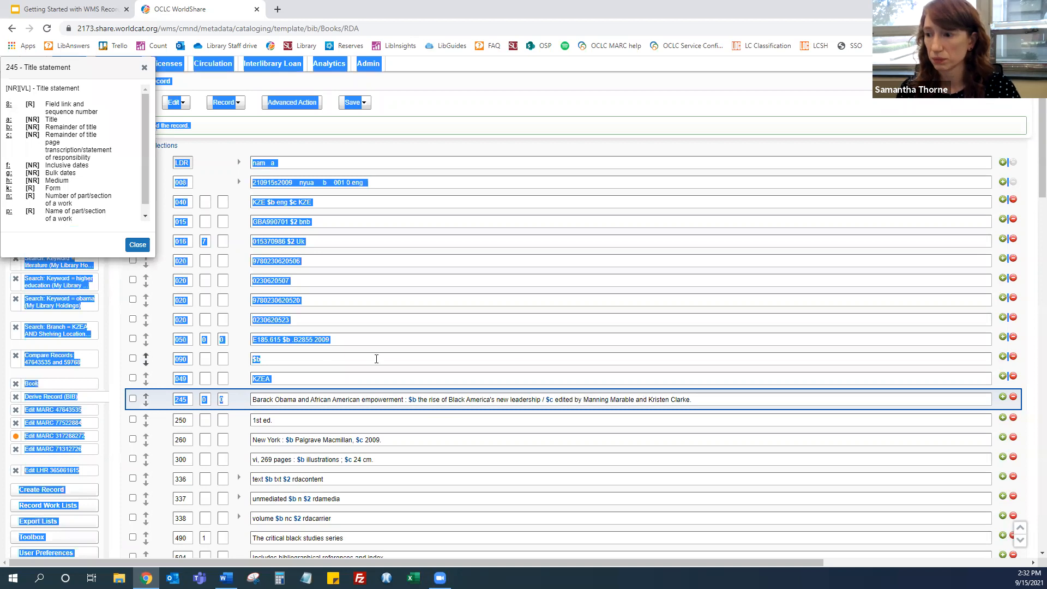
{"action": "left_click", "coordinate": [398, 400]}
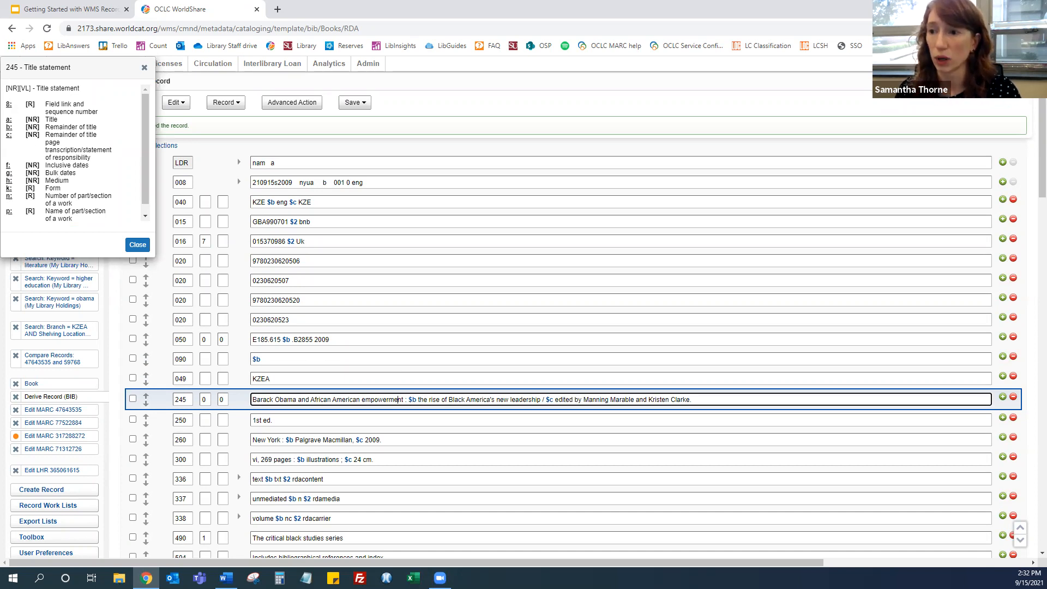
Insert subfield $c into the 245 field from the MARC Tooltip list, then close the tooltip
{"action": "left_click", "coordinate": [9, 135]}
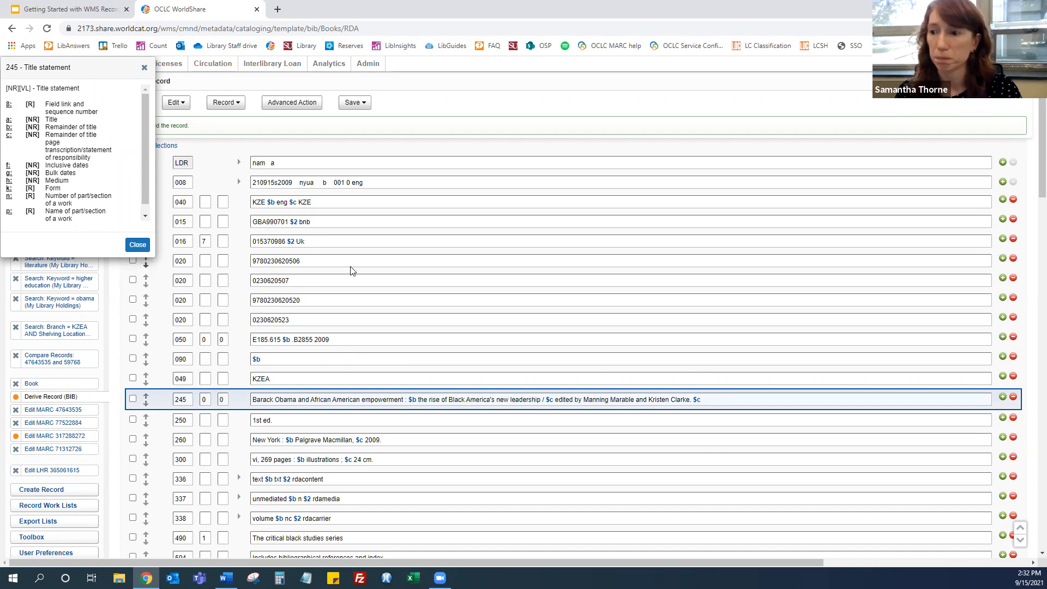
{"action": "left_click", "coordinate": [137, 244]}
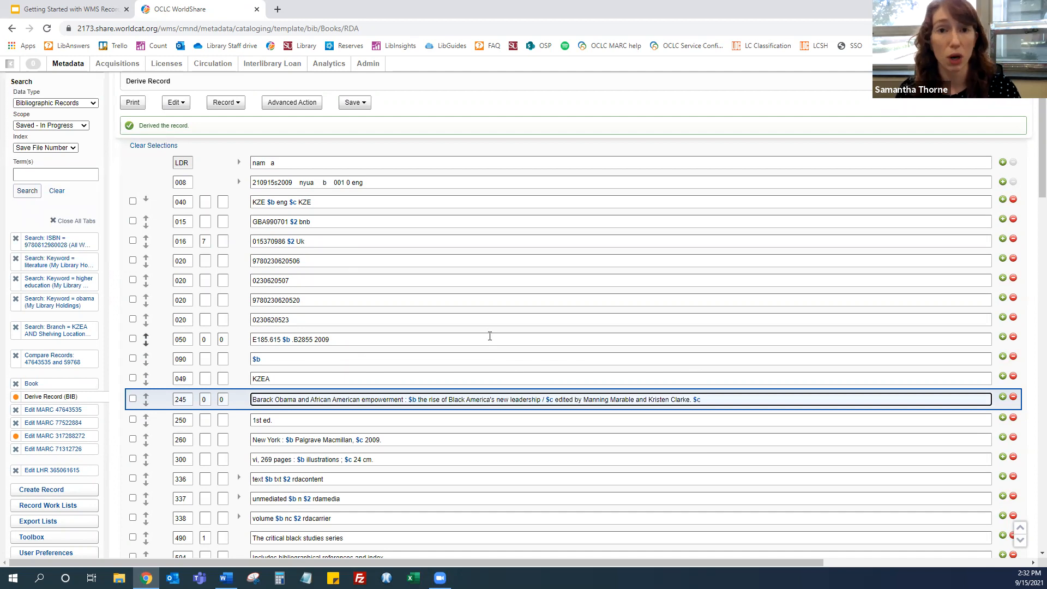
Check the controlled-heading options for the 600 field, then control all headings in the record
{"action": "scroll", "coordinate": [490, 336], "scroll_direction": "down", "scroll_amount": 6}
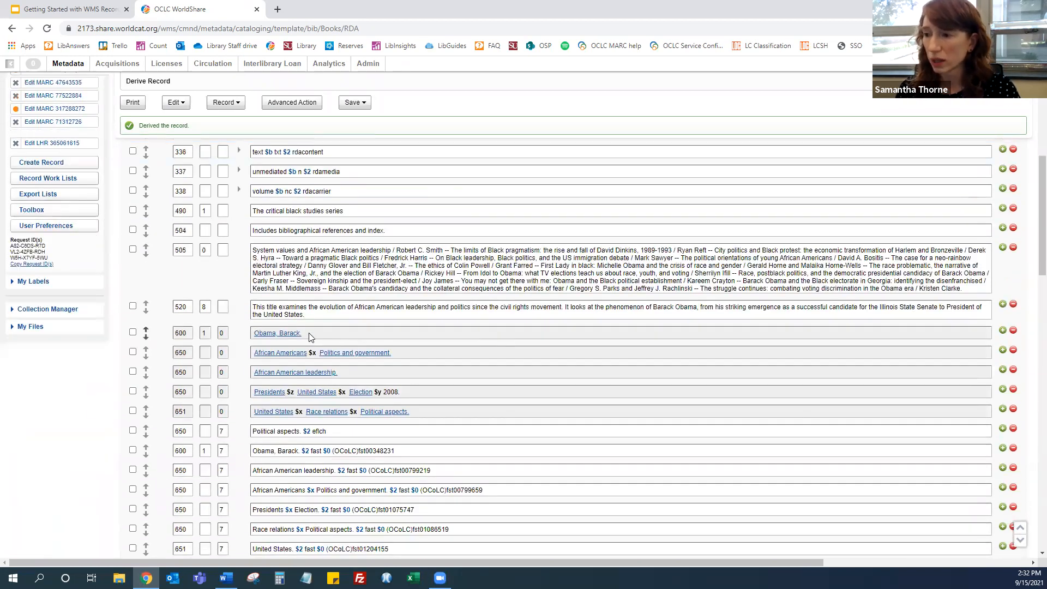
{"action": "right_click", "coordinate": [310, 333]}
{"action": "mouse_move", "coordinate": [347, 374]}
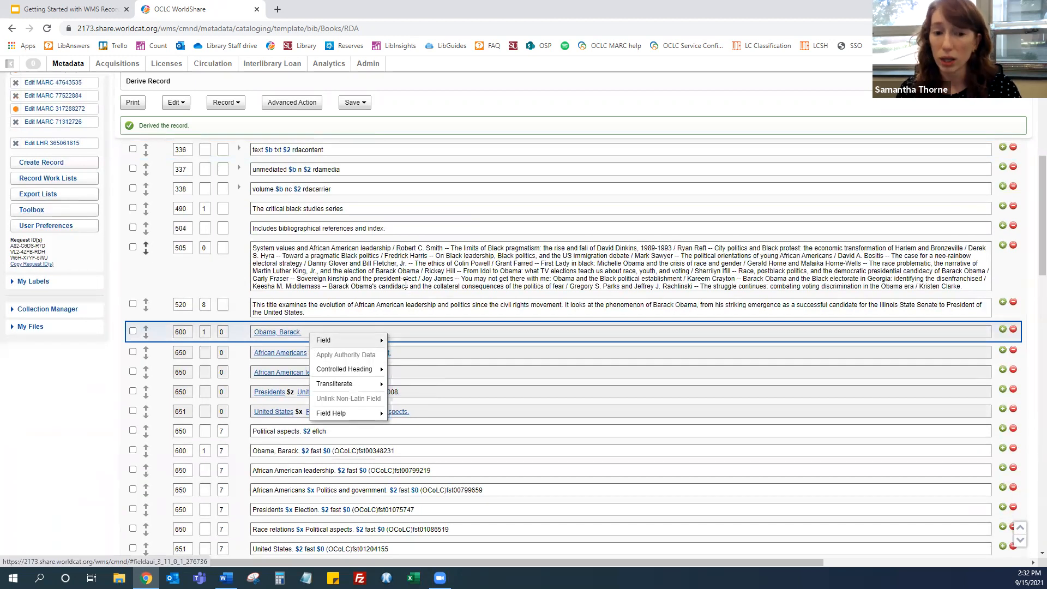
{"action": "left_click", "coordinate": [225, 103]}
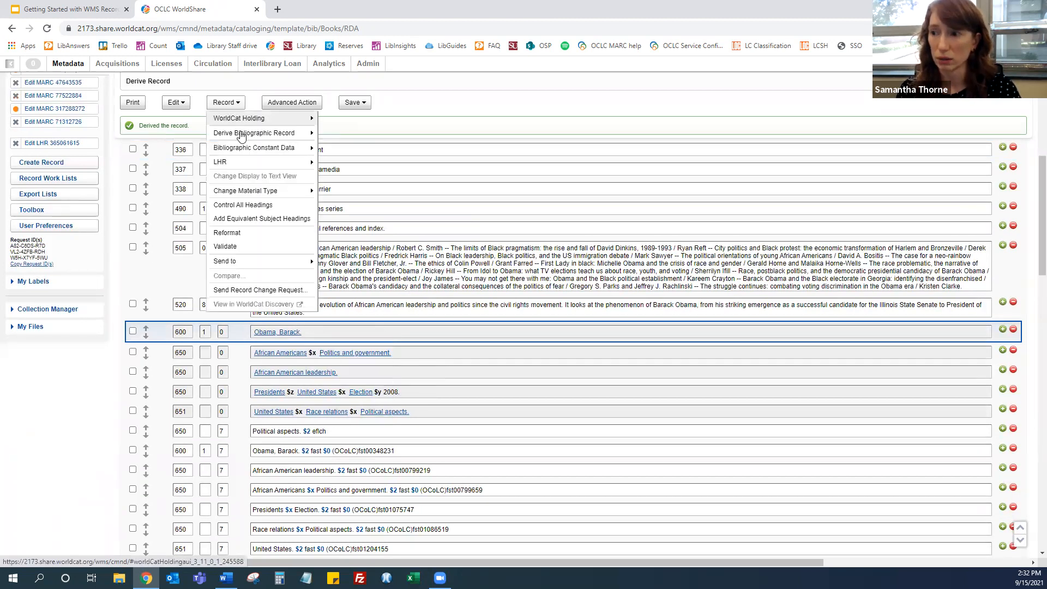
{"action": "left_click", "coordinate": [217, 205]}
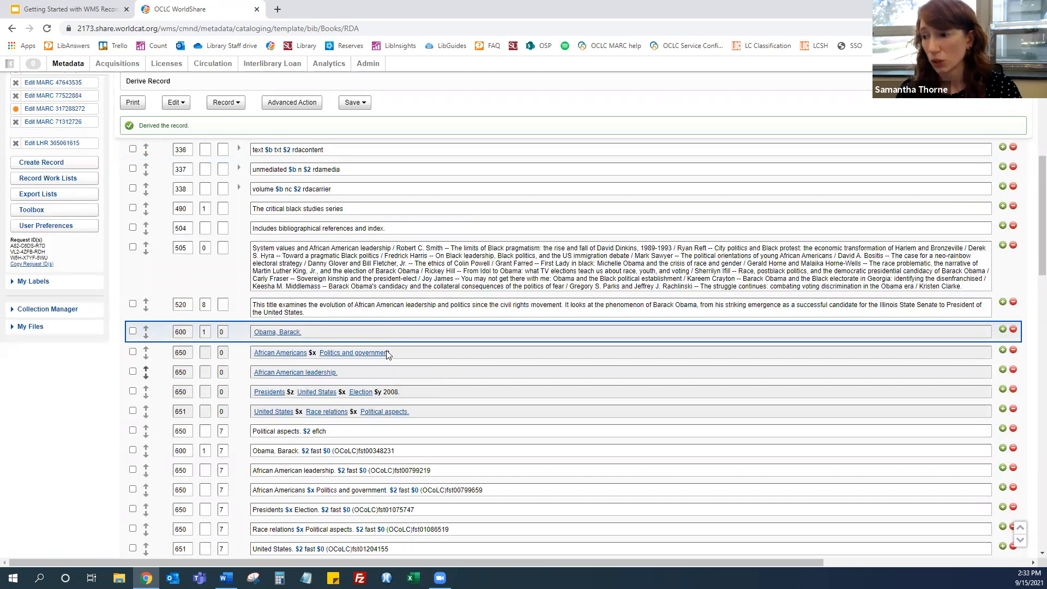
Open Insert Diacritic from the 337 field, filter by Diacritic Name searching for "copy", then close the dialog
{"action": "right_click", "coordinate": [367, 169]}
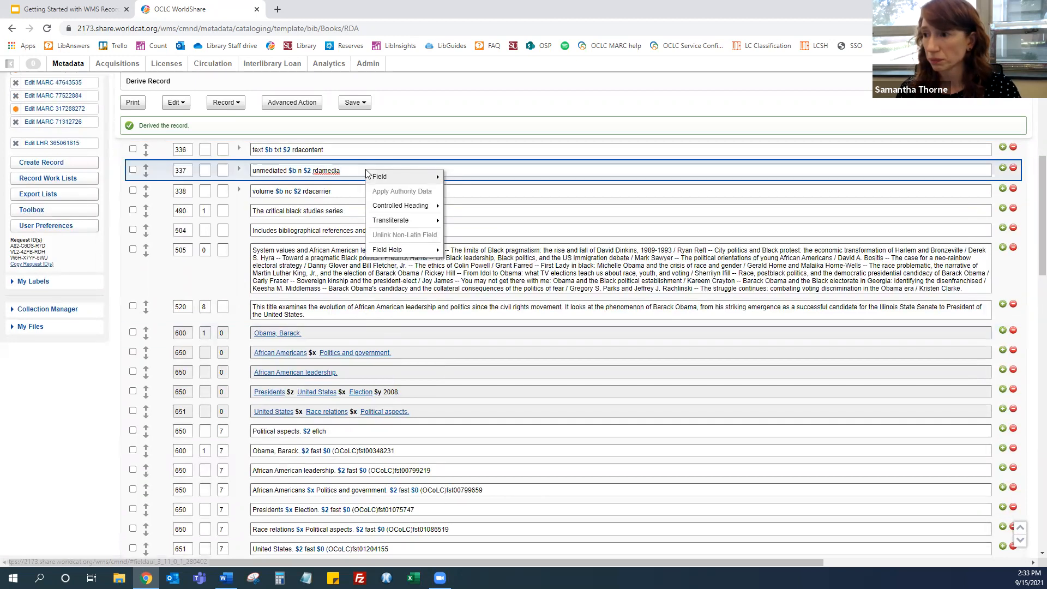
{"action": "mouse_move", "coordinate": [409, 177]}
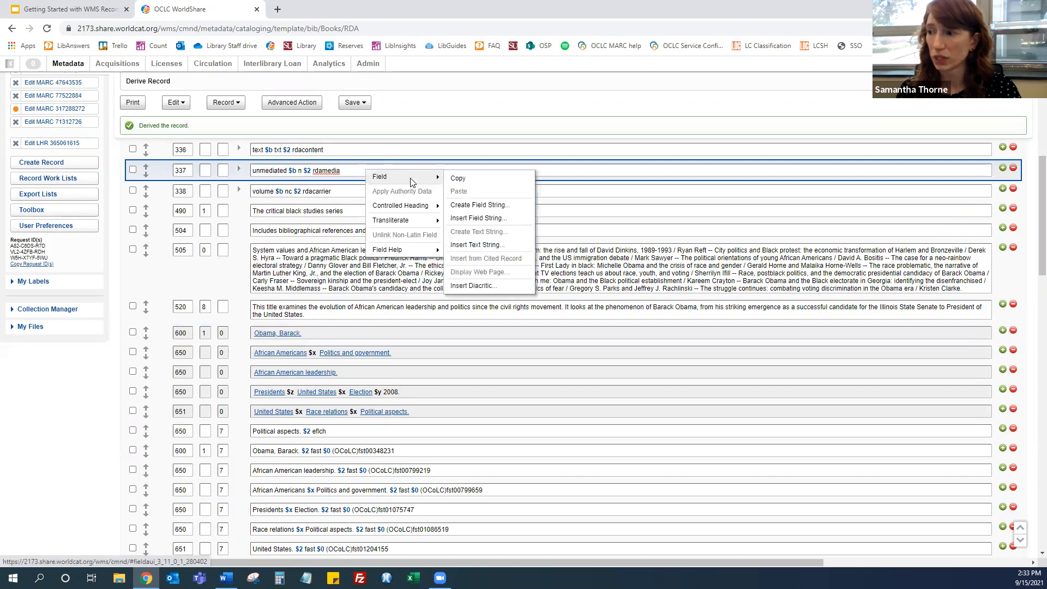
{"action": "left_click", "coordinate": [483, 287]}
{"action": "left_click", "coordinate": [268, 201]}
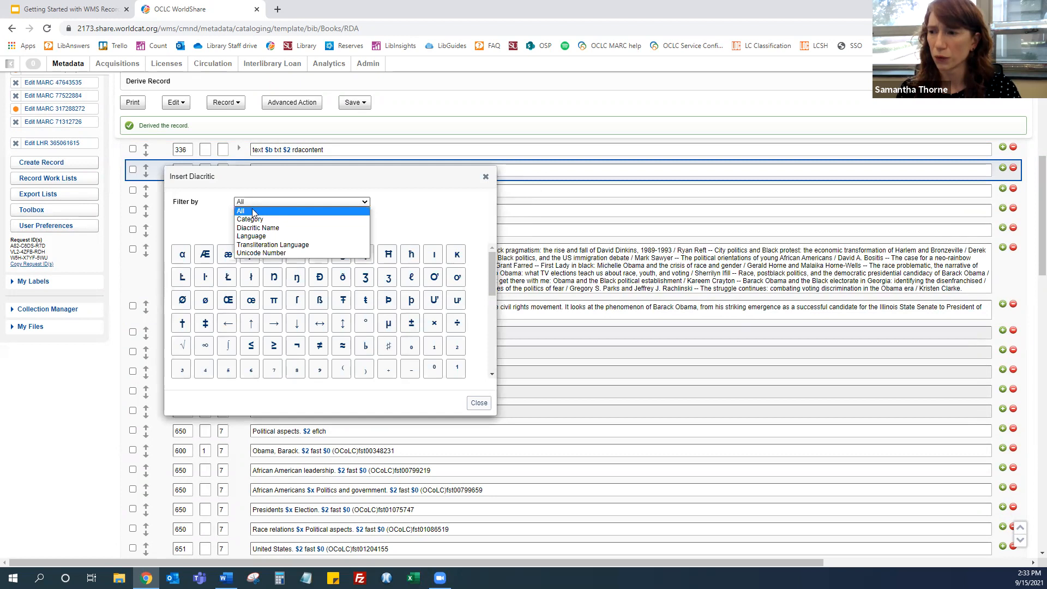
{"action": "left_click", "coordinate": [278, 228]}
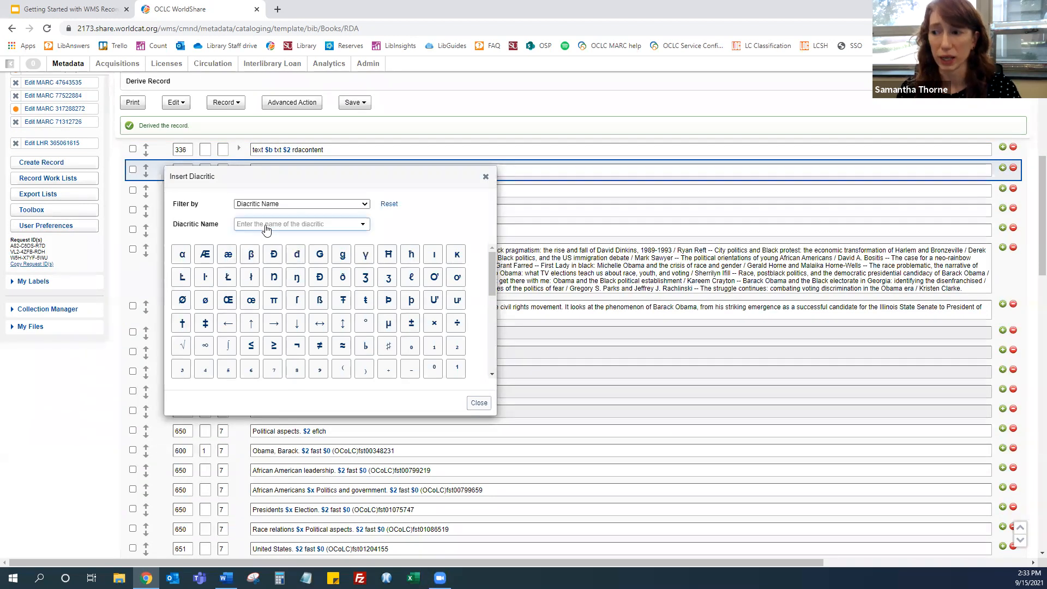
{"action": "left_click", "coordinate": [290, 225]}
{"action": "type", "text": "copy"}
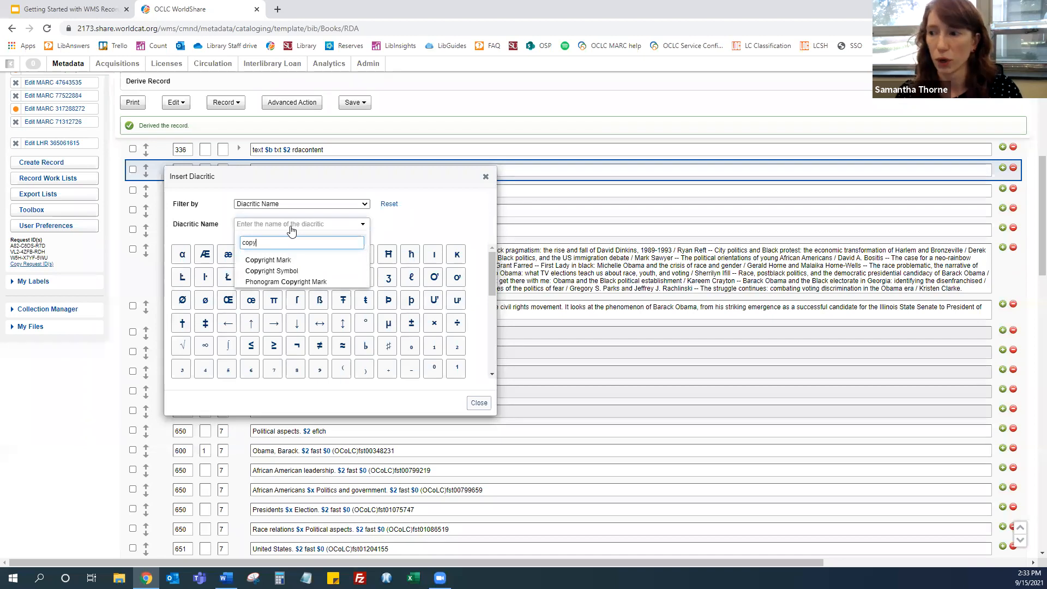
{"action": "left_click", "coordinate": [479, 404]}
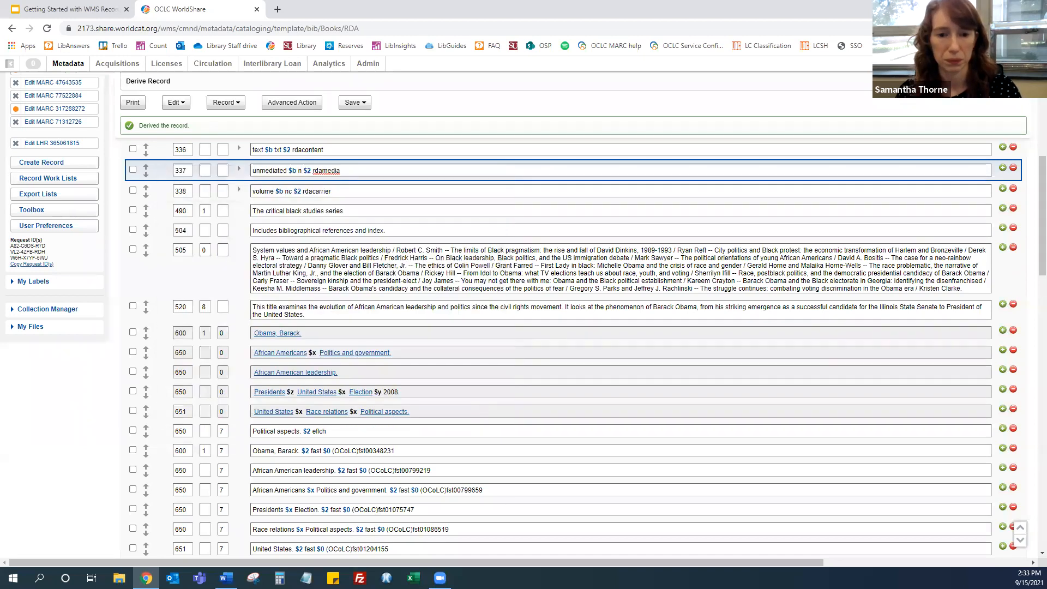
Switch to the Getting Started with WMS Record Manager slides tab and present the remaining slides full screen
{"action": "left_click", "coordinate": [117, 12]}
{"action": "key", "text": "ctrl+F5"}
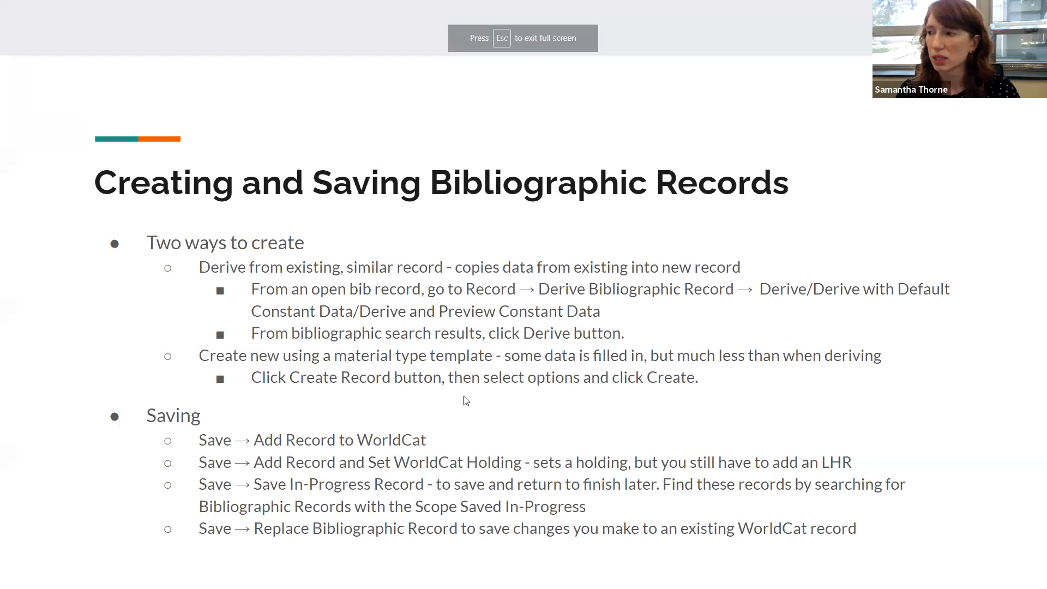
{"action": "key", "text": "Right"}
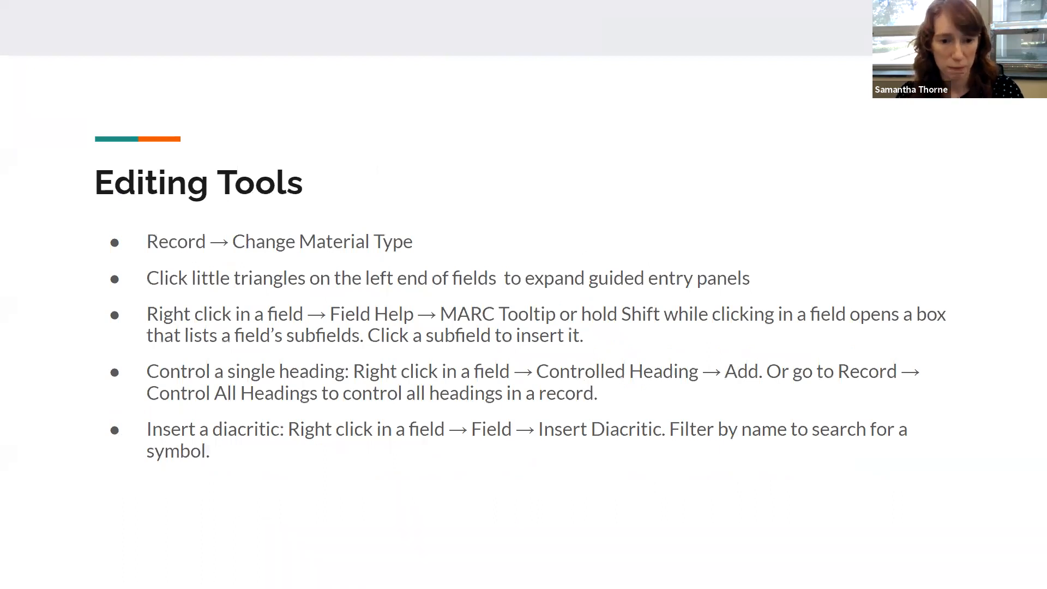
{"action": "key", "text": "Right"}
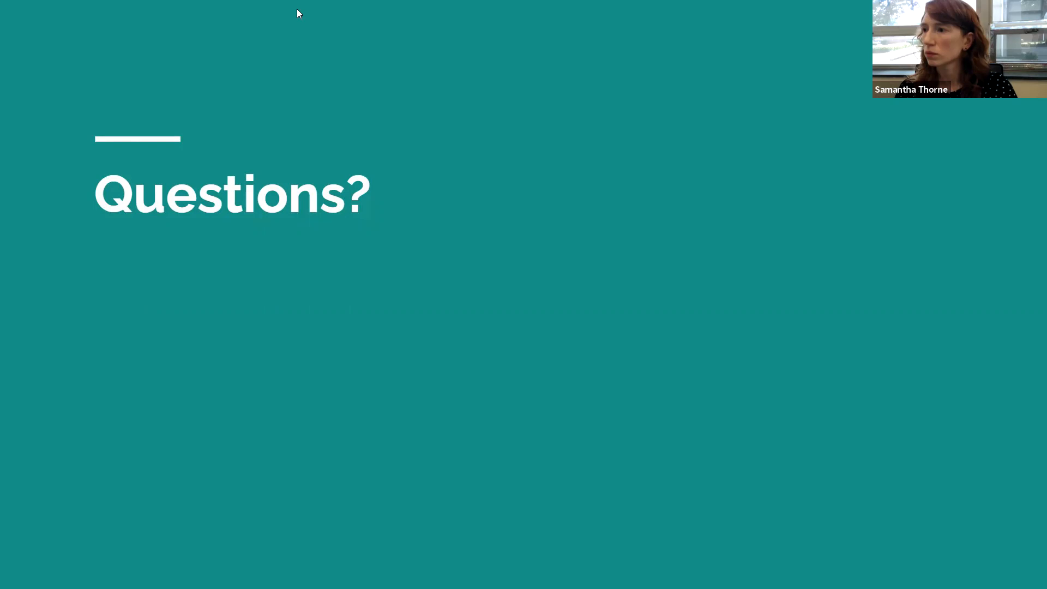
{"action": "left_click", "coordinate": [301, 186]}
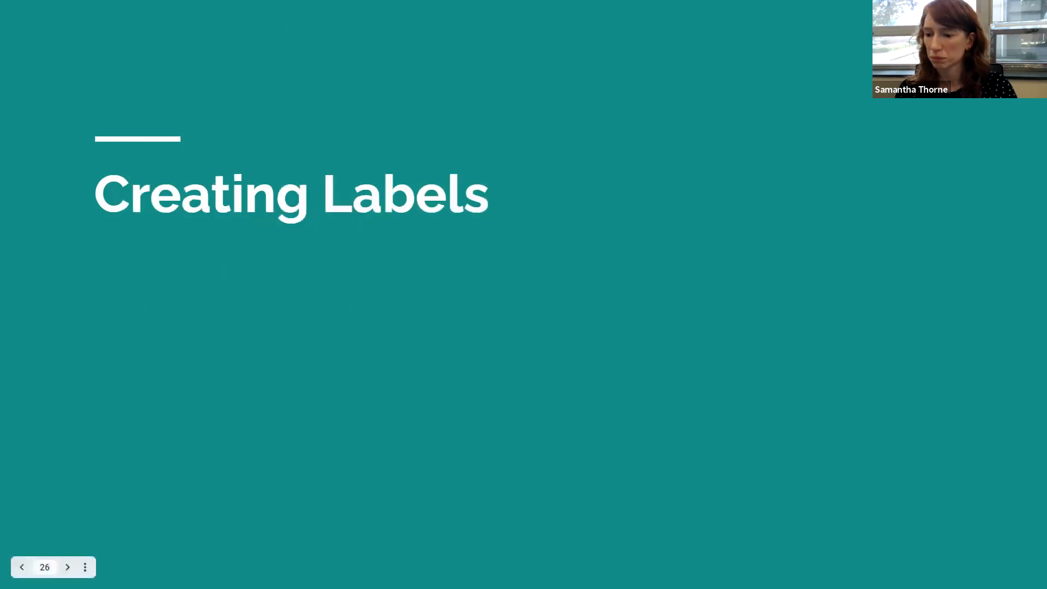
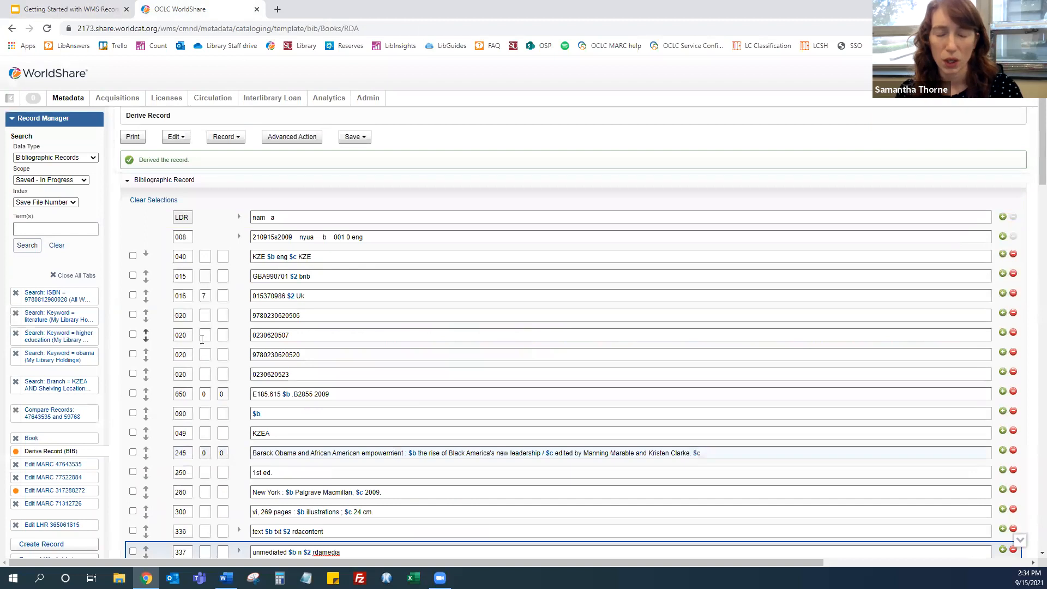
Open My Labels label templates, start a new label template, then go back to the templates list
{"action": "scroll", "coordinate": [95, 351], "scroll_direction": "down", "scroll_amount": 5}
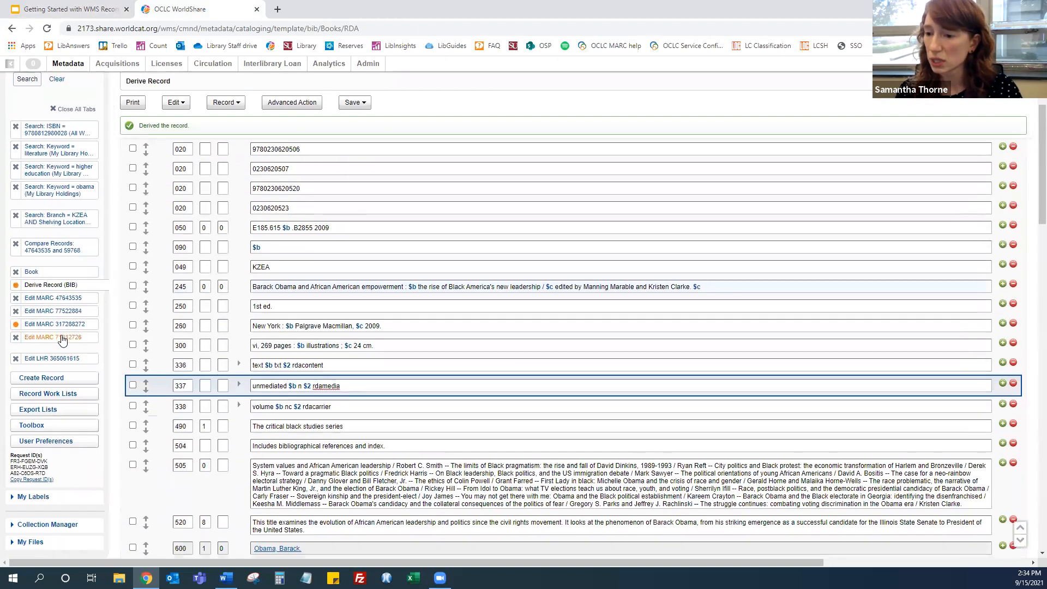
{"action": "left_click", "coordinate": [31, 390]}
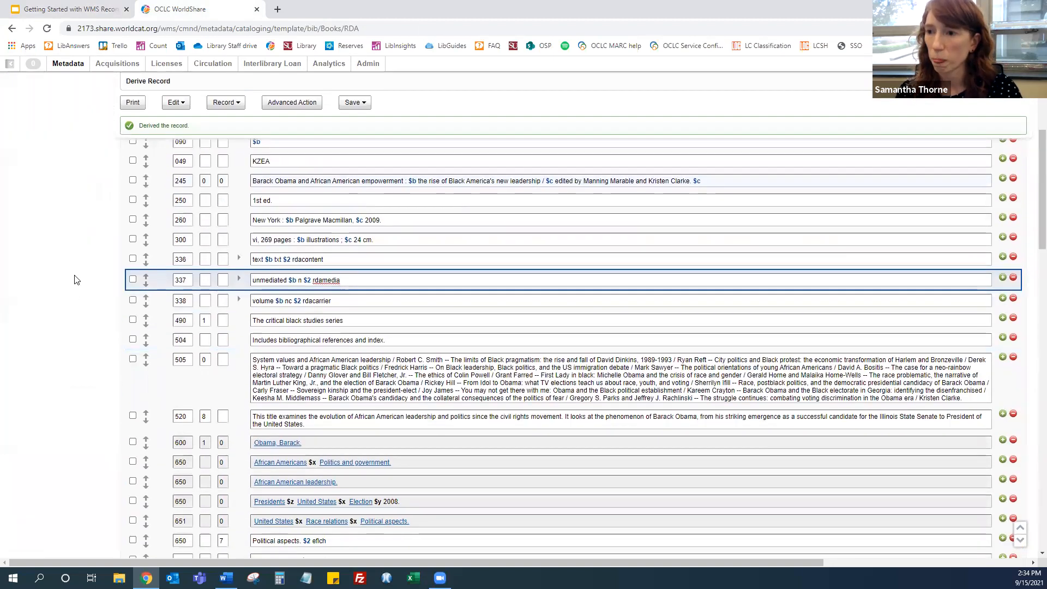
{"action": "scroll", "coordinate": [73, 275], "scroll_direction": "up", "scroll_amount": 5}
{"action": "left_click", "coordinate": [42, 170]}
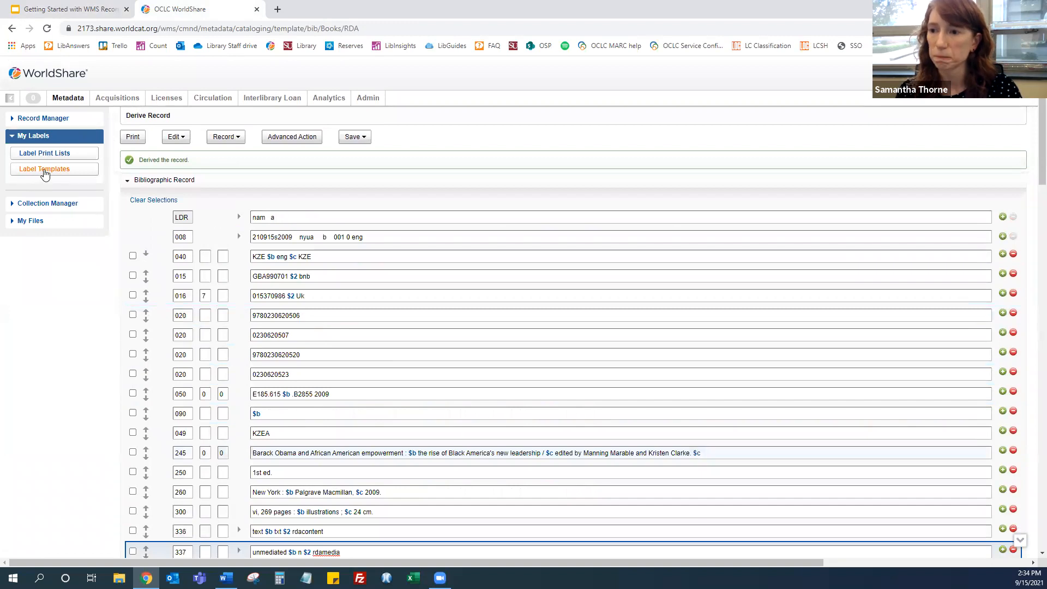
{"action": "left_click", "coordinate": [176, 140]}
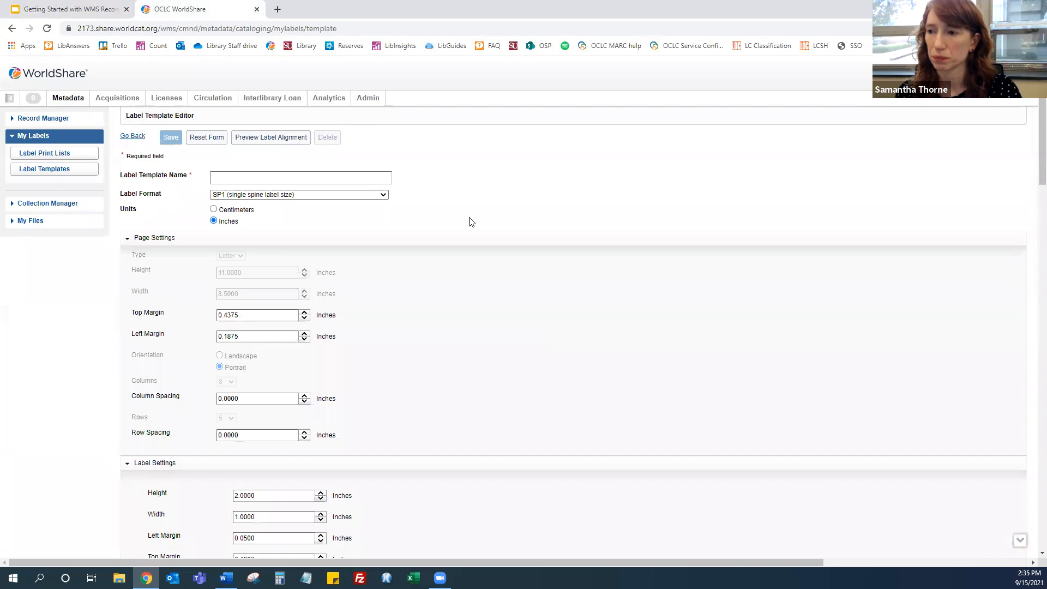
{"action": "left_click", "coordinate": [130, 136]}
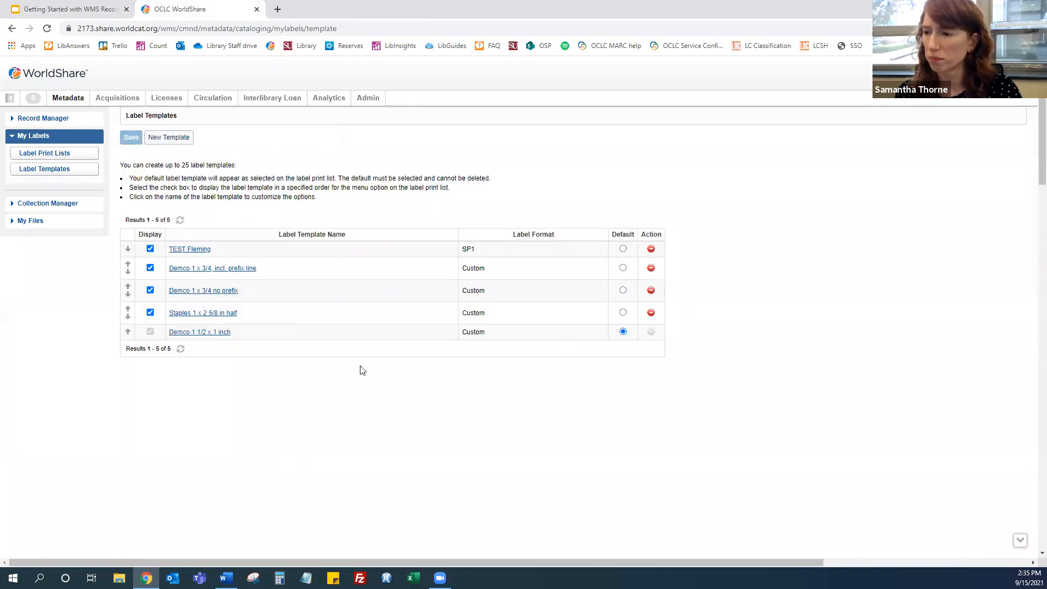
Open the Demco 1 1/2 x 1 inch template and review its label format choices and label content settings
{"action": "left_click", "coordinate": [199, 333]}
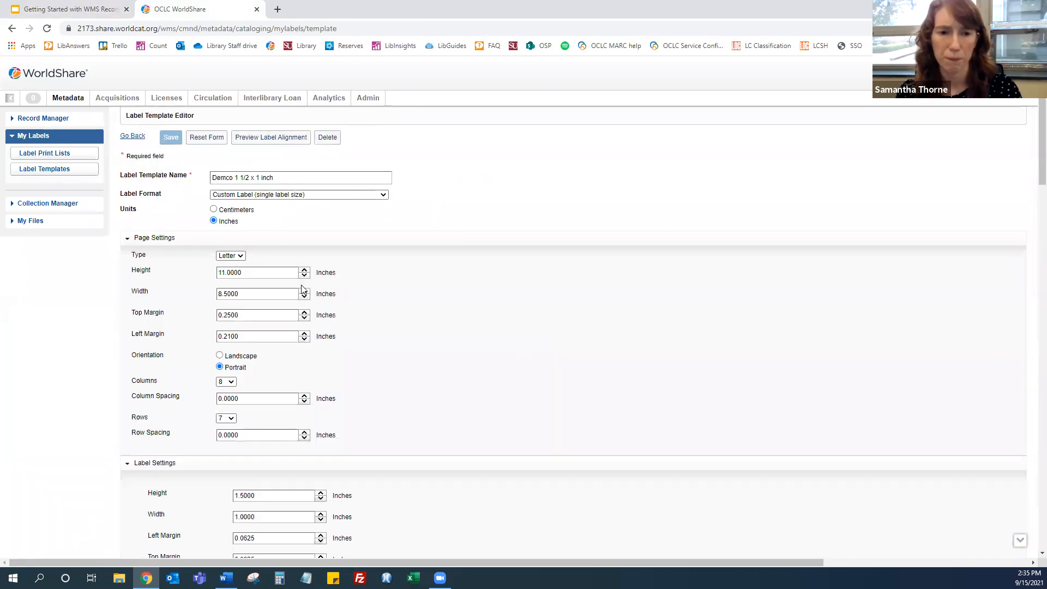
{"action": "left_click", "coordinate": [268, 197]}
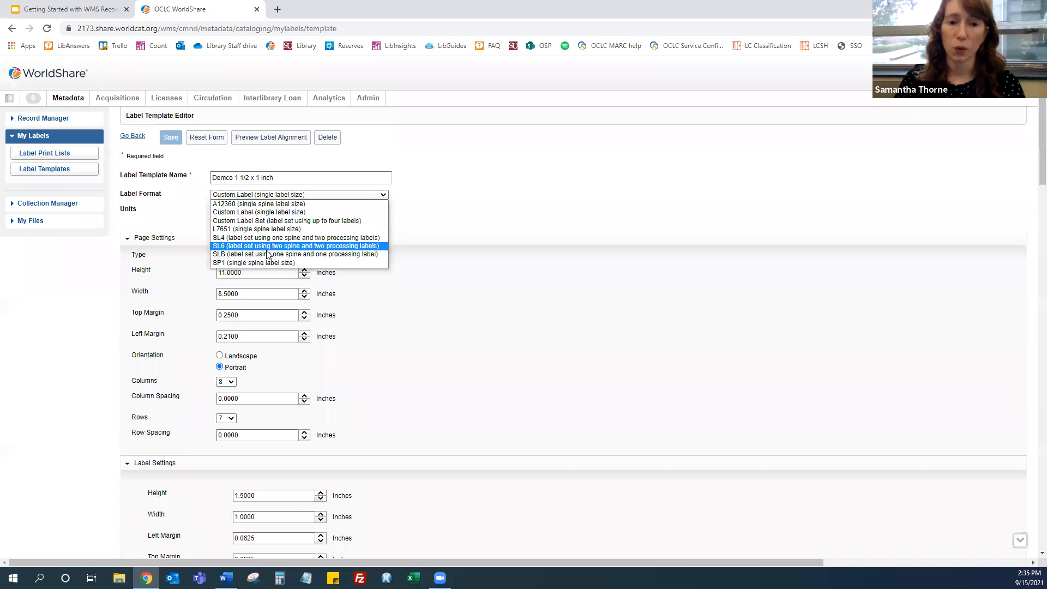
{"action": "left_click", "coordinate": [489, 210]}
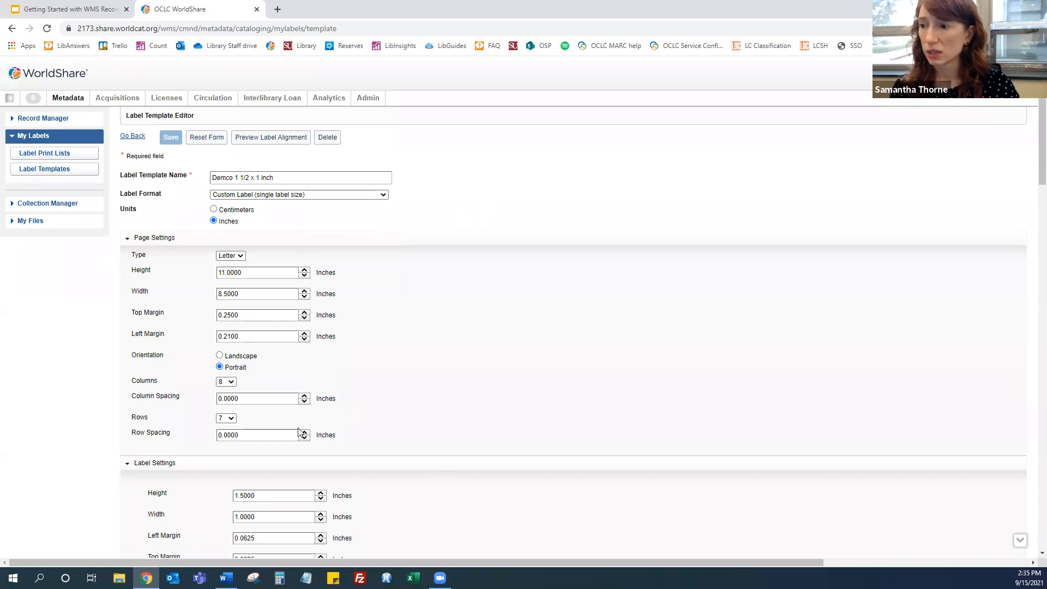
{"action": "scroll", "coordinate": [412, 367], "scroll_direction": "down", "scroll_amount": 5}
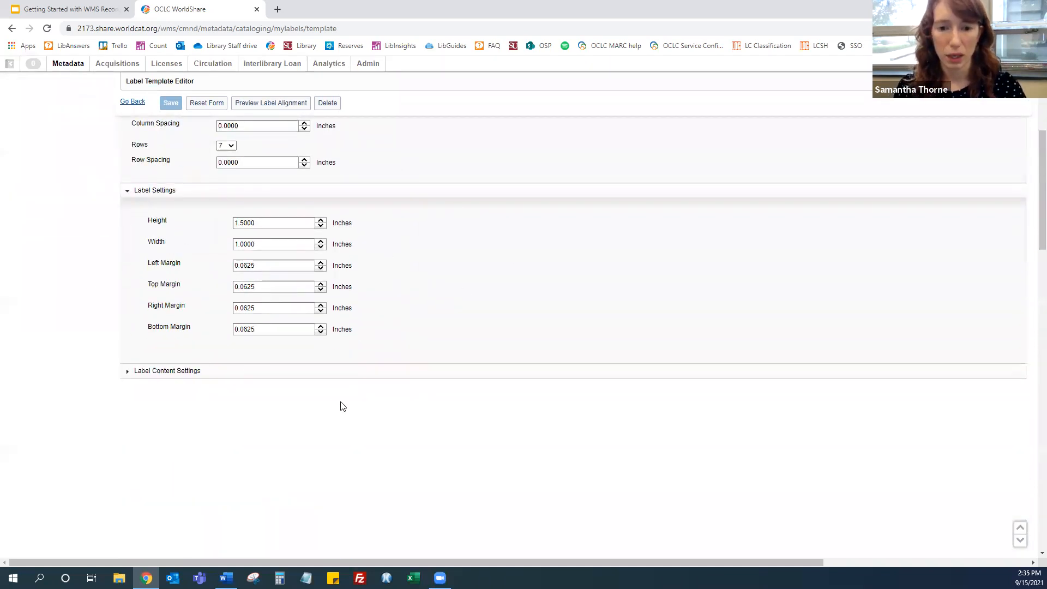
{"action": "left_click", "coordinate": [183, 372]}
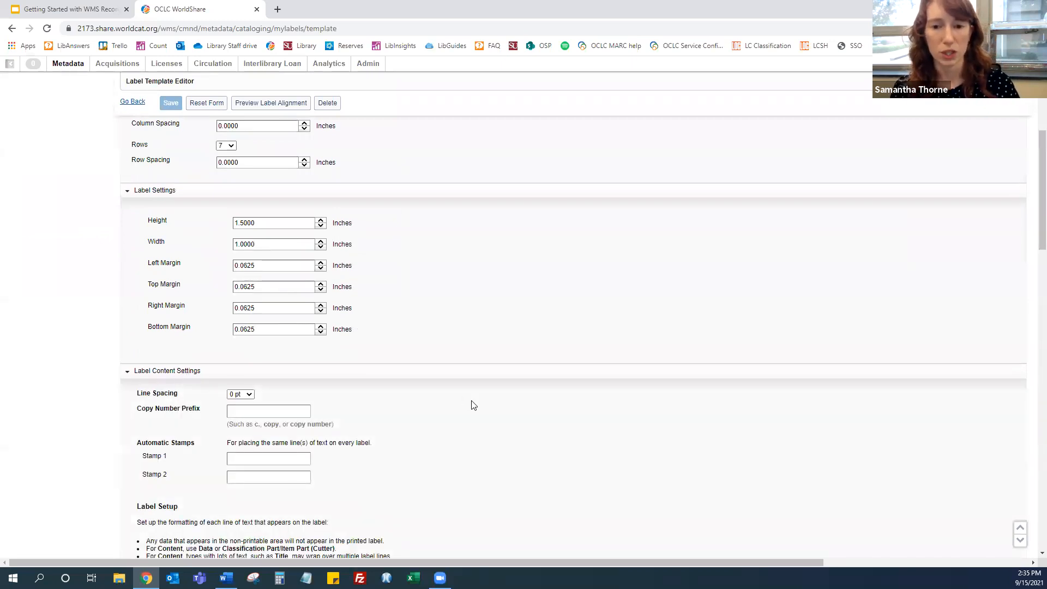
{"action": "scroll", "coordinate": [472, 405], "scroll_direction": "down", "scroll_amount": 6}
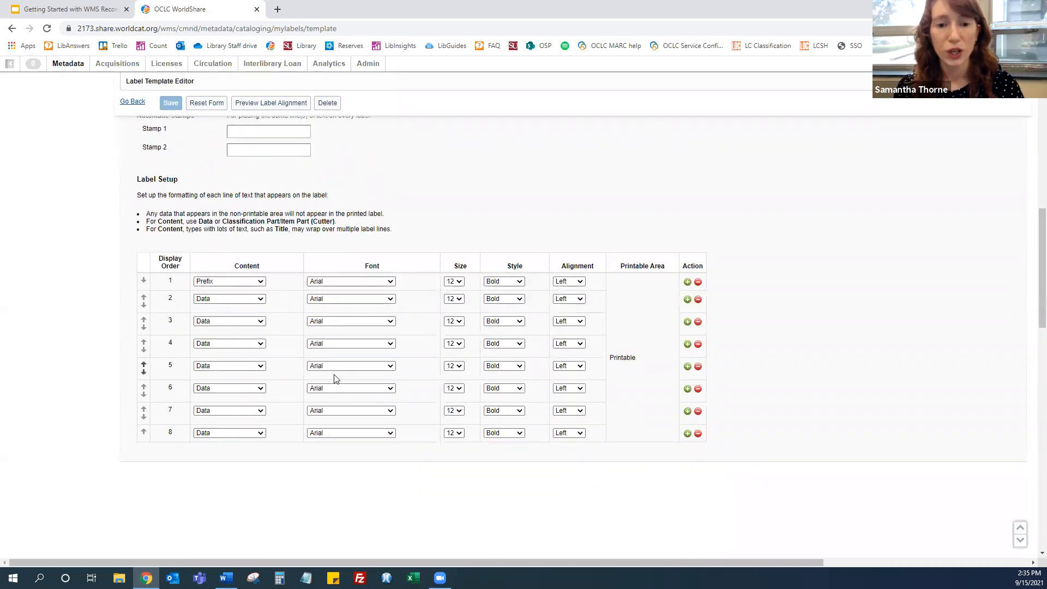
{"action": "scroll", "coordinate": [336, 379], "scroll_direction": "up", "scroll_amount": 15}
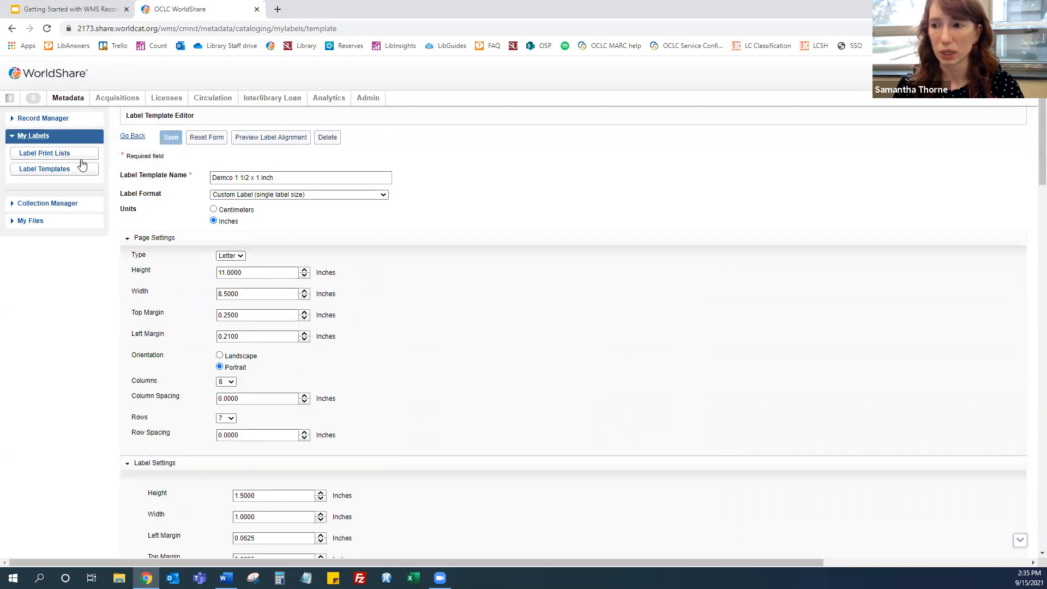
Start a new label print list, review its label template choices, then go back without saving
{"action": "left_click", "coordinate": [40, 155]}
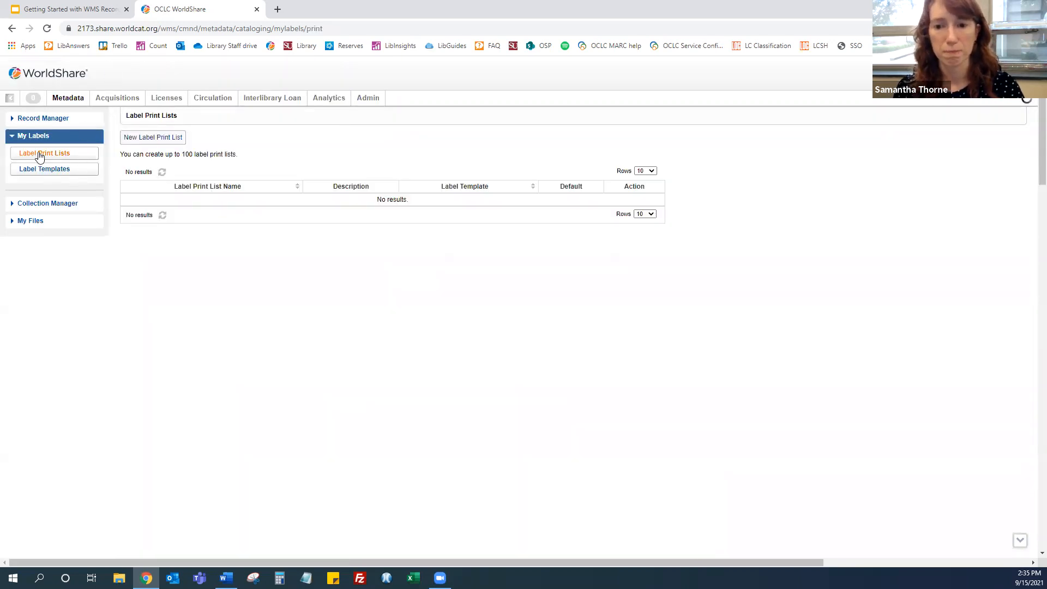
{"action": "left_click", "coordinate": [160, 140]}
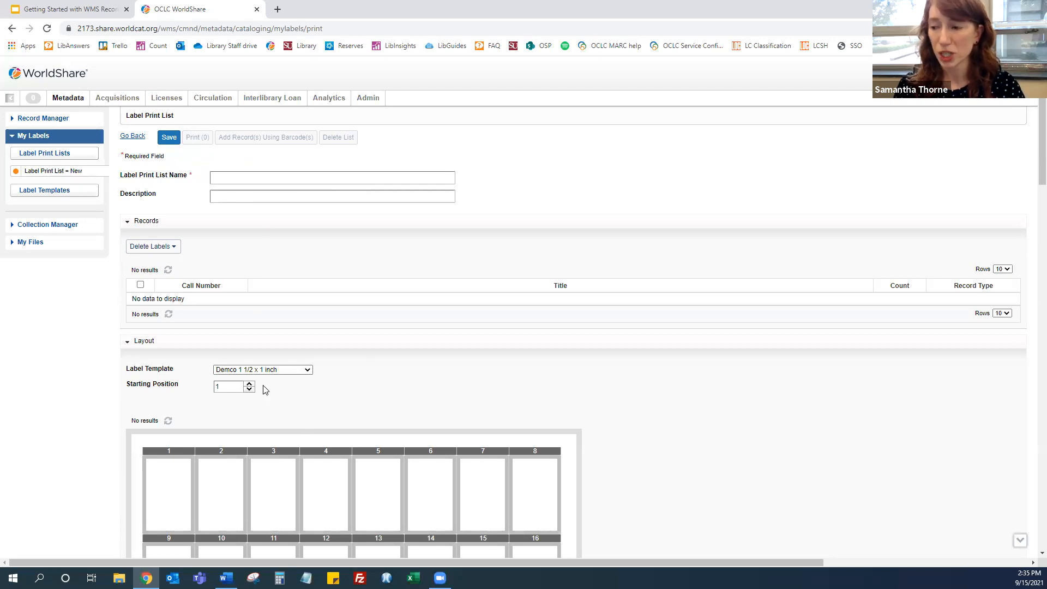
{"action": "left_click", "coordinate": [279, 371]}
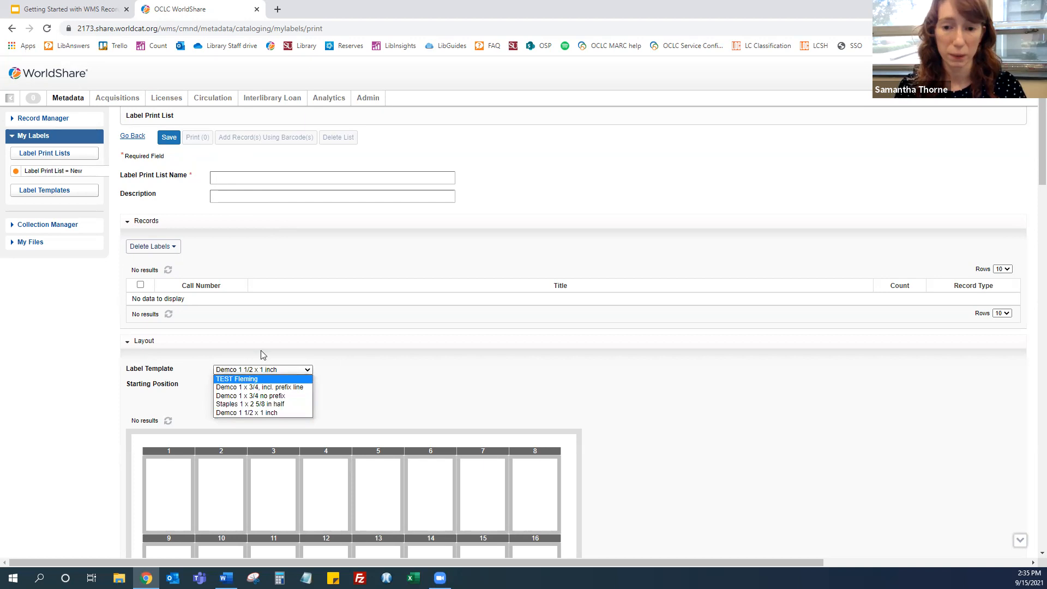
{"action": "left_click", "coordinate": [381, 352]}
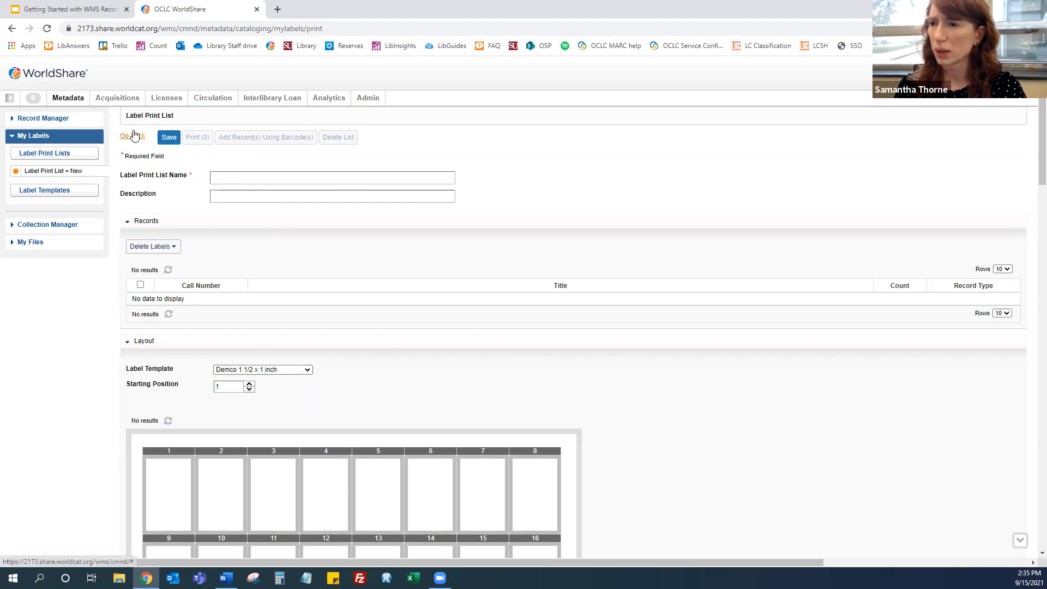
{"action": "left_click", "coordinate": [134, 136]}
Open the Demco 1 1/2 x 1 in label print list and review its records and label layout
{"action": "left_click", "coordinate": [167, 203]}
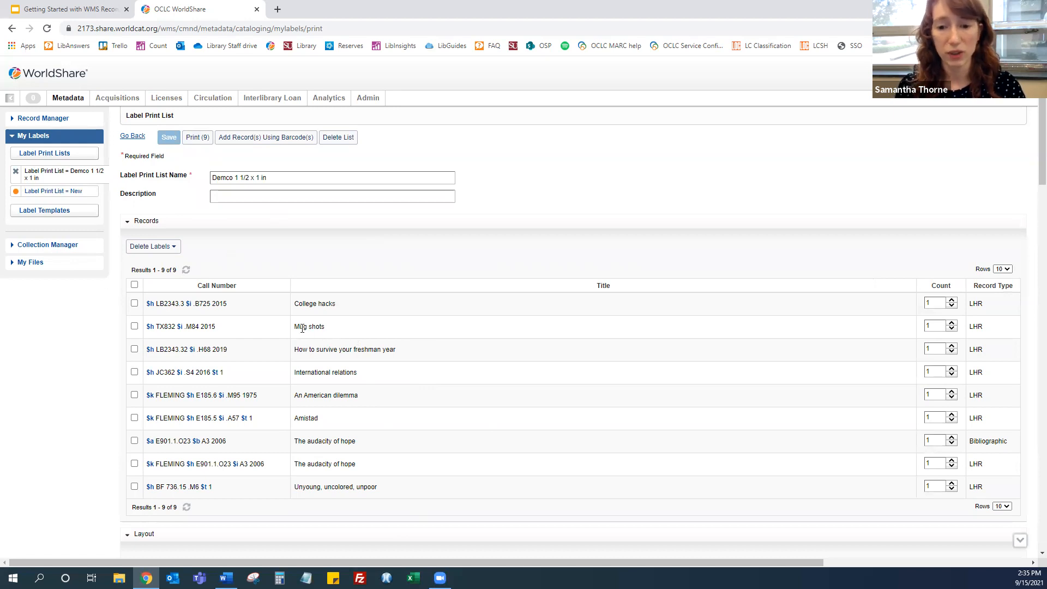
{"action": "scroll", "coordinate": [228, 297], "scroll_direction": "down", "scroll_amount": 1}
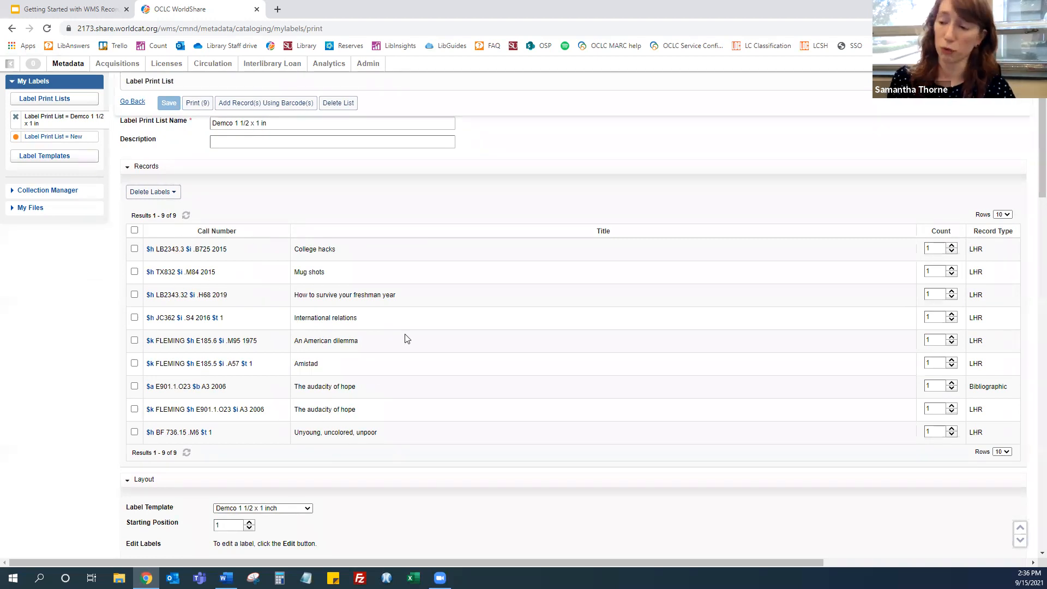
{"action": "scroll", "coordinate": [425, 312], "scroll_direction": "down", "scroll_amount": 5}
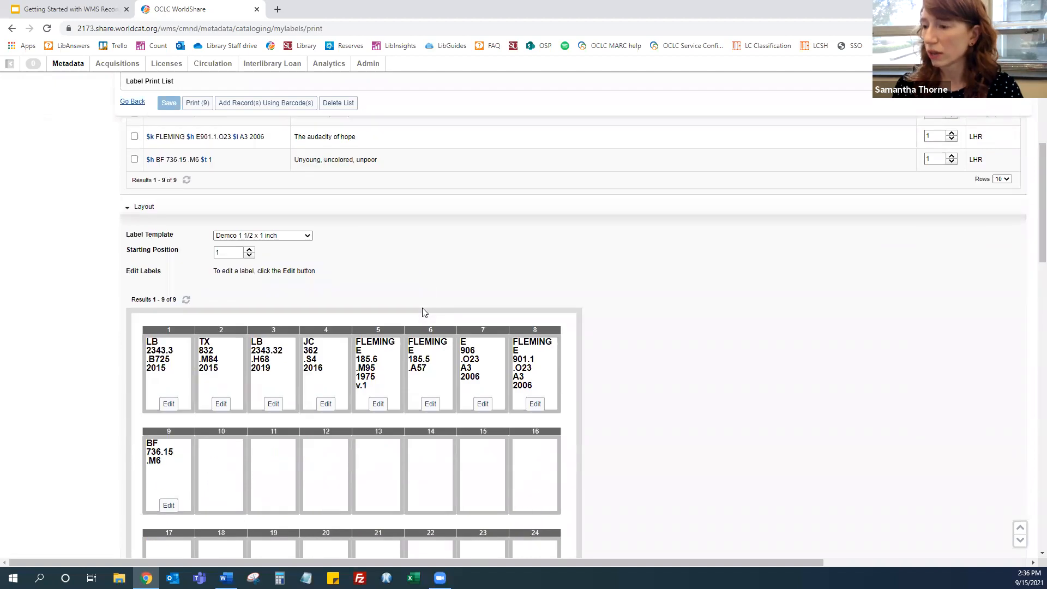
{"action": "scroll", "coordinate": [424, 312], "scroll_direction": "down", "scroll_amount": 7}
{"action": "scroll", "coordinate": [423, 309], "scroll_direction": "down", "scroll_amount": 5}
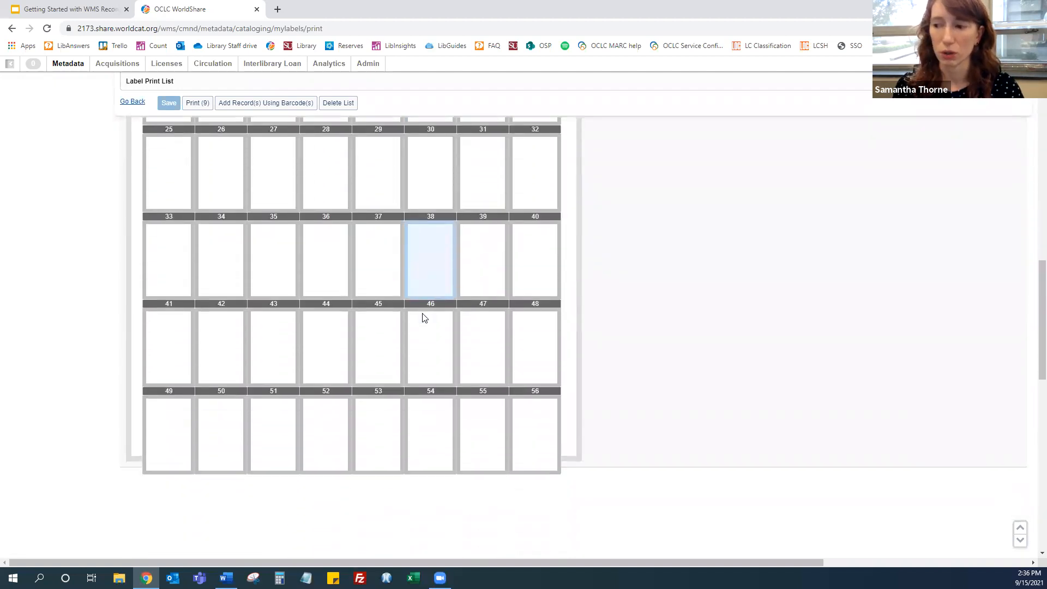
{"action": "scroll", "coordinate": [423, 314], "scroll_direction": "up", "scroll_amount": 12}
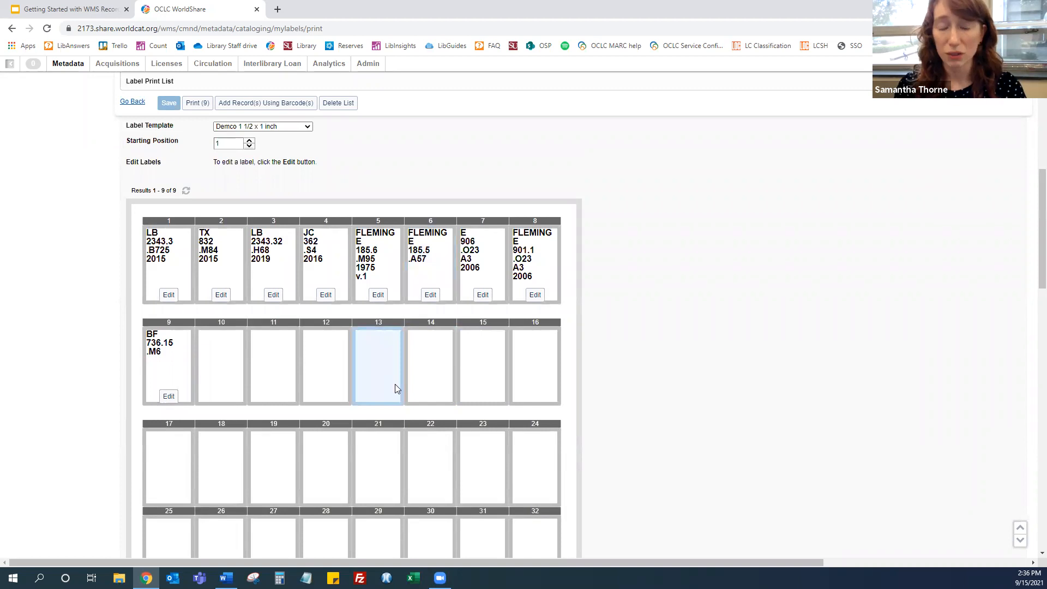
{"action": "scroll", "coordinate": [396, 373], "scroll_direction": "up", "scroll_amount": 1}
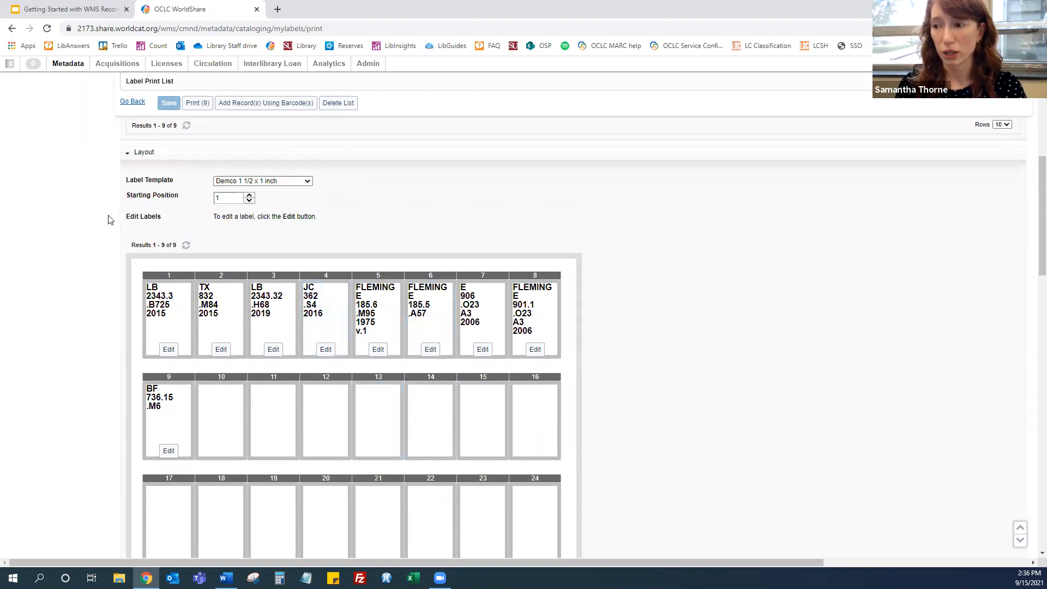
Set the label print list's starting position to 10
{"action": "double_click", "coordinate": [228, 198]}
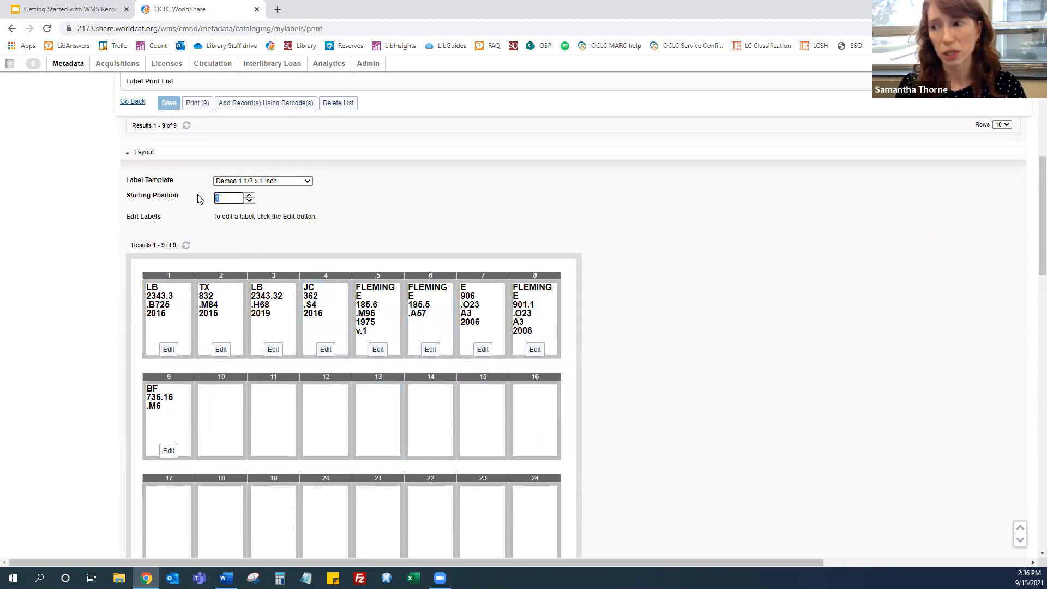
{"action": "type", "text": "10"}
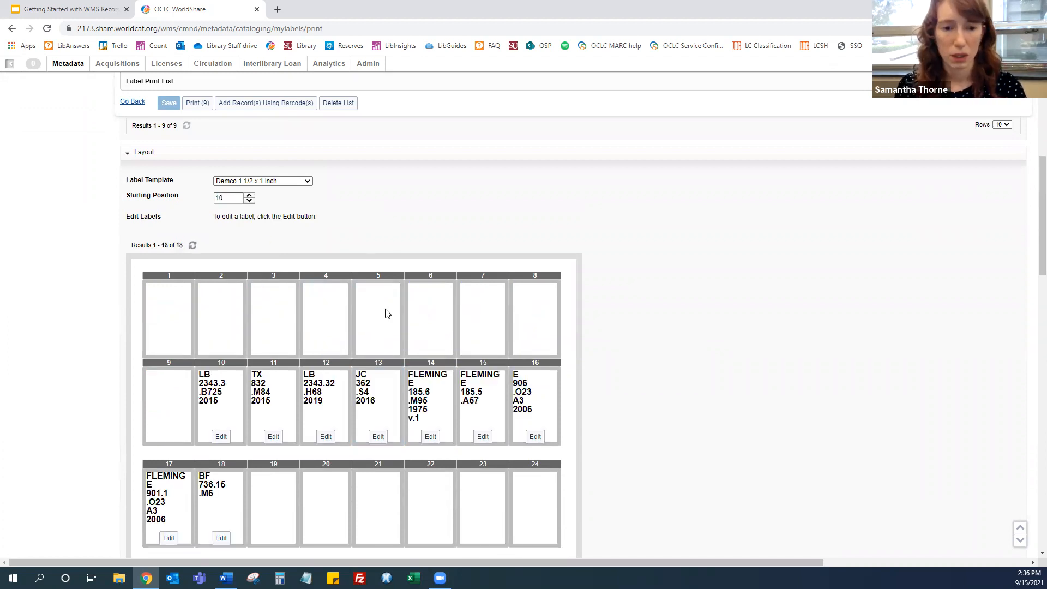
{"action": "scroll", "coordinate": [428, 370], "scroll_direction": "down", "scroll_amount": 1}
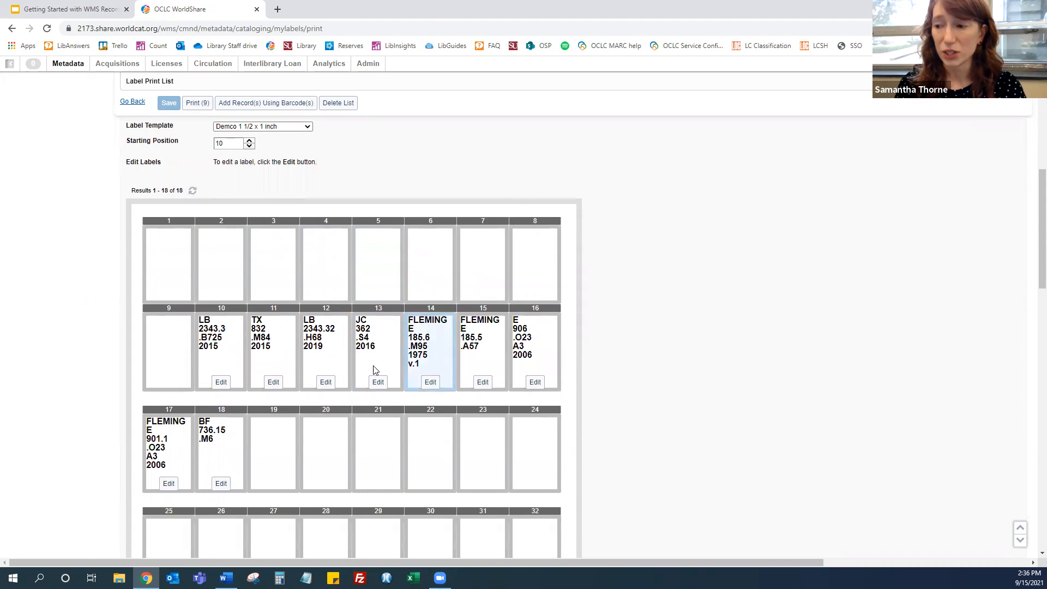
Open the label at position 10 in the Label Editor, then return to the print list
{"action": "left_click", "coordinate": [221, 382]}
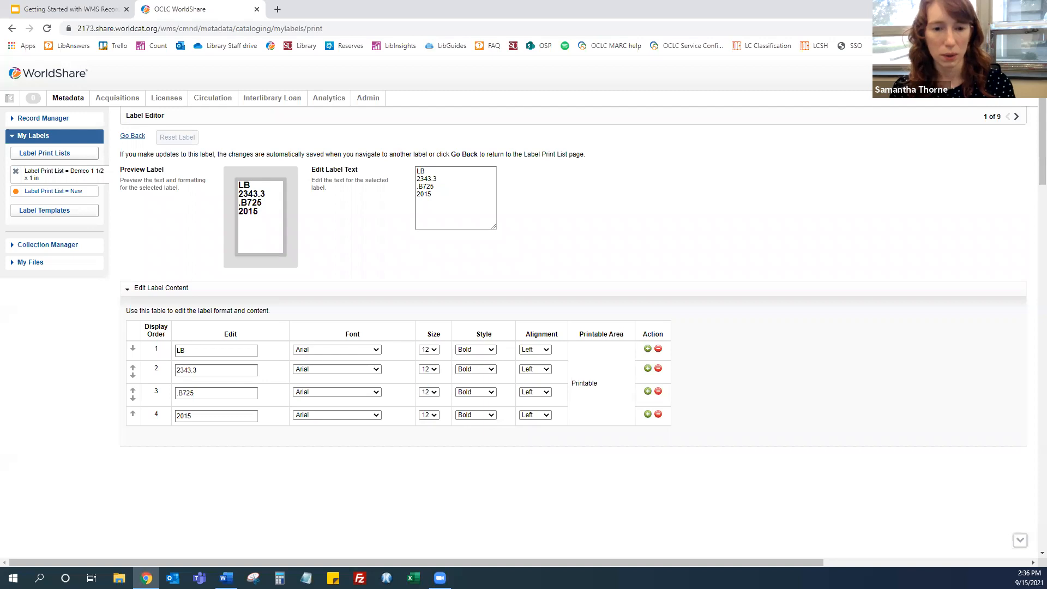
{"action": "left_click", "coordinate": [138, 142]}
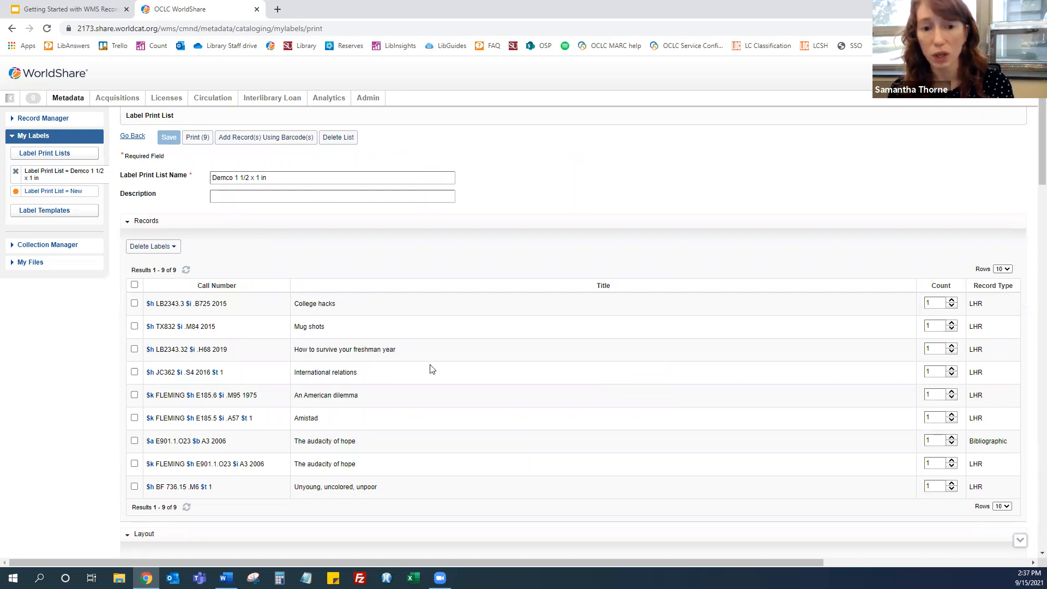
From the Edit MARC 317288272 record, open Send to Label Print List, view the list choices, and cancel
{"action": "left_click", "coordinate": [44, 118]}
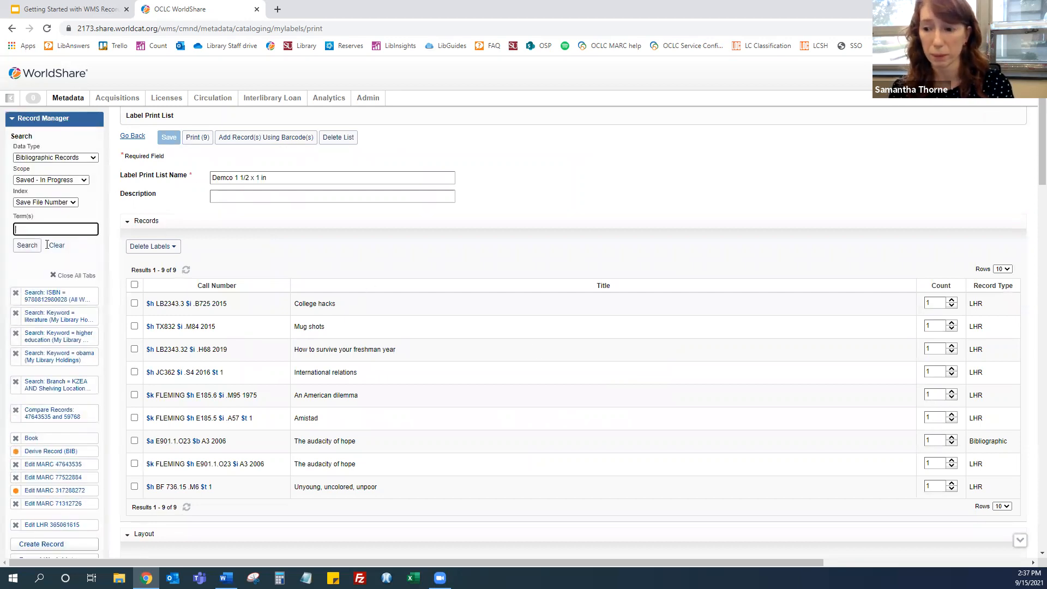
{"action": "left_click", "coordinate": [44, 491]}
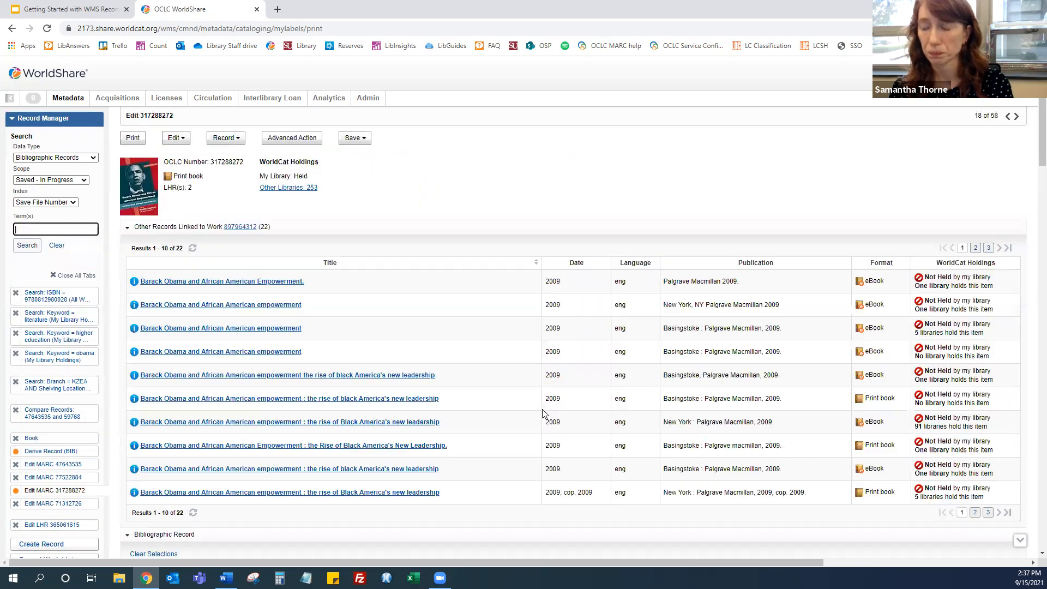
{"action": "left_click", "coordinate": [225, 138]}
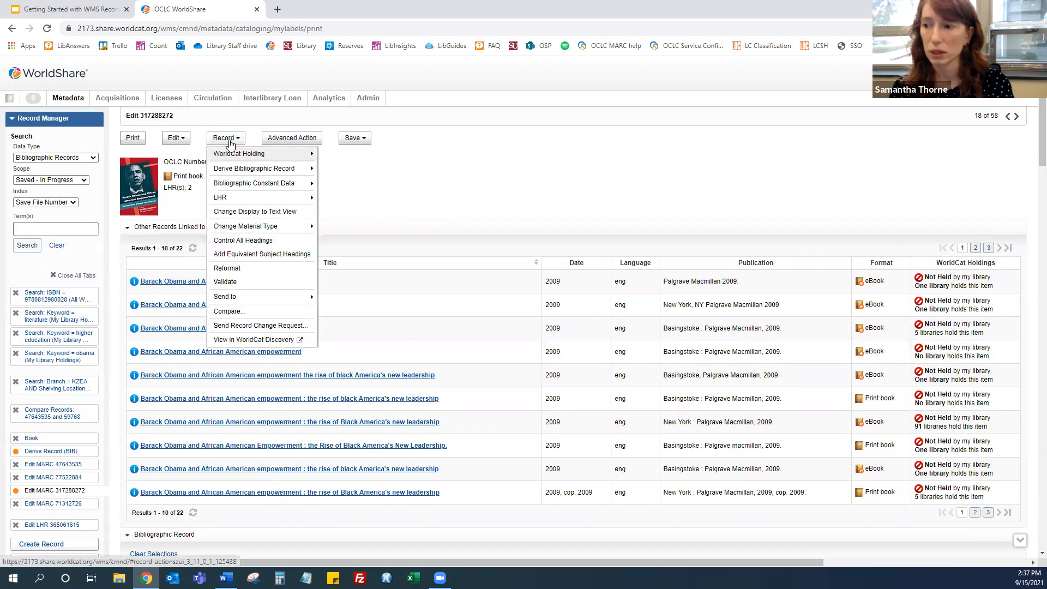
{"action": "mouse_move", "coordinate": [241, 301]}
{"action": "left_click", "coordinate": [336, 324]}
{"action": "left_click", "coordinate": [511, 303]}
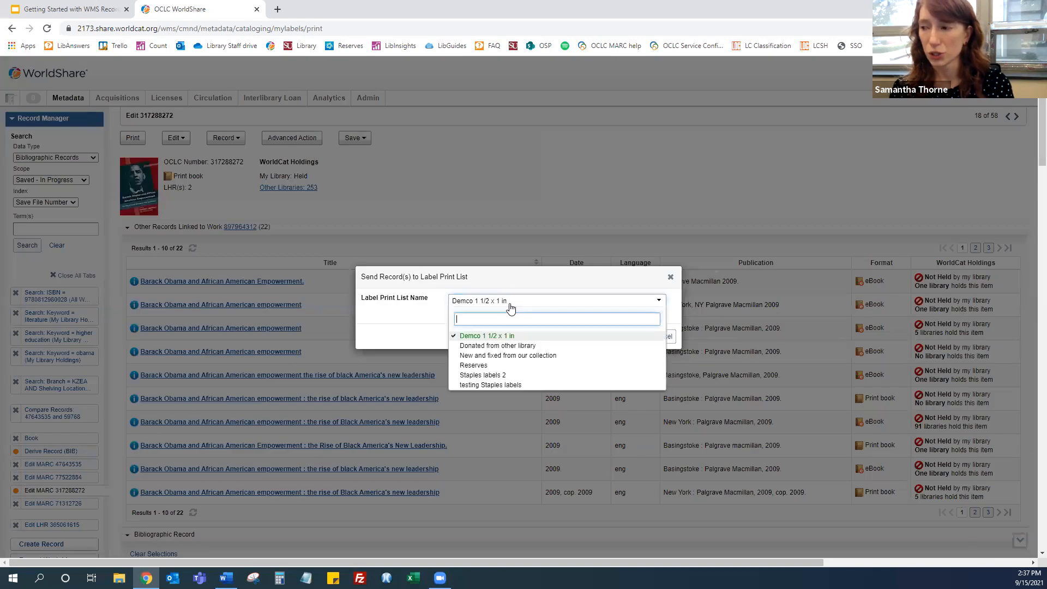
{"action": "left_click", "coordinate": [424, 322]}
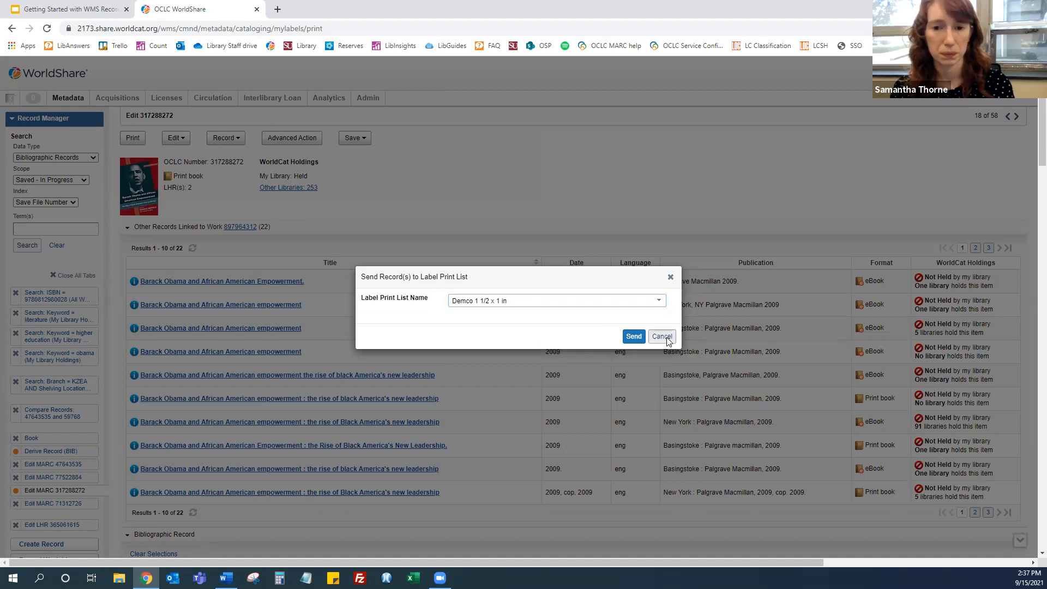
{"action": "left_click", "coordinate": [663, 336]}
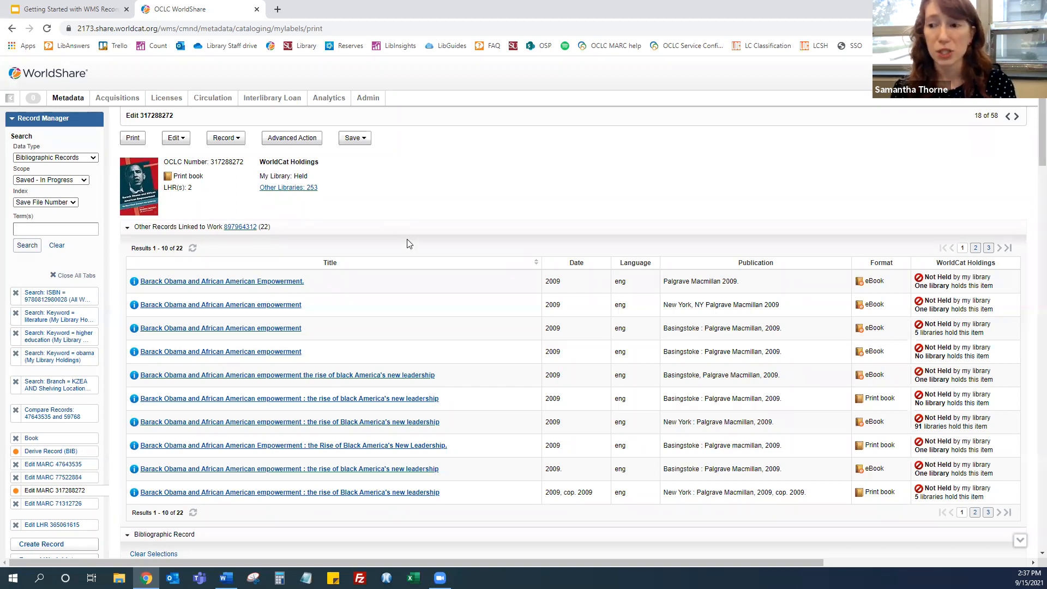
Open the Edit LHR 365061615 record tab
{"action": "scroll", "coordinate": [129, 460], "scroll_direction": "down", "scroll_amount": 2}
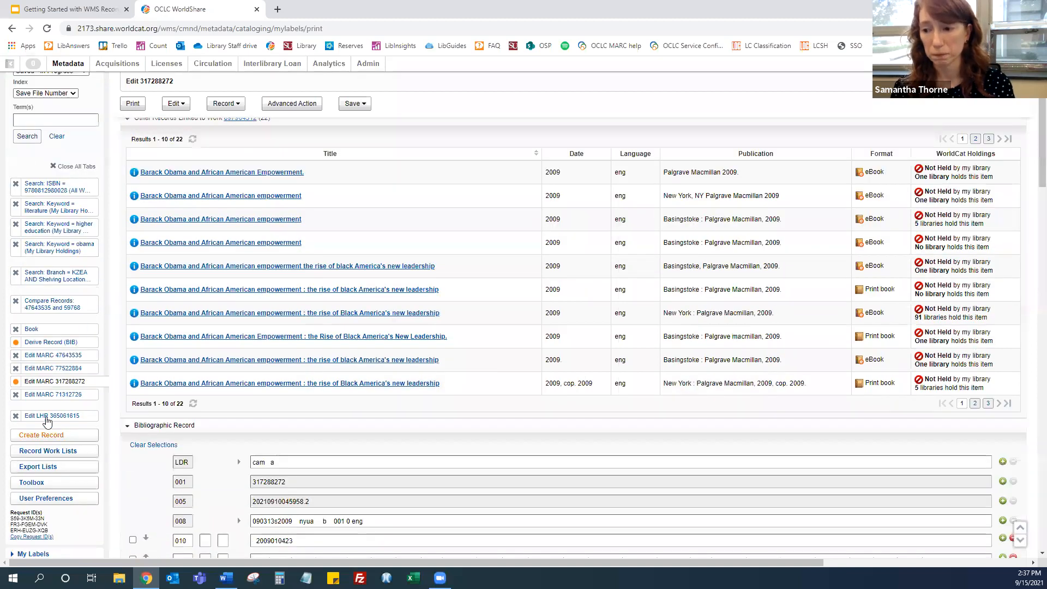
{"action": "left_click", "coordinate": [48, 417]}
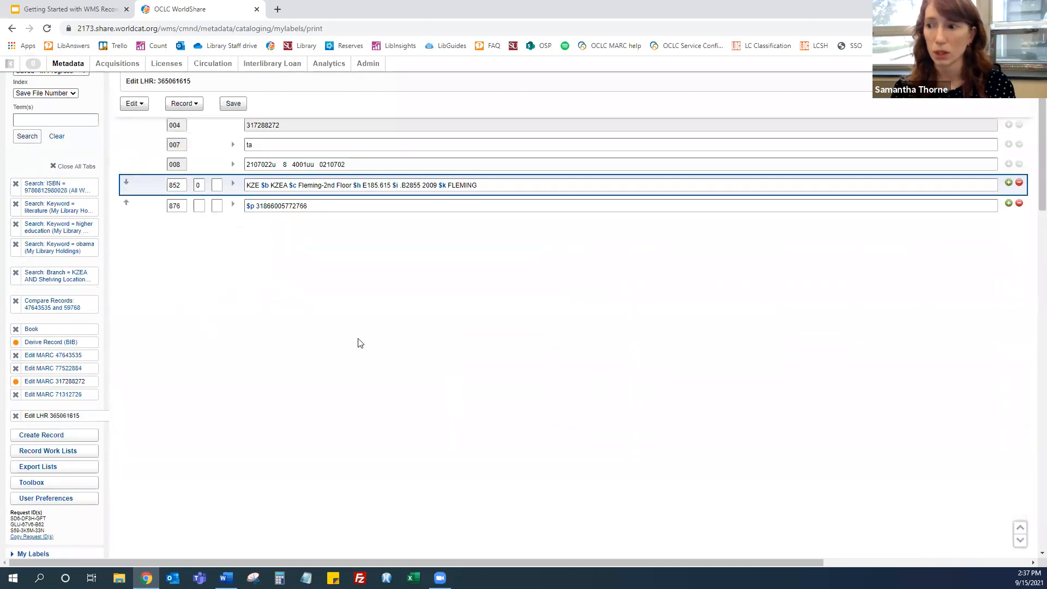
From the LHR 365061615 record, open Send to Label Print List, view the list choice, and cancel the dialog
{"action": "scroll", "coordinate": [370, 336], "scroll_direction": "up", "scroll_amount": 3}
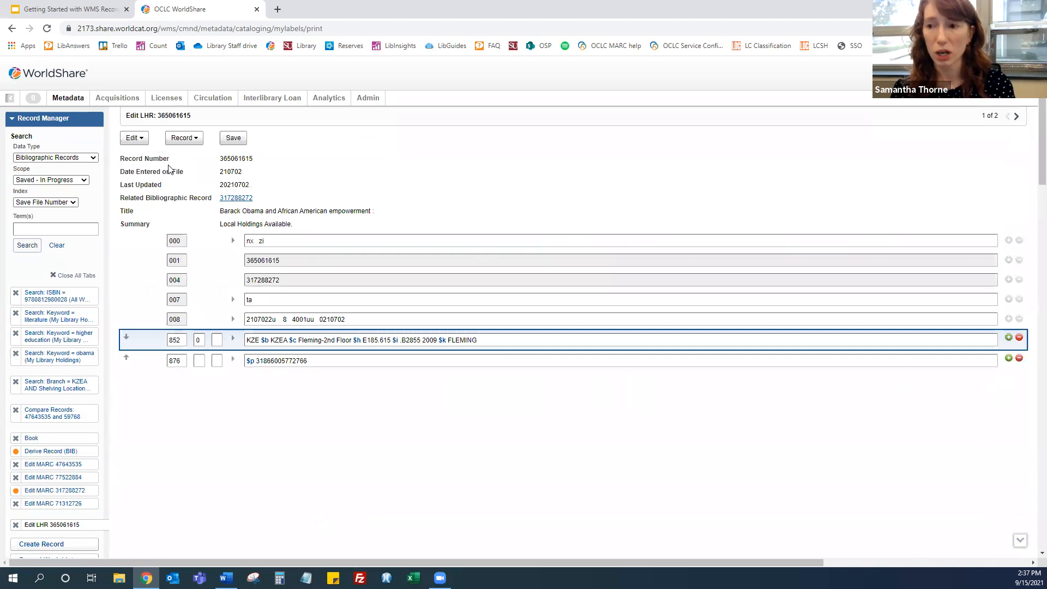
{"action": "left_click", "coordinate": [178, 140]}
{"action": "left_click", "coordinate": [178, 139]}
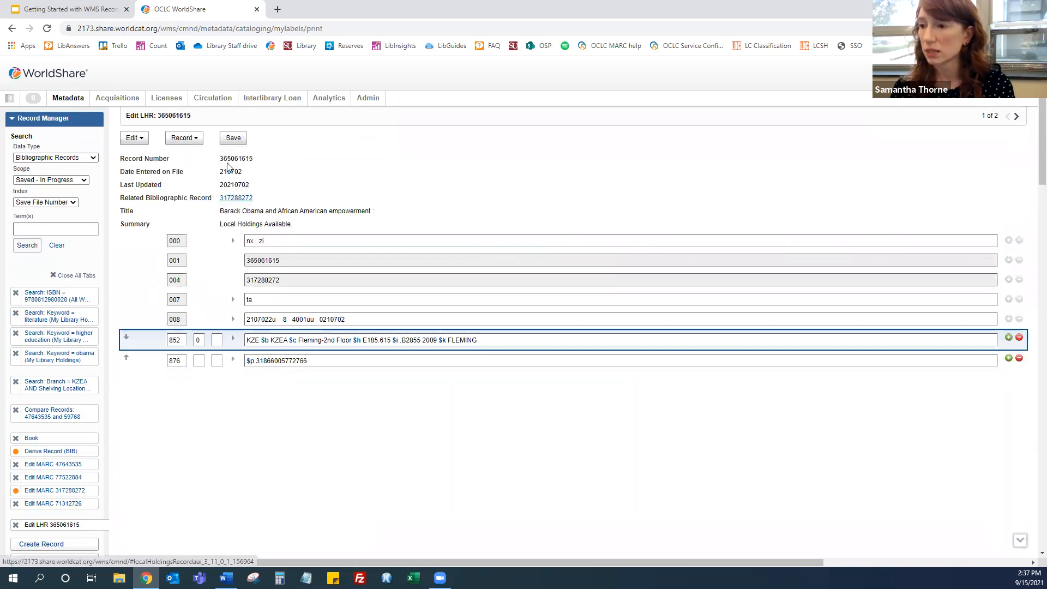
{"action": "left_click", "coordinate": [182, 140]}
{"action": "left_click", "coordinate": [207, 239]}
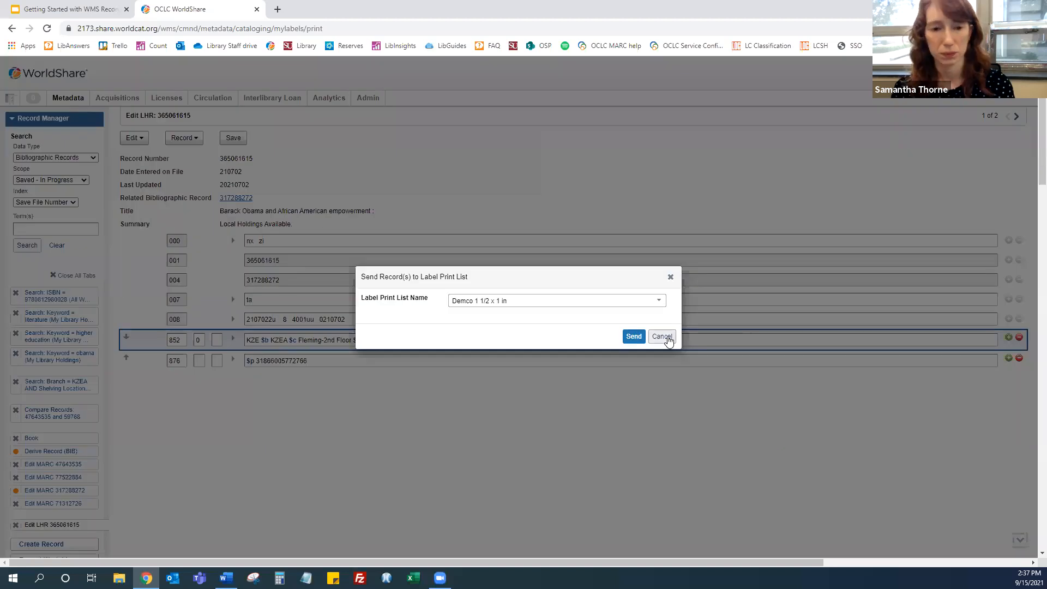
{"action": "left_click", "coordinate": [662, 336]}
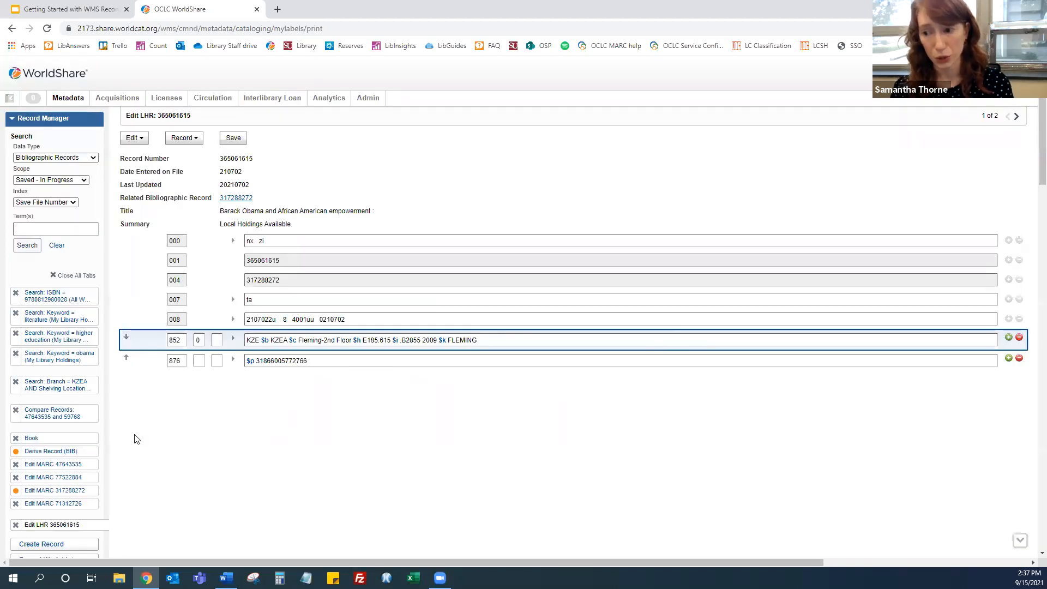
Open the KZEA Lee-2nd Floor LHR search results and view the Actions options for the two selected items
{"action": "left_click", "coordinate": [55, 385]}
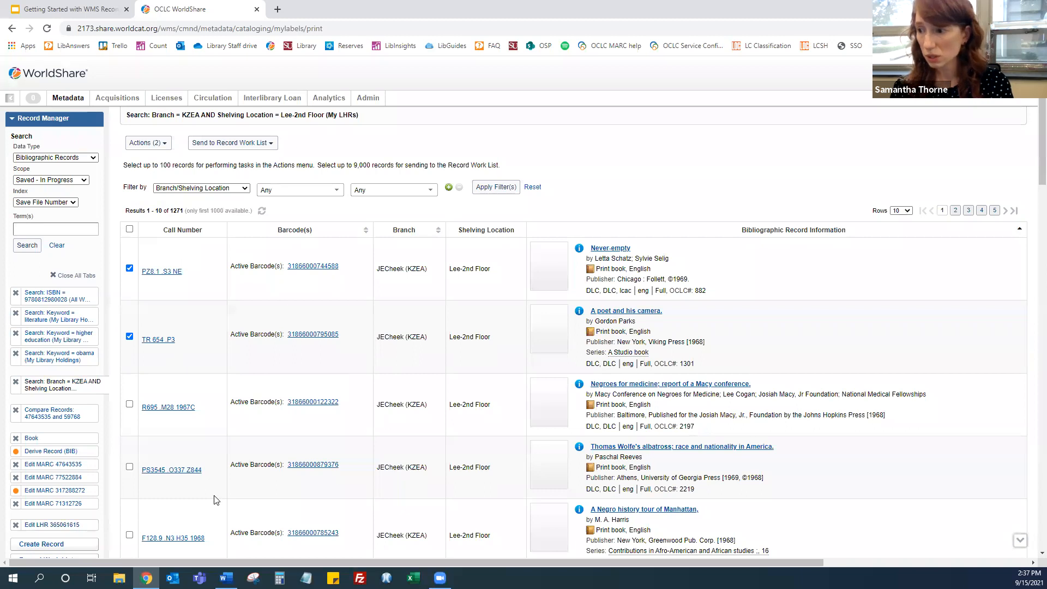
{"action": "left_click", "coordinate": [155, 145]}
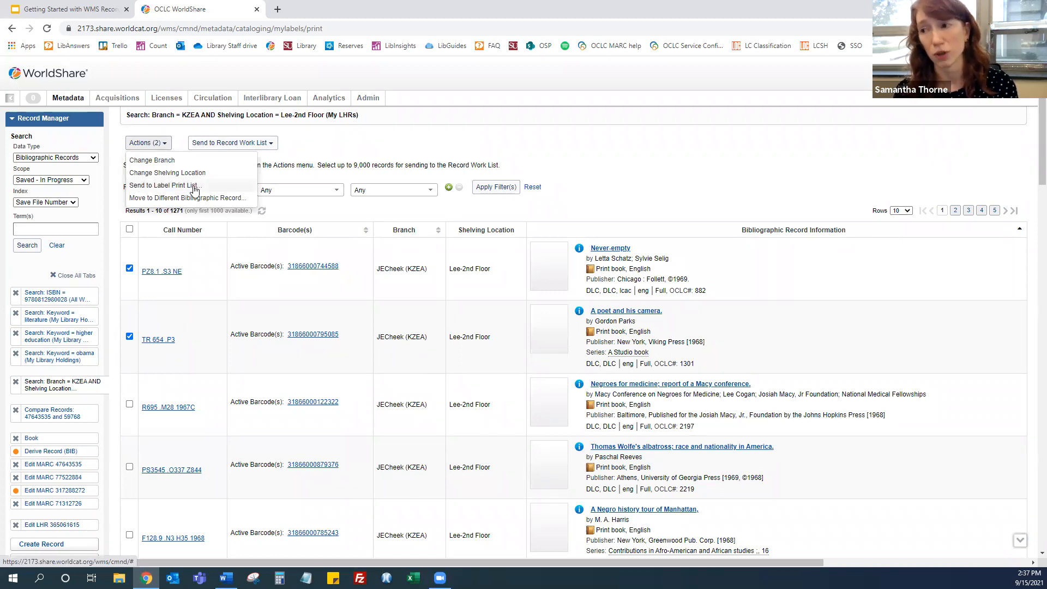
{"action": "left_click", "coordinate": [399, 149]}
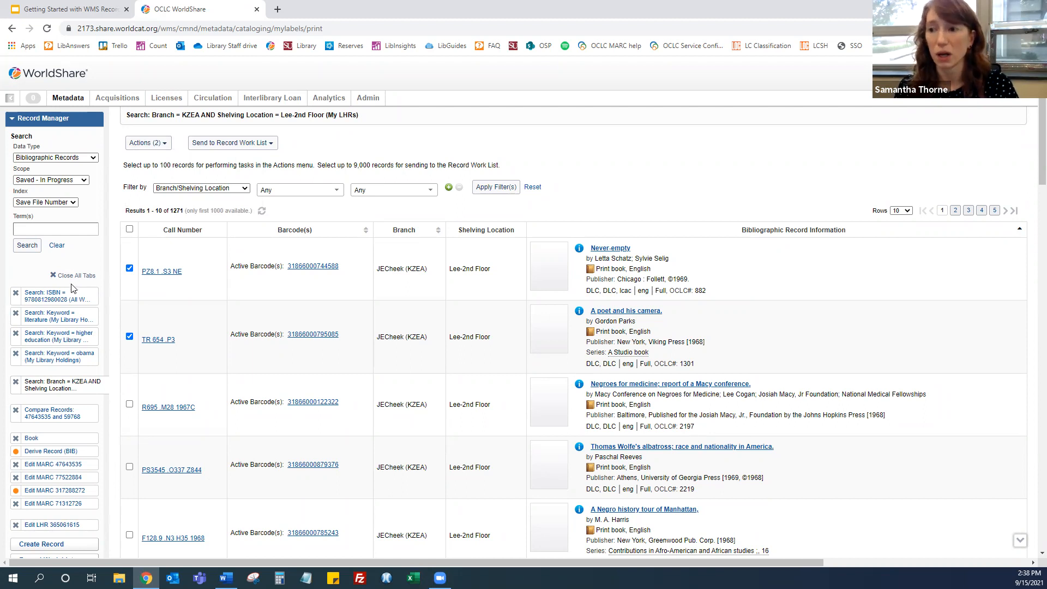
Open the Demco 1 1/2 x 1 in label print list from My Labels
{"action": "scroll", "coordinate": [69, 396], "scroll_direction": "down", "scroll_amount": 5}
{"action": "left_click", "coordinate": [35, 397]}
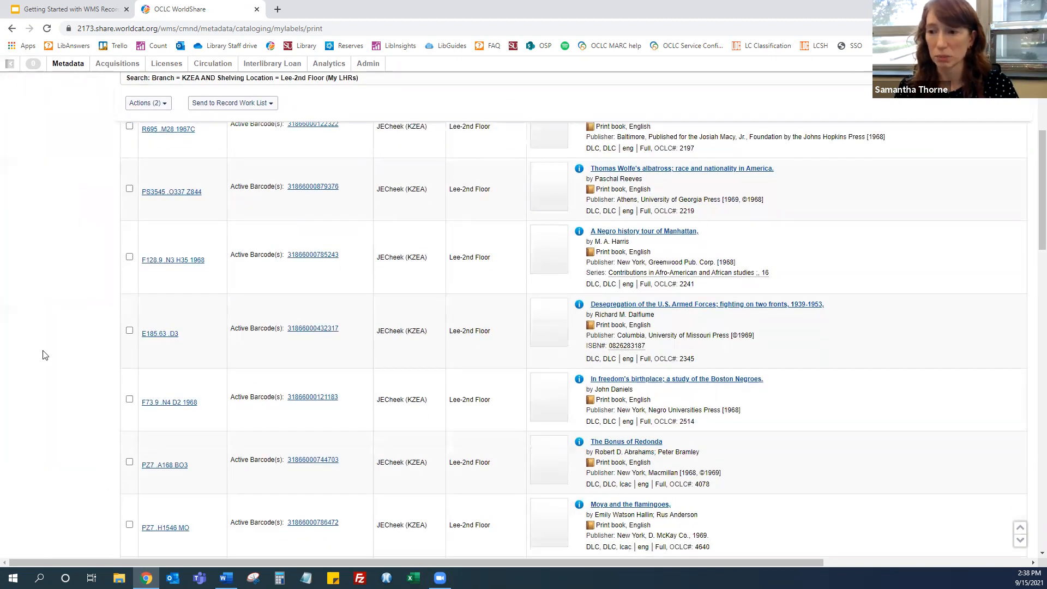
{"action": "scroll", "coordinate": [60, 297], "scroll_direction": "up", "scroll_amount": 5}
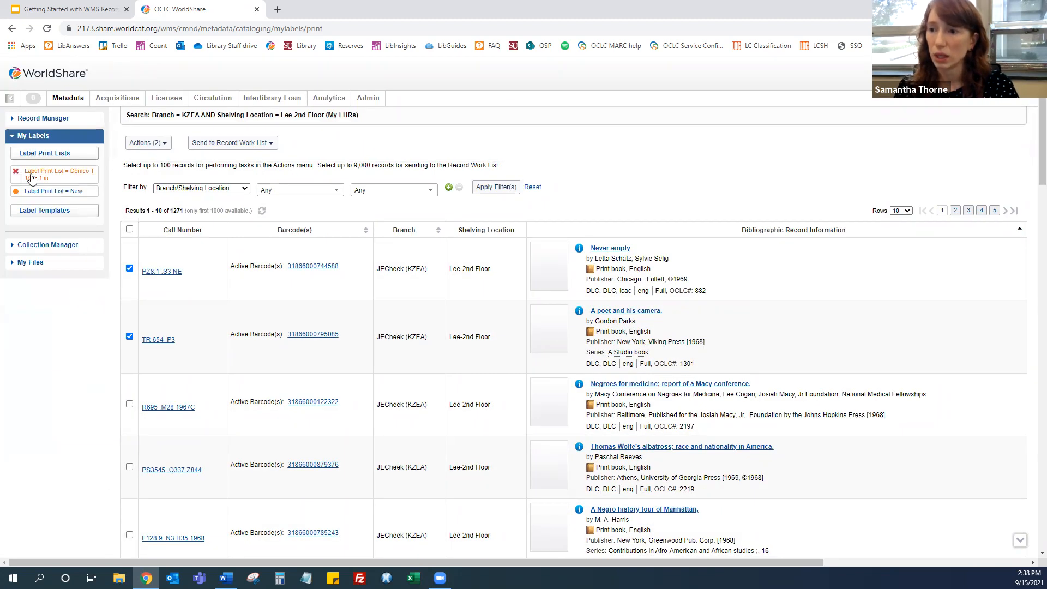
{"action": "left_click", "coordinate": [34, 175]}
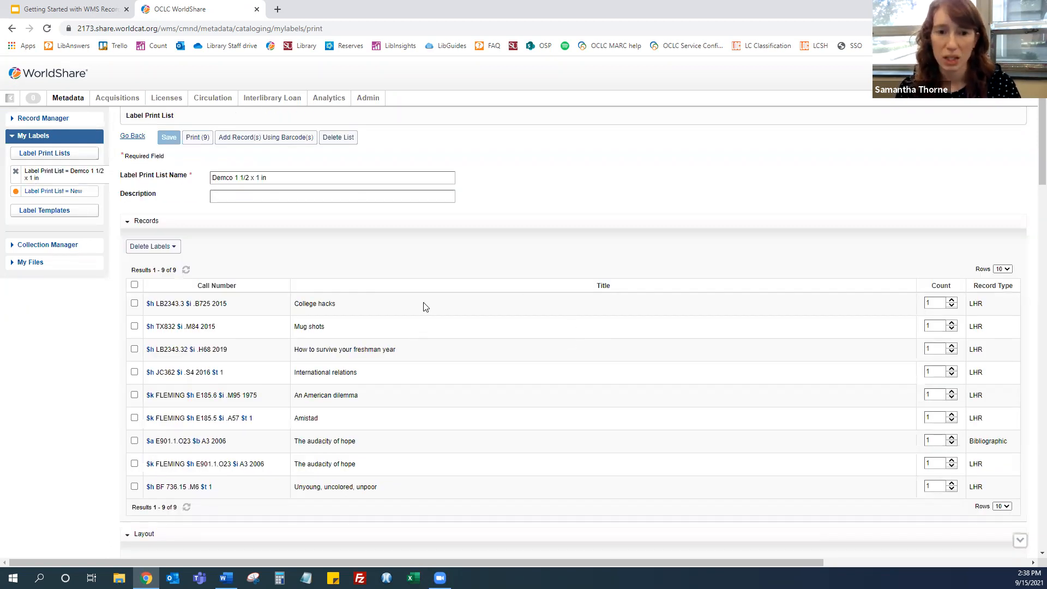
Open the Add Record(s) Using Barcode(s) dialog for the print list and cancel it
{"action": "left_click", "coordinate": [280, 139]}
{"action": "left_click", "coordinate": [508, 332]}
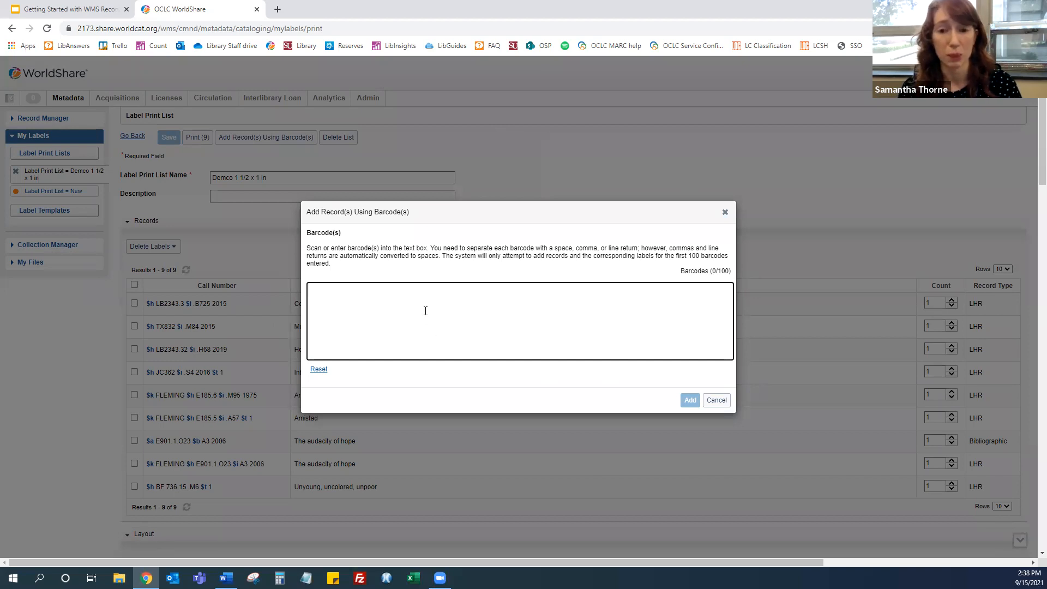
{"action": "left_click", "coordinate": [717, 400]}
Highlight the $k FLEMING prefix in the print list's call numbers
{"action": "scroll", "coordinate": [386, 380], "scroll_direction": "down", "scroll_amount": 1}
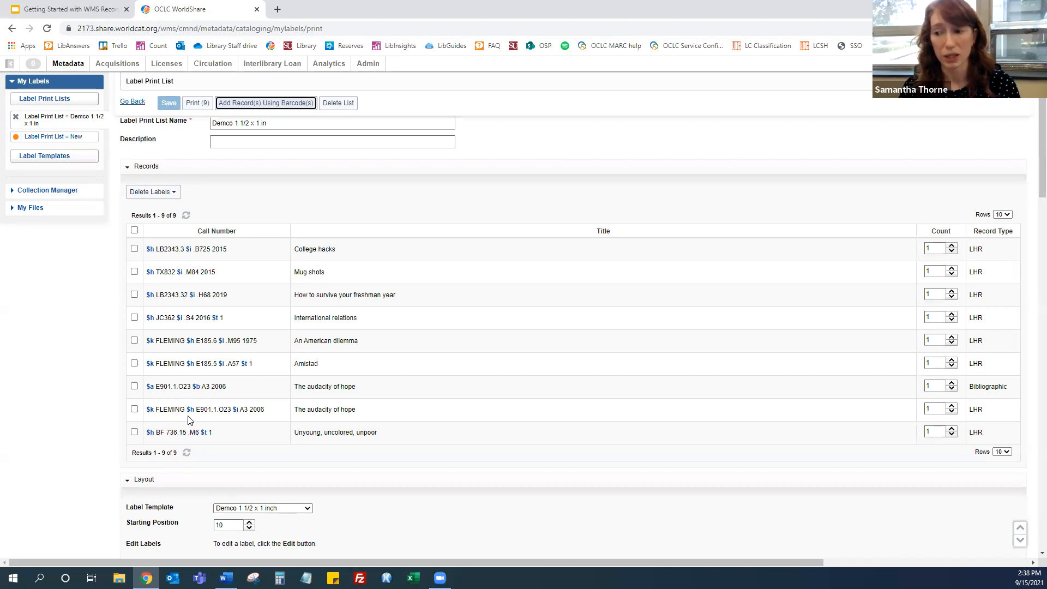
{"action": "left_click_drag", "start_coordinate": [155, 410], "coordinate": [238, 395]}
{"action": "left_click", "coordinate": [240, 393]}
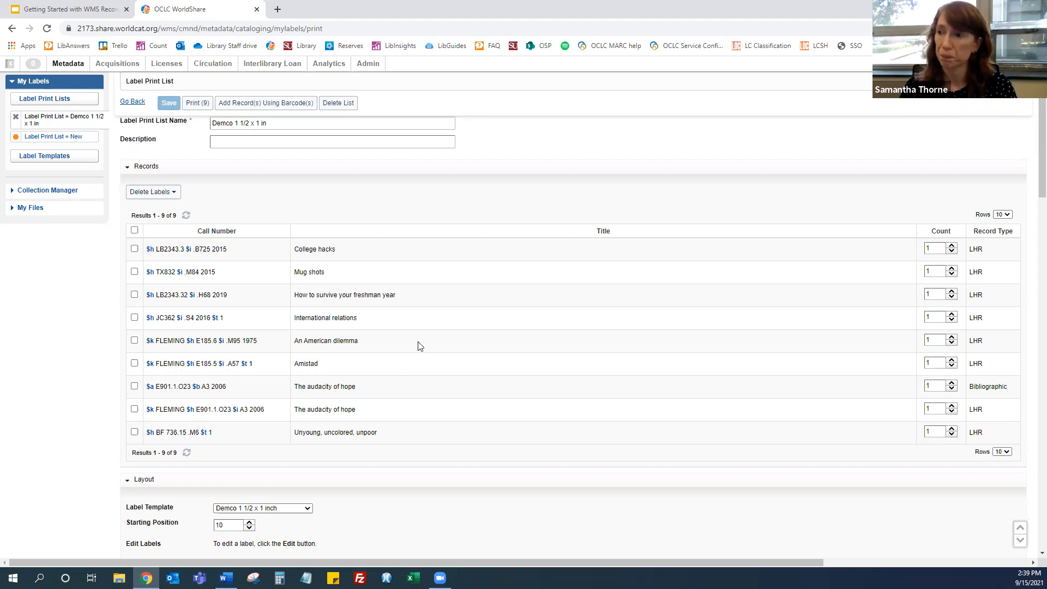
Switch to the presentation and present the slides on label templates, adding items to print lists, and getting help
{"action": "left_click", "coordinate": [64, 11]}
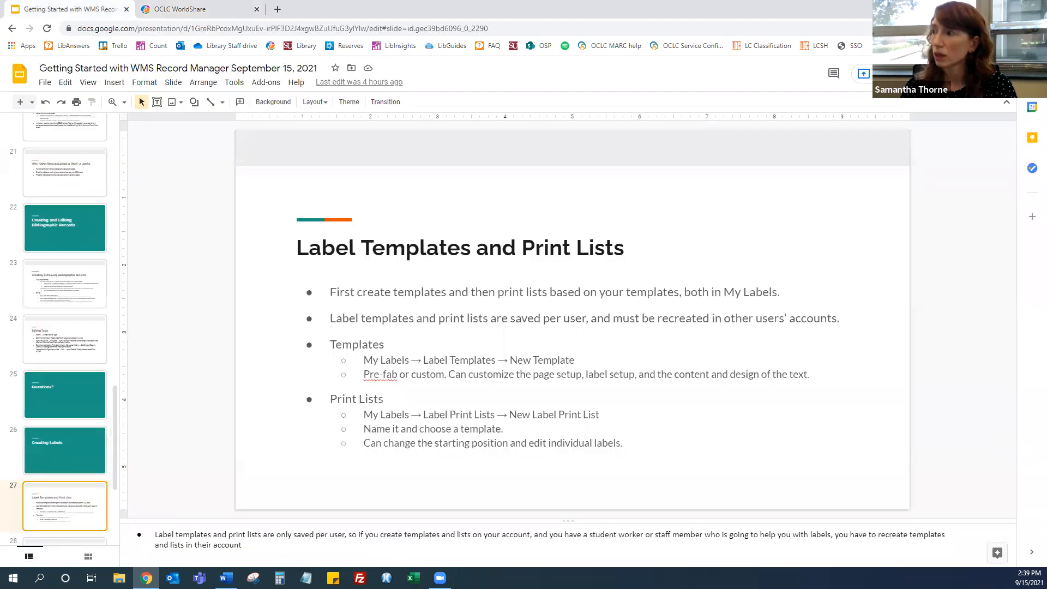
{"action": "key", "text": "ctrl+F5"}
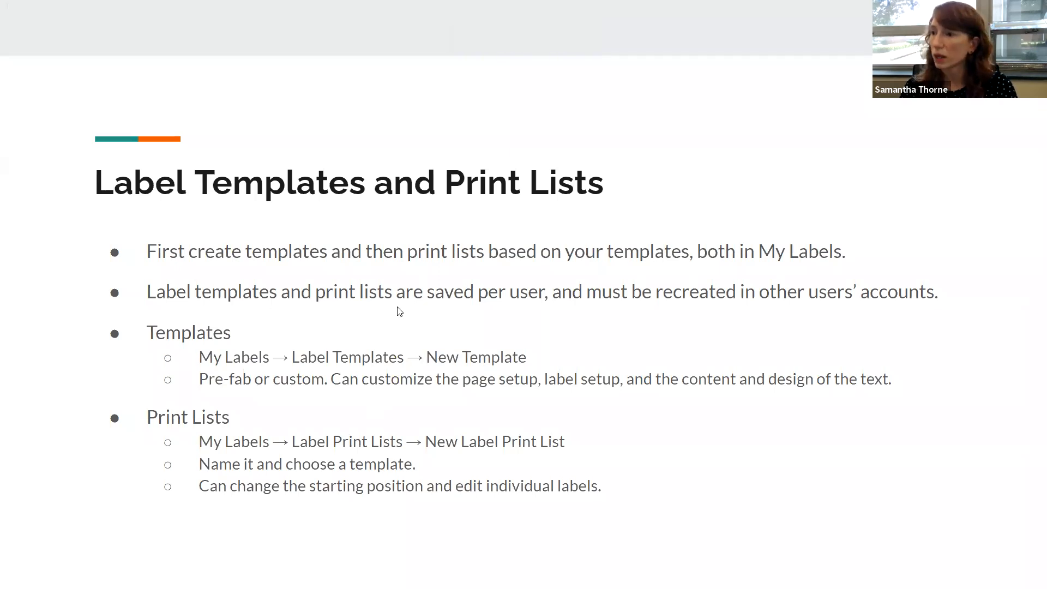
{"action": "left_click", "coordinate": [459, 312]}
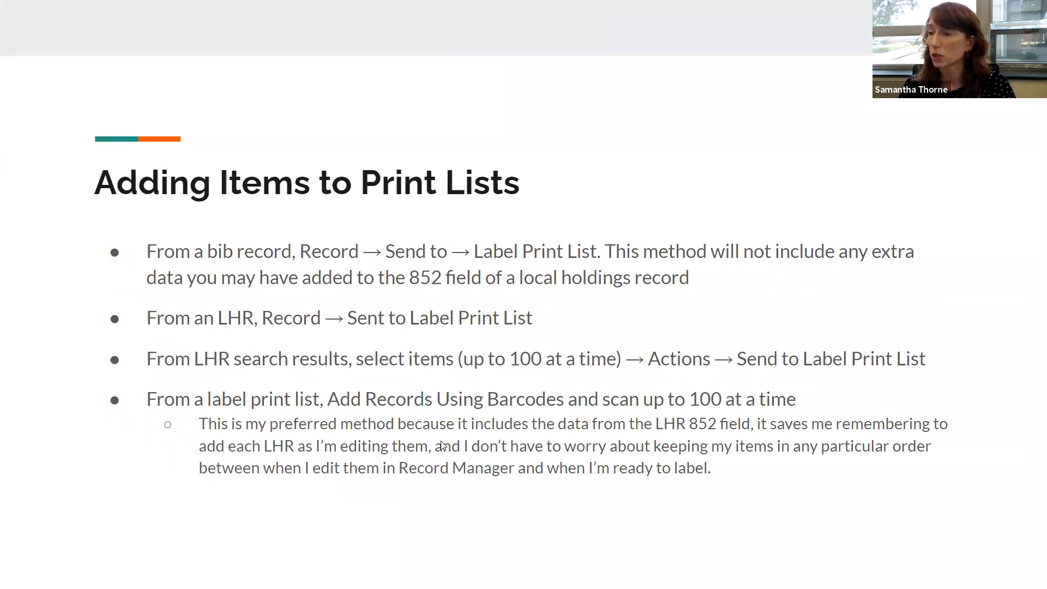
{"action": "left_click", "coordinate": [422, 377]}
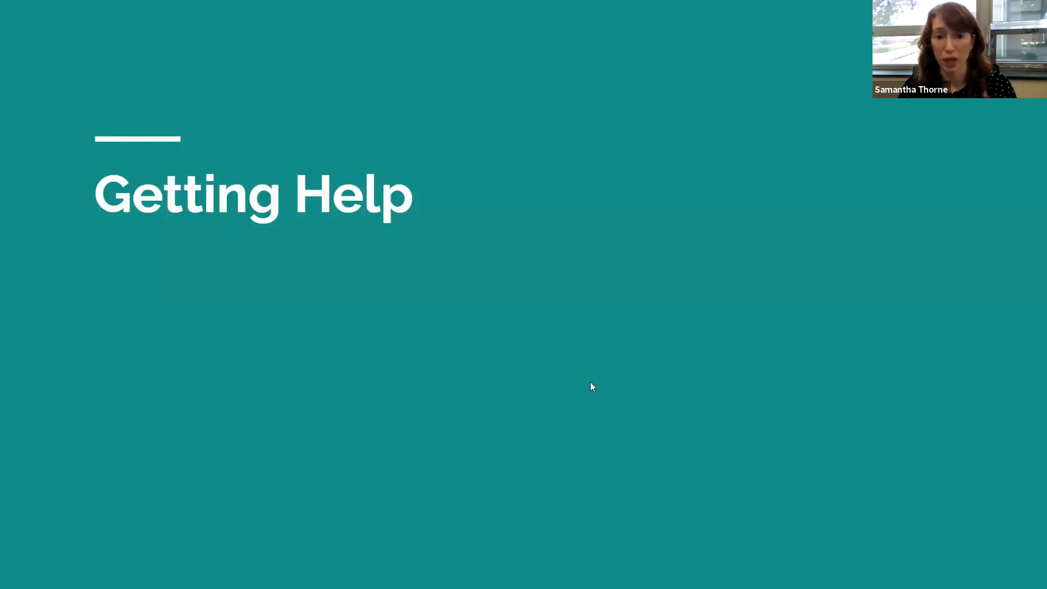
{"action": "left_click", "coordinate": [519, 345]}
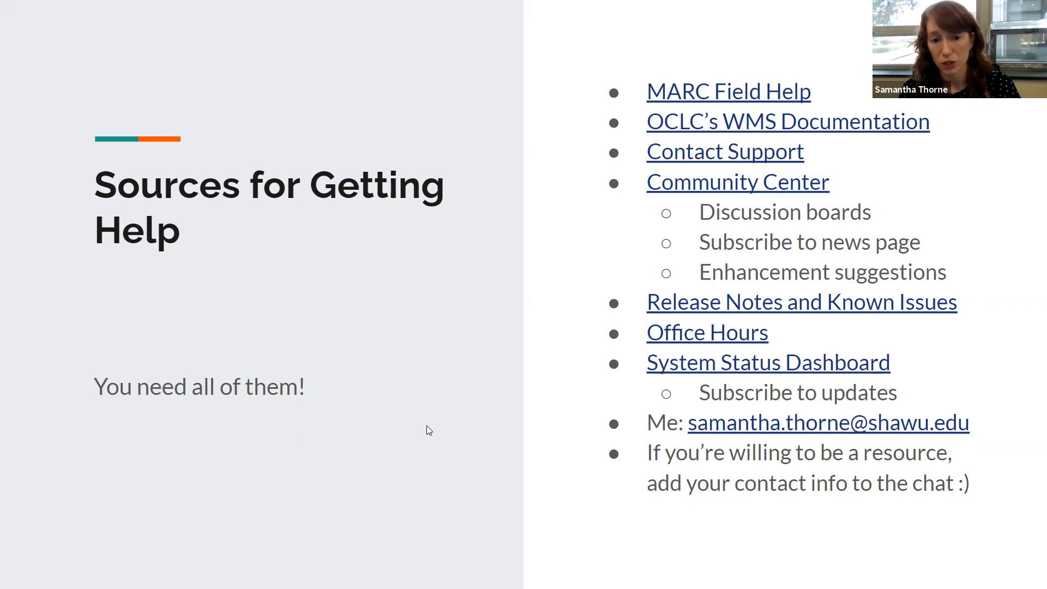
{"action": "key", "text": "Escape"}
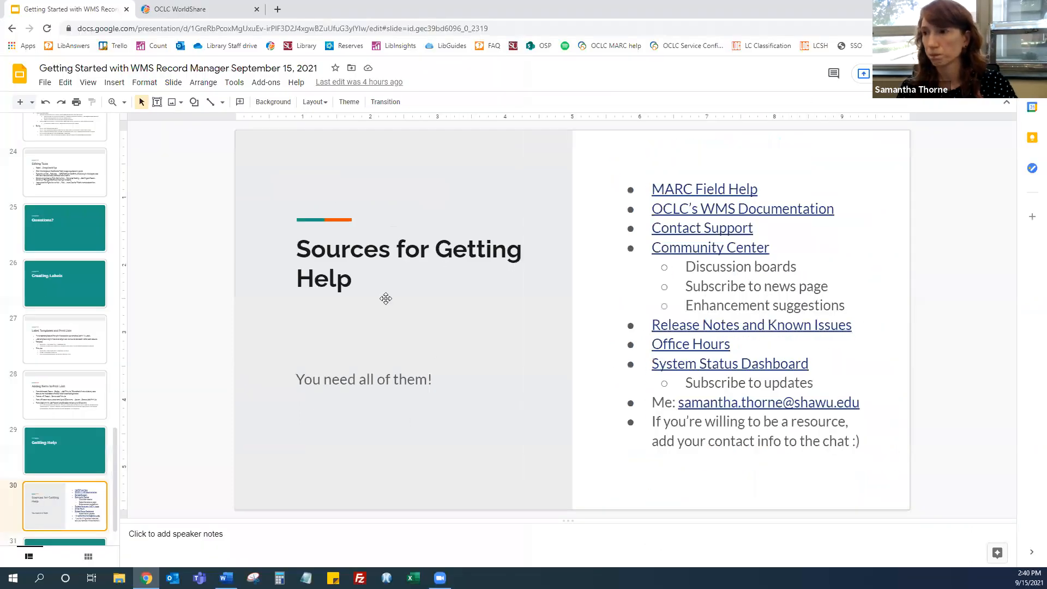
Return to WorldShare and open the Edit MARC 317288272 record tab in Record Manager
{"action": "left_click", "coordinate": [215, 4]}
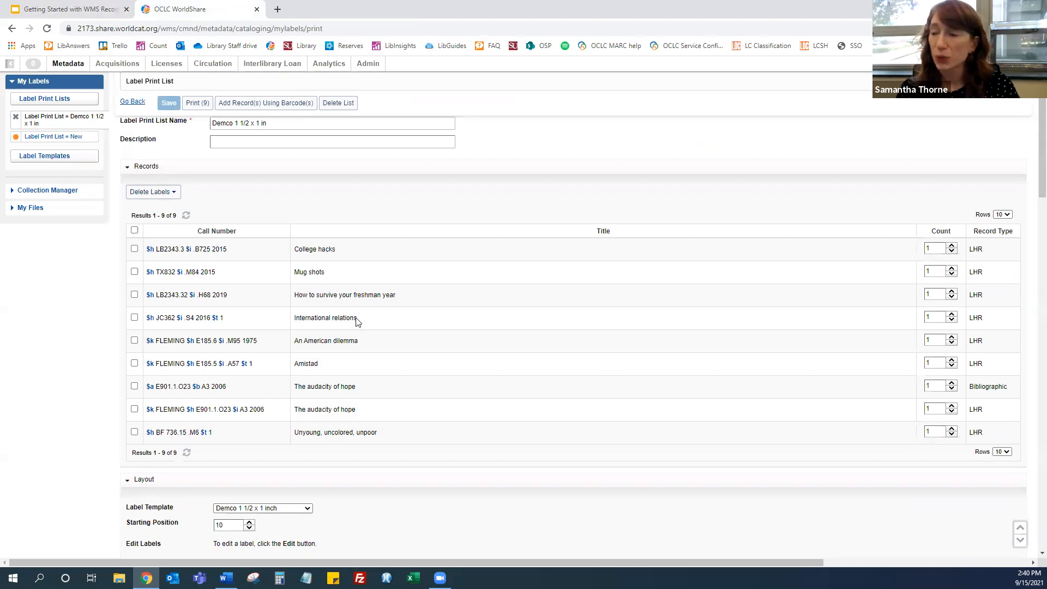
{"action": "scroll", "coordinate": [321, 330], "scroll_direction": "up", "scroll_amount": 1}
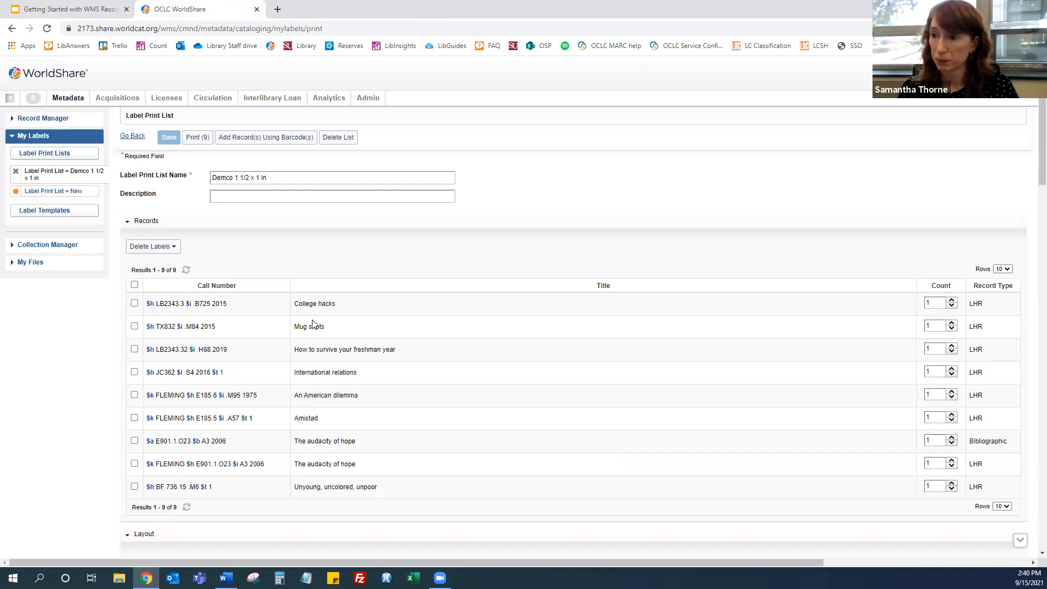
{"action": "left_click", "coordinate": [33, 119]}
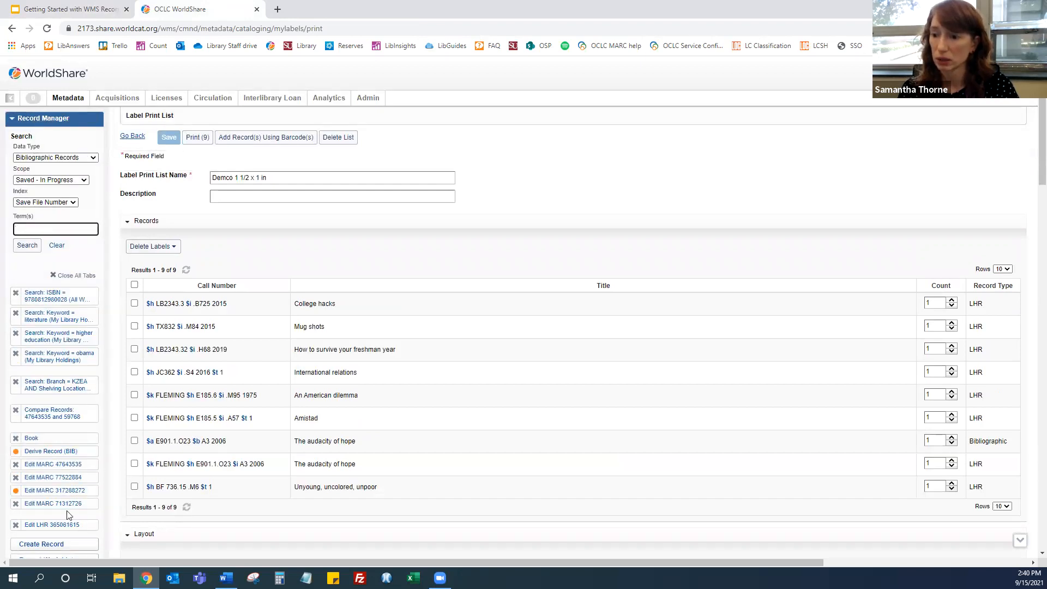
{"action": "left_click", "coordinate": [60, 491]}
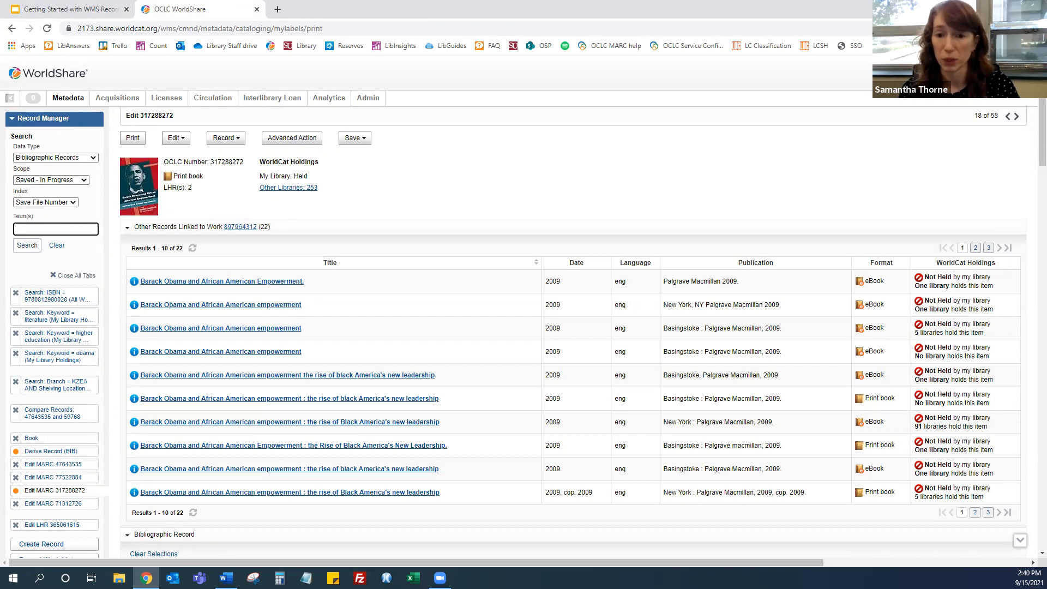
Open MARC Field Help for the record's 245 title field
{"action": "scroll", "coordinate": [406, 333], "scroll_direction": "down", "scroll_amount": 10}
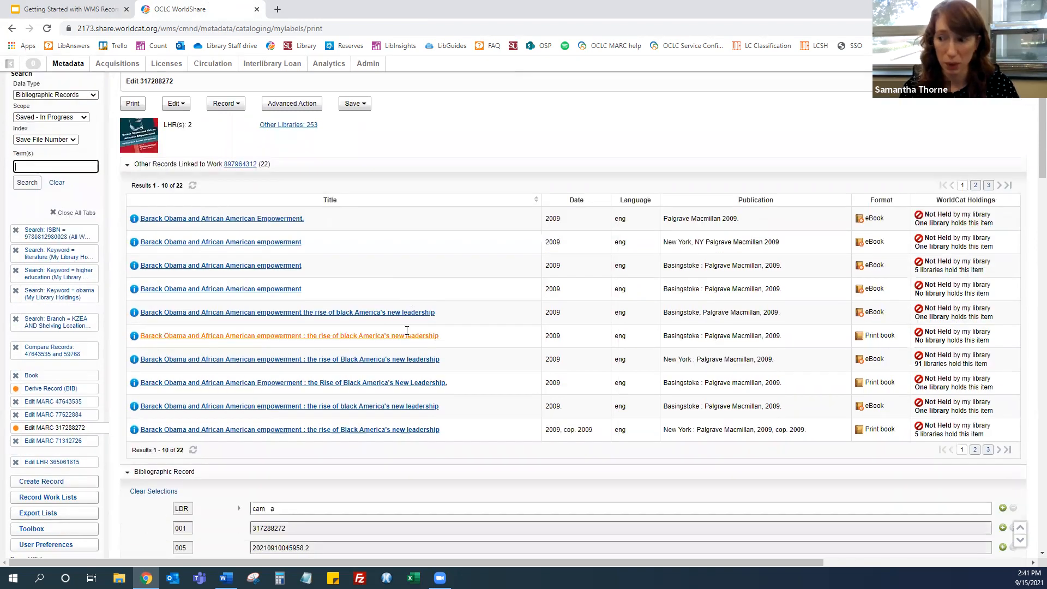
{"action": "scroll", "coordinate": [406, 332], "scroll_direction": "down", "scroll_amount": 1}
{"action": "left_click", "coordinate": [334, 349]}
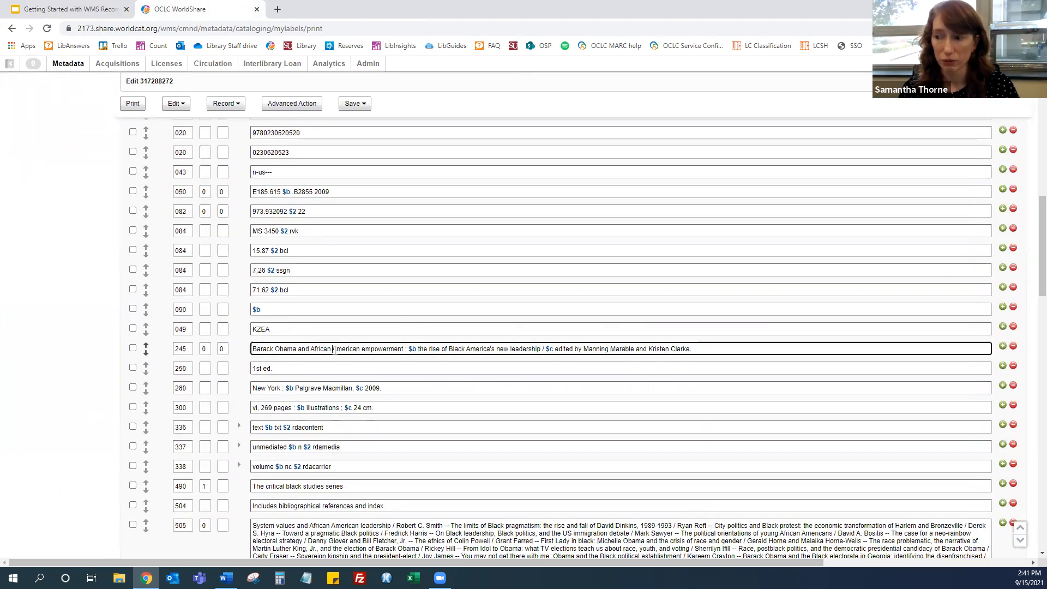
{"action": "right_click", "coordinate": [334, 349]}
{"action": "mouse_move", "coordinate": [369, 431]}
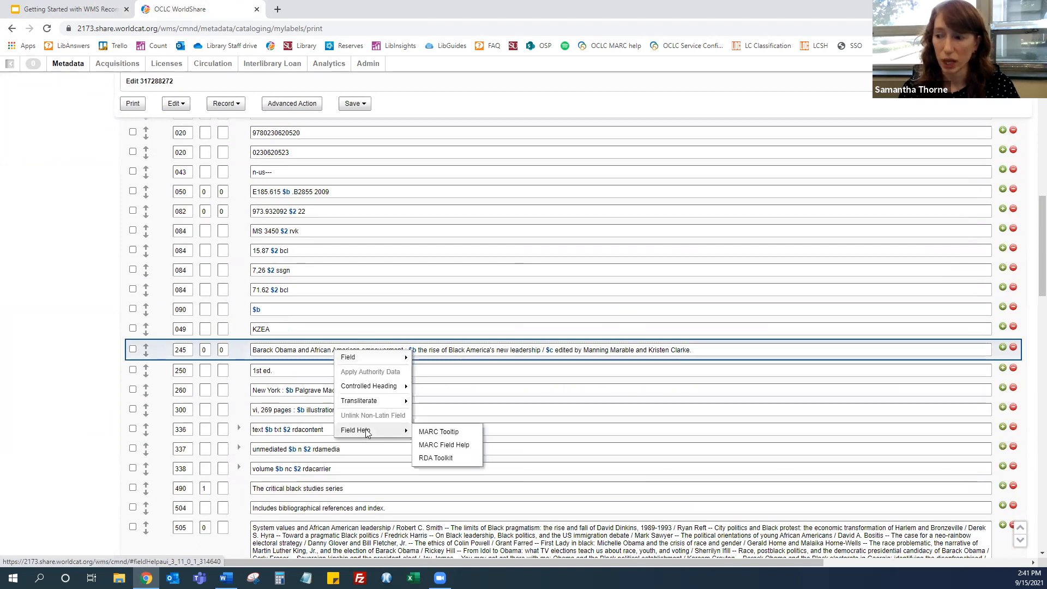
{"action": "left_click", "coordinate": [452, 445]}
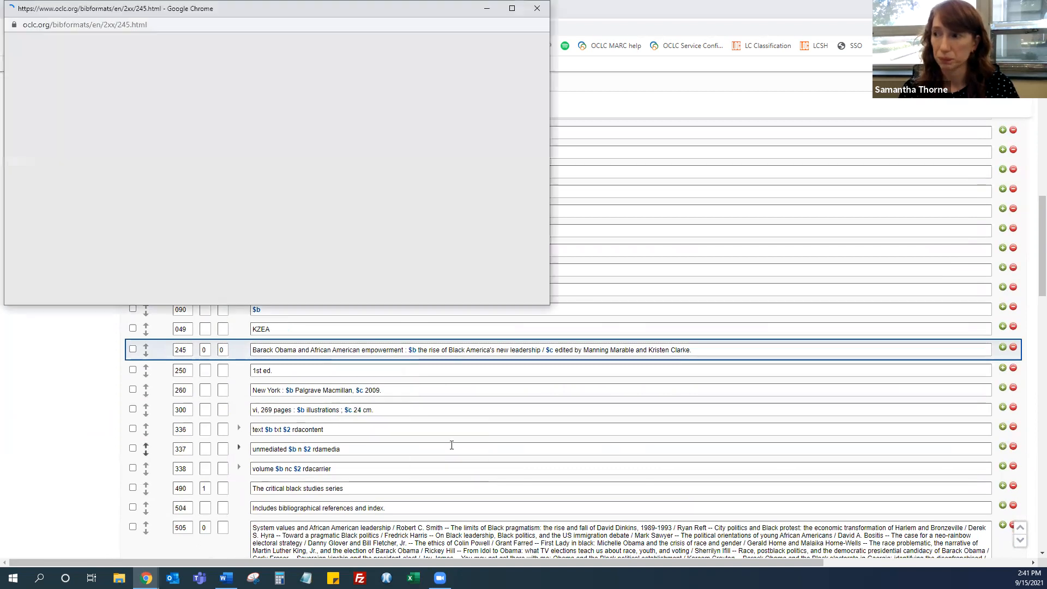
Maximize the 245 Title Statement help window, read through its guidelines and subfield examples, and return to the record
{"action": "left_click_drag", "start_coordinate": [228, 10], "coordinate": [346, 239]}
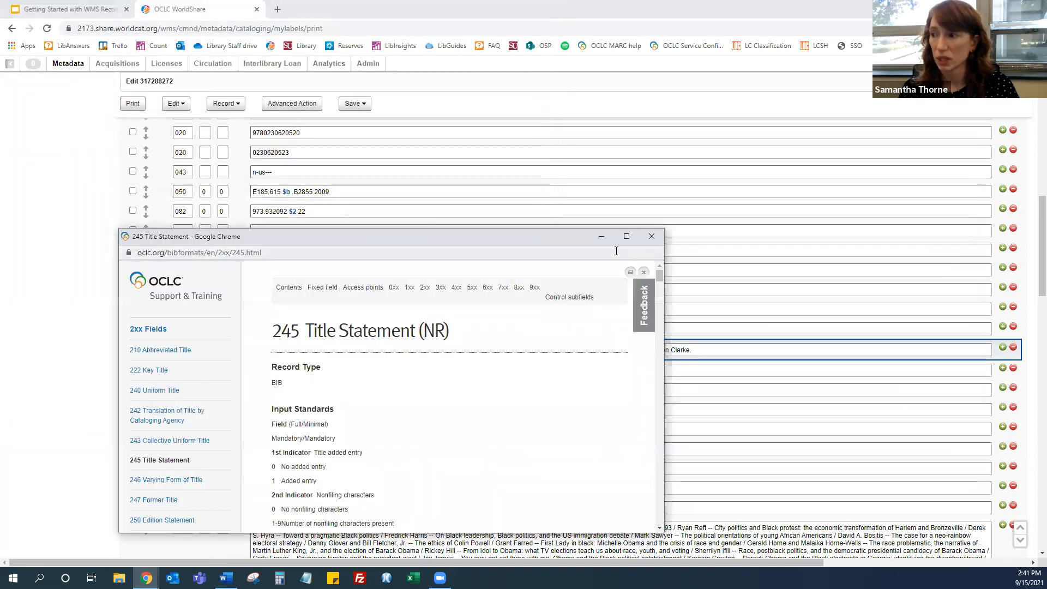
{"action": "left_click", "coordinate": [629, 238]}
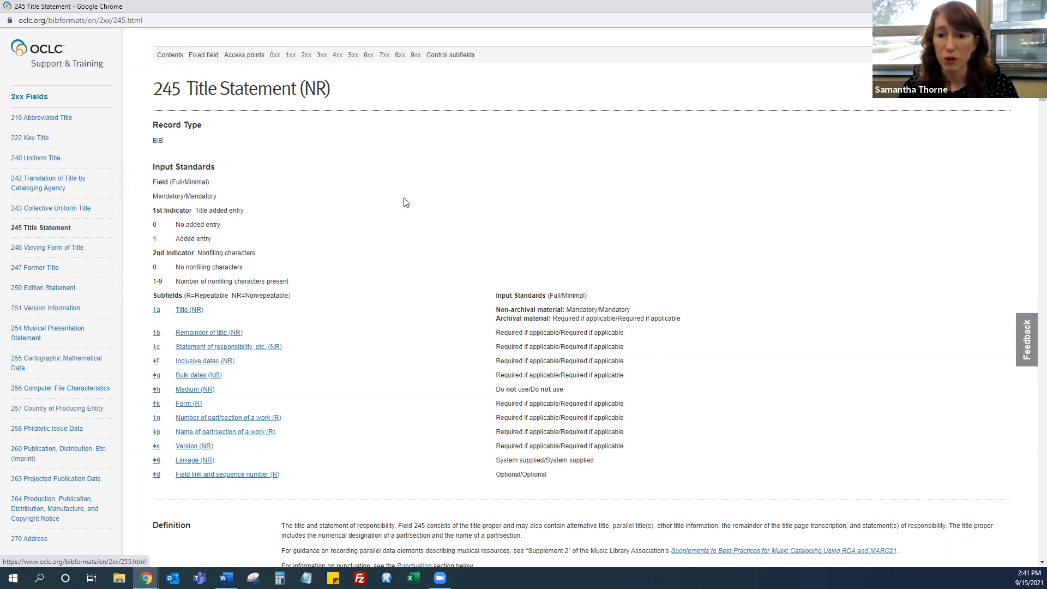
{"action": "scroll", "coordinate": [512, 235], "scroll_direction": "down", "scroll_amount": 7}
{"action": "scroll", "coordinate": [513, 234], "scroll_direction": "down", "scroll_amount": 10}
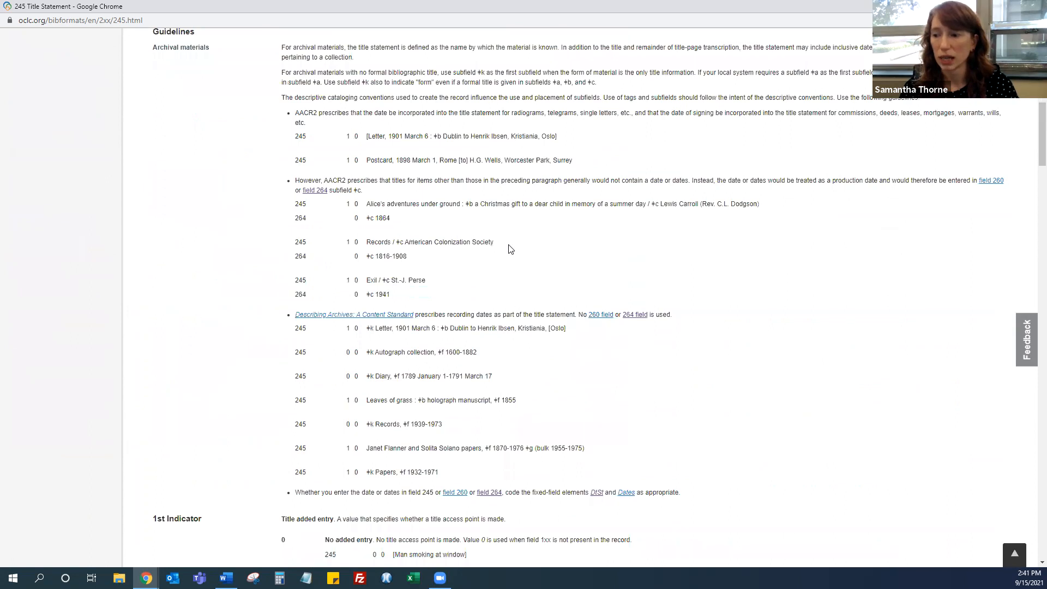
{"action": "scroll", "coordinate": [509, 245], "scroll_direction": "down", "scroll_amount": 8}
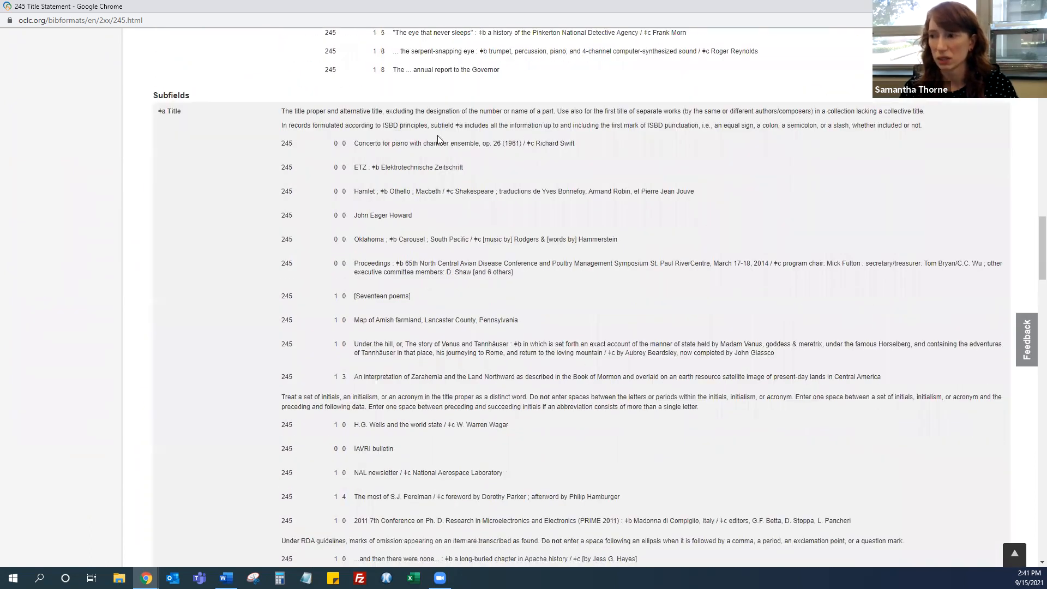
{"action": "scroll", "coordinate": [611, 340], "scroll_direction": "down", "scroll_amount": 1}
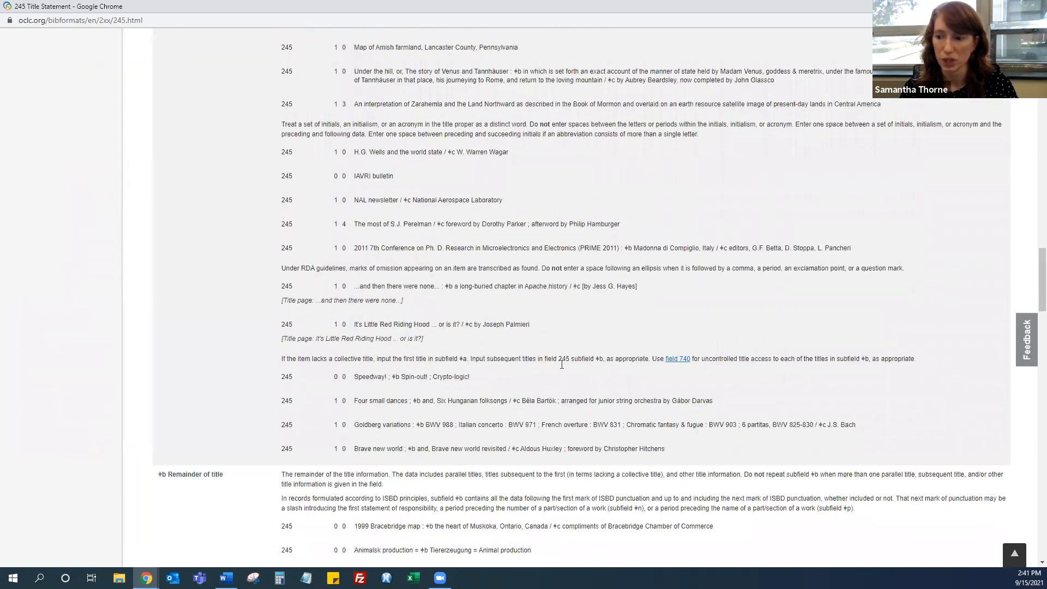
{"action": "scroll", "coordinate": [561, 362], "scroll_direction": "down", "scroll_amount": 4}
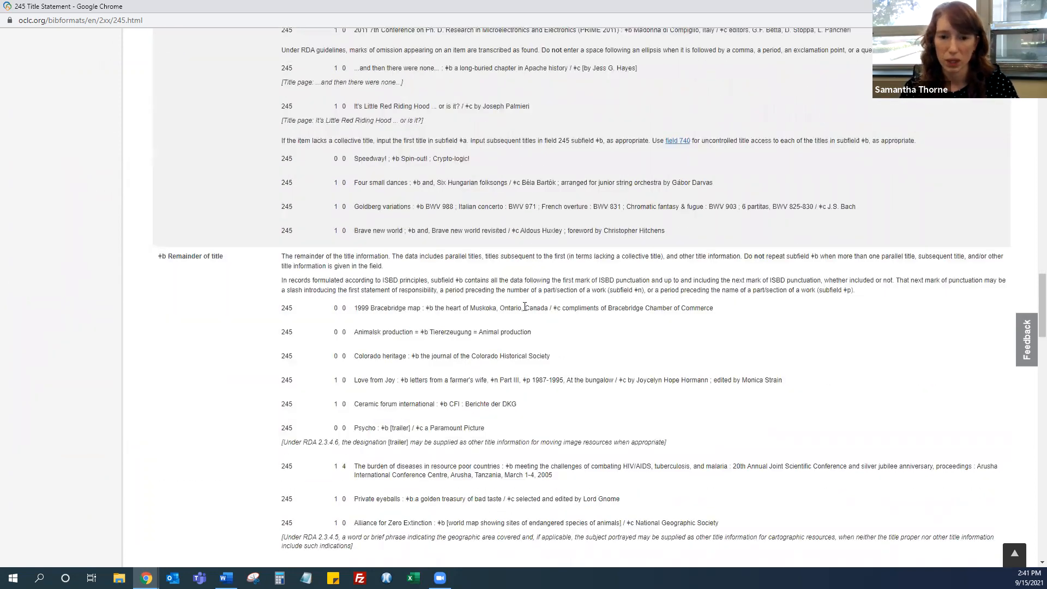
{"action": "scroll", "coordinate": [515, 284], "scroll_direction": "up", "scroll_amount": 15}
{"action": "scroll", "coordinate": [515, 283], "scroll_direction": "up", "scroll_amount": 15}
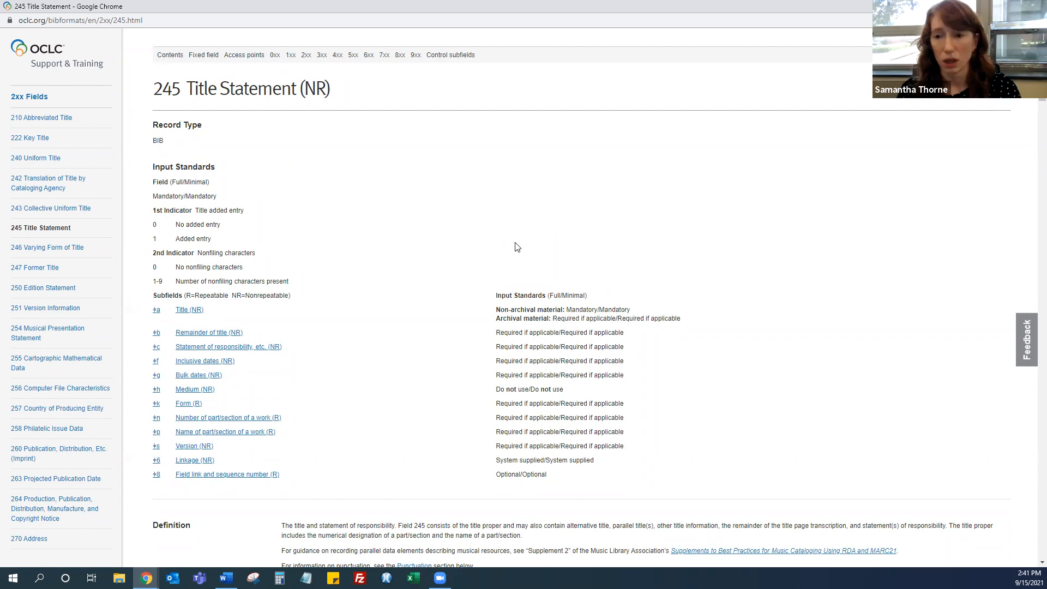
{"action": "key", "text": "alt+Tab"}
{"action": "scroll", "coordinate": [431, 292], "scroll_direction": "up", "scroll_amount": 10}
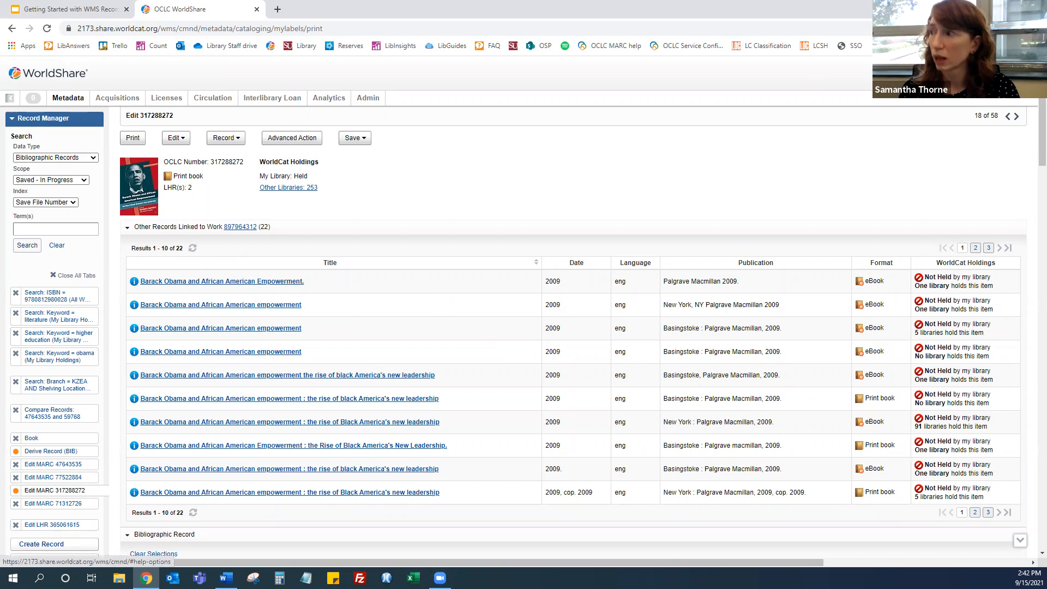
Open OCLC Support from the help menu and browse the WorldShare Record Manager help topics under Metadata Services
{"action": "left_click", "coordinate": [881, 70]}
{"action": "left_click", "coordinate": [889, 84]}
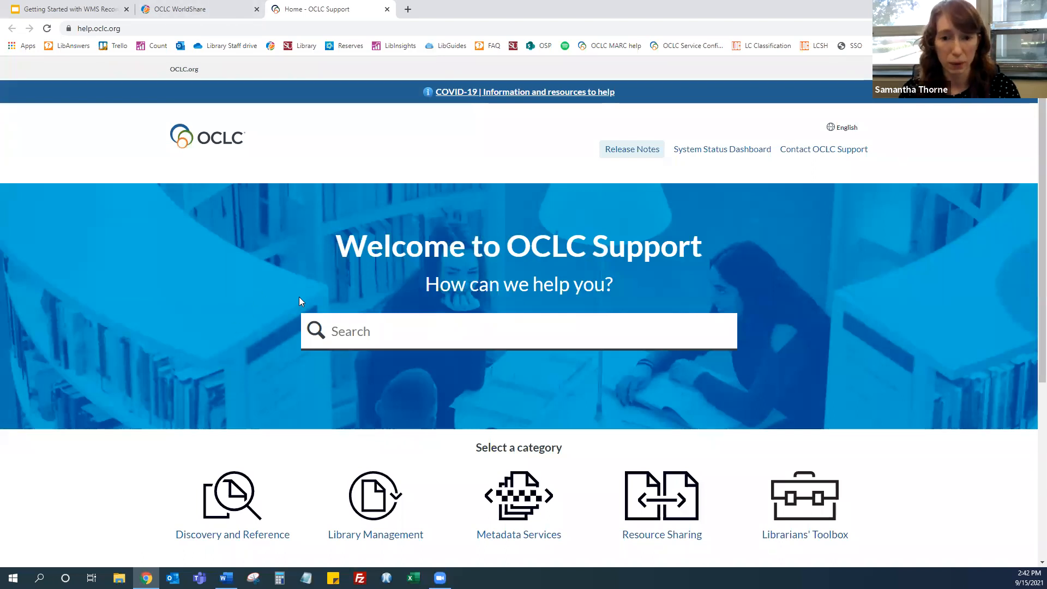
{"action": "scroll", "coordinate": [299, 295], "scroll_direction": "down", "scroll_amount": 4}
{"action": "left_click", "coordinate": [522, 291]}
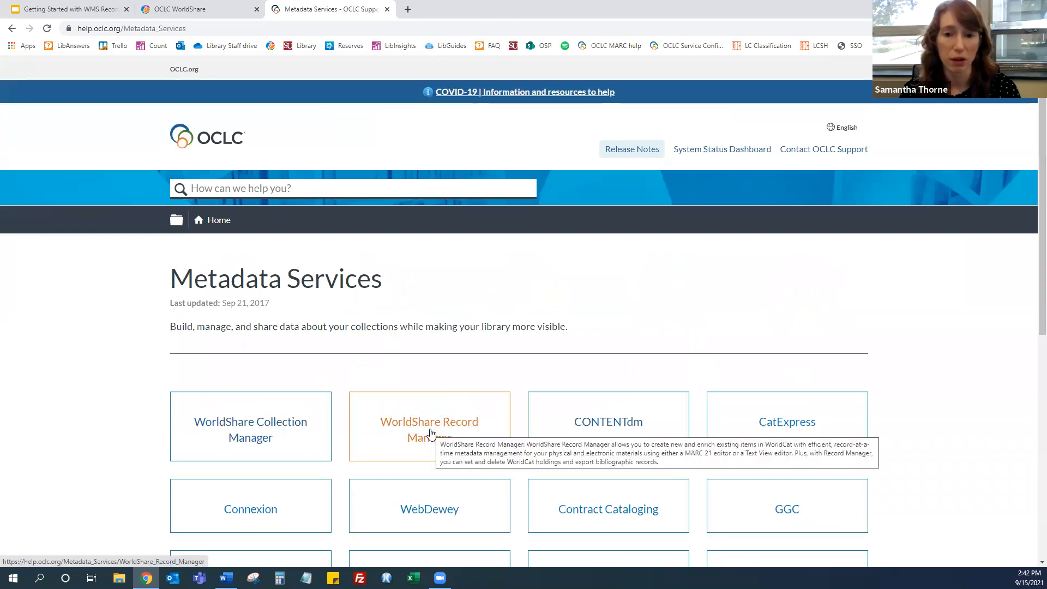
{"action": "left_click", "coordinate": [431, 434]}
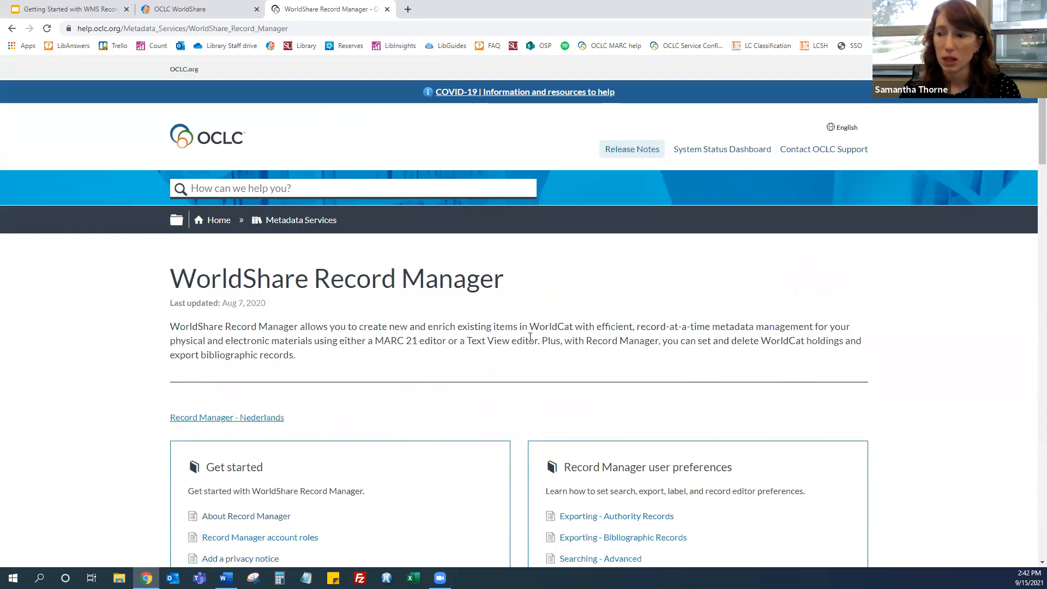
{"action": "scroll", "coordinate": [532, 335], "scroll_direction": "down", "scroll_amount": 5}
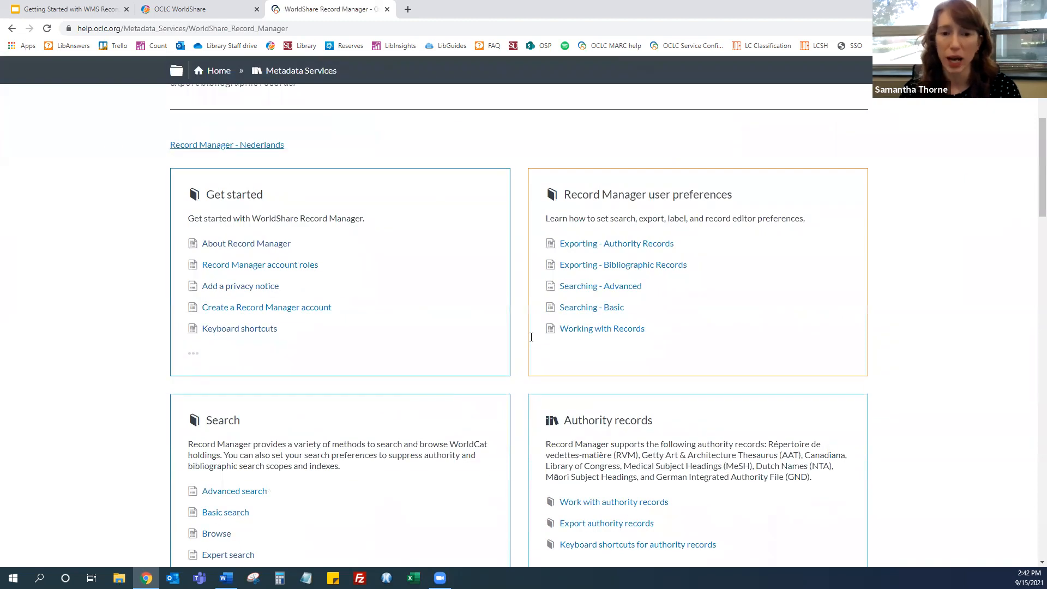
{"action": "scroll", "coordinate": [531, 338], "scroll_direction": "down", "scroll_amount": 10}
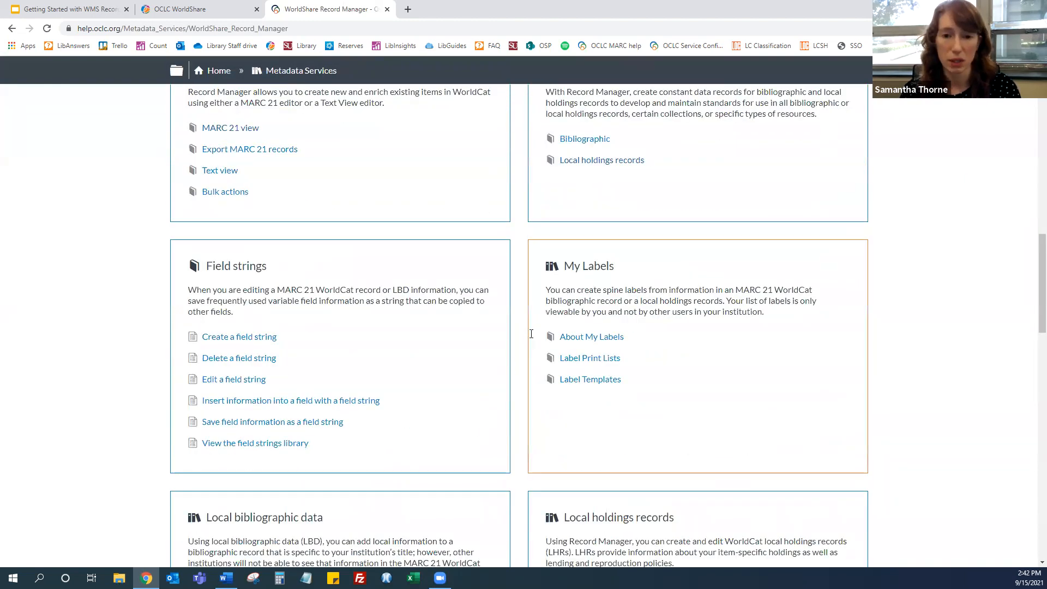
{"action": "scroll", "coordinate": [531, 333], "scroll_direction": "up", "scroll_amount": 15}
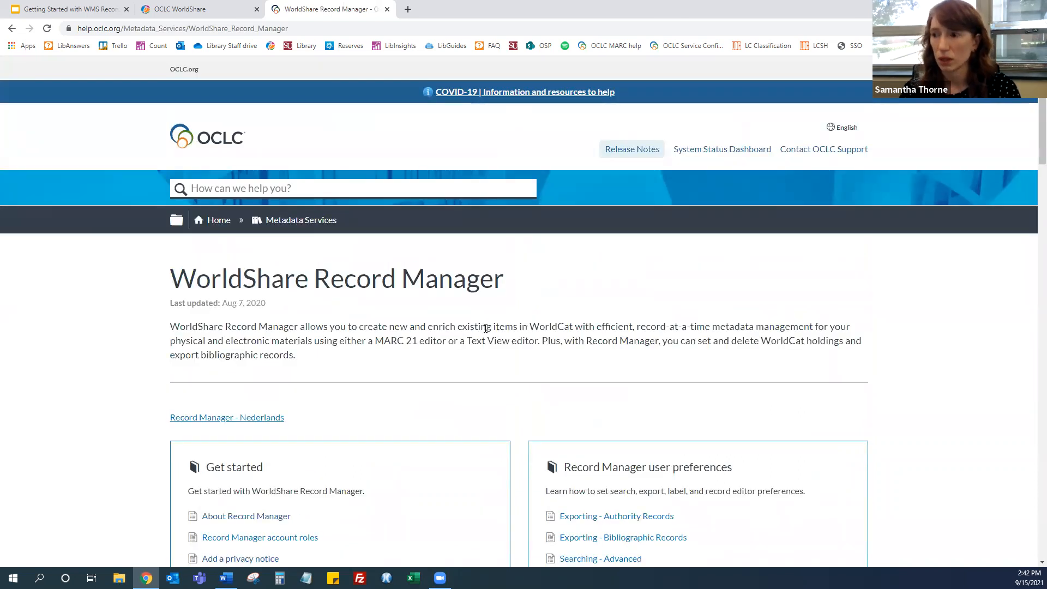
Open Contact OCLC Support, browse the regional support contacts, and open the Submit/View requests page
{"action": "left_click", "coordinate": [834, 157]}
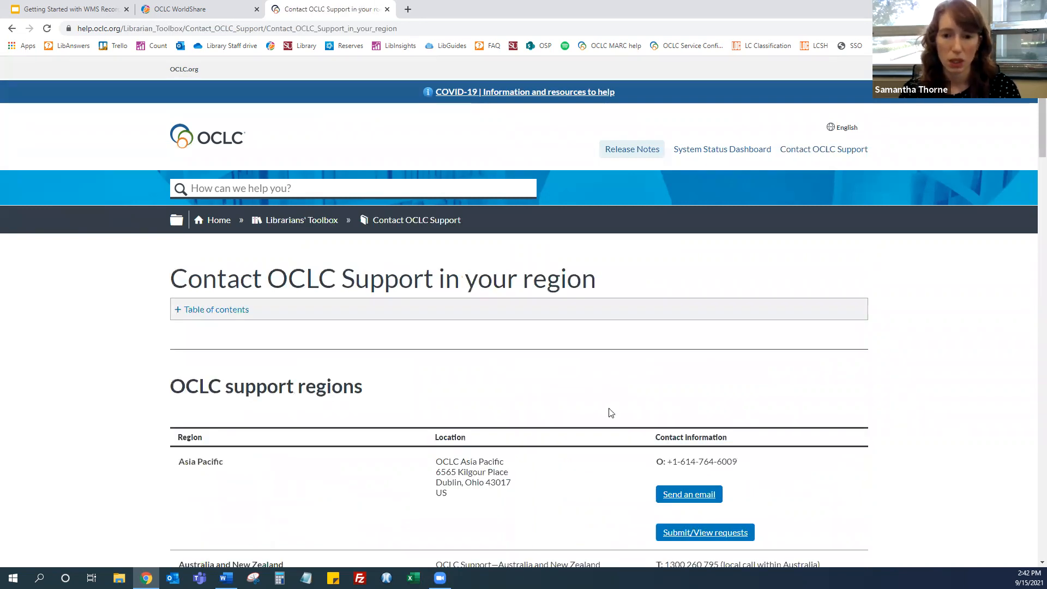
{"action": "scroll", "coordinate": [513, 343], "scroll_direction": "down", "scroll_amount": 10}
{"action": "scroll", "coordinate": [515, 342], "scroll_direction": "down", "scroll_amount": 20}
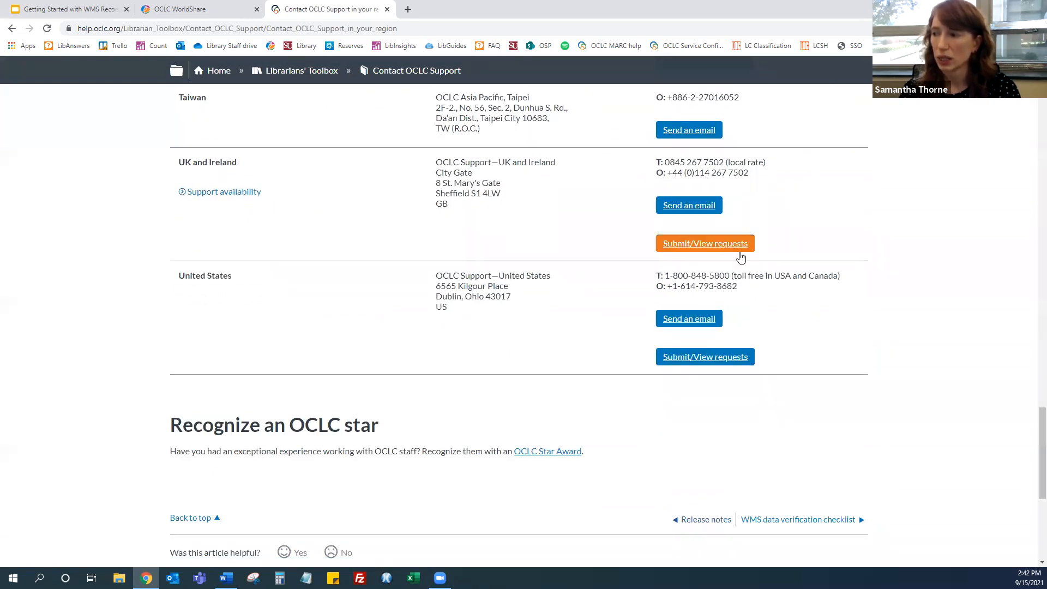
{"action": "left_click", "coordinate": [719, 359]}
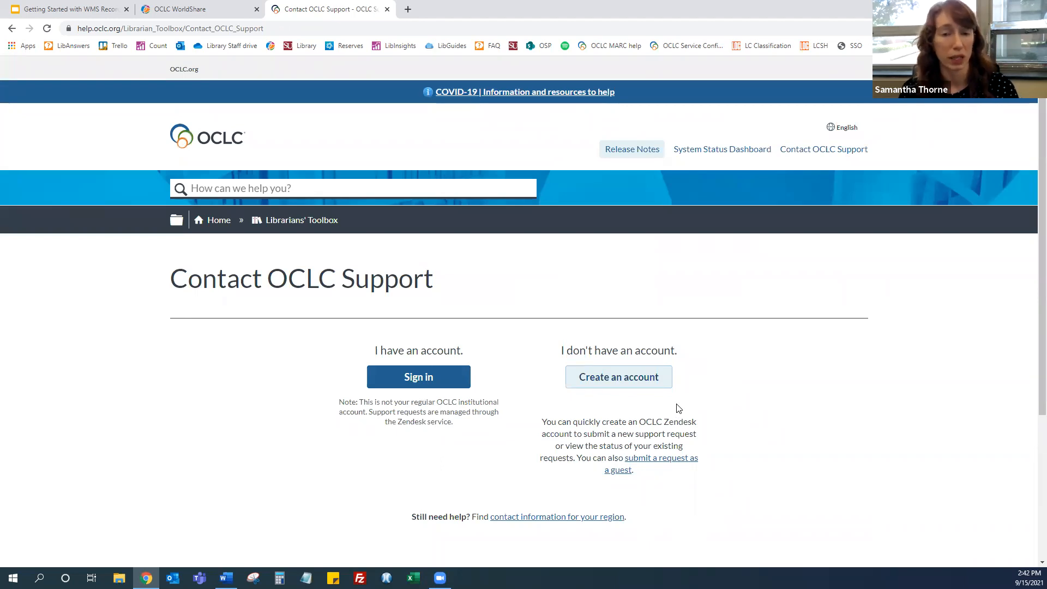
Return to WorldShare and open the OCLC Community Center's WorldShare Record Manager community from the help menu
{"action": "left_click", "coordinate": [189, 15]}
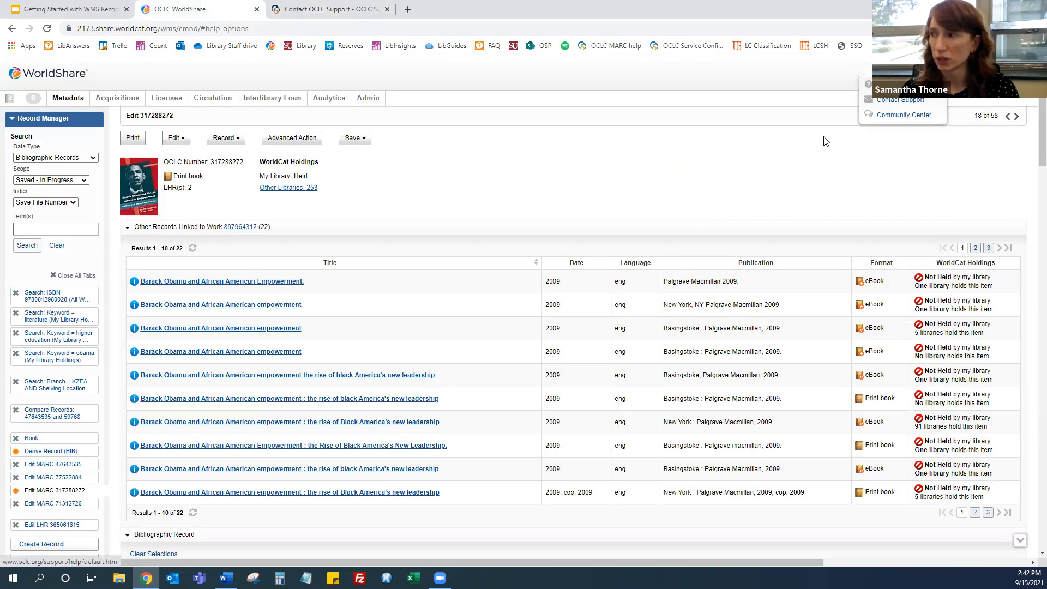
{"action": "left_click", "coordinate": [882, 69]}
{"action": "left_click", "coordinate": [882, 69]}
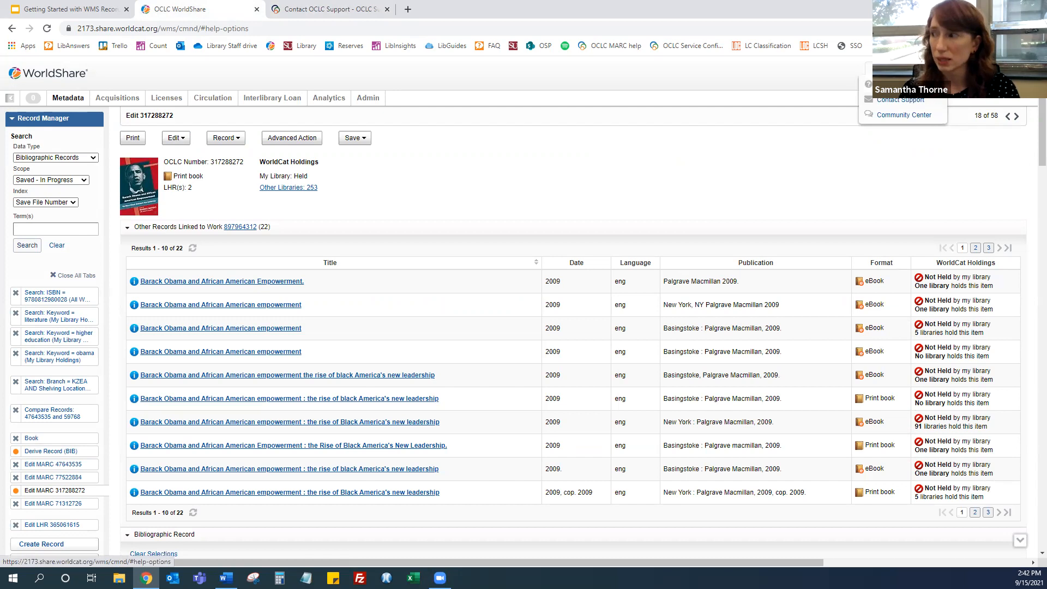
{"action": "left_click", "coordinate": [897, 115]}
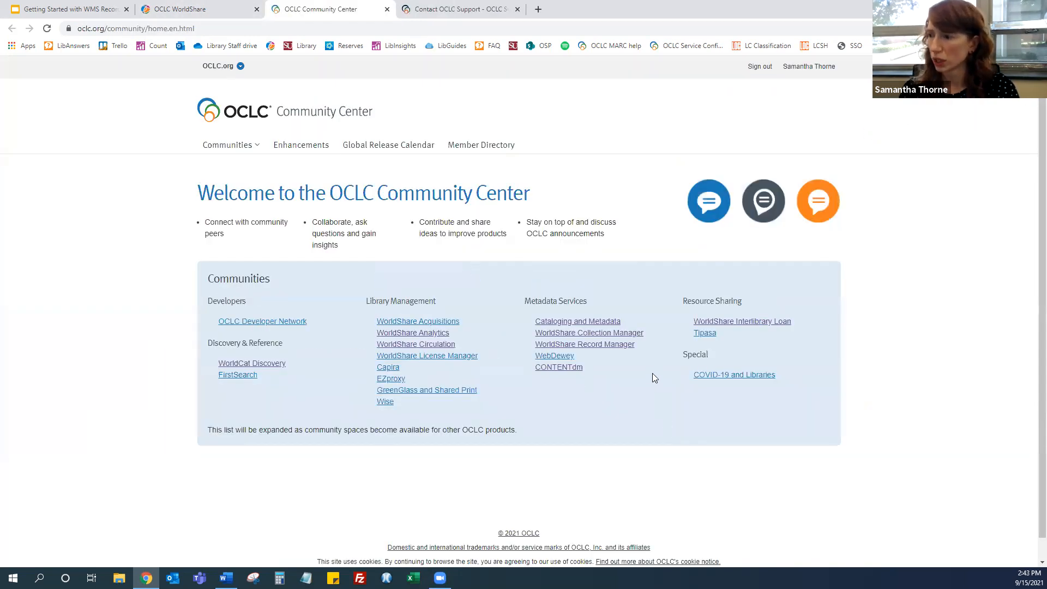
{"action": "left_click", "coordinate": [610, 345]}
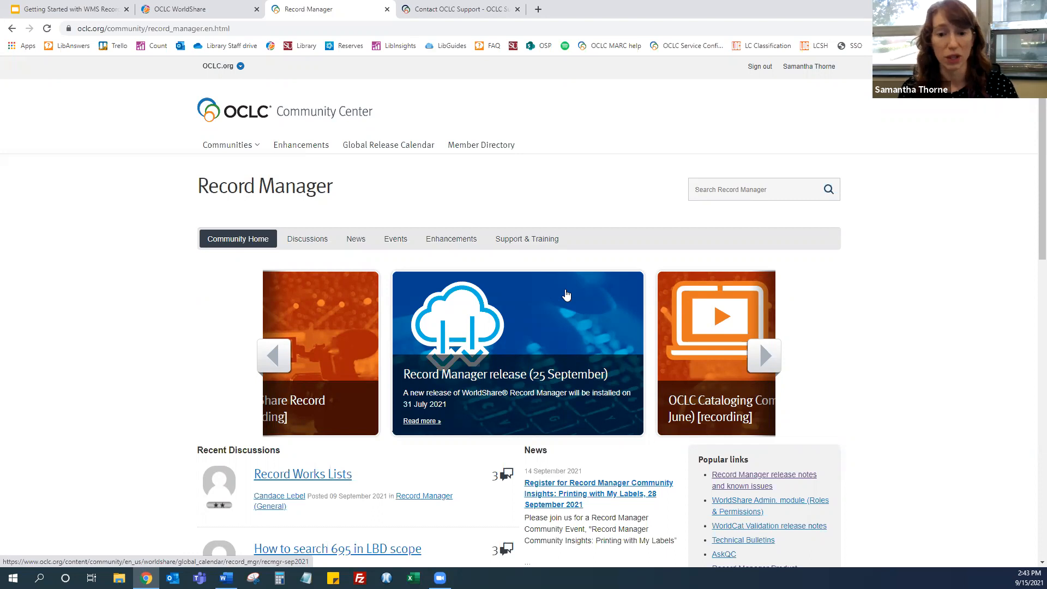
Open the Record Manager community Discussions forum and scroll through its topics
{"action": "left_click", "coordinate": [315, 245]}
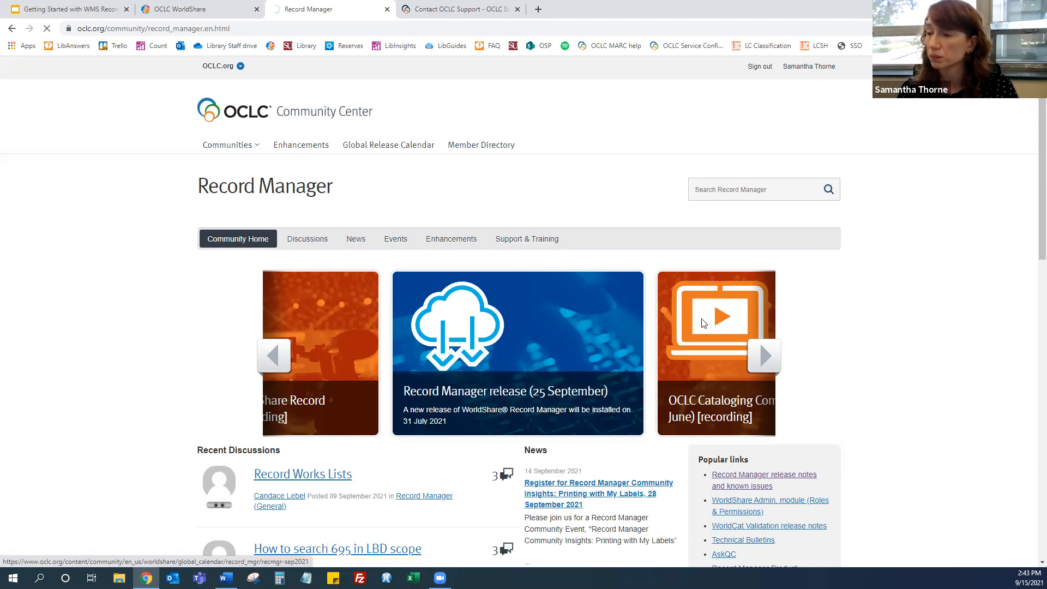
{"action": "scroll", "coordinate": [721, 315], "scroll_direction": "down", "scroll_amount": 12}
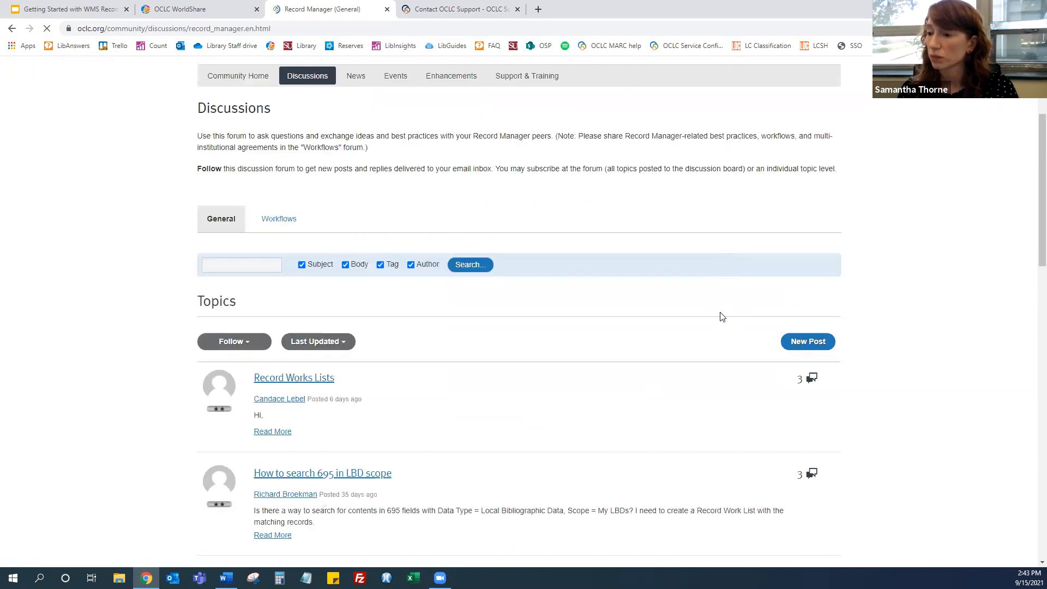
{"action": "scroll", "coordinate": [721, 316], "scroll_direction": "down", "scroll_amount": 5}
{"action": "scroll", "coordinate": [720, 311], "scroll_direction": "up", "scroll_amount": 11}
{"action": "scroll", "coordinate": [720, 311], "scroll_direction": "up", "scroll_amount": 7}
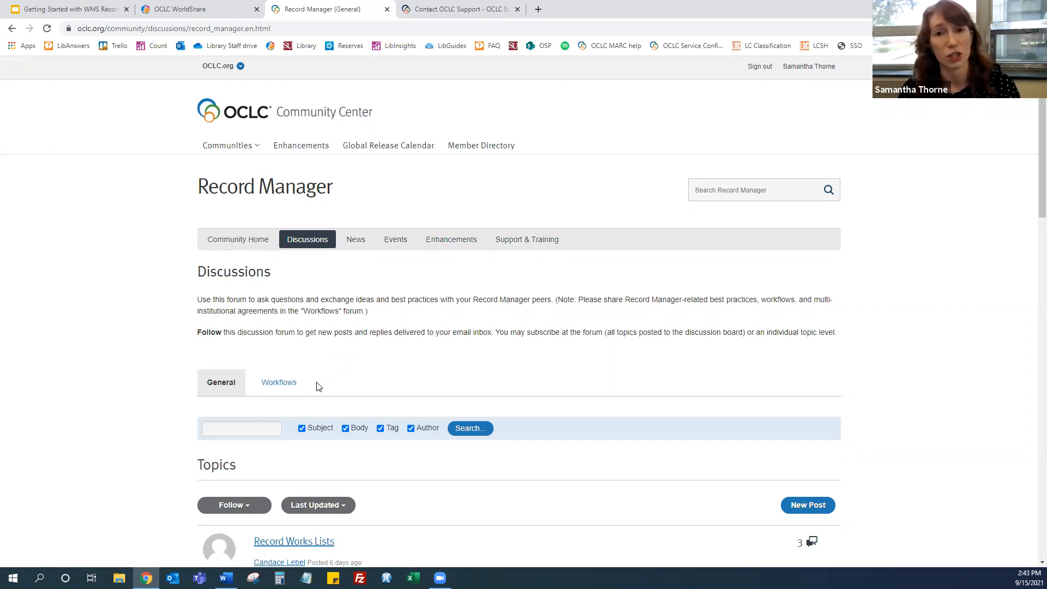
Browse the community's News page and its Following subscription options, then open the Enhancements suggestions page
{"action": "left_click", "coordinate": [360, 246]}
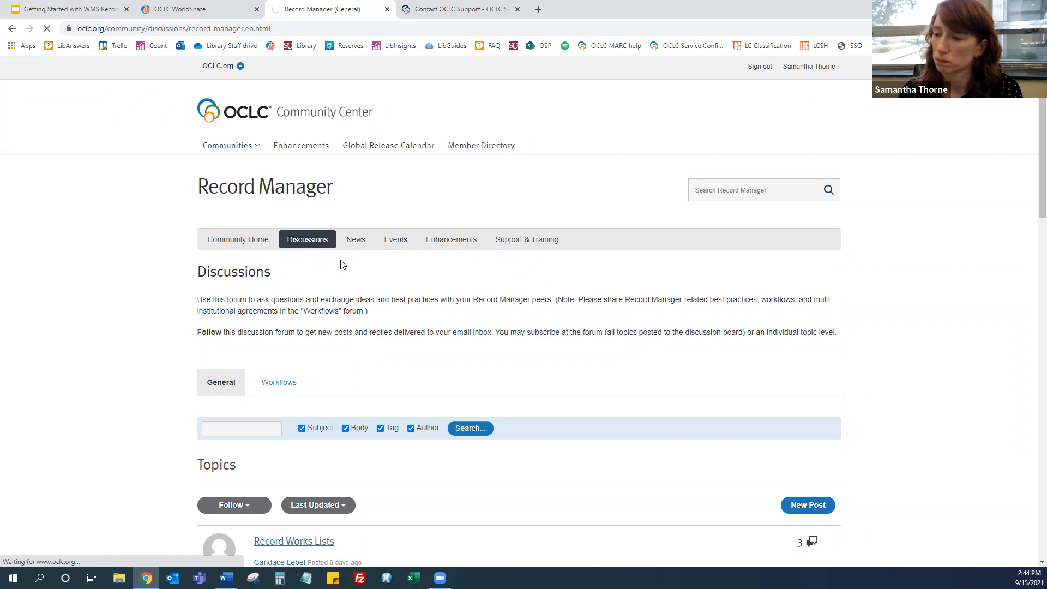
{"action": "scroll", "coordinate": [424, 278], "scroll_direction": "down", "scroll_amount": 2}
{"action": "scroll", "coordinate": [424, 278], "scroll_direction": "up", "scroll_amount": 1}
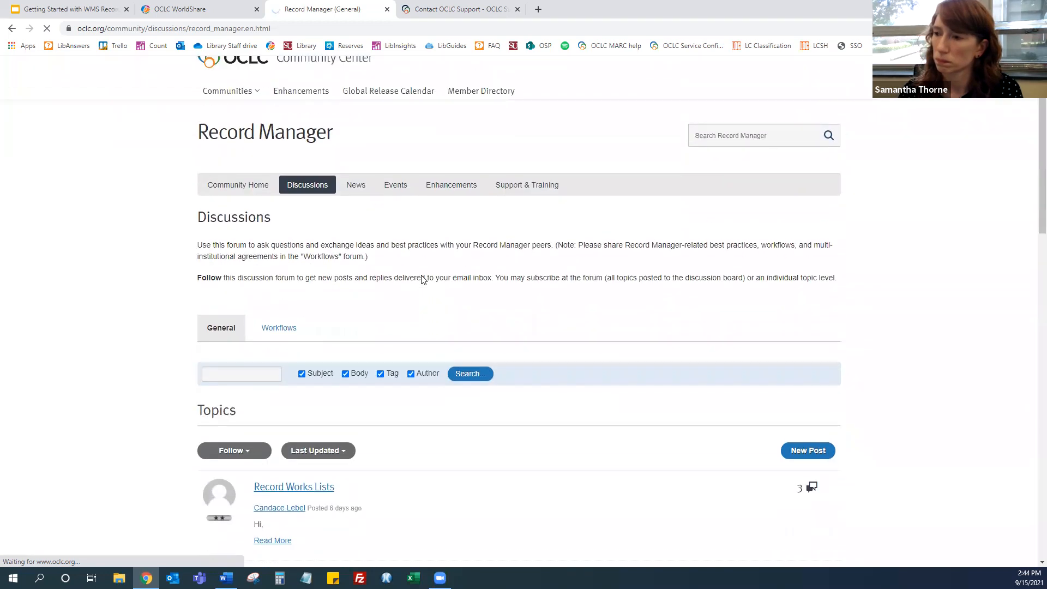
{"action": "left_click", "coordinate": [362, 188]}
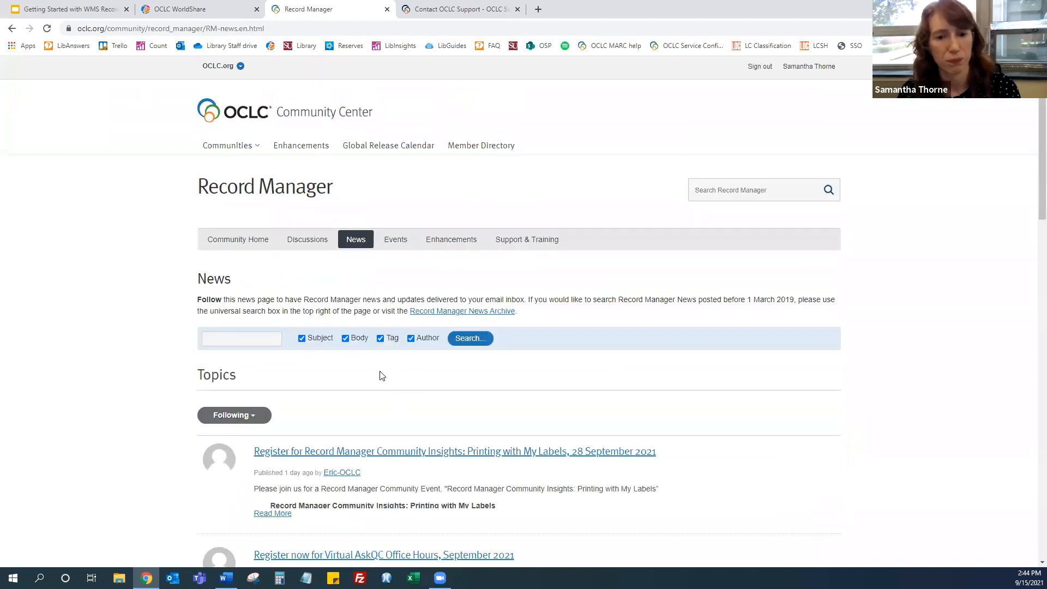
{"action": "scroll", "coordinate": [382, 376], "scroll_direction": "down", "scroll_amount": 1}
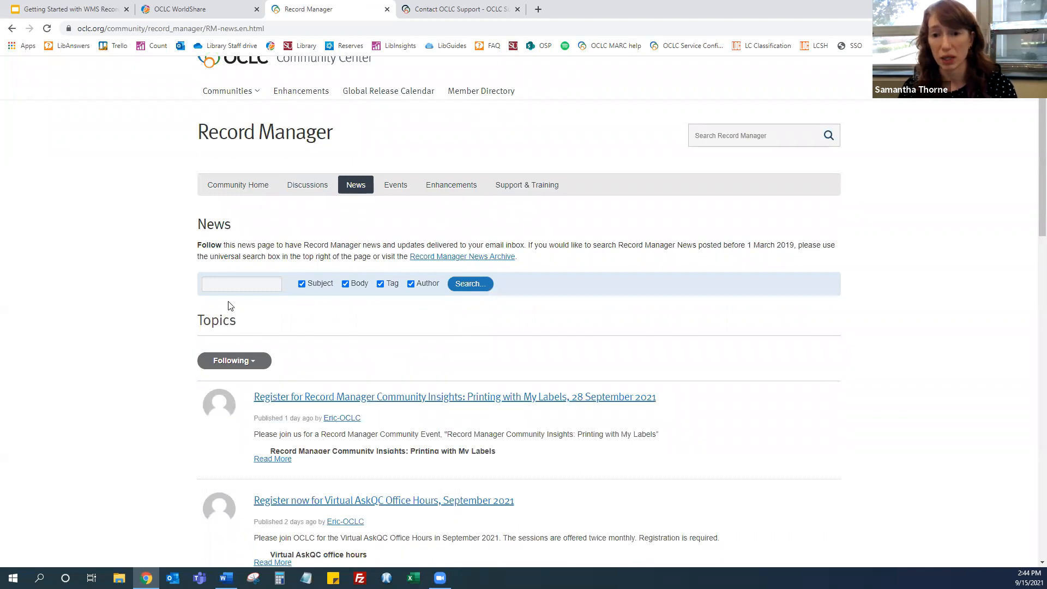
{"action": "left_click", "coordinate": [238, 363]}
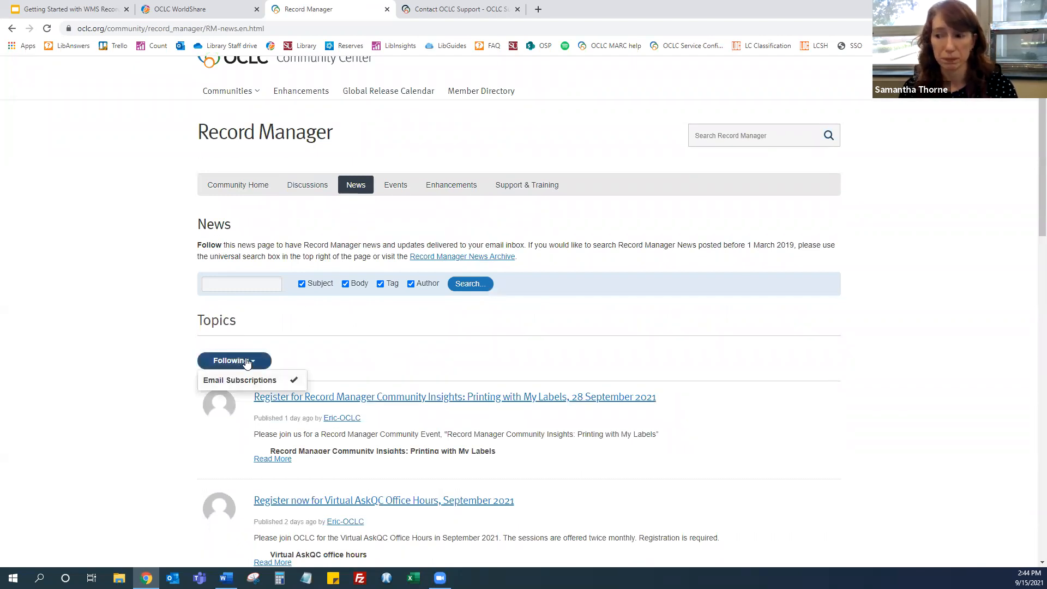
{"action": "left_click", "coordinate": [146, 360]}
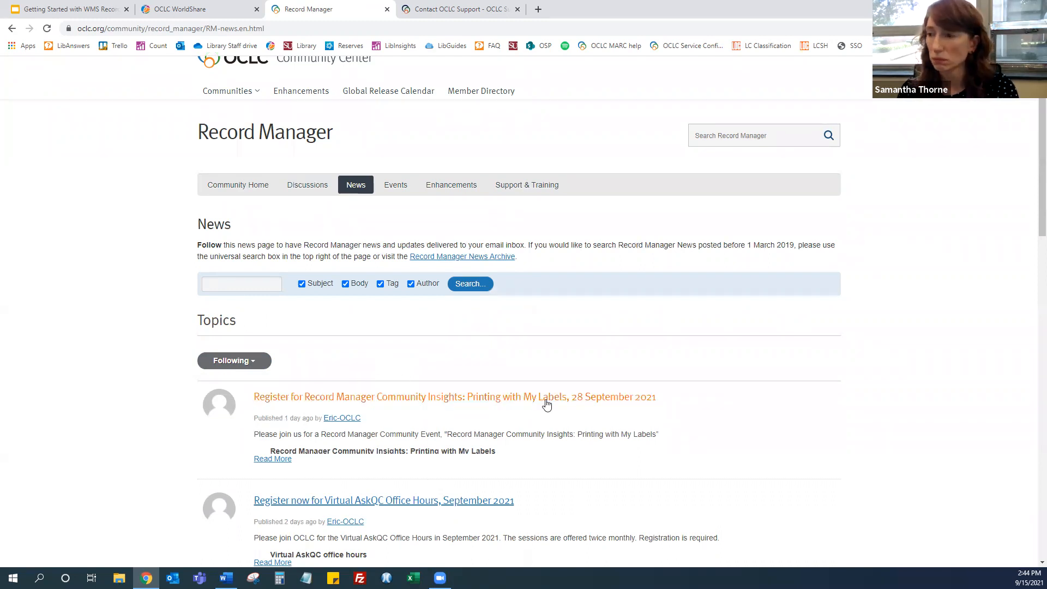
{"action": "scroll", "coordinate": [546, 403], "scroll_direction": "up", "scroll_amount": 1}
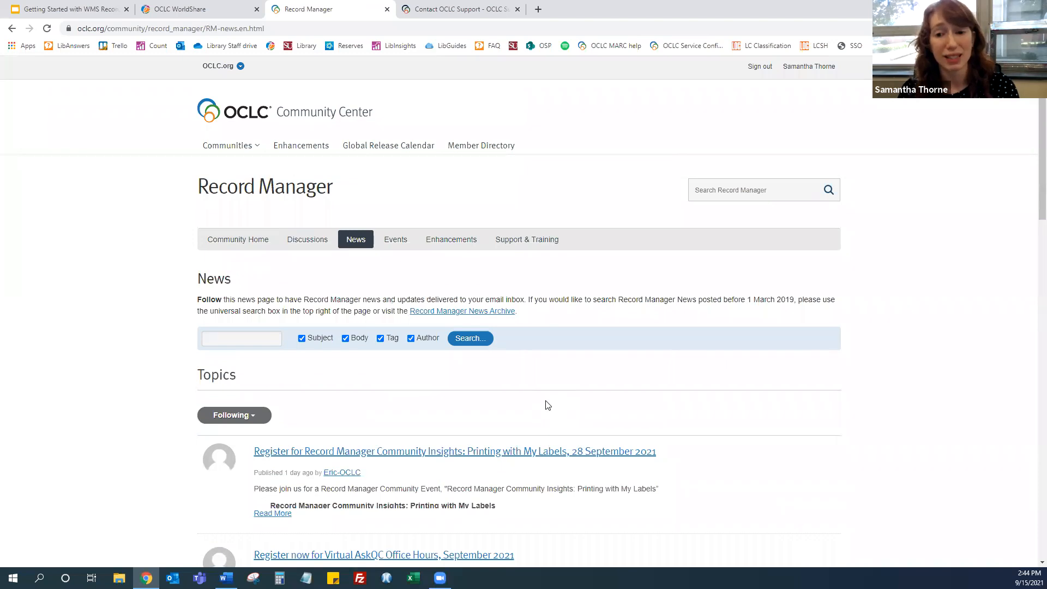
{"action": "left_click", "coordinate": [448, 242]}
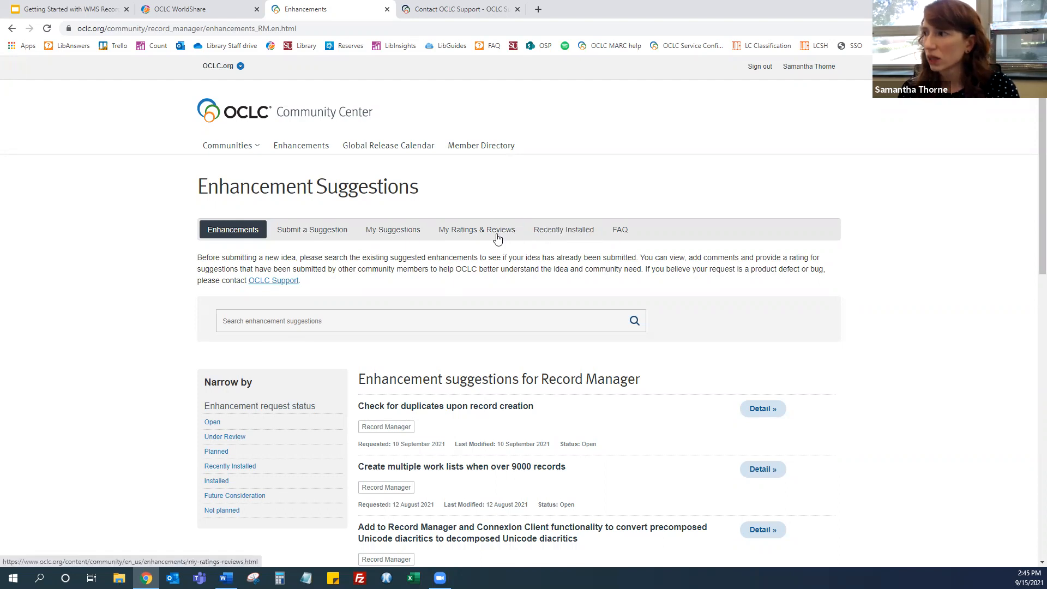
Return to WorldShare, reopen OCLC Support, and navigate to the WorldShare Record Manager help page under Metadata Services
{"action": "left_click", "coordinate": [198, 12]}
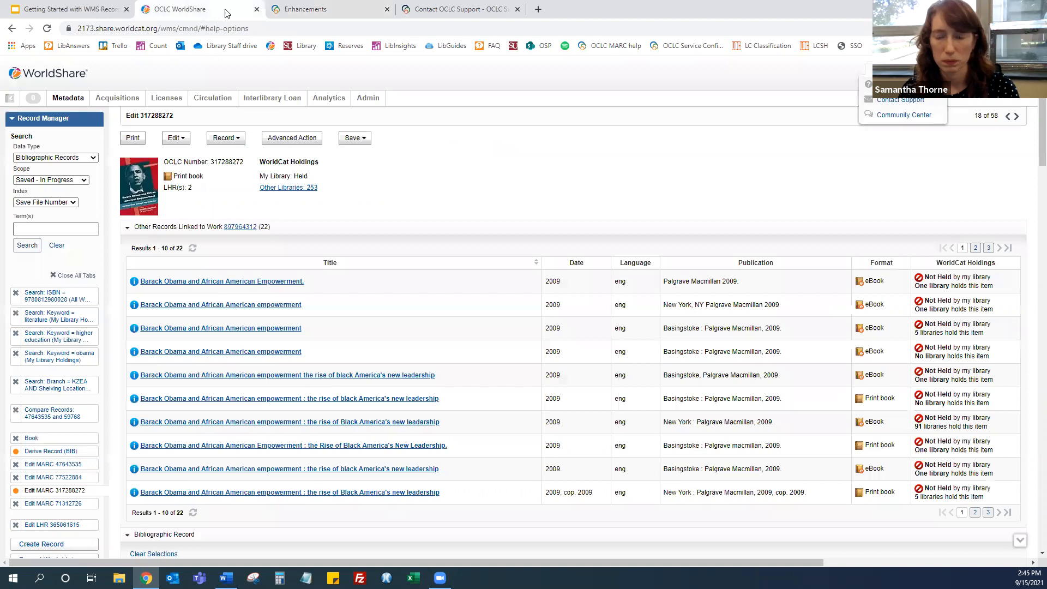
{"action": "left_click", "coordinate": [895, 85]}
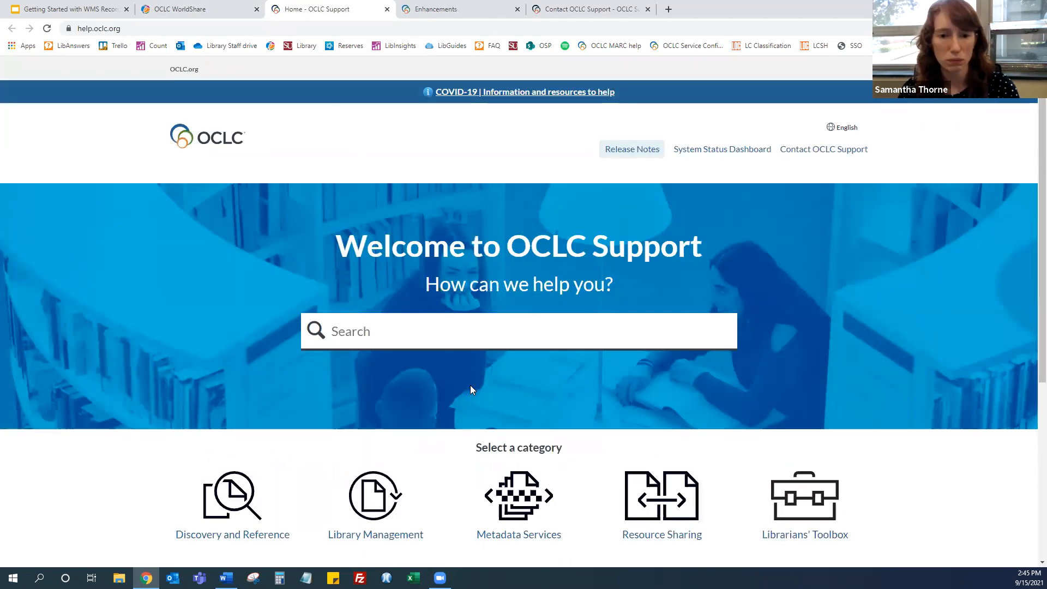
{"action": "scroll", "coordinate": [469, 376], "scroll_direction": "down", "scroll_amount": 3}
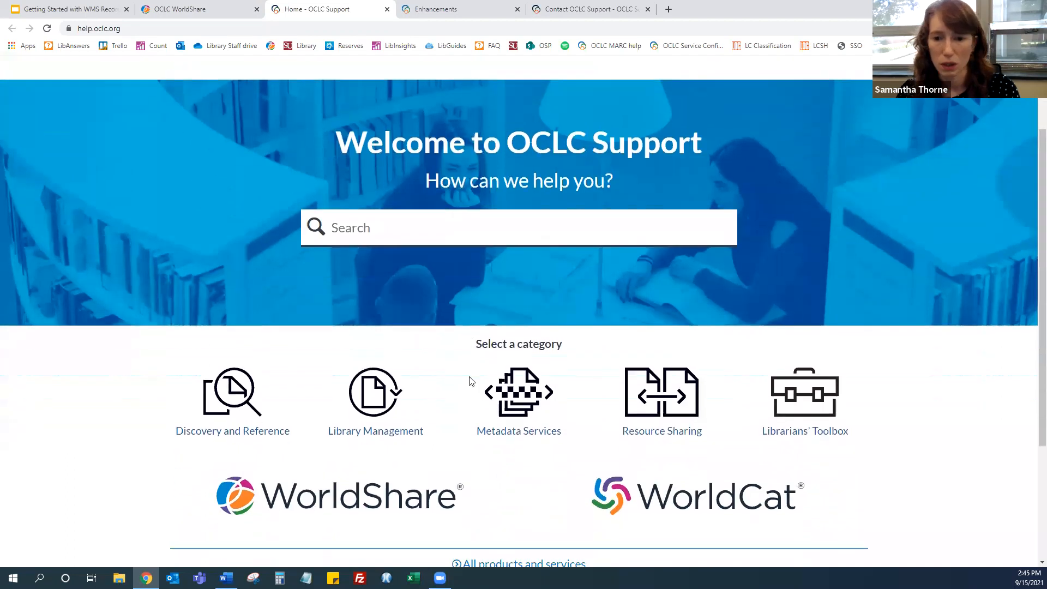
{"action": "left_click", "coordinate": [526, 347]}
{"action": "left_click", "coordinate": [437, 423]}
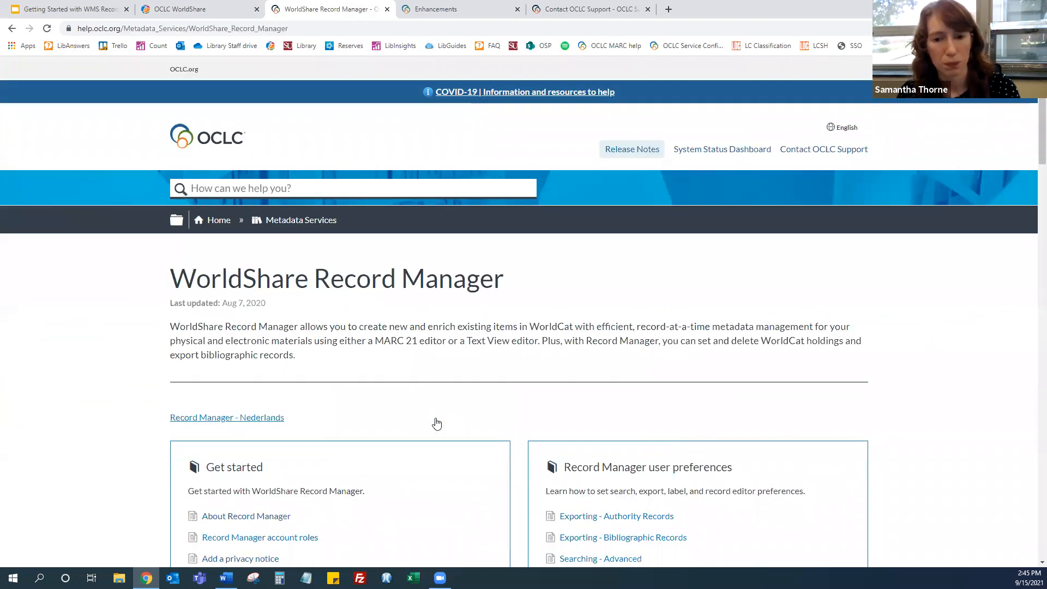
Scroll the help page, open WorldShare Record Manager release notes and known issues, and browse its listings
{"action": "scroll", "coordinate": [436, 389], "scroll_direction": "down", "scroll_amount": 4}
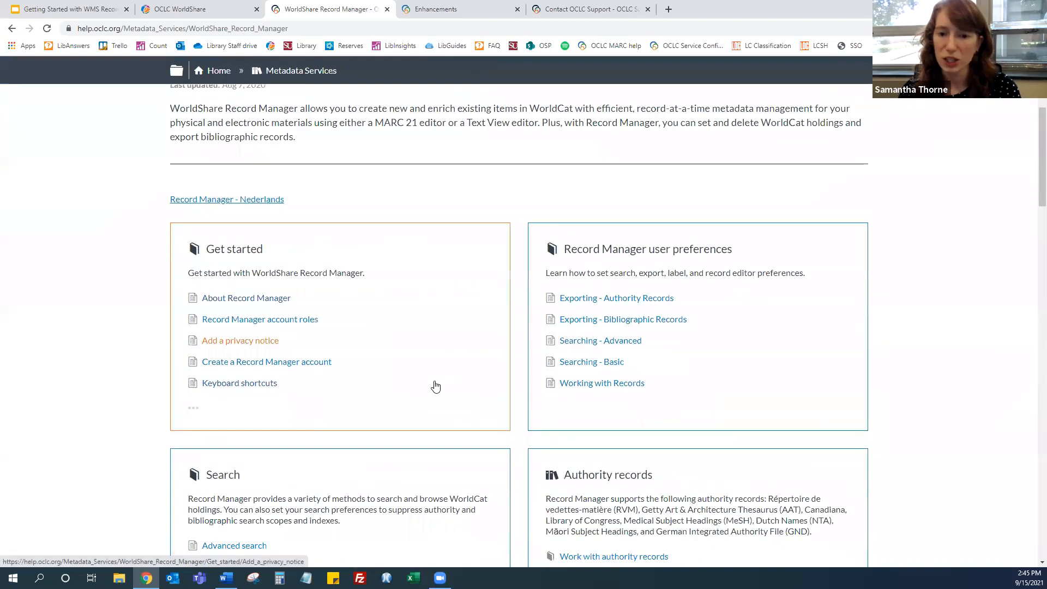
{"action": "scroll", "coordinate": [435, 387], "scroll_direction": "down", "scroll_amount": 19}
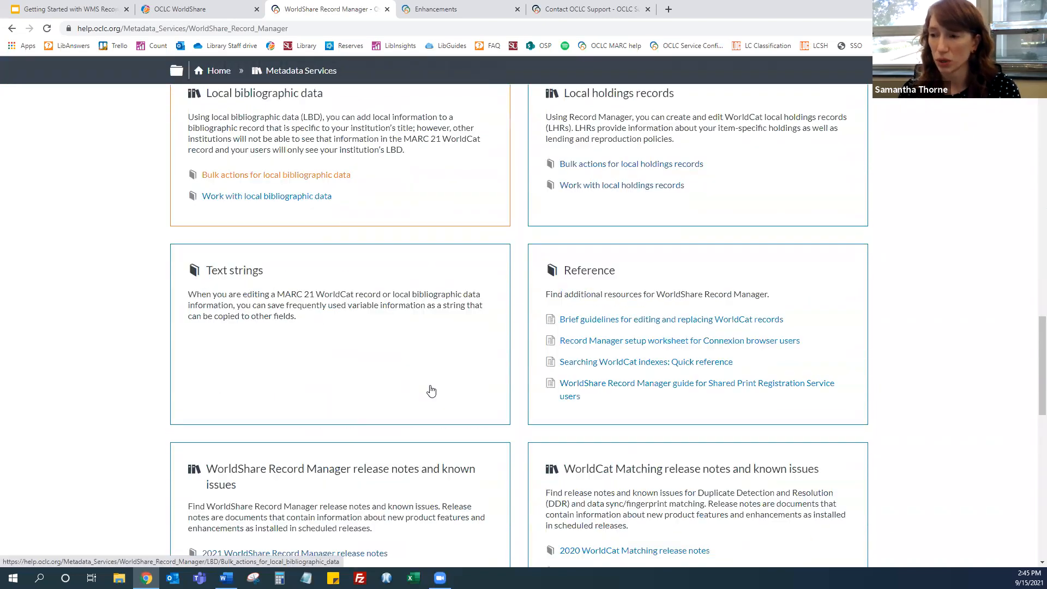
{"action": "scroll", "coordinate": [431, 391], "scroll_direction": "down", "scroll_amount": 6}
{"action": "scroll", "coordinate": [428, 377], "scroll_direction": "up", "scroll_amount": 2}
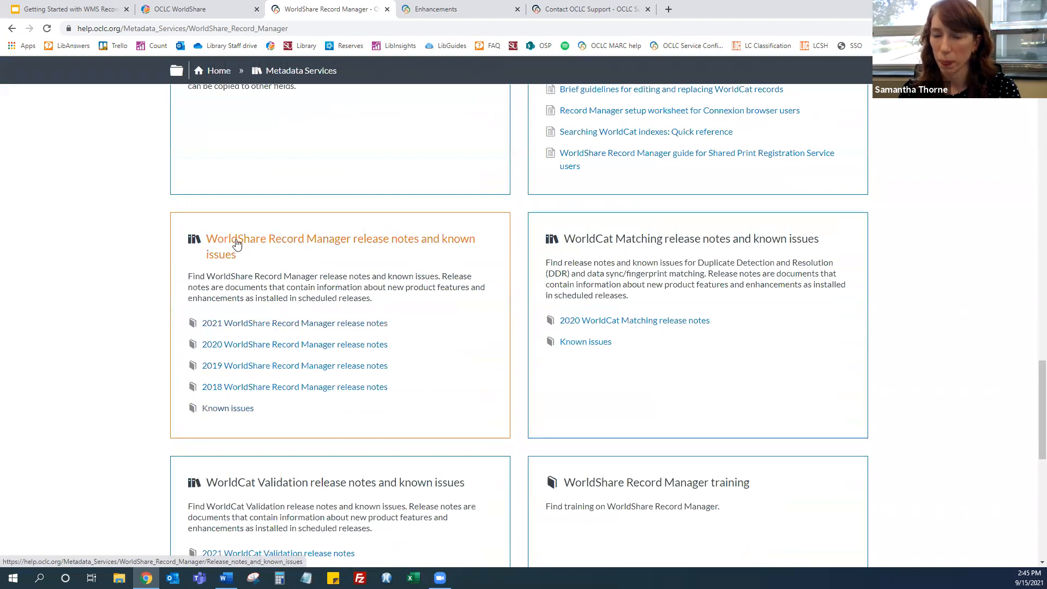
{"action": "left_click", "coordinate": [237, 244]}
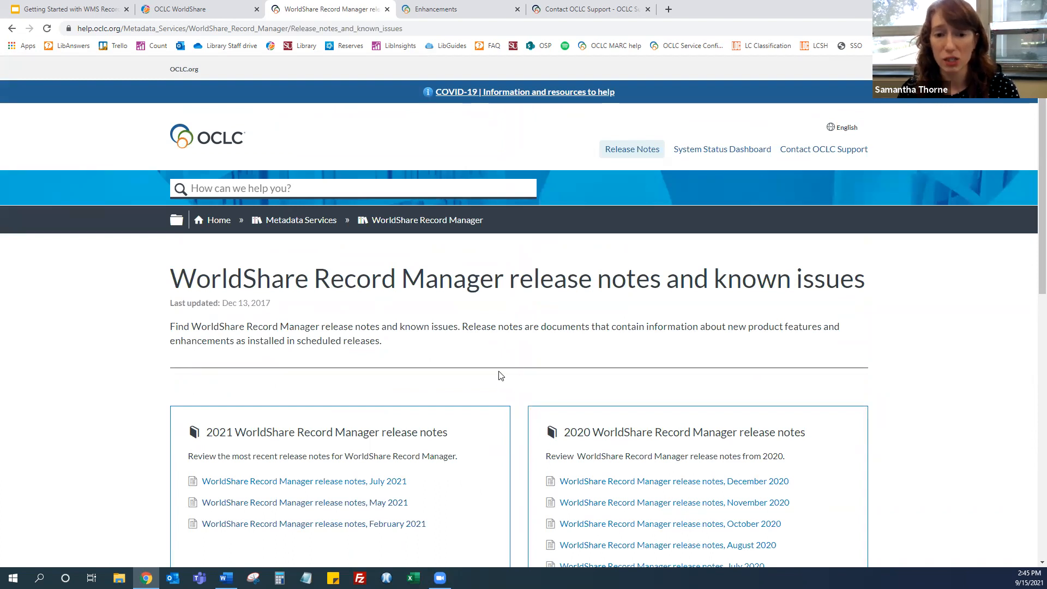
{"action": "scroll", "coordinate": [501, 375], "scroll_direction": "down", "scroll_amount": 1}
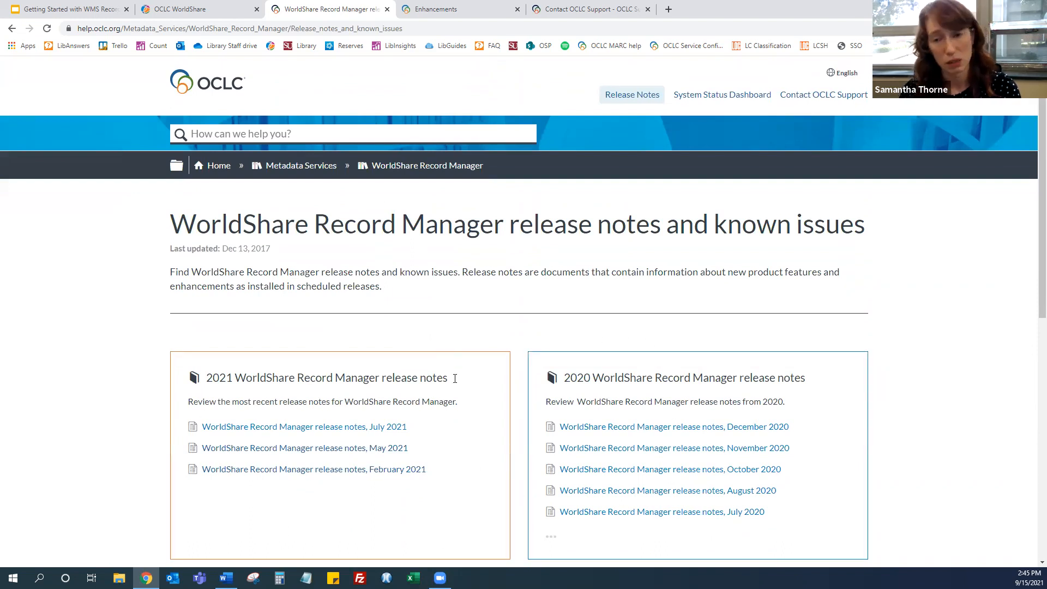
{"action": "scroll", "coordinate": [444, 371], "scroll_direction": "down", "scroll_amount": 10}
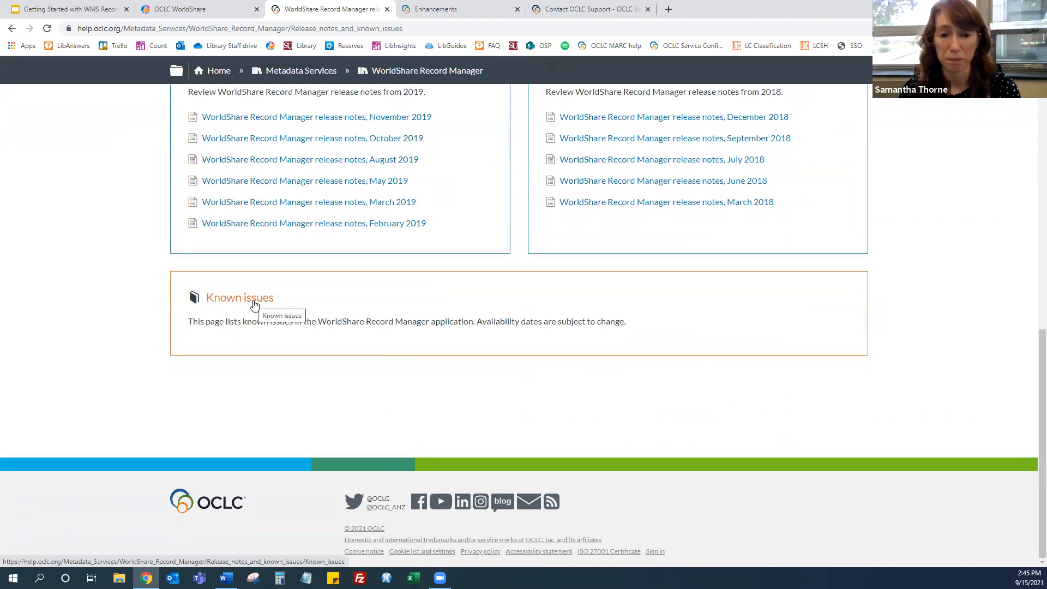
{"action": "scroll", "coordinate": [453, 342], "scroll_direction": "up", "scroll_amount": 10}
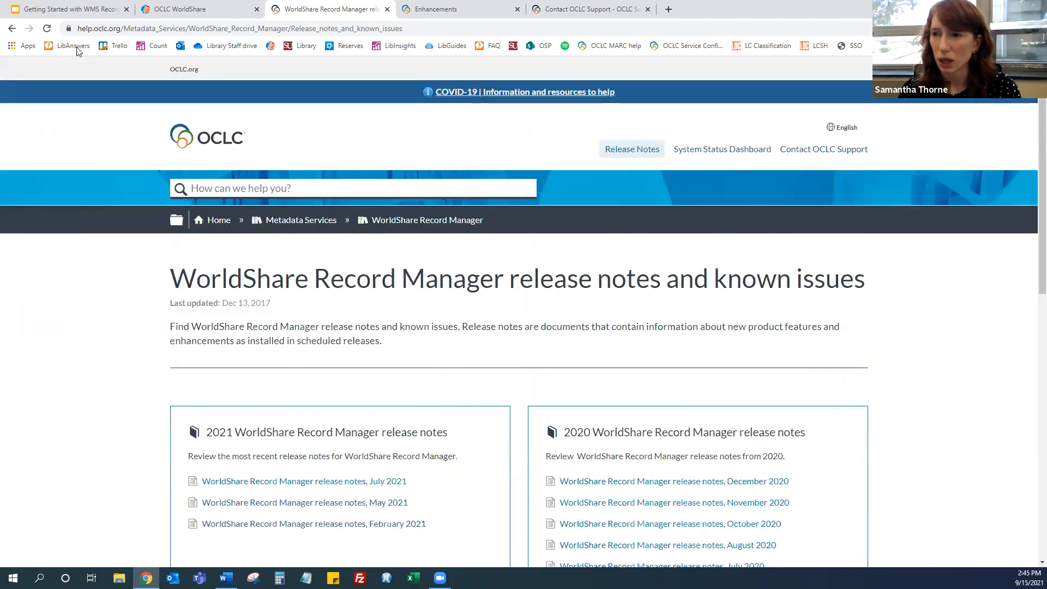
Go back to the WorldShare Record Manager help page, expand the Get started list, and open Record Manager office hours
{"action": "left_click", "coordinate": [12, 28]}
{"action": "scroll", "coordinate": [475, 344], "scroll_direction": "up", "scroll_amount": 20}
{"action": "scroll", "coordinate": [416, 346], "scroll_direction": "down", "scroll_amount": 2}
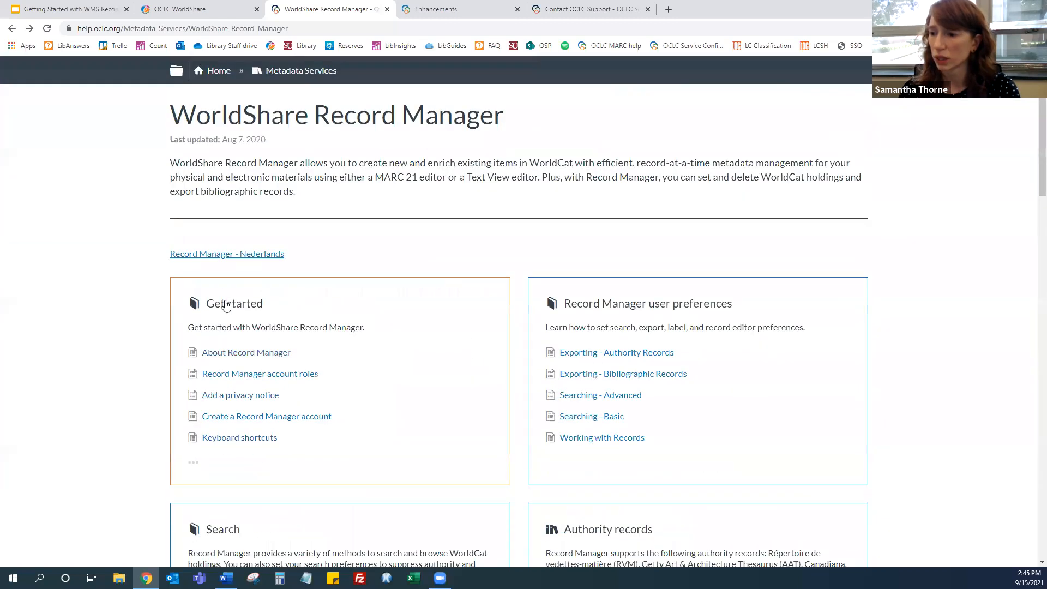
{"action": "left_click", "coordinate": [195, 462]}
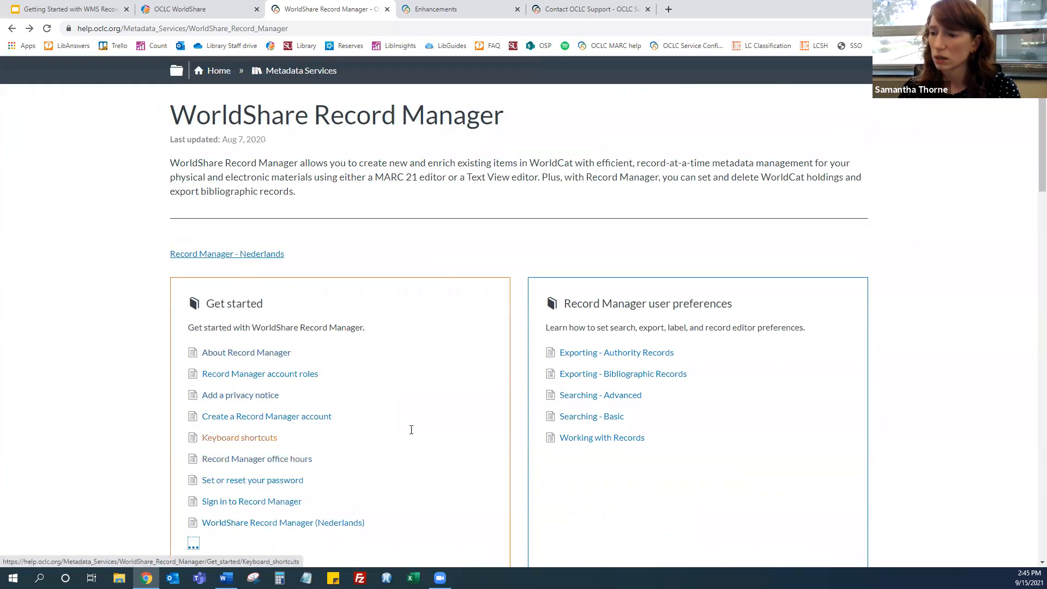
{"action": "scroll", "coordinate": [411, 427], "scroll_direction": "down", "scroll_amount": 1}
{"action": "left_click", "coordinate": [250, 409]}
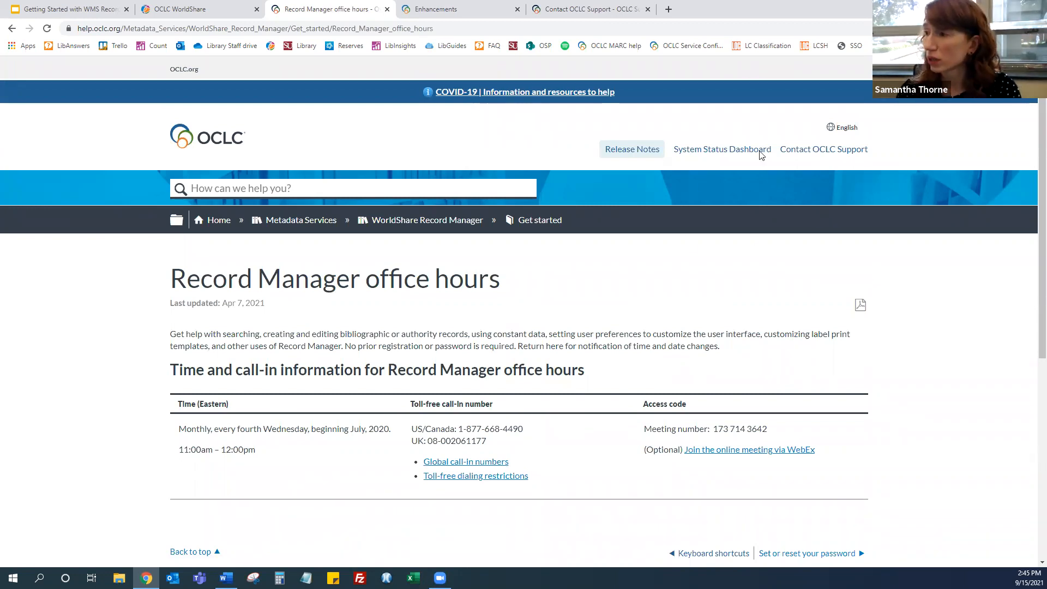
Open the System Status Dashboard and scroll through the applications status list
{"action": "left_click", "coordinate": [742, 151]}
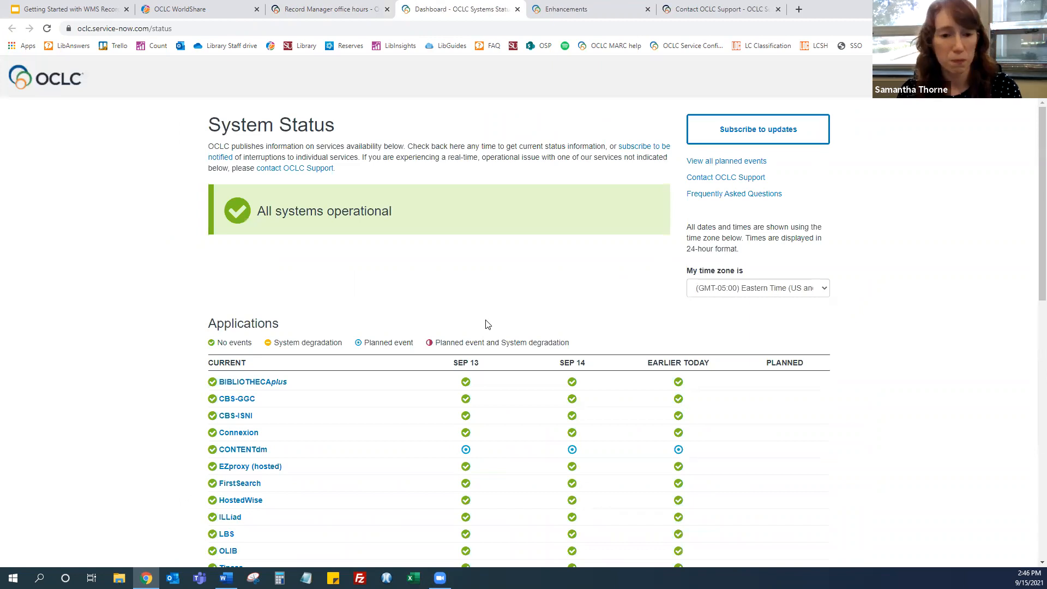
{"action": "scroll", "coordinate": [480, 311], "scroll_direction": "down", "scroll_amount": 10}
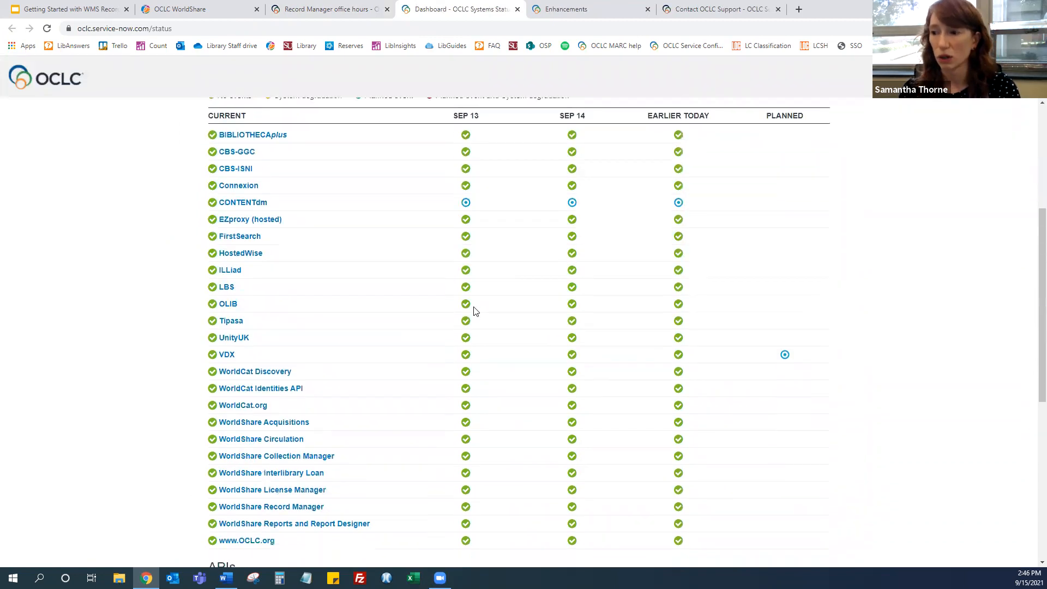
{"action": "scroll", "coordinate": [472, 313], "scroll_direction": "down", "scroll_amount": 2}
{"action": "scroll", "coordinate": [463, 311], "scroll_direction": "up", "scroll_amount": 12}
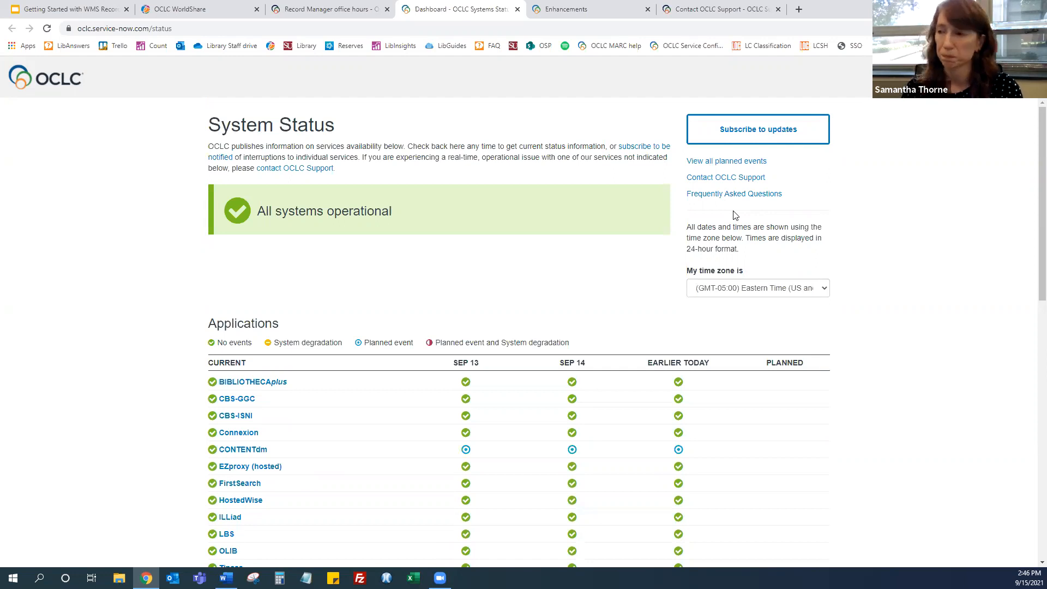
Switch to the presentation, start the slideshow from the Sources for Getting Help slide, and advance to the closing slide
{"action": "left_click", "coordinate": [72, 9]}
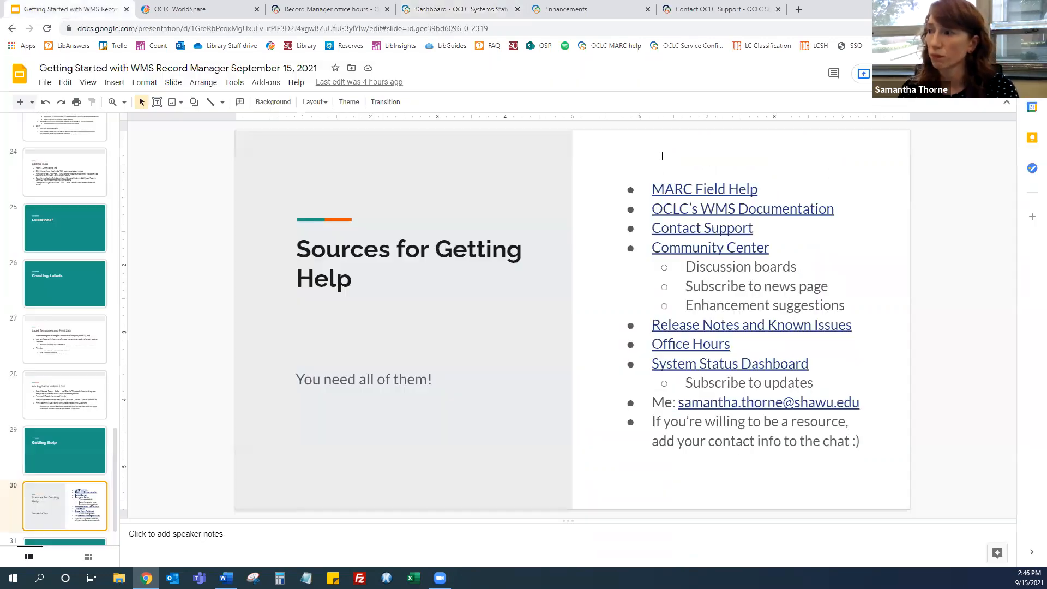
{"action": "left_click", "coordinate": [885, 73]}
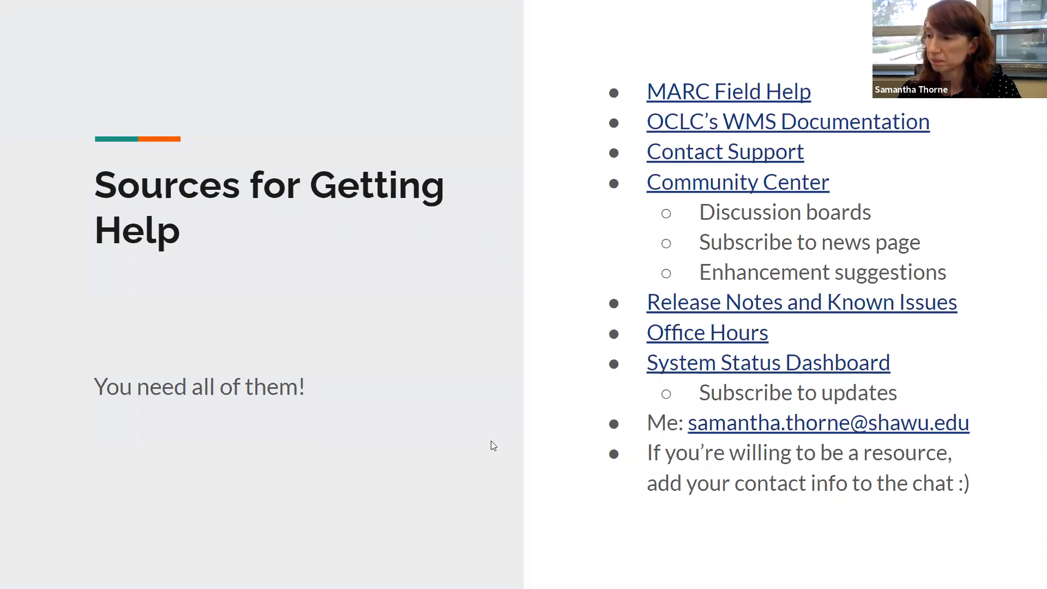
{"action": "left_click", "coordinate": [487, 387]}
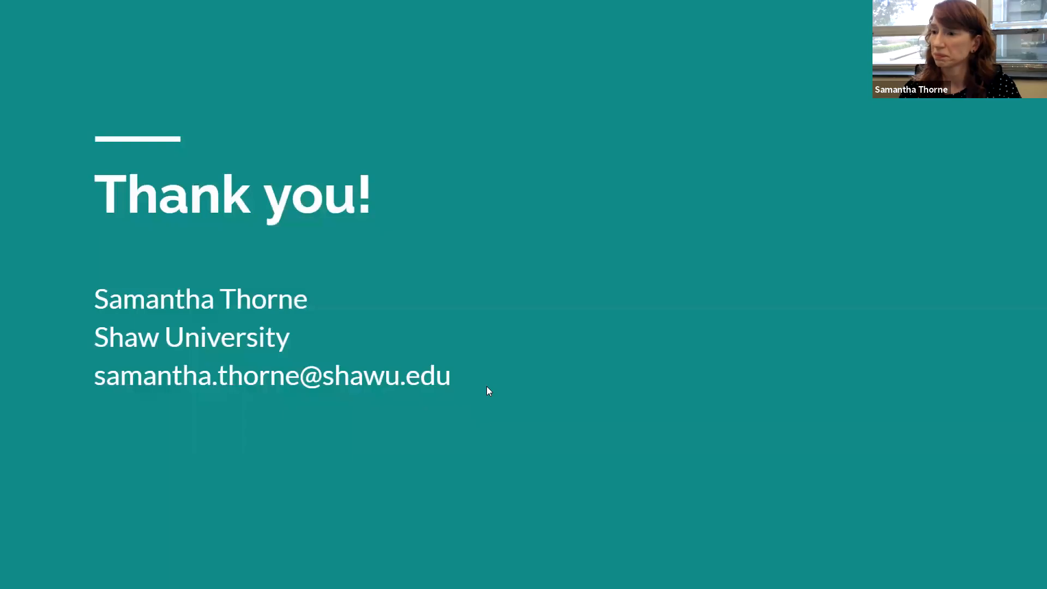